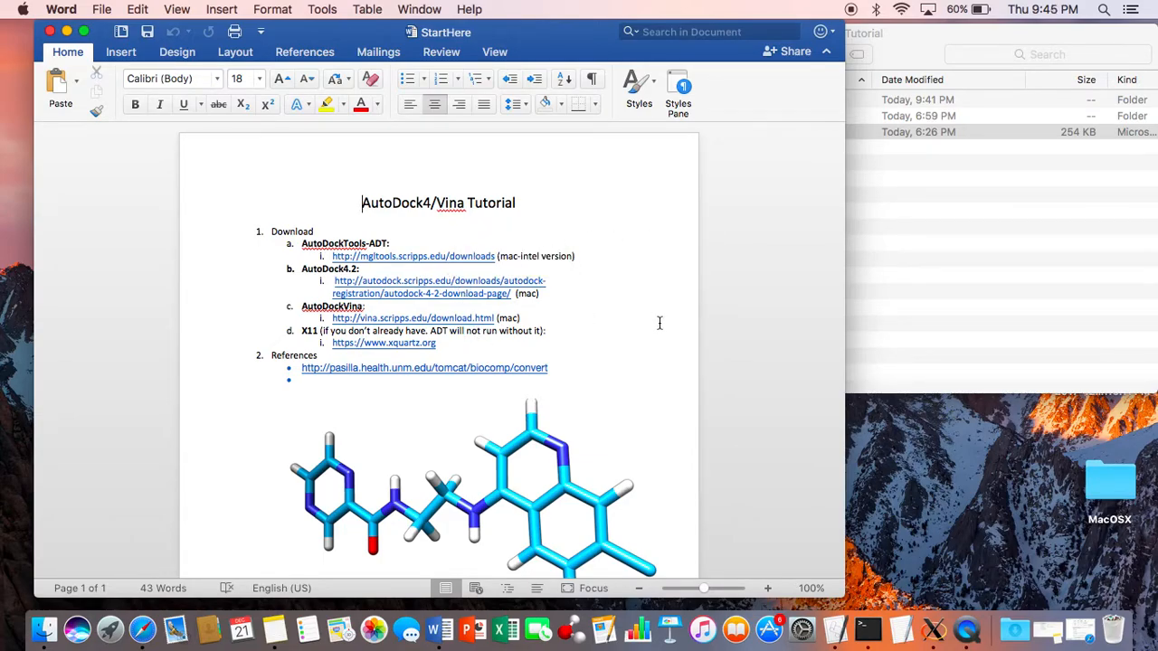
Step: Look through the AutoDockTutorial folder, its Autodock4 subfolder and the StartHere document, and close the folder window
{"action": "left_click", "coordinate": [886, 242]}
{"action": "double_click", "coordinate": [737, 102]}
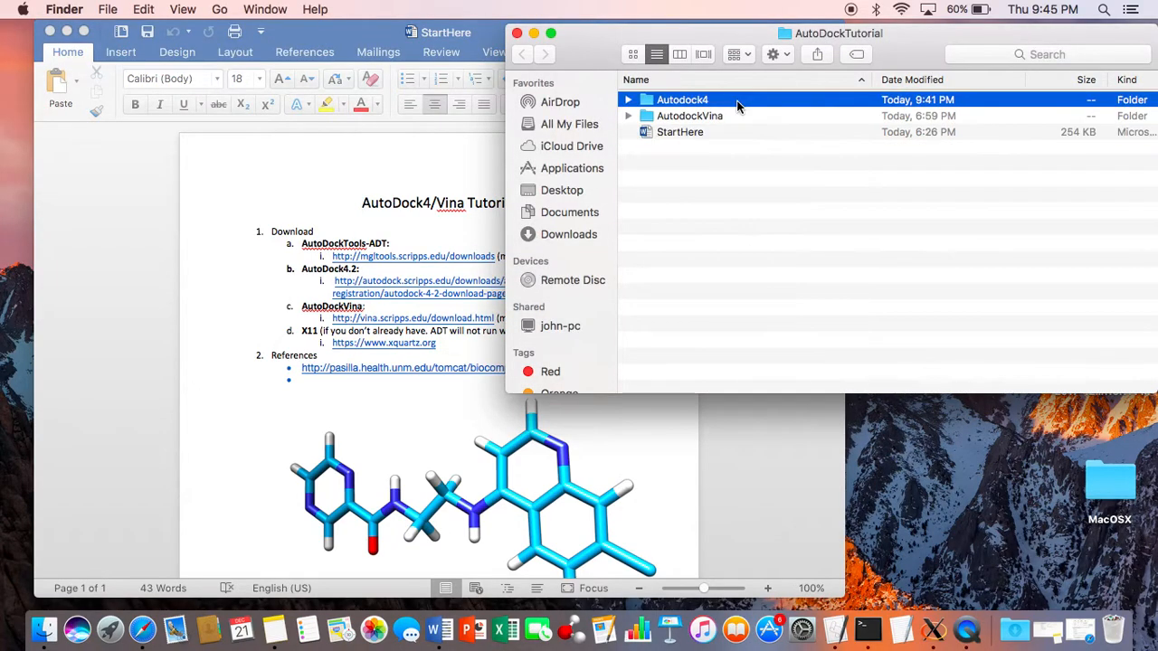
{"action": "left_click", "coordinate": [523, 57]}
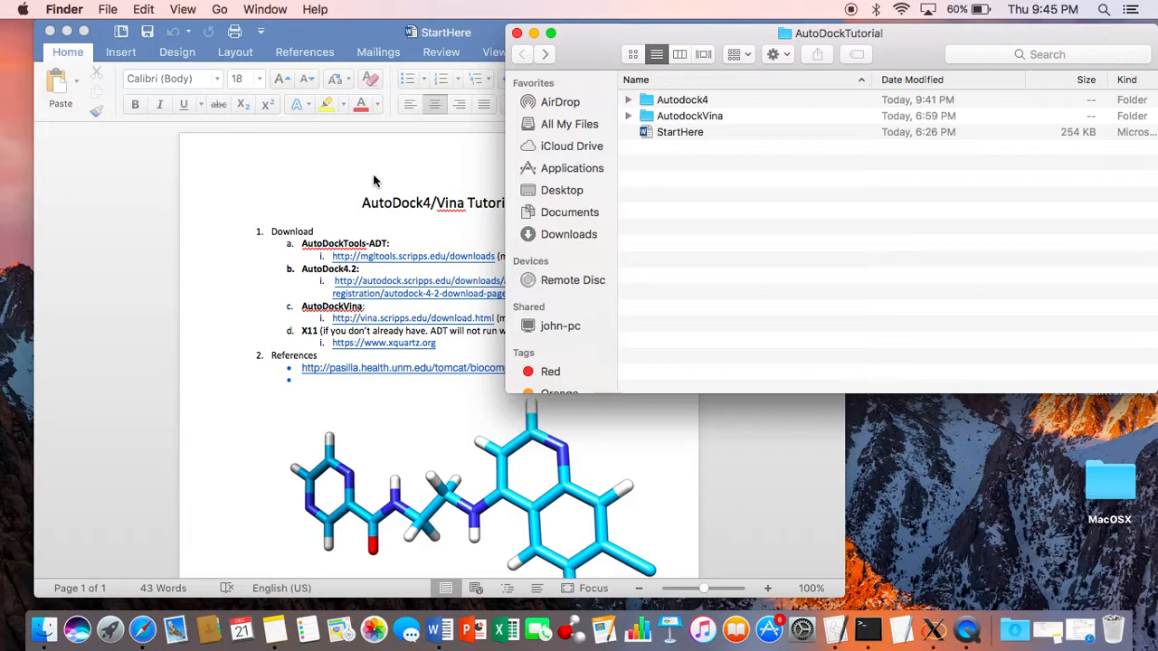
{"action": "left_click", "coordinate": [399, 227]}
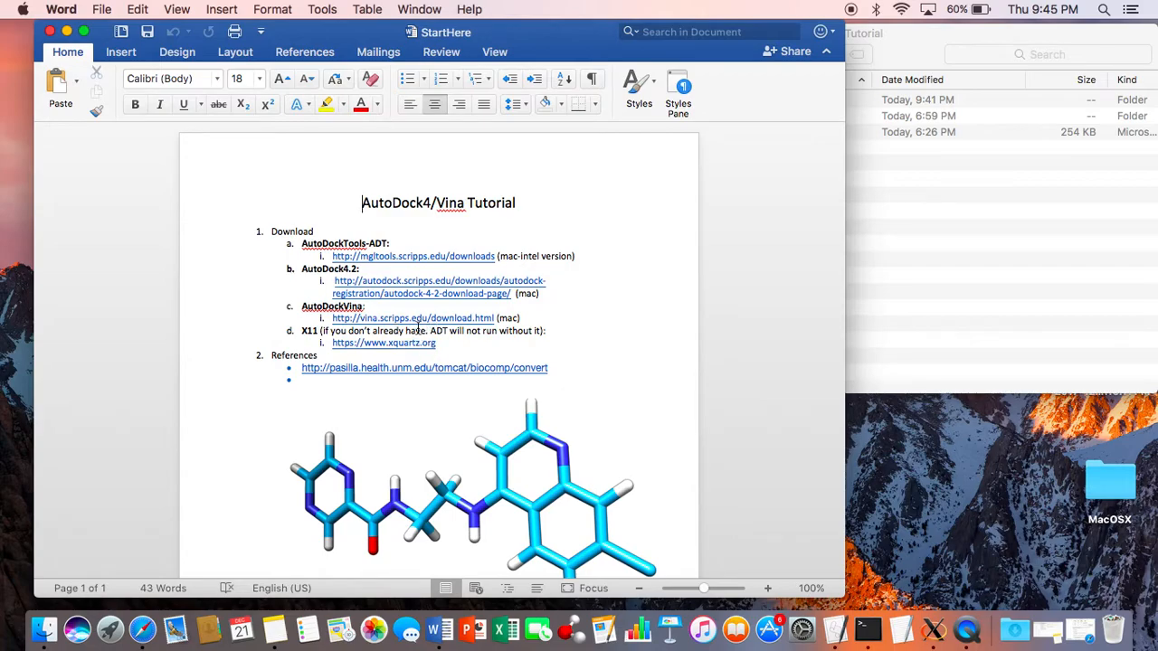
{"action": "left_click", "coordinate": [991, 259]}
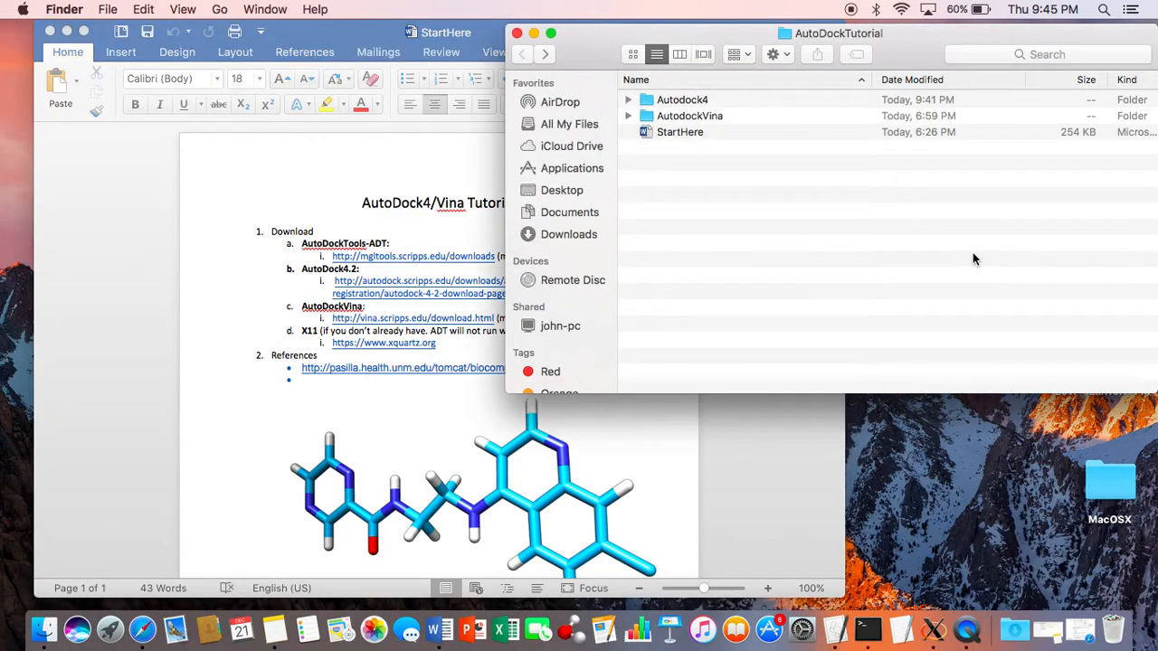
{"action": "left_click", "coordinate": [517, 33]}
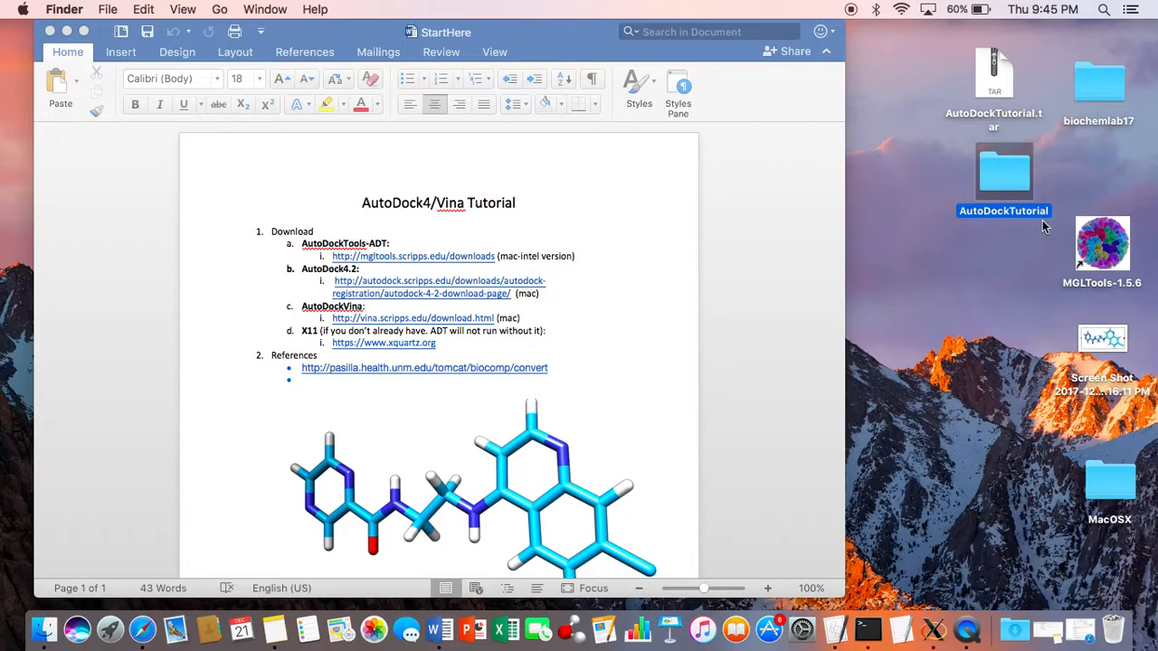
Step: Launch AutoDockTools-1.5.6 from the MGLTools-1.5.6 folder, reopen the AutoDockTutorial folder and postpone the registration
{"action": "double_click", "coordinate": [1111, 246]}
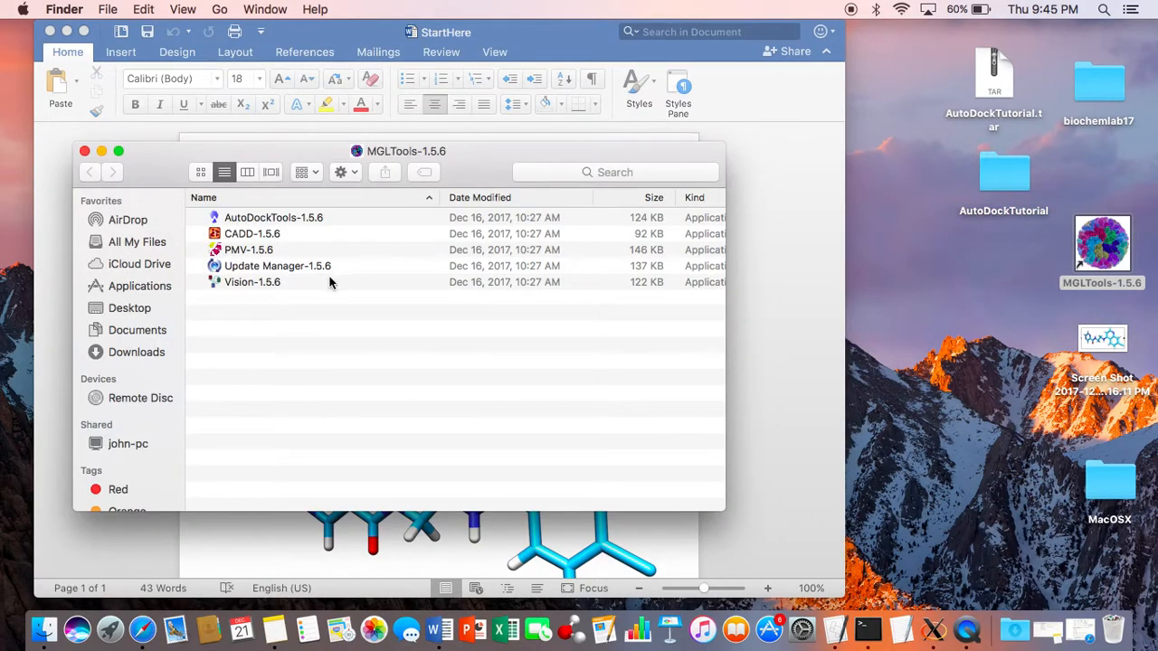
{"action": "double_click", "coordinate": [325, 218]}
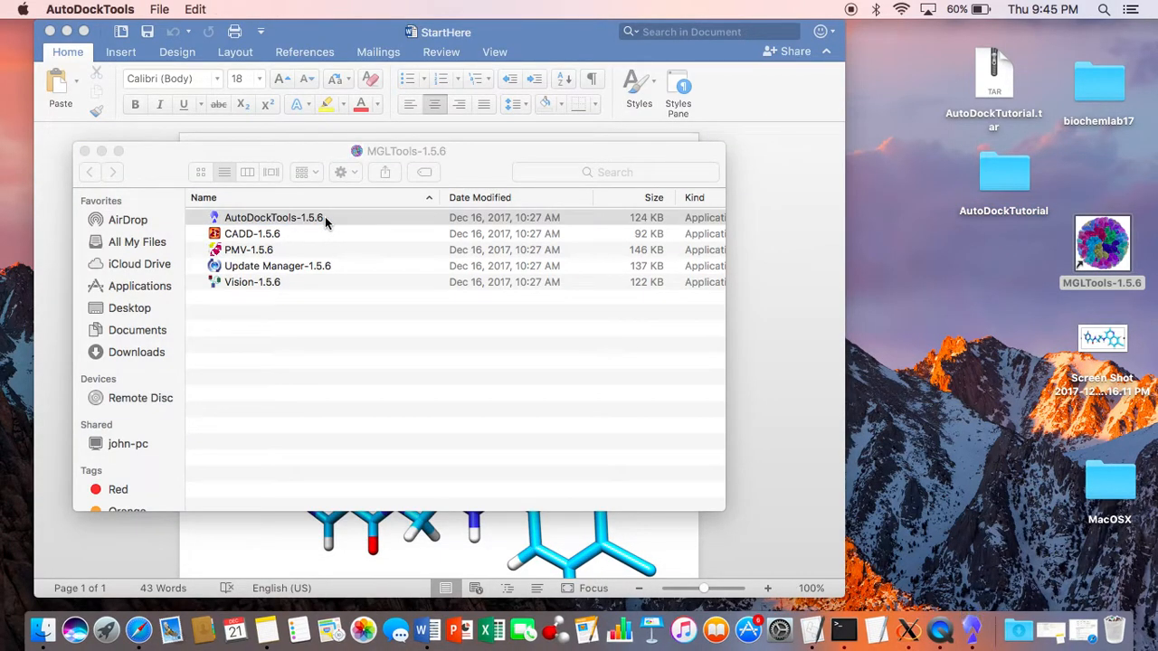
{"action": "left_click", "coordinate": [84, 151]}
{"action": "double_click", "coordinate": [995, 176]}
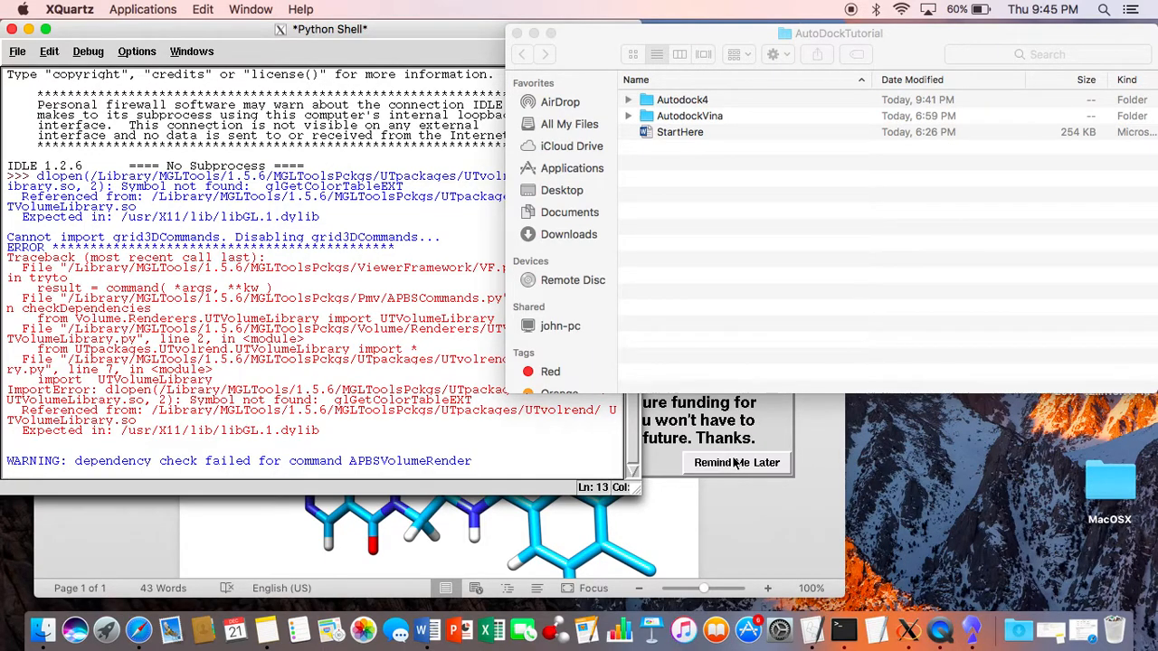
{"action": "left_click", "coordinate": [757, 463]}
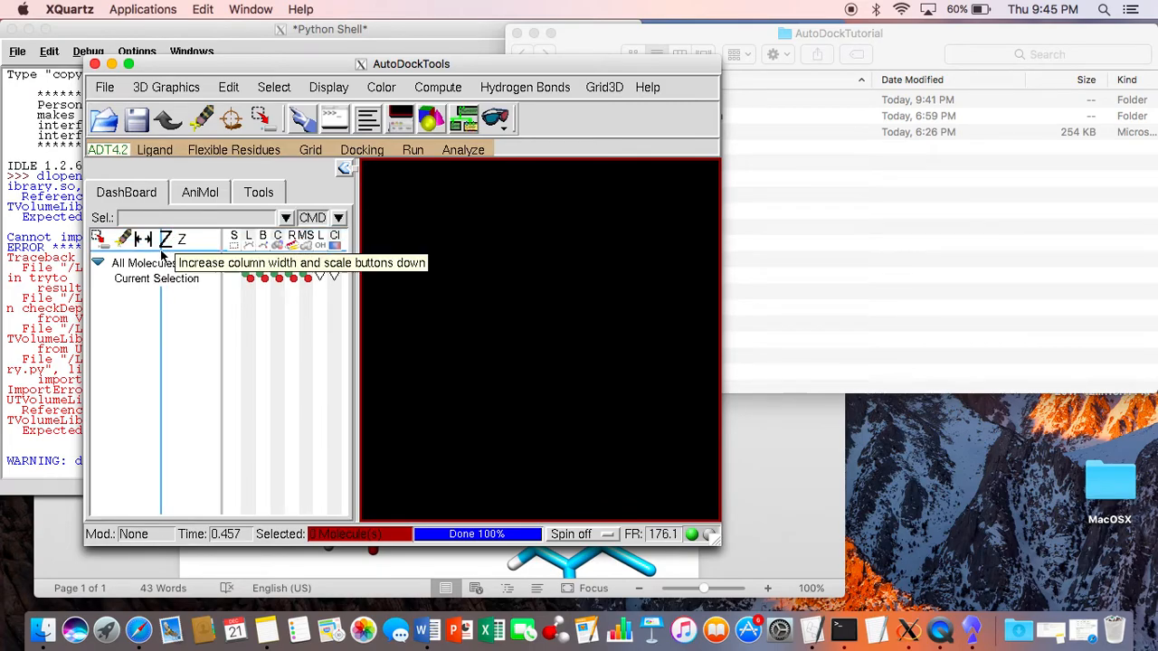
Step: Set the Startup Directory in the user preferences to the Autodock4 folder inside AutoDockTutorial and close the preferences
{"action": "left_click", "coordinate": [99, 91]}
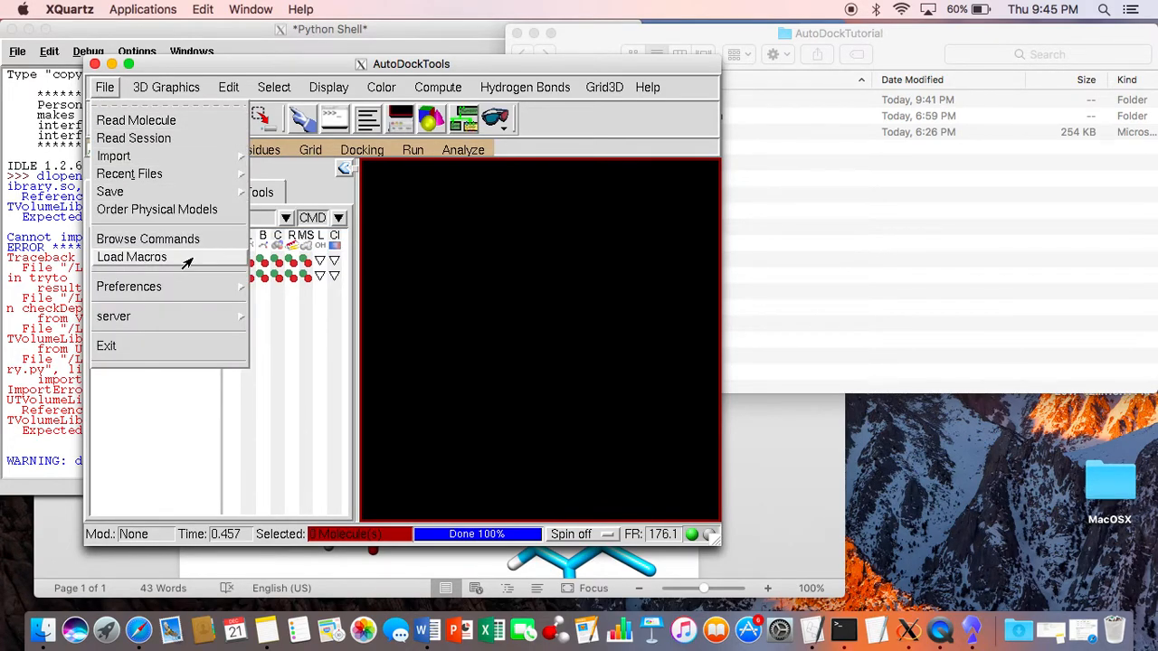
{"action": "mouse_move", "coordinate": [183, 289]}
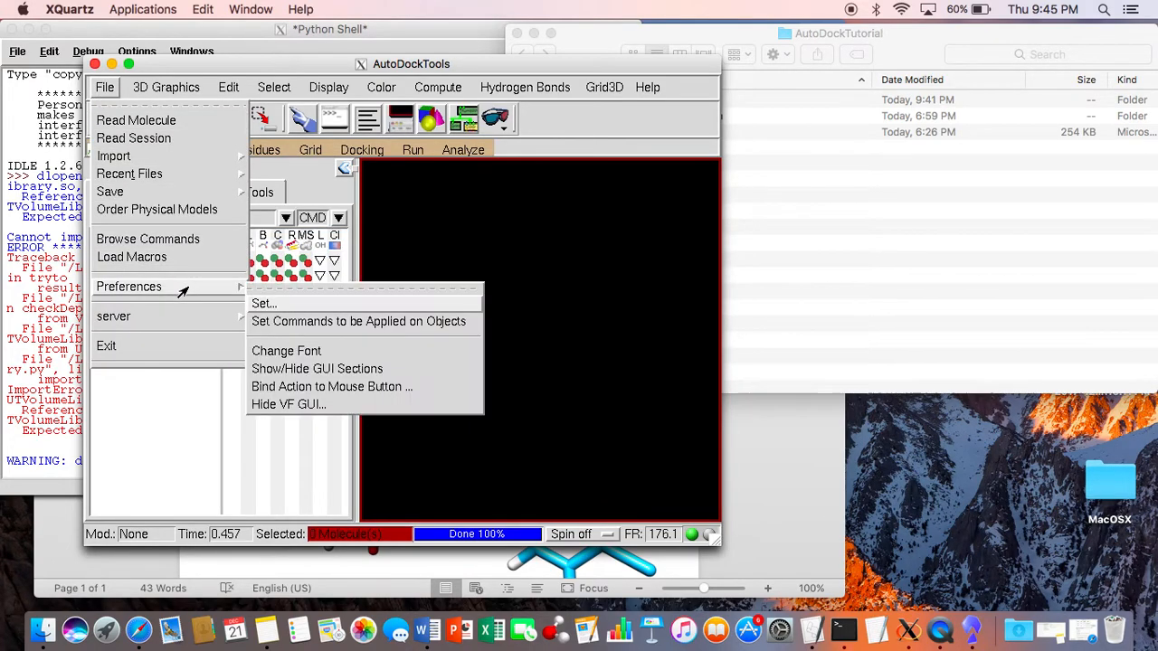
{"action": "left_click", "coordinate": [308, 310]}
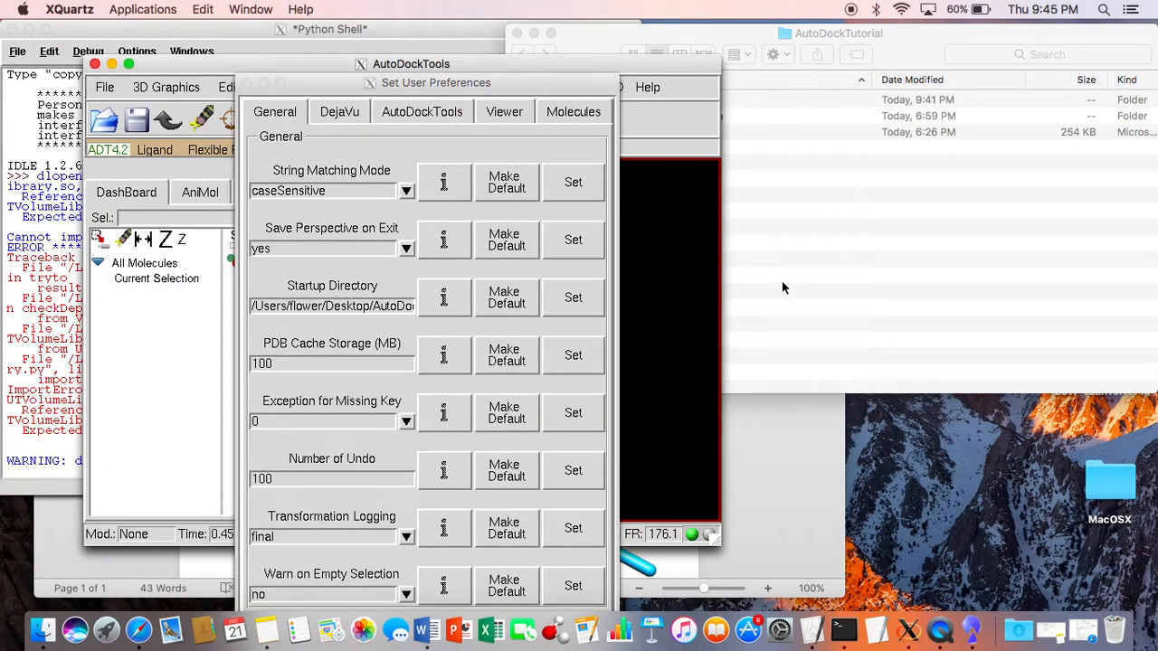
{"action": "left_click", "coordinate": [706, 179]}
{"action": "double_click", "coordinate": [712, 101]}
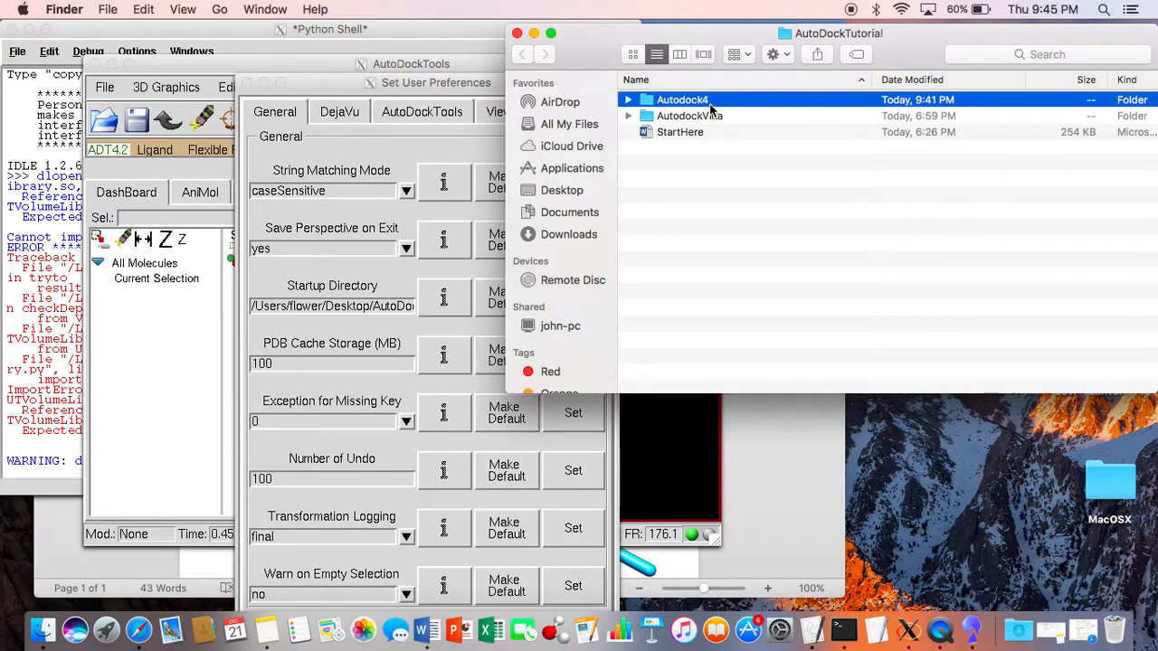
{"action": "left_click", "coordinate": [522, 54]}
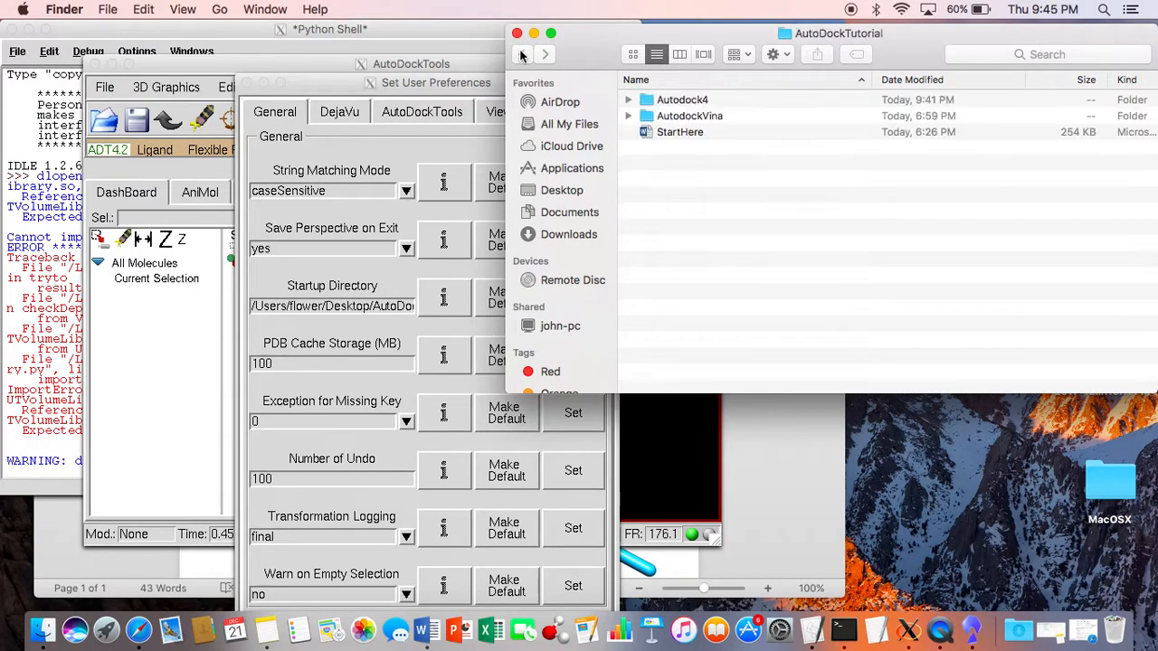
{"action": "left_click", "coordinate": [370, 312]}
{"action": "left_click", "coordinate": [370, 312]}
{"action": "left_click_drag", "start_coordinate": [371, 312], "coordinate": [477, 309]}
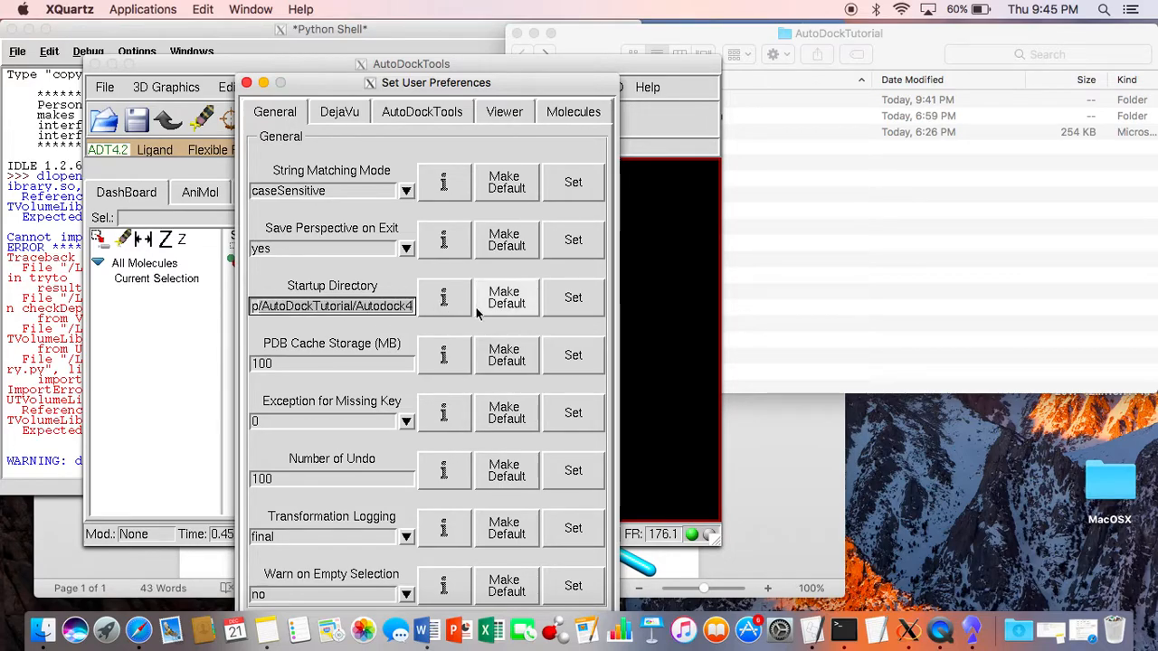
{"action": "left_click", "coordinate": [580, 295]}
{"action": "left_click", "coordinate": [246, 83]}
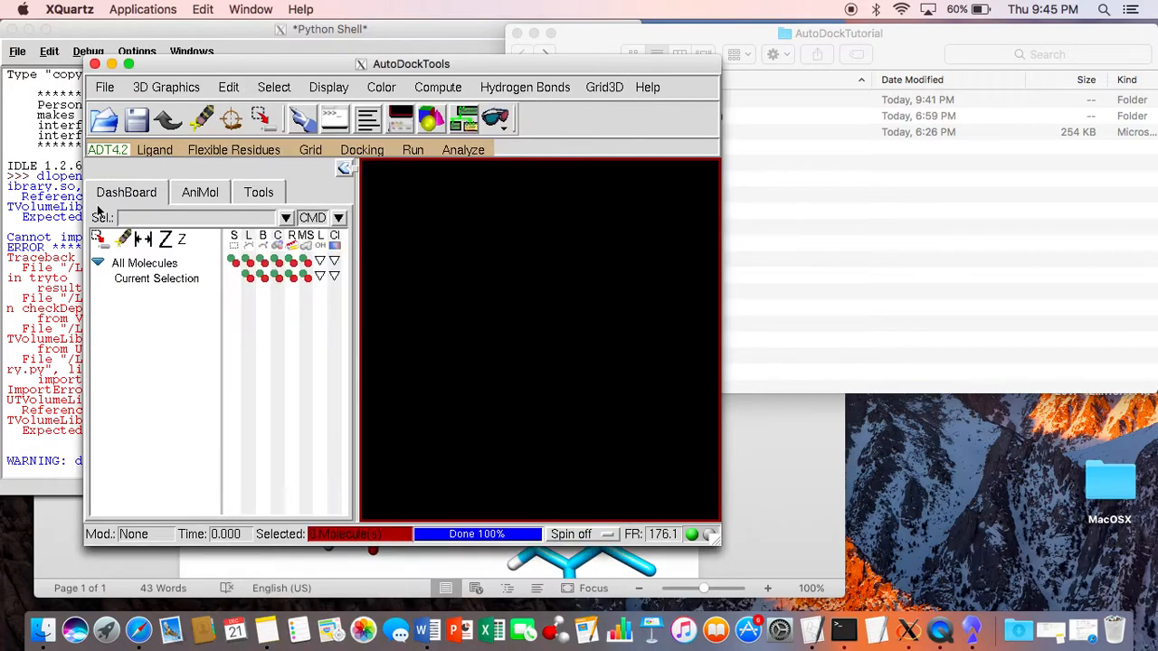
Step: Read the protein file 1fkn-renumbered.pdb from the Autodock4 folder as a new molecule
{"action": "left_click", "coordinate": [124, 264]}
{"action": "right_click", "coordinate": [124, 263]}
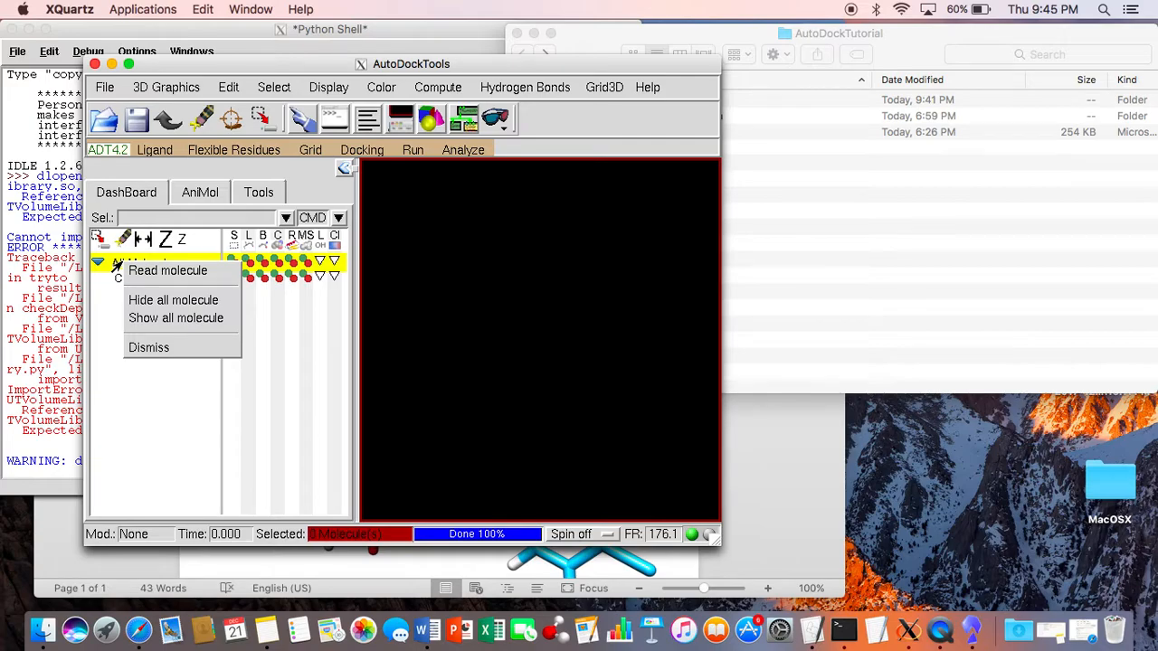
{"action": "left_click", "coordinate": [136, 271]}
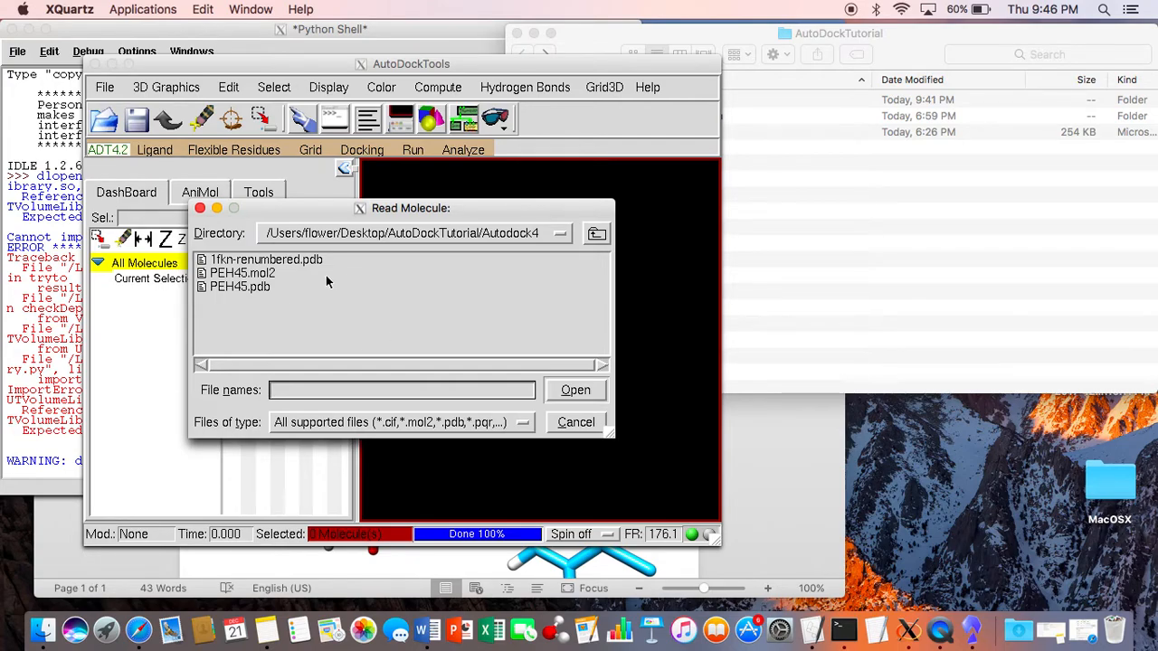
{"action": "left_click", "coordinate": [298, 260]}
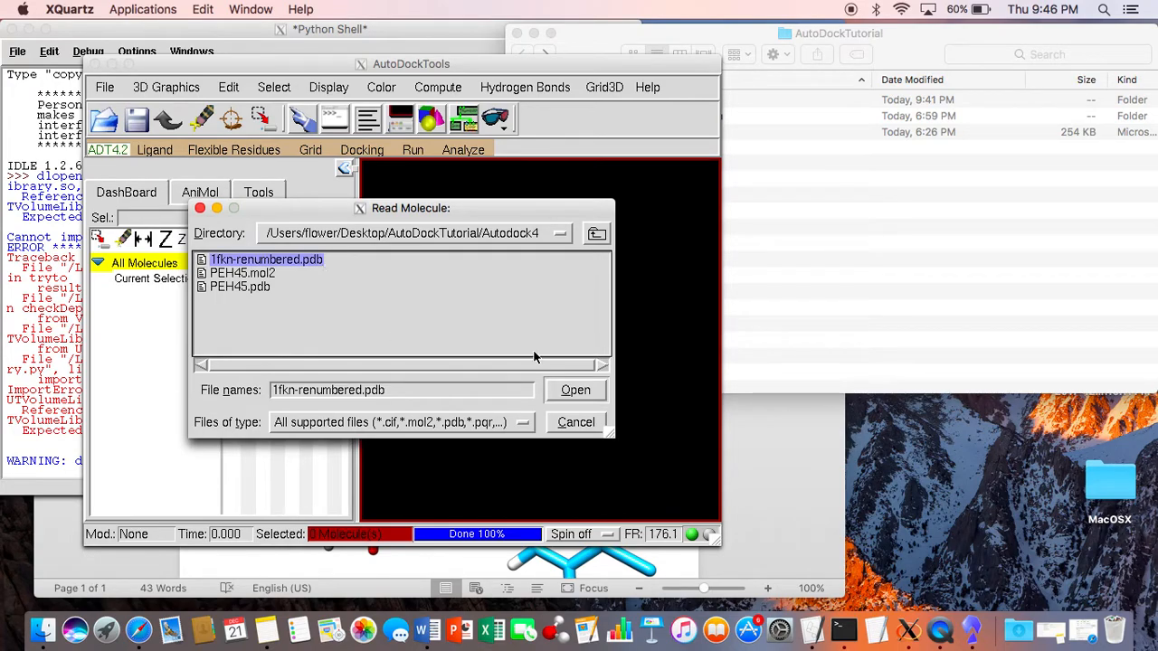
{"action": "left_click", "coordinate": [557, 390]}
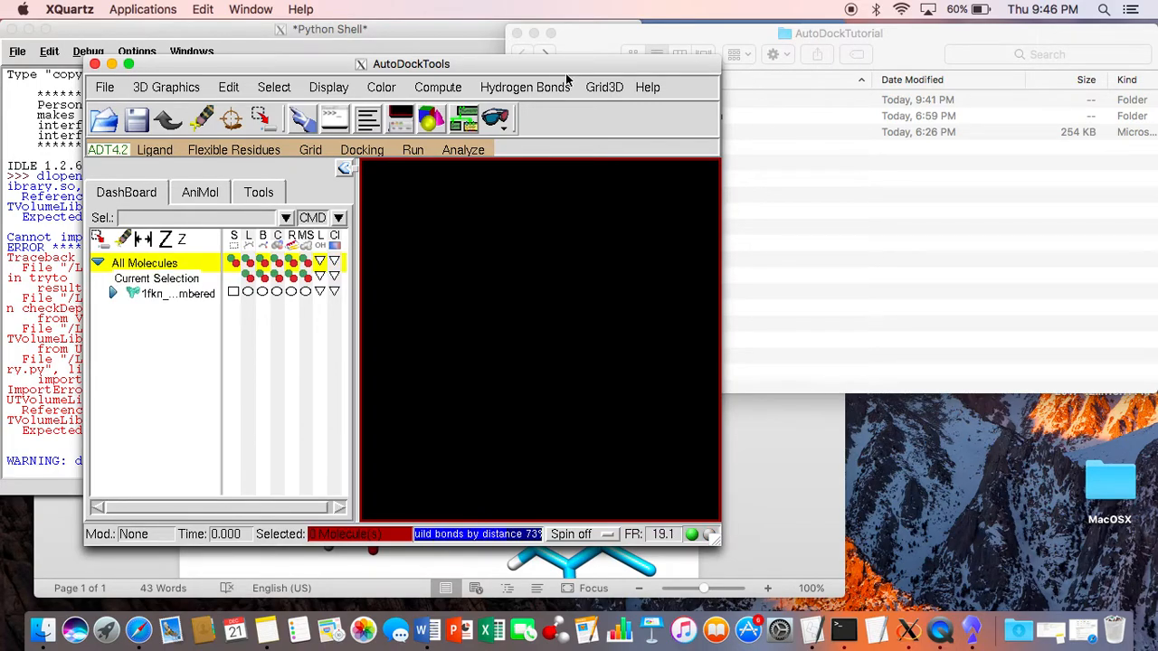
Step: Move and enlarge the AutoDockTools window and rotate the protein in the viewer
{"action": "left_click_drag", "start_coordinate": [566, 77], "coordinate": [552, 4]}
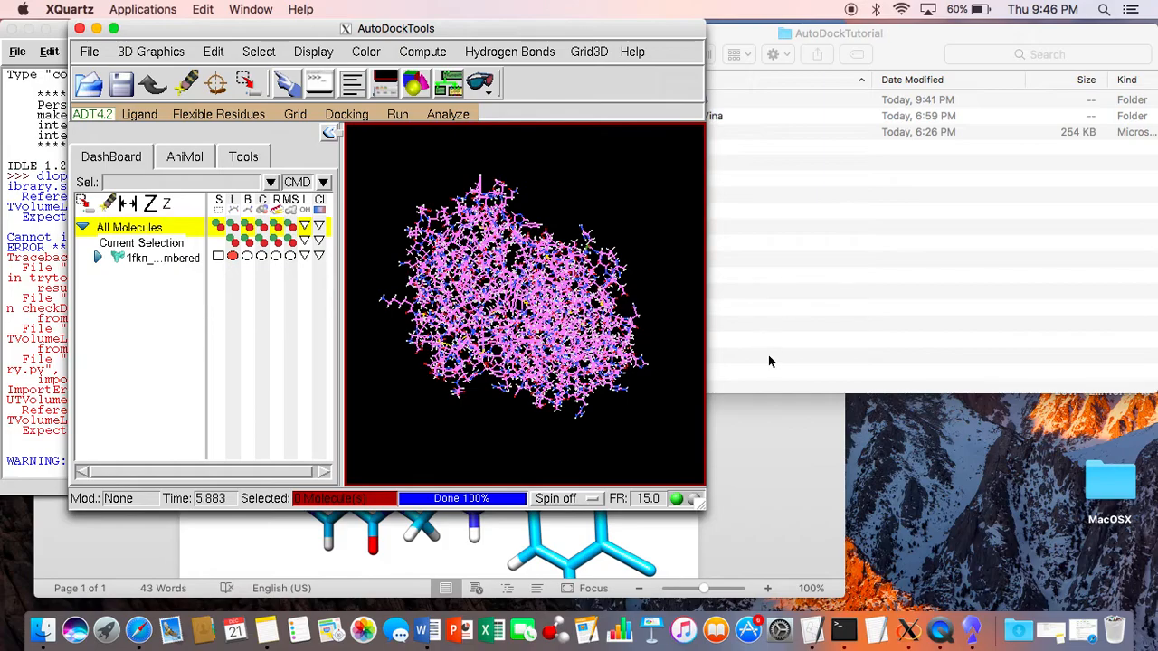
{"action": "left_click_drag", "start_coordinate": [704, 504], "coordinate": [900, 594]}
{"action": "left_click_drag", "start_coordinate": [597, 430], "coordinate": [796, 235]}
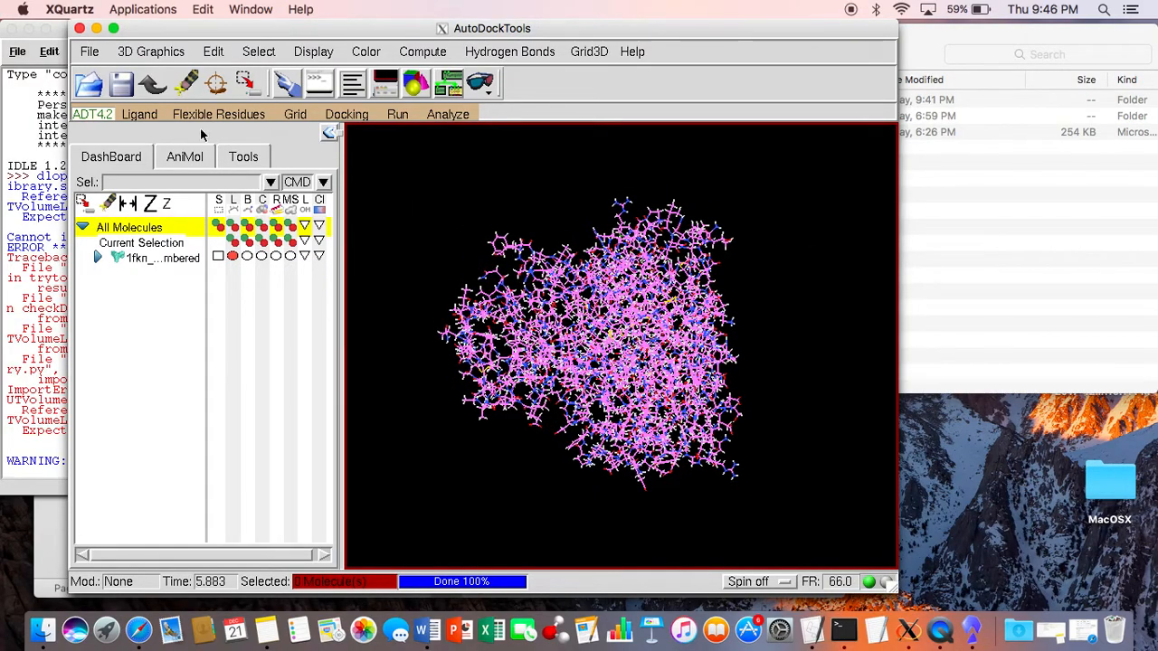
Step: Try to add hydrogens to the loaded 1fkn protein and decline adding them anyway
{"action": "left_click", "coordinate": [212, 53]}
{"action": "mouse_move", "coordinate": [272, 192]}
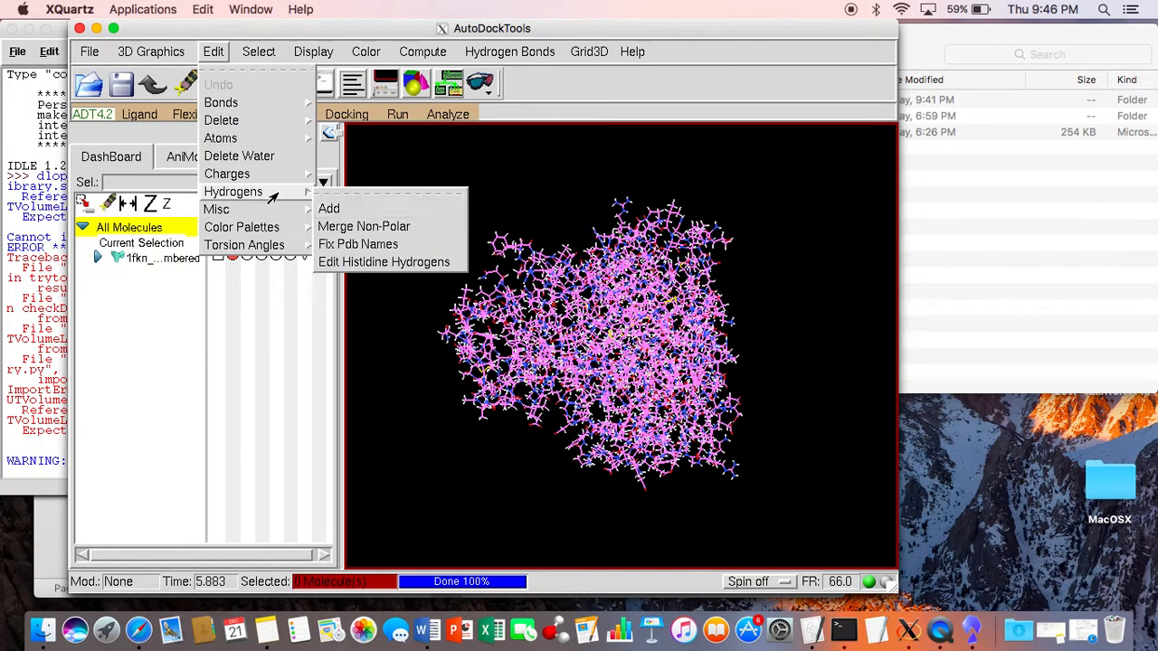
{"action": "left_click", "coordinate": [330, 209]}
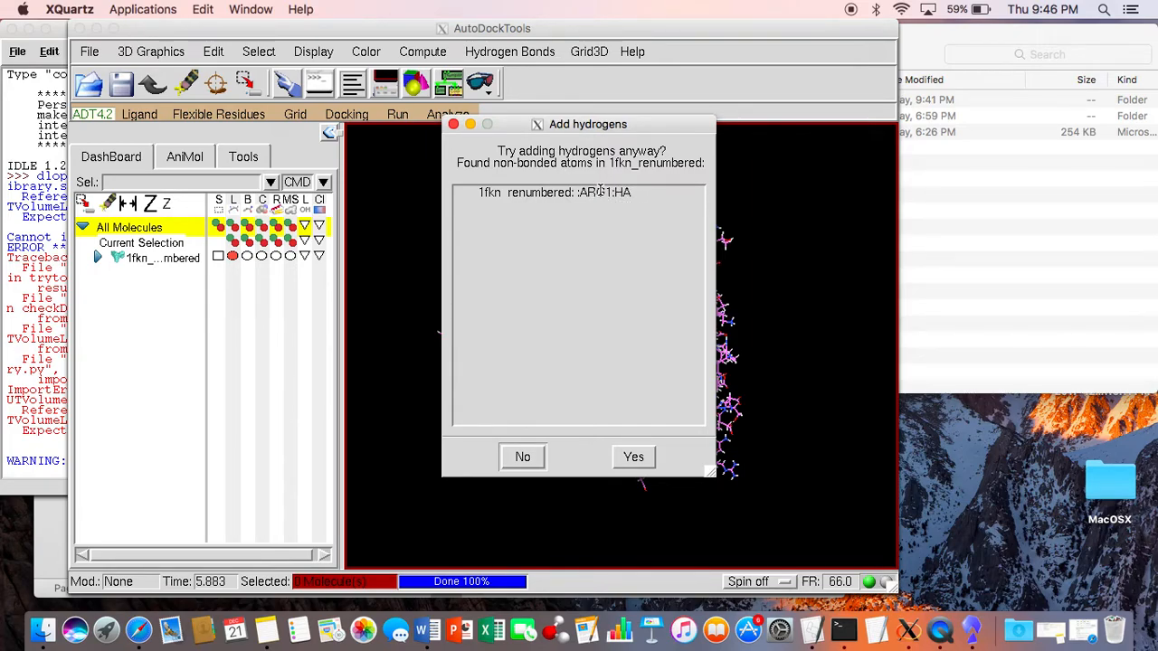
{"action": "left_click", "coordinate": [525, 458]}
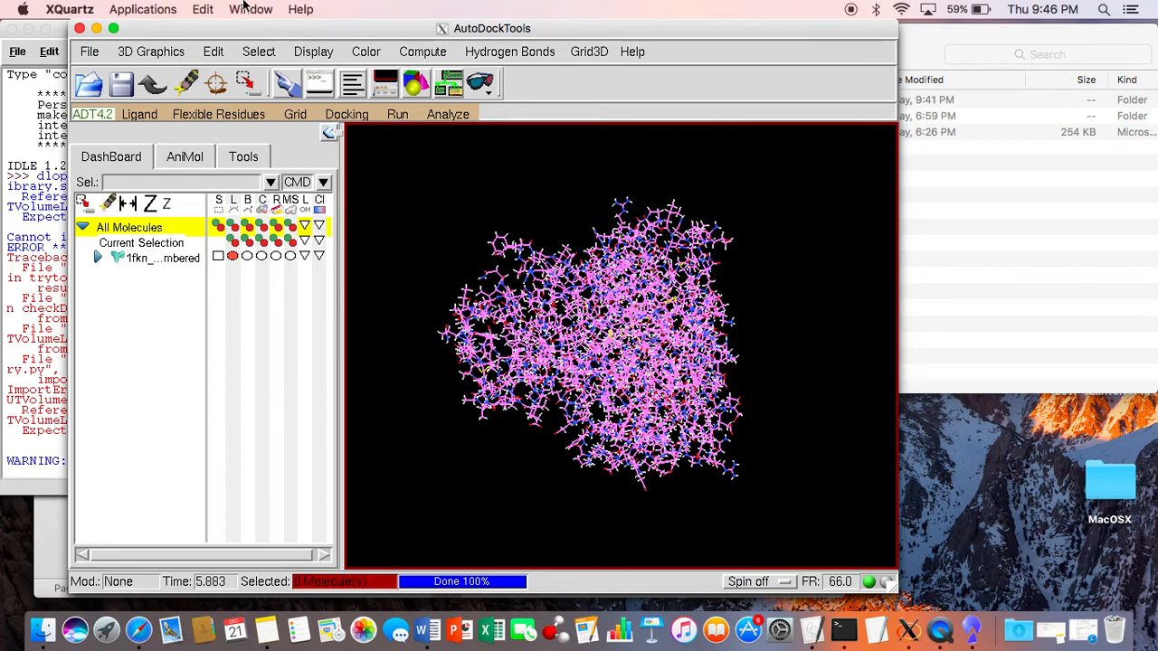
Step: Delete the existing hydrogens from the 1fkn protein
{"action": "left_click", "coordinate": [213, 53]}
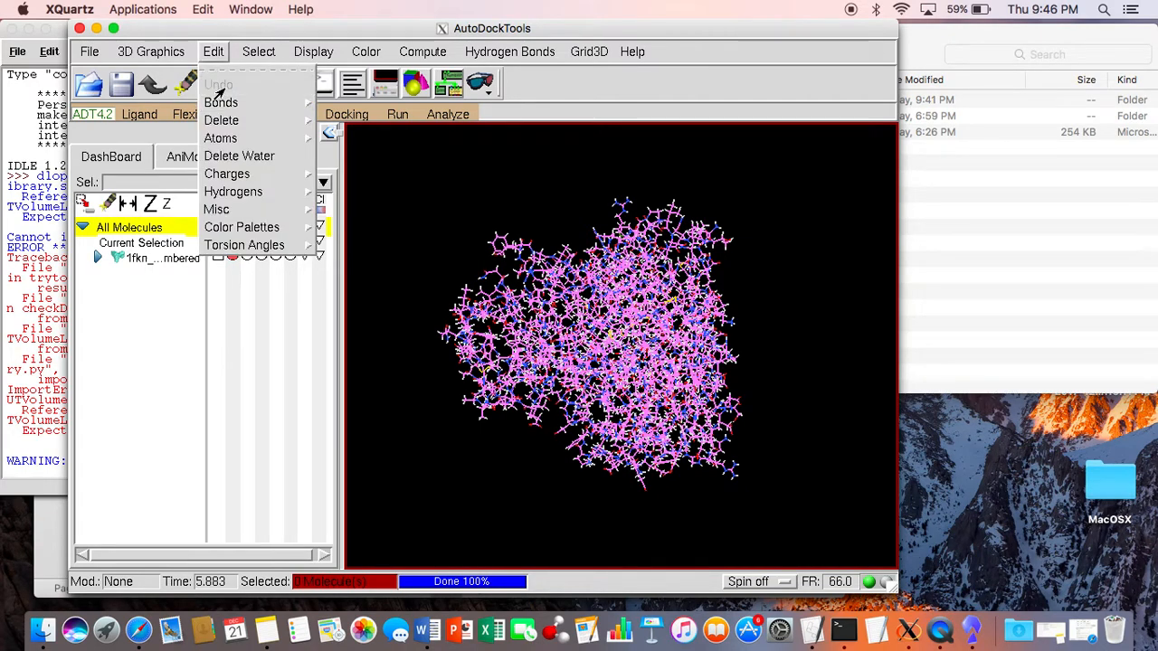
{"action": "mouse_move", "coordinate": [267, 120]}
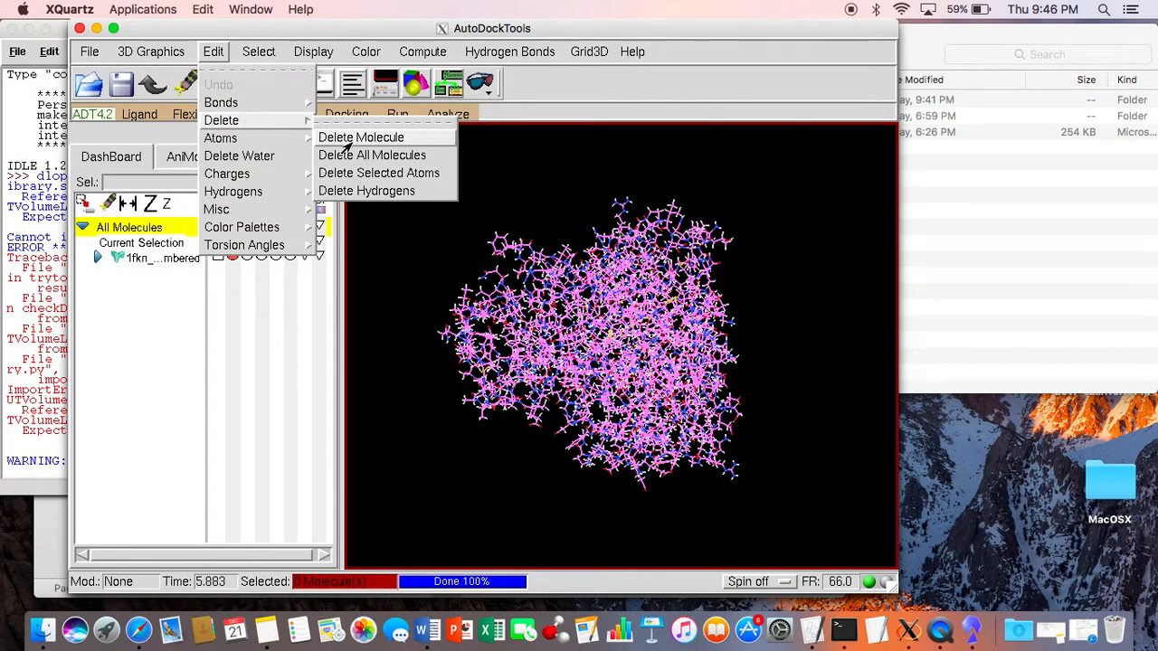
{"action": "left_click", "coordinate": [385, 190]}
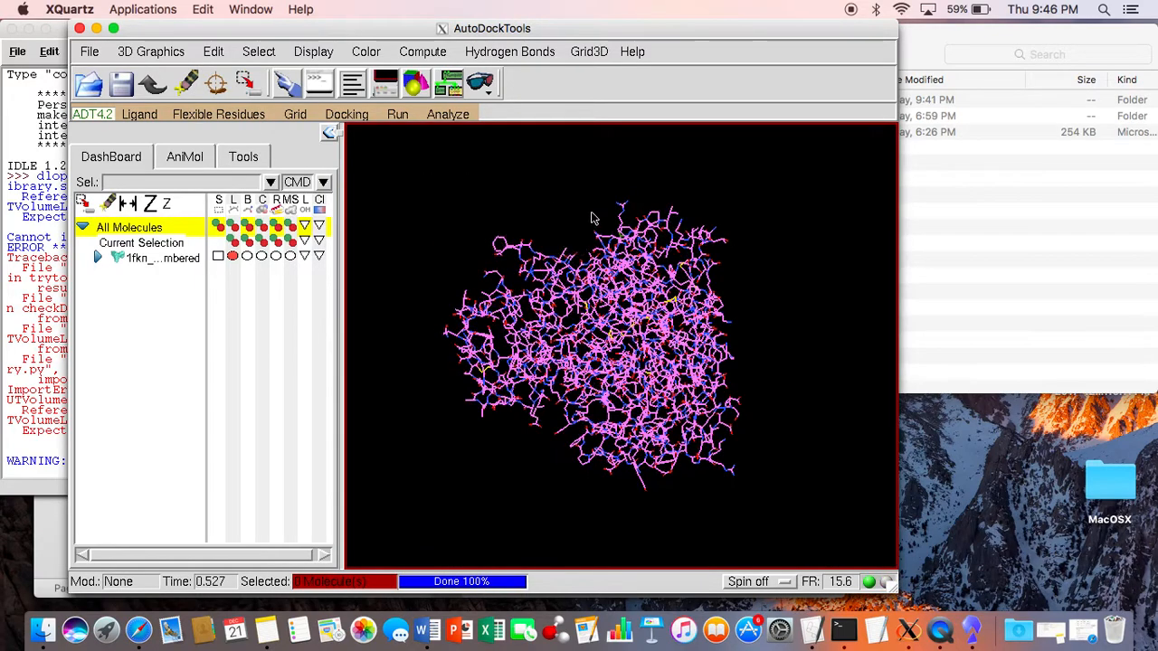
Step: Add all hydrogens to the protein using the noBondOrder method, with atoms renumbered to include the new hydrogens
{"action": "left_click", "coordinate": [204, 51]}
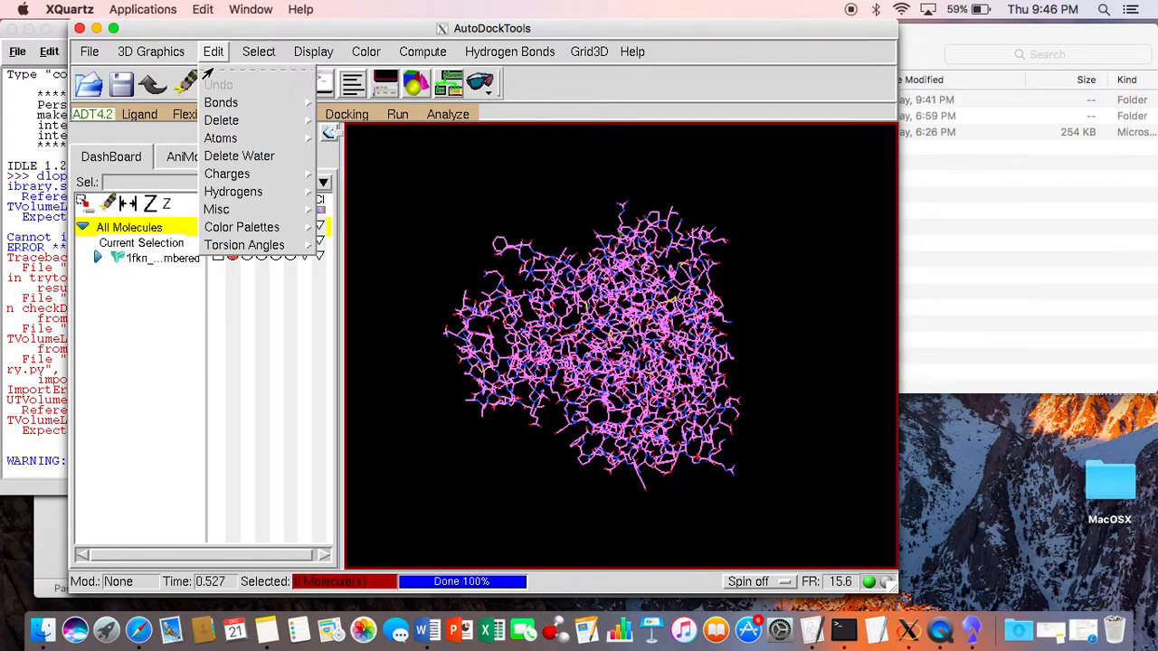
{"action": "mouse_move", "coordinate": [296, 197]}
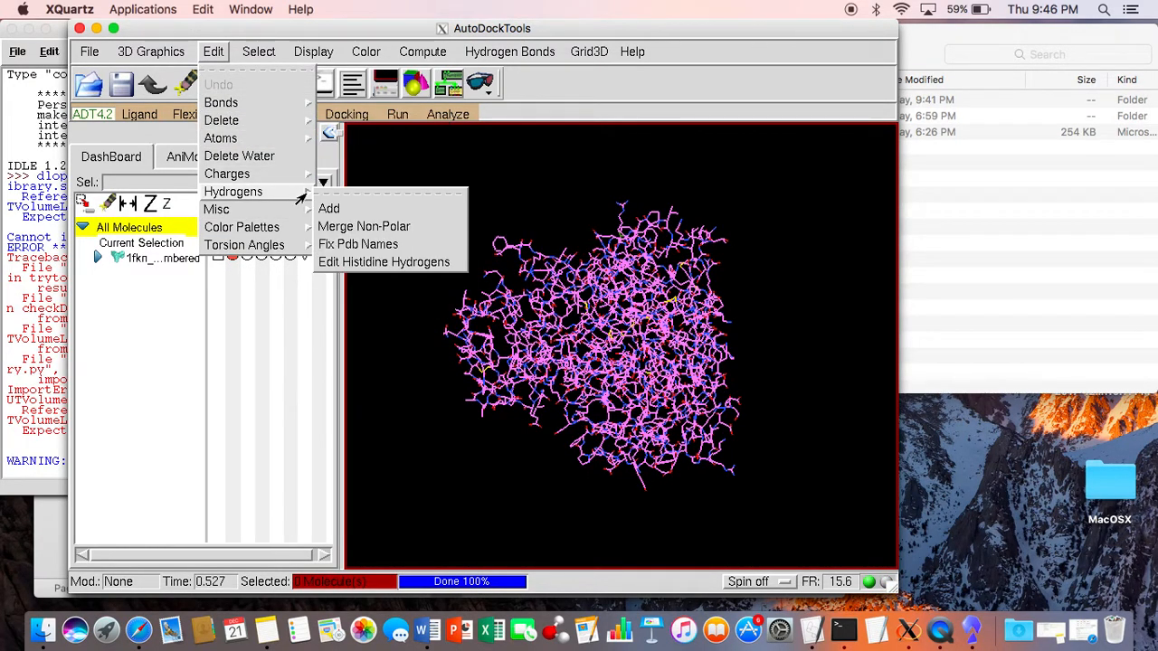
{"action": "left_click", "coordinate": [325, 209]}
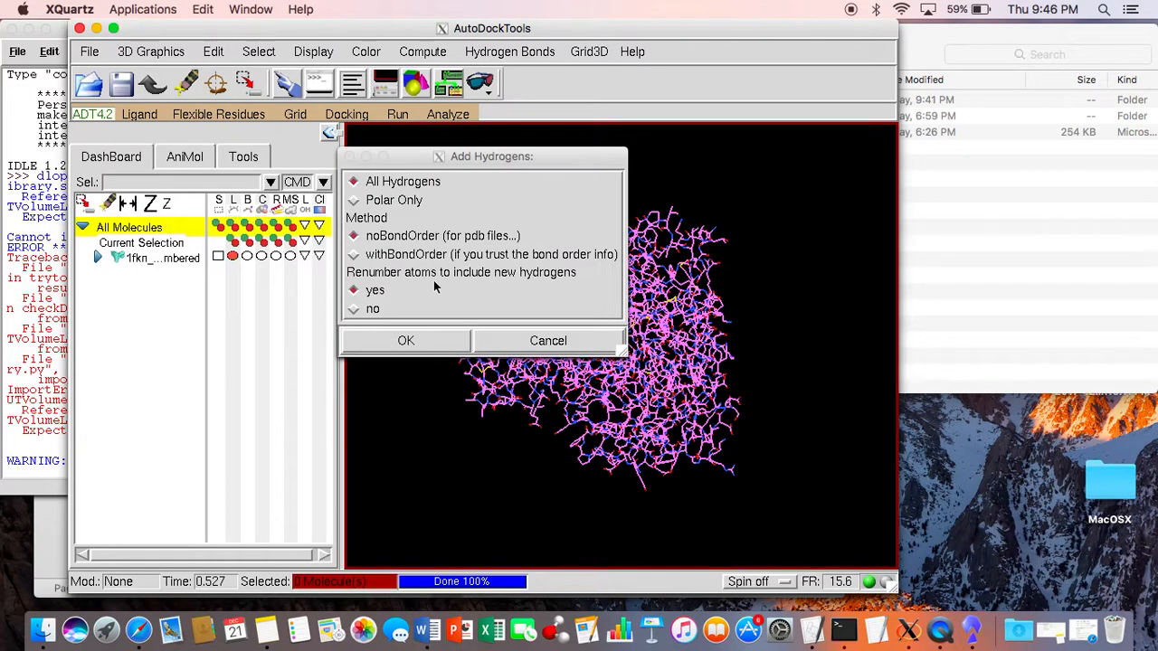
{"action": "left_click", "coordinate": [439, 338]}
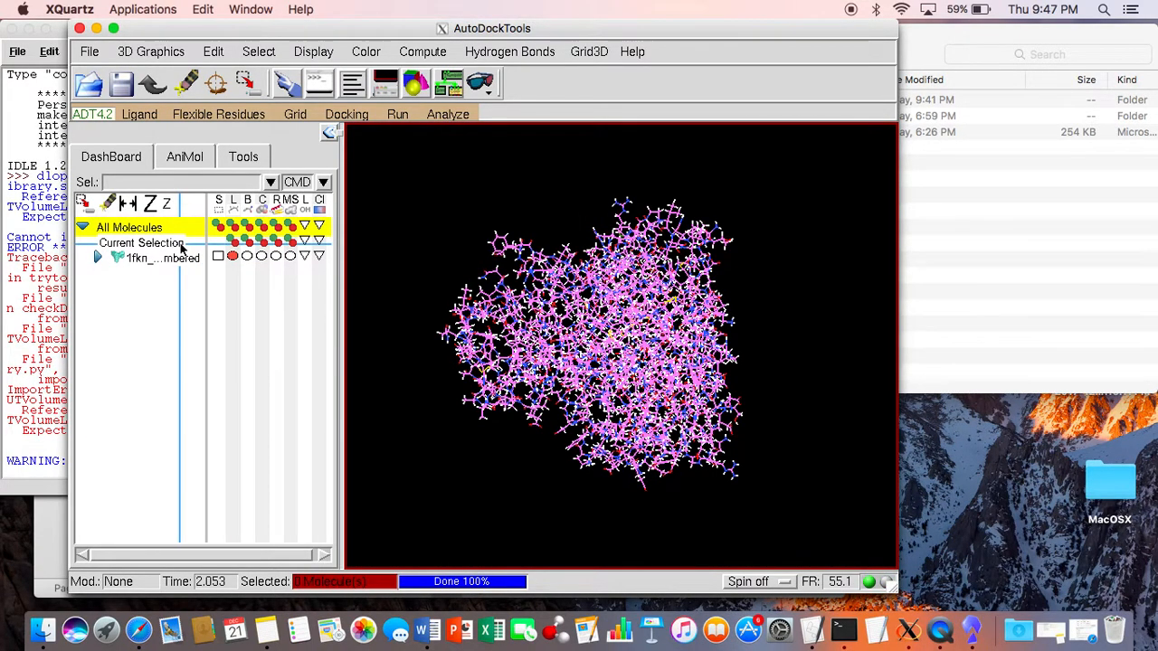
Step: Open PEH45.pdb from the Autodock4 folder as the AutoDock4 ligand, with the file type set to PDB files
{"action": "left_click", "coordinate": [140, 115]}
{"action": "mouse_move", "coordinate": [159, 147]}
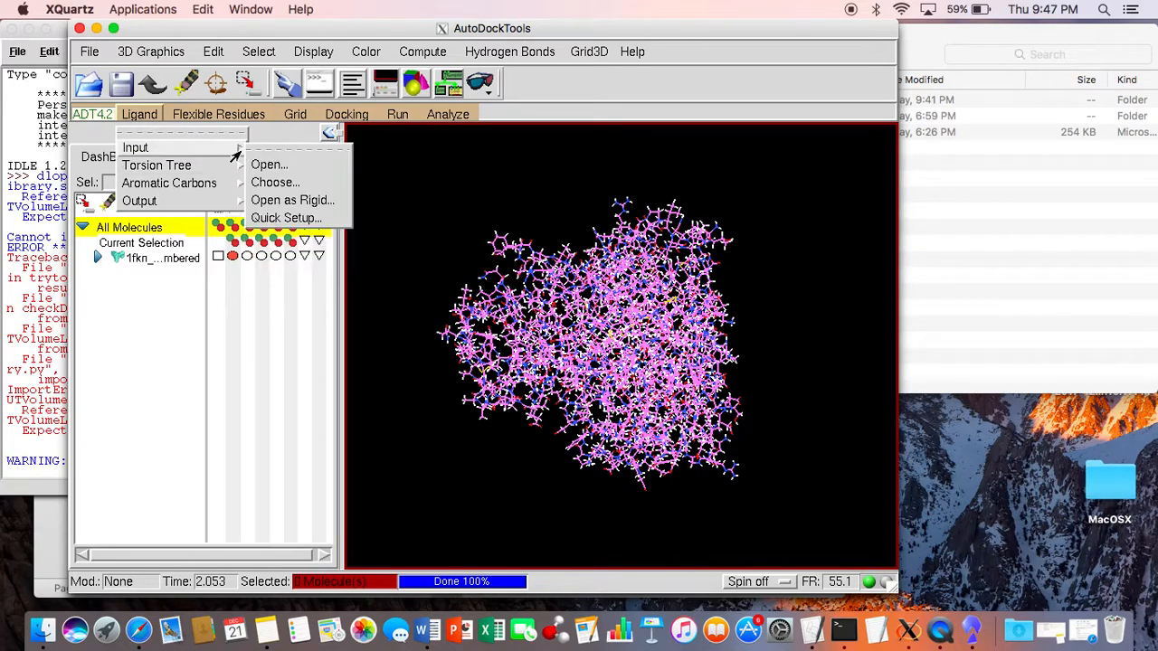
{"action": "left_click", "coordinate": [263, 164]}
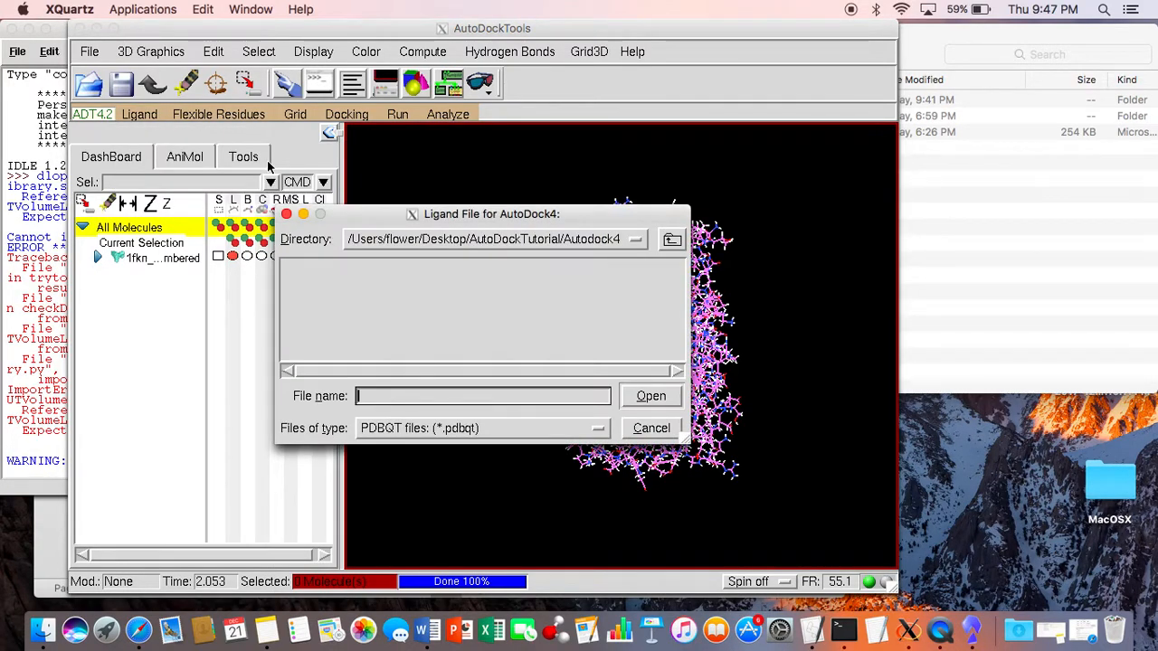
{"action": "left_click", "coordinate": [543, 428]}
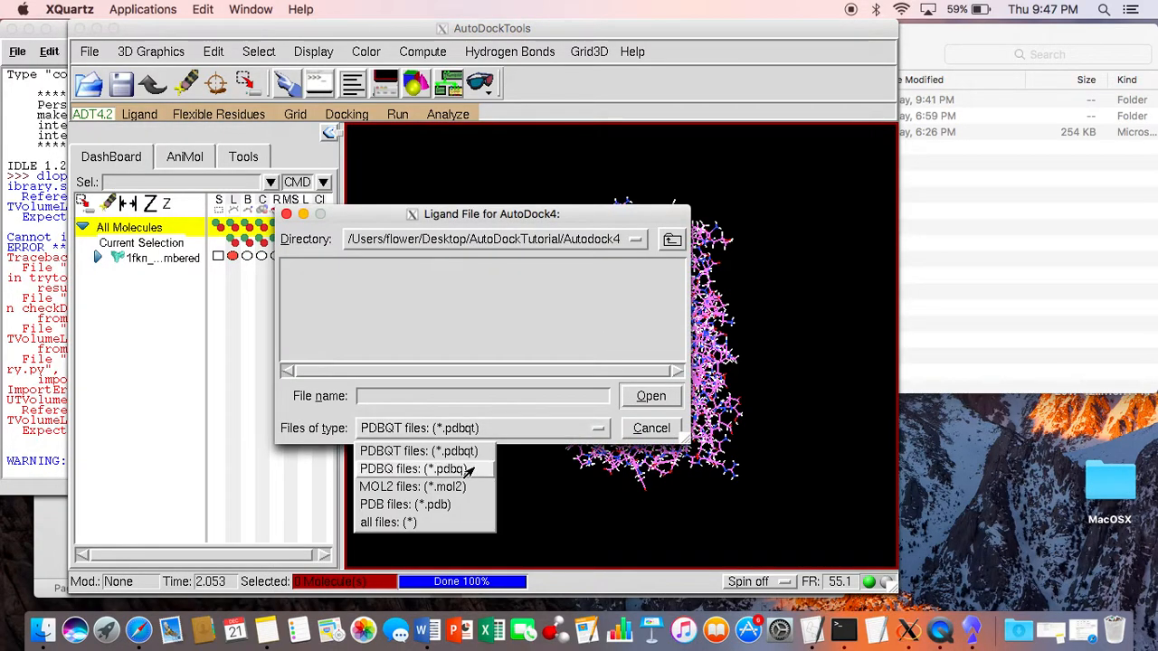
{"action": "left_click", "coordinate": [453, 505]}
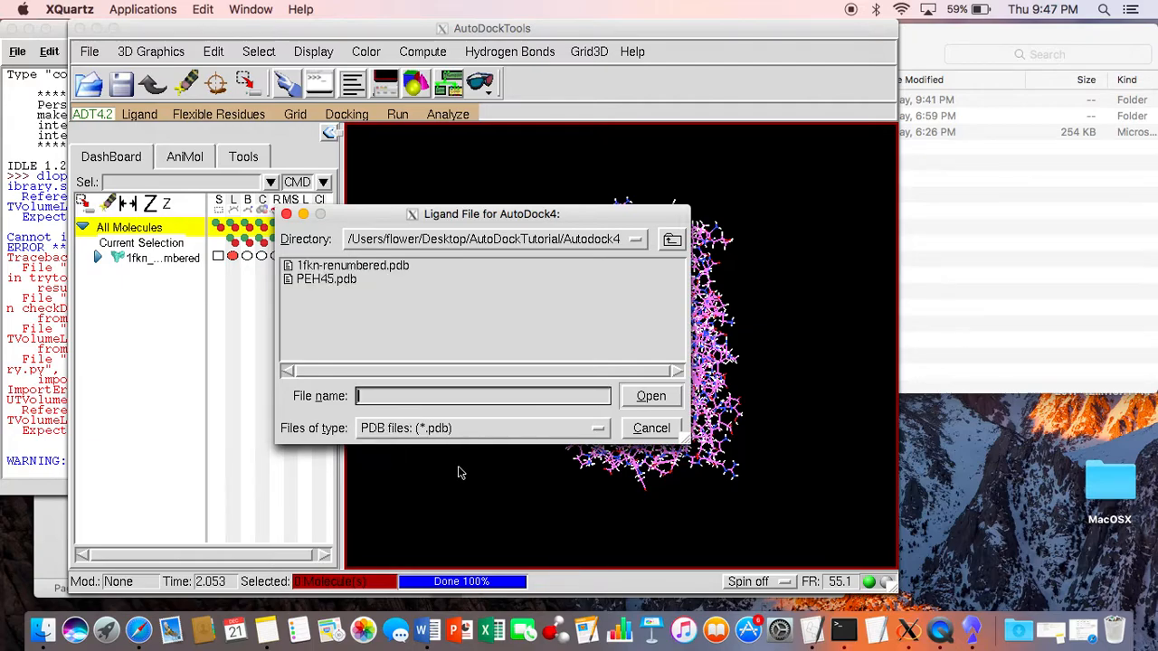
{"action": "left_click", "coordinate": [344, 281]}
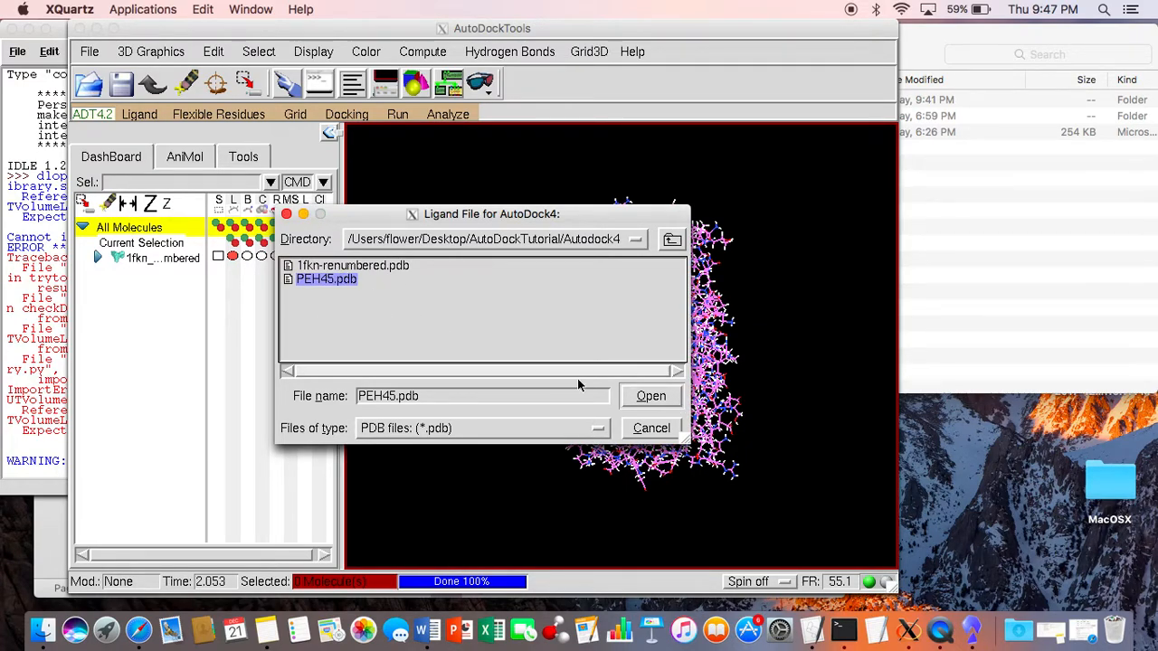
{"action": "left_click", "coordinate": [655, 397]}
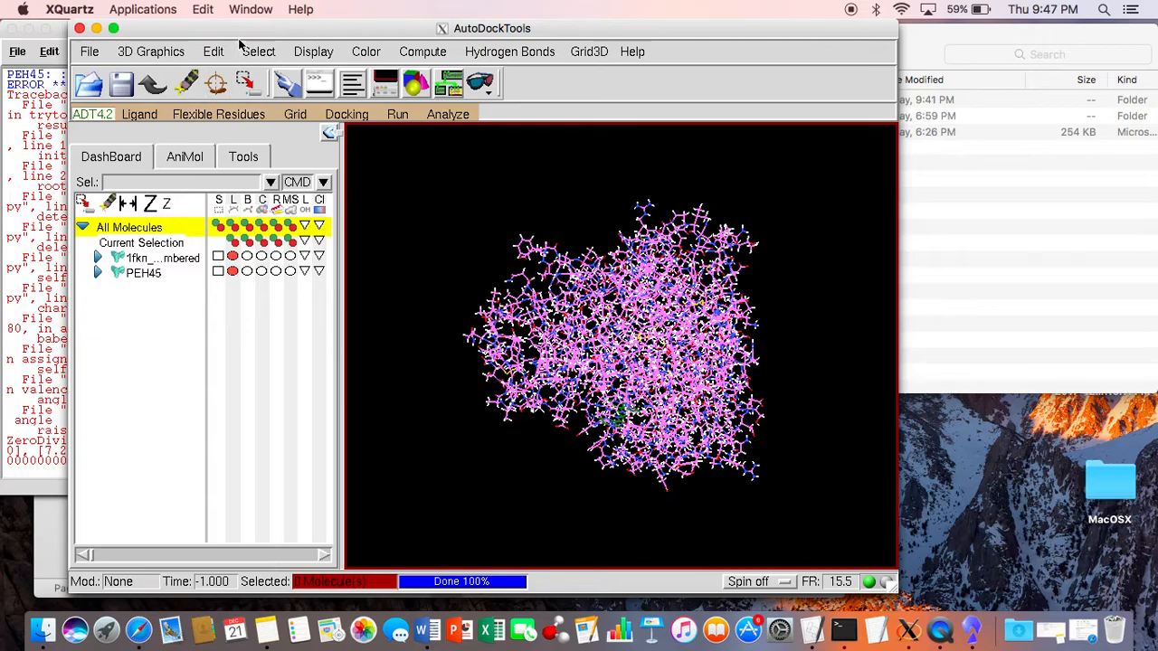
Step: Undisplay the lines of the 1fkn protein and reset the view so the PEH45 ligand fills the viewer
{"action": "left_click_drag", "start_coordinate": [242, 29], "coordinate": [560, 6]}
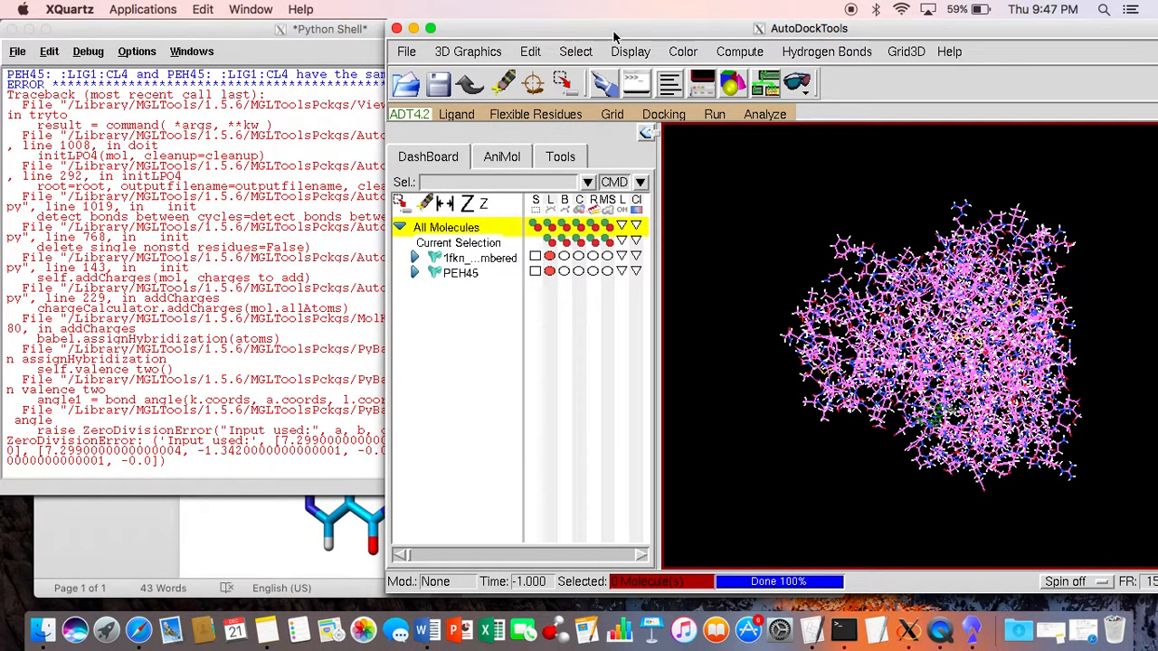
{"action": "left_click_drag", "start_coordinate": [612, 35], "coordinate": [512, 34]}
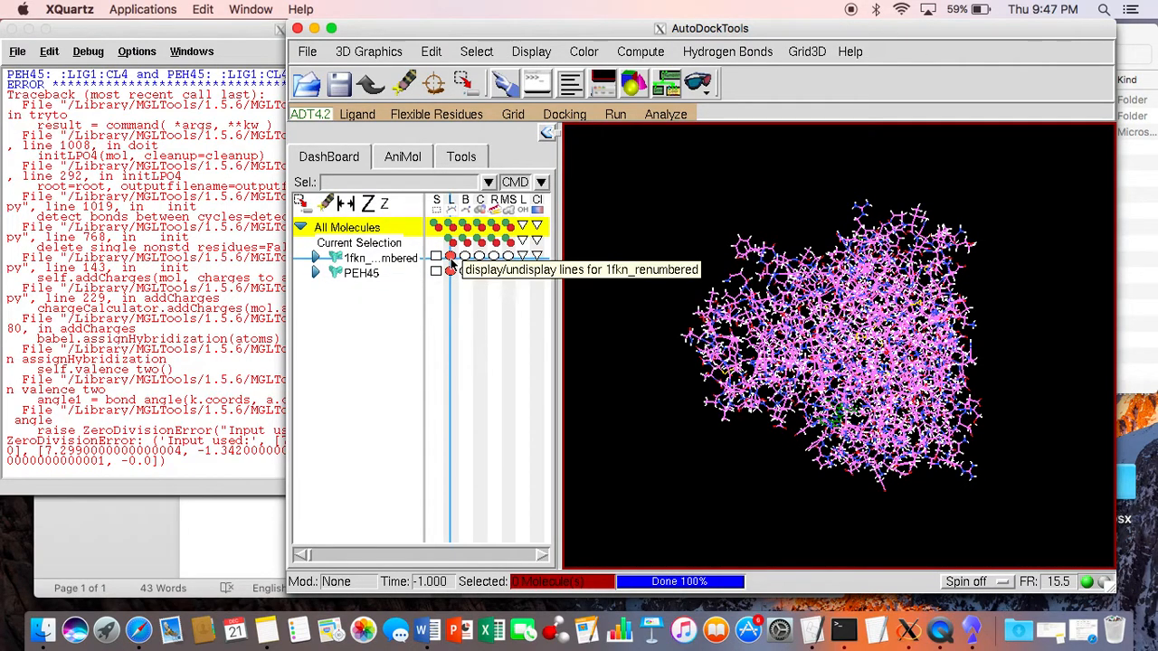
{"action": "left_click", "coordinate": [451, 257]}
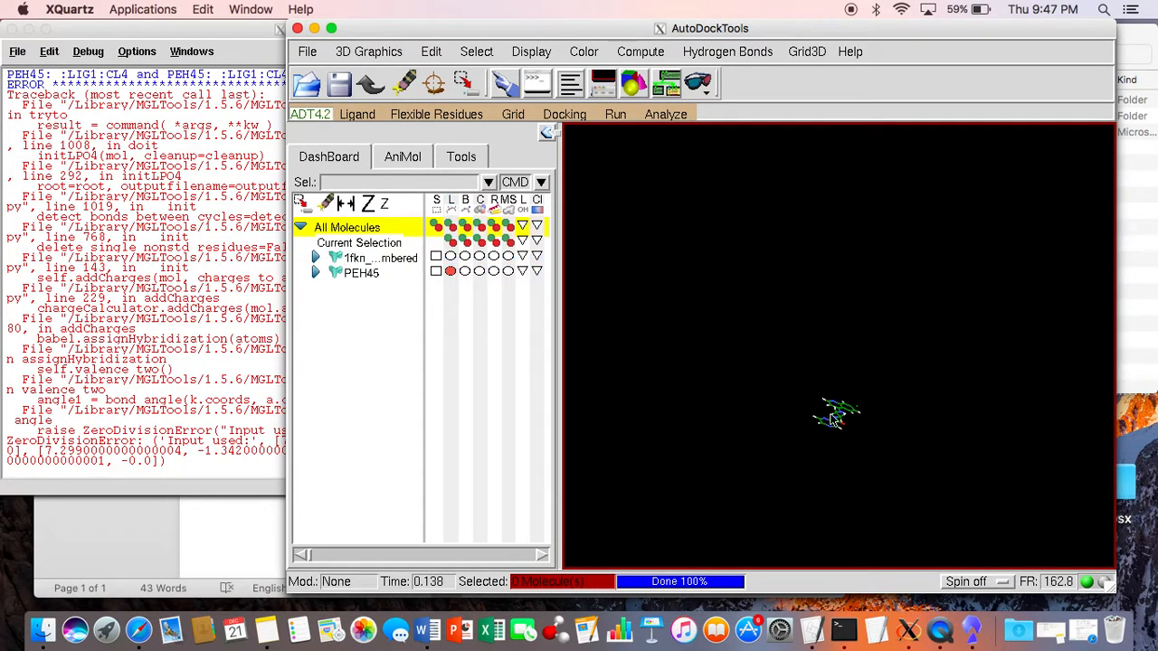
{"action": "key", "text": "r"}
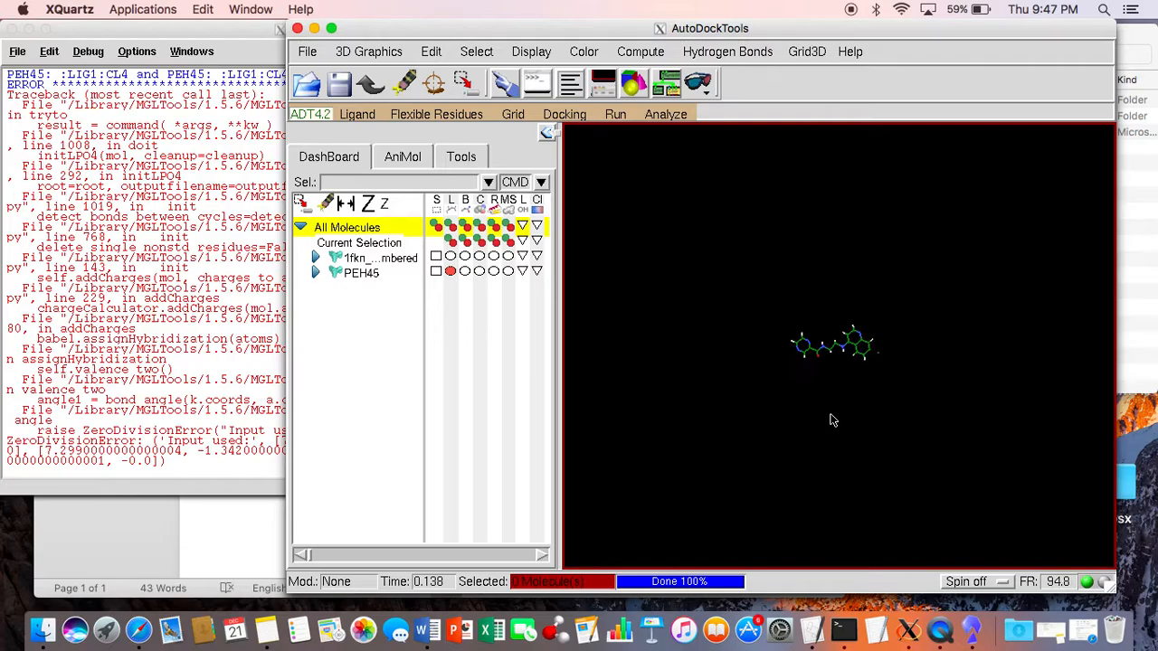
{"action": "scroll", "coordinate": [892, 358], "scroll_direction": "up", "scroll_amount": 10}
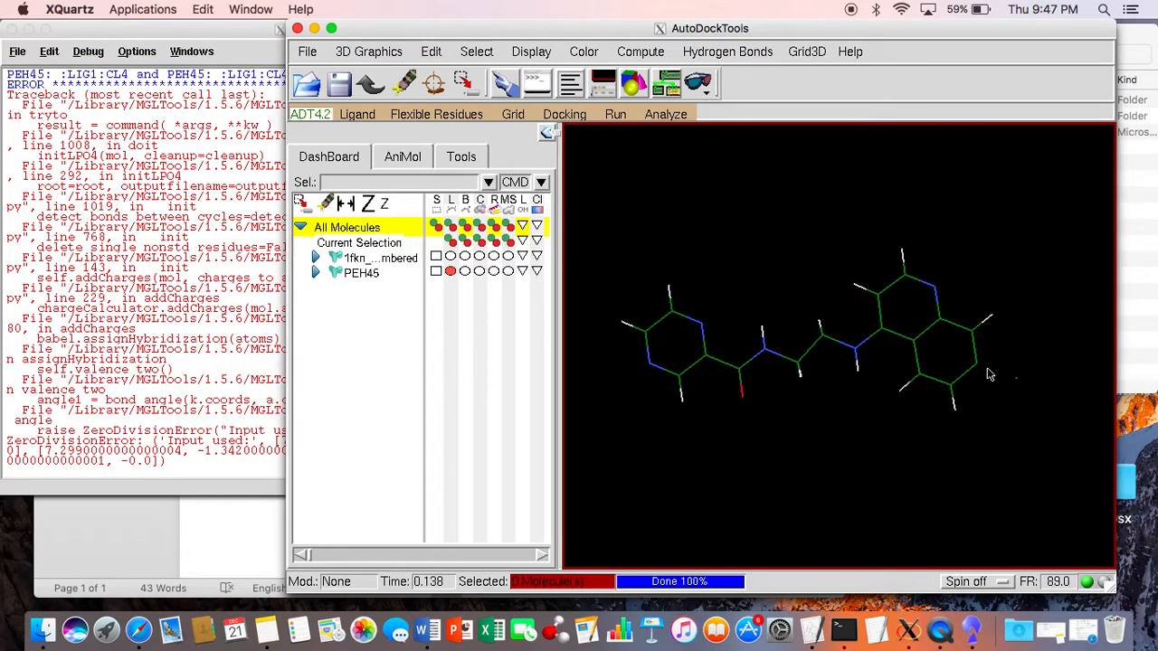
Step: Compare the loaded PEH45 structure with the ligand picture in the StartHere document in Word, checking both for missing atoms or bonds
{"action": "left_click_drag", "start_coordinate": [926, 33], "coordinate": [430, 33]}
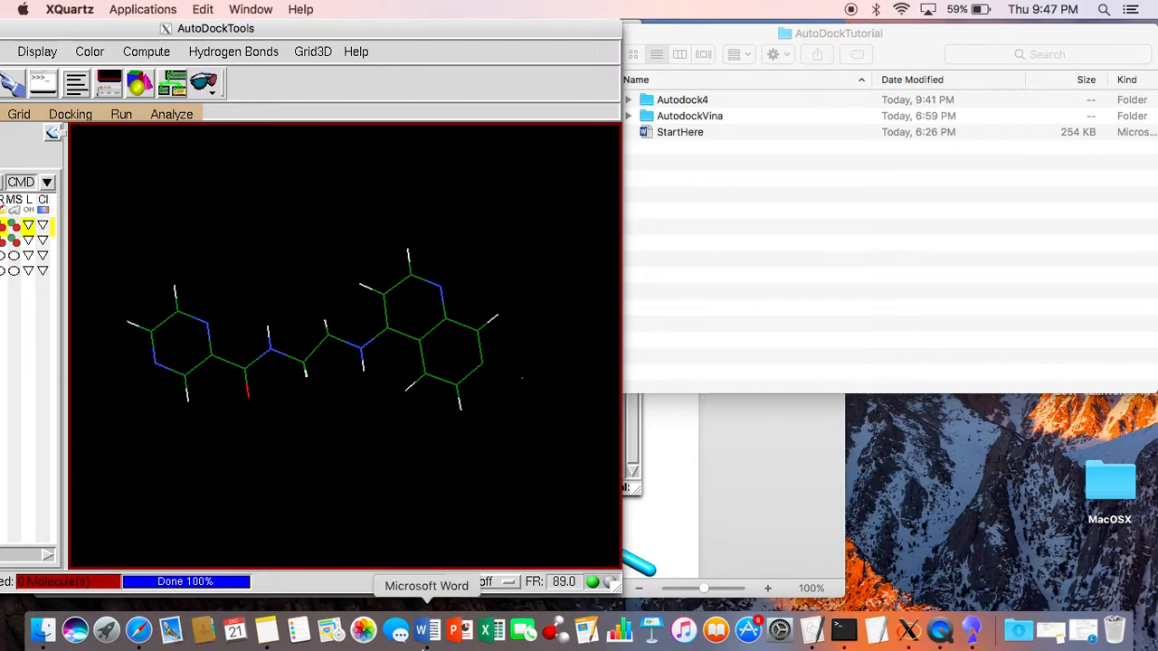
{"action": "left_click", "coordinate": [422, 630]}
{"action": "left_click_drag", "start_coordinate": [596, 35], "coordinate": [1083, 9]}
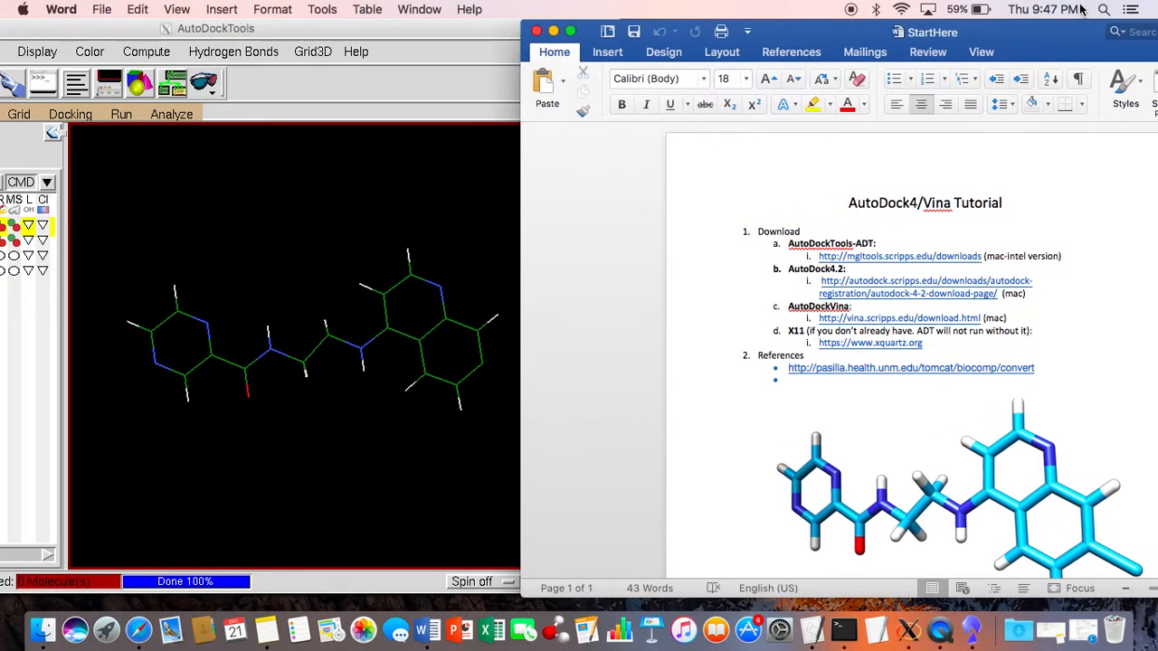
{"action": "scroll", "coordinate": [1035, 205], "scroll_direction": "down", "scroll_amount": 1}
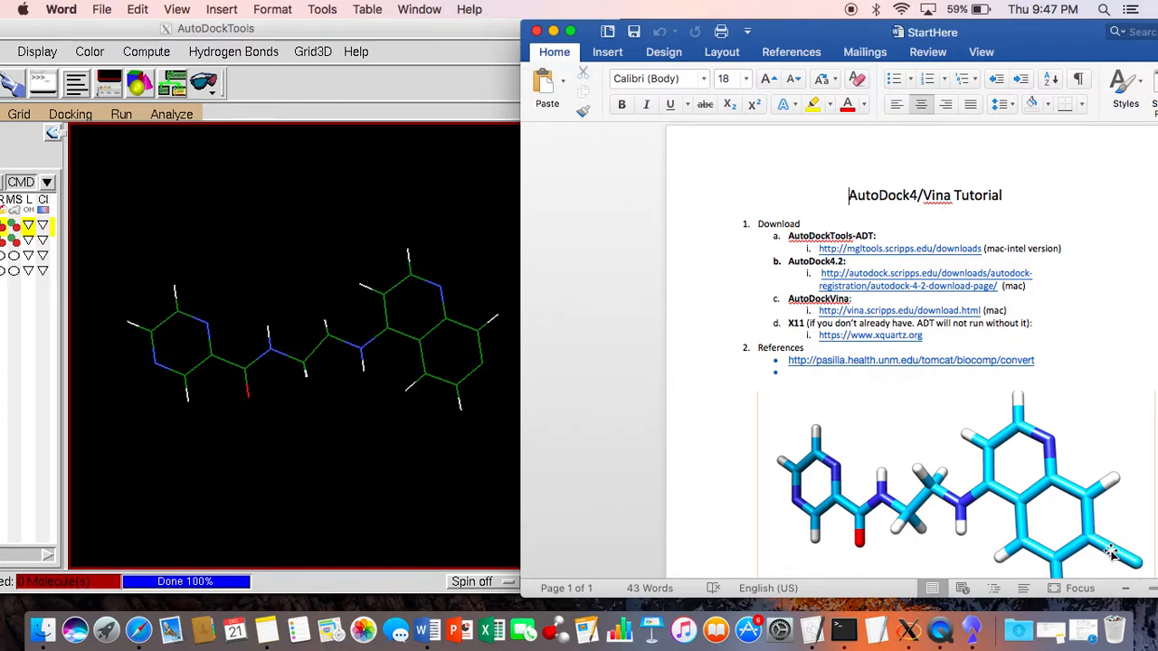
{"action": "left_click", "coordinate": [485, 415]}
{"action": "left_click_drag", "start_coordinate": [491, 356], "coordinate": [544, 389]}
{"action": "left_click_drag", "start_coordinate": [480, 29], "coordinate": [704, 8]}
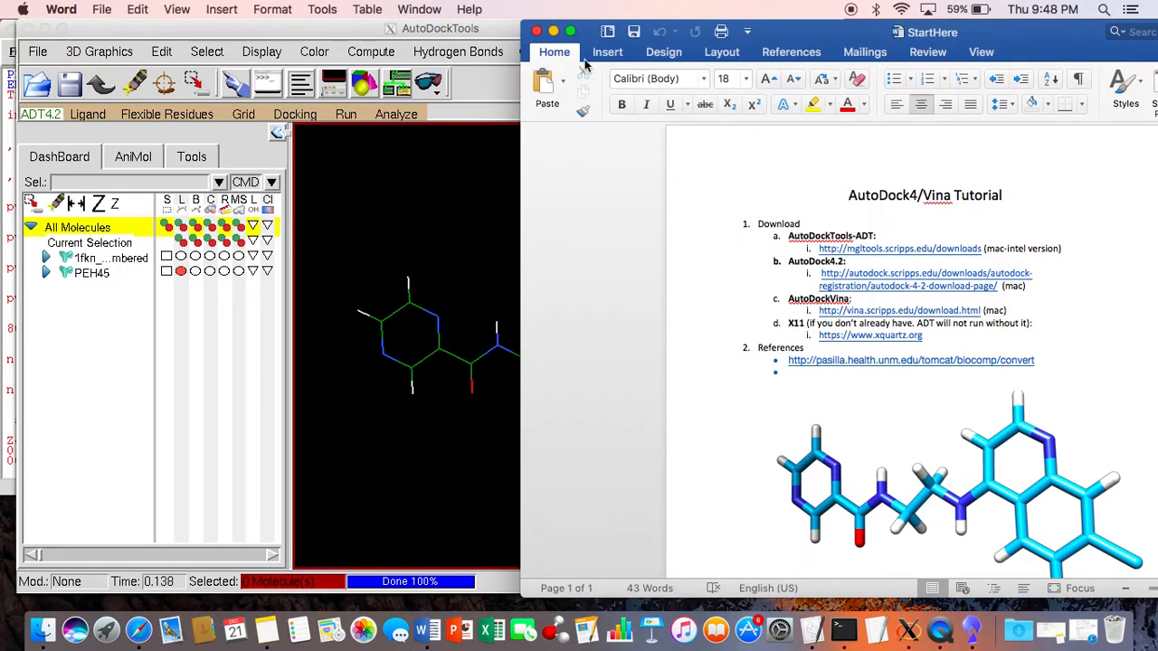
{"action": "left_click", "coordinate": [552, 31]}
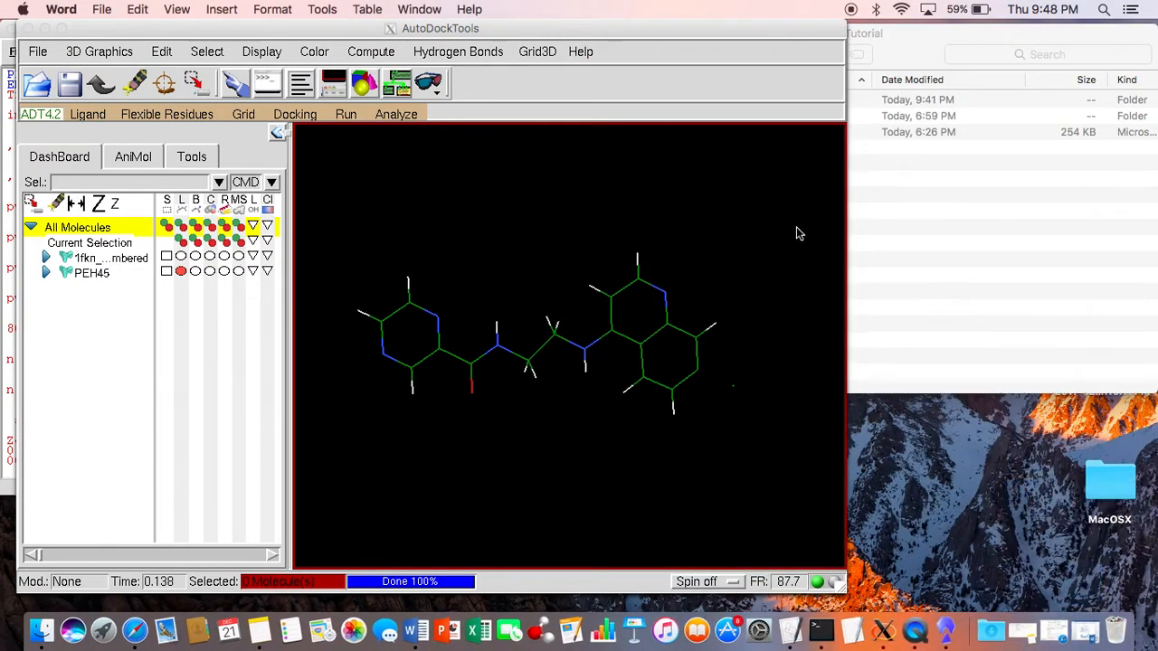
Step: Copy the biocomp/convert link from the StartHere document, search for it in Safari and open the UNM Biocomputing Convert page
{"action": "left_click", "coordinate": [414, 630]}
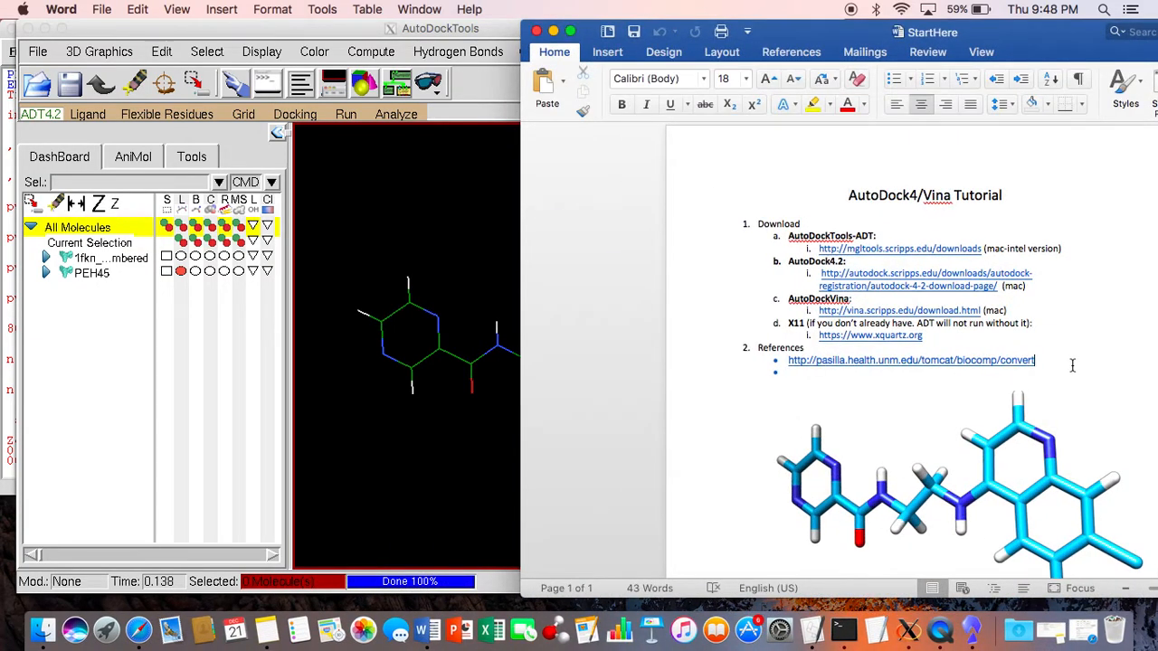
{"action": "left_click_drag", "start_coordinate": [1072, 364], "coordinate": [935, 352]}
{"action": "key", "text": "super+c"}
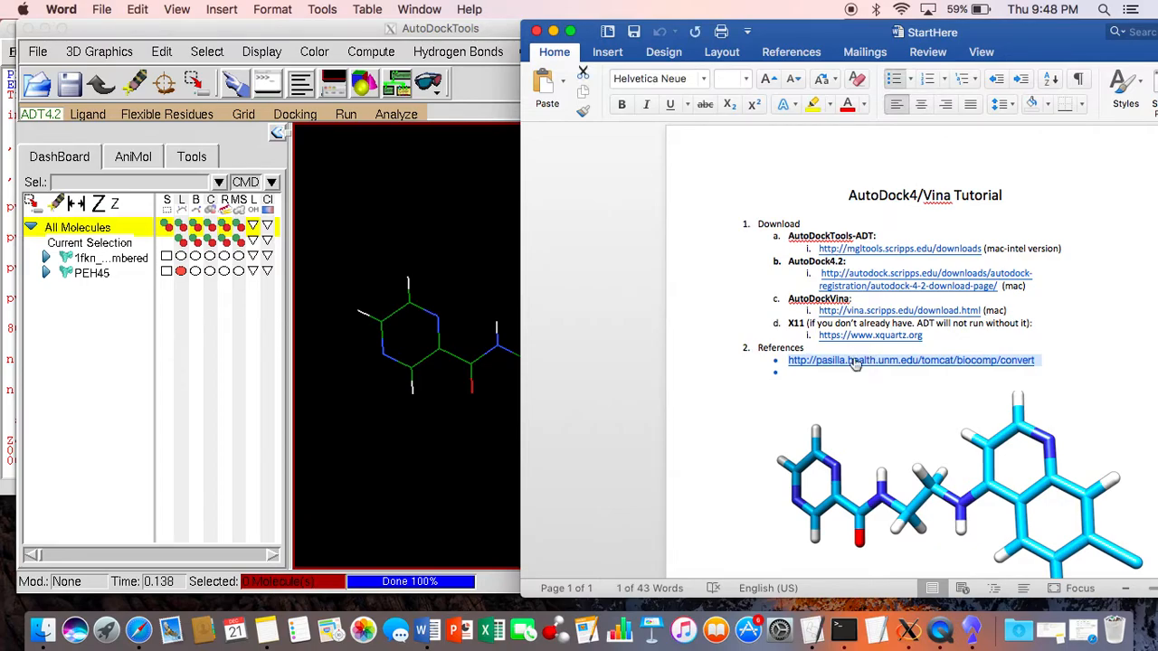
{"action": "left_click", "coordinate": [138, 631]}
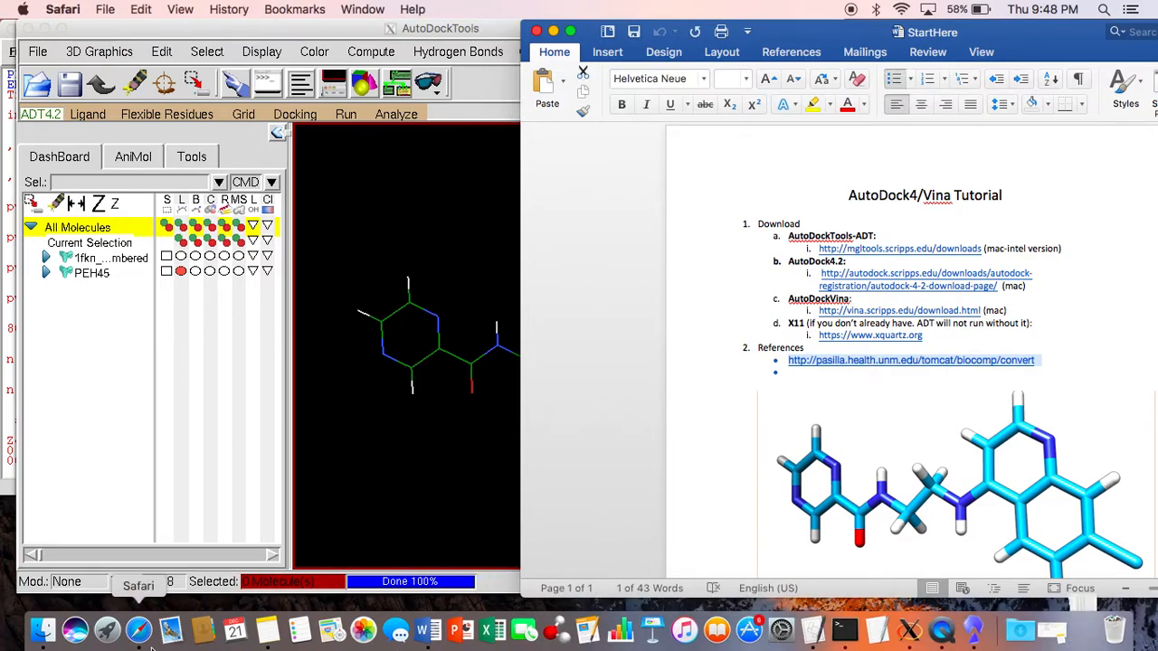
{"action": "left_click", "coordinate": [796, 36]}
{"action": "key", "text": "super+v"}
{"action": "key", "text": "Return"}
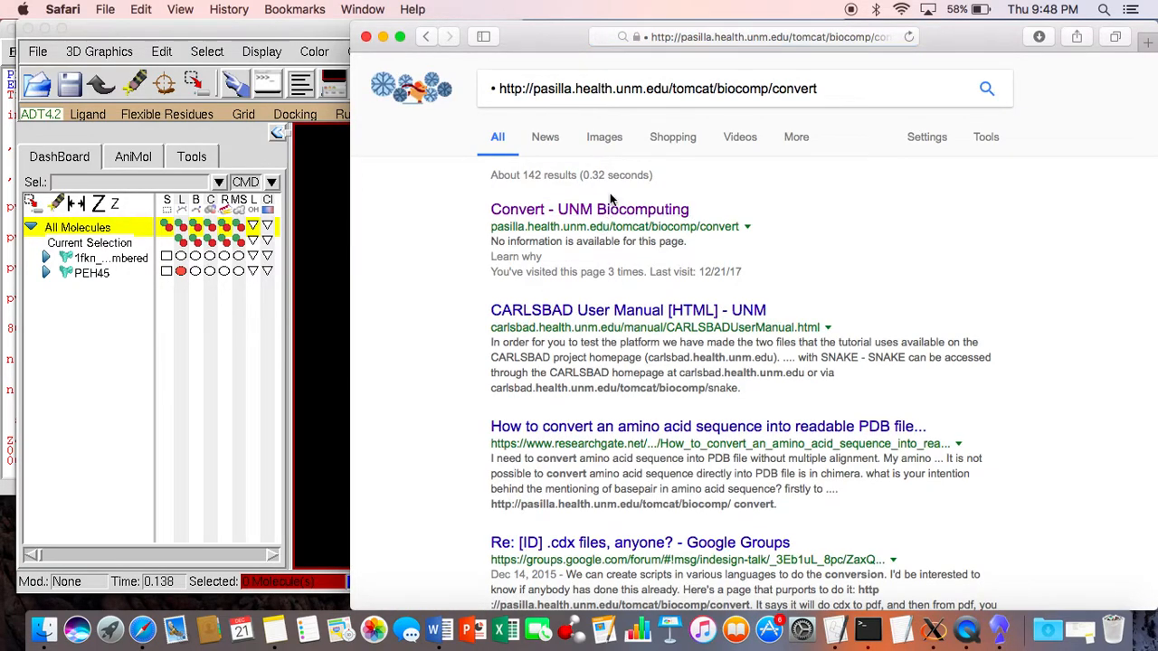
{"action": "left_click", "coordinate": [610, 204]}
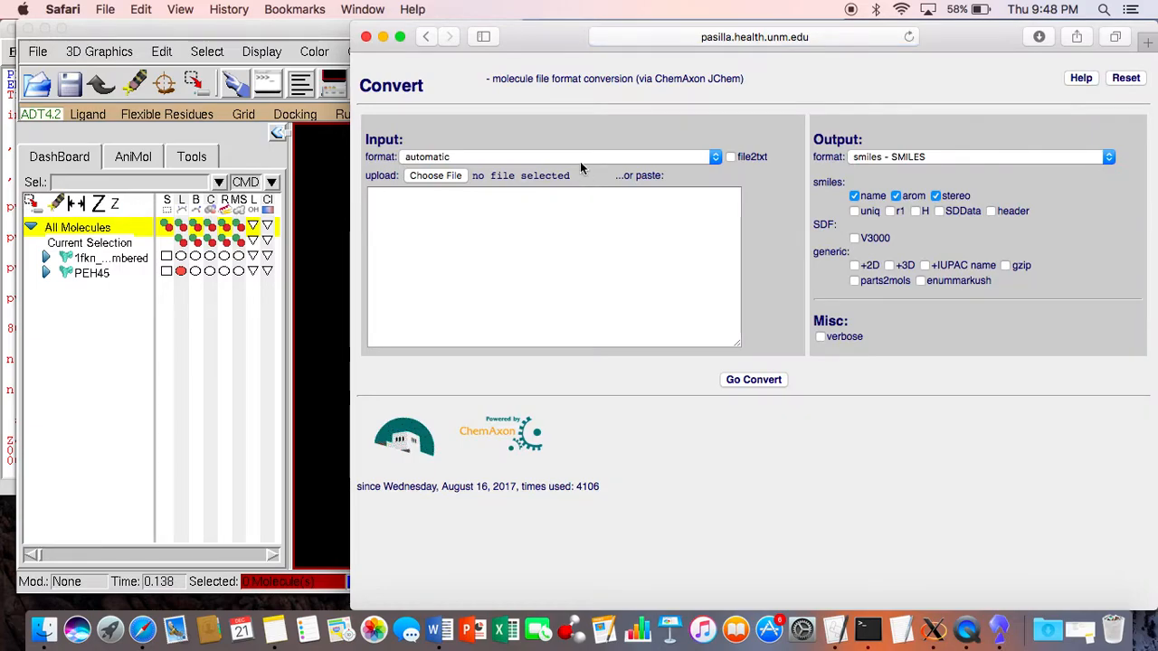
Step: Set the conversion's input format to mol2 - Tripos Mol2 and choose PEH45.mol2 from the Autodock4 folder for upload
{"action": "left_click", "coordinate": [479, 161]}
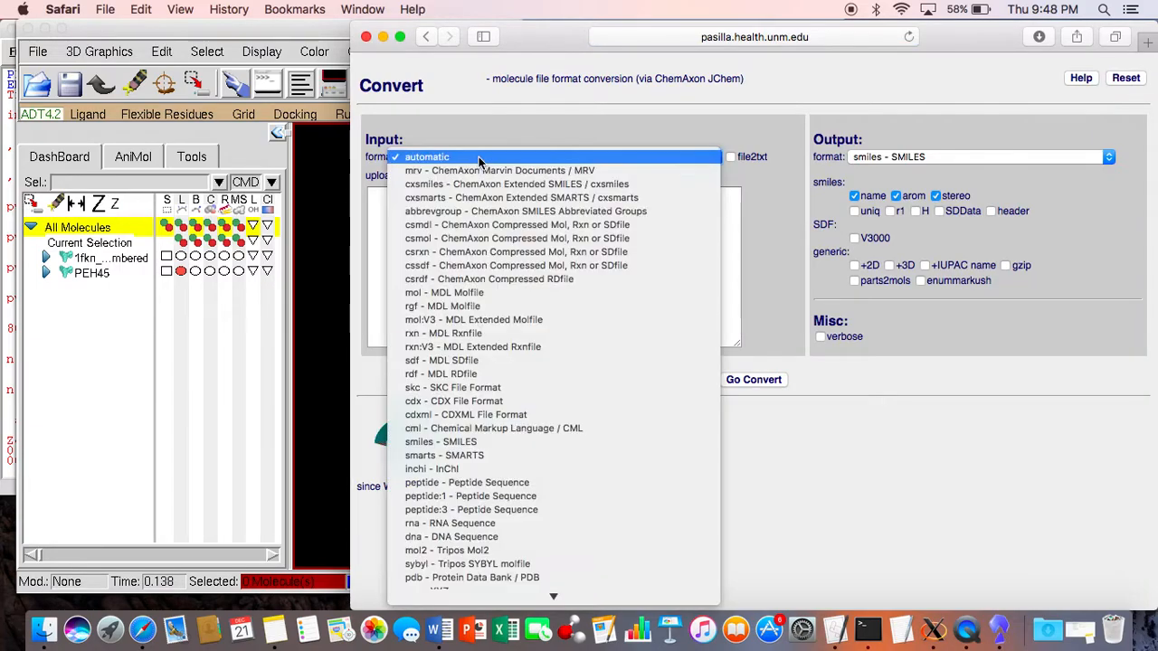
{"action": "left_click", "coordinate": [498, 552]}
{"action": "left_click", "coordinate": [437, 176]}
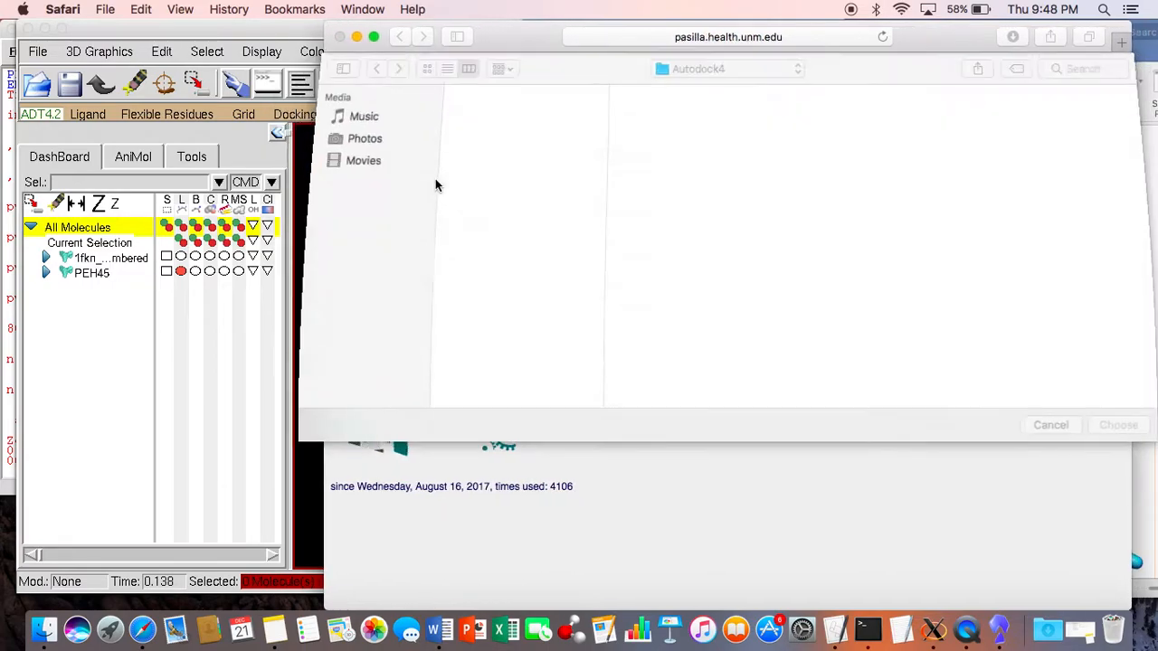
{"action": "left_click", "coordinate": [508, 138]}
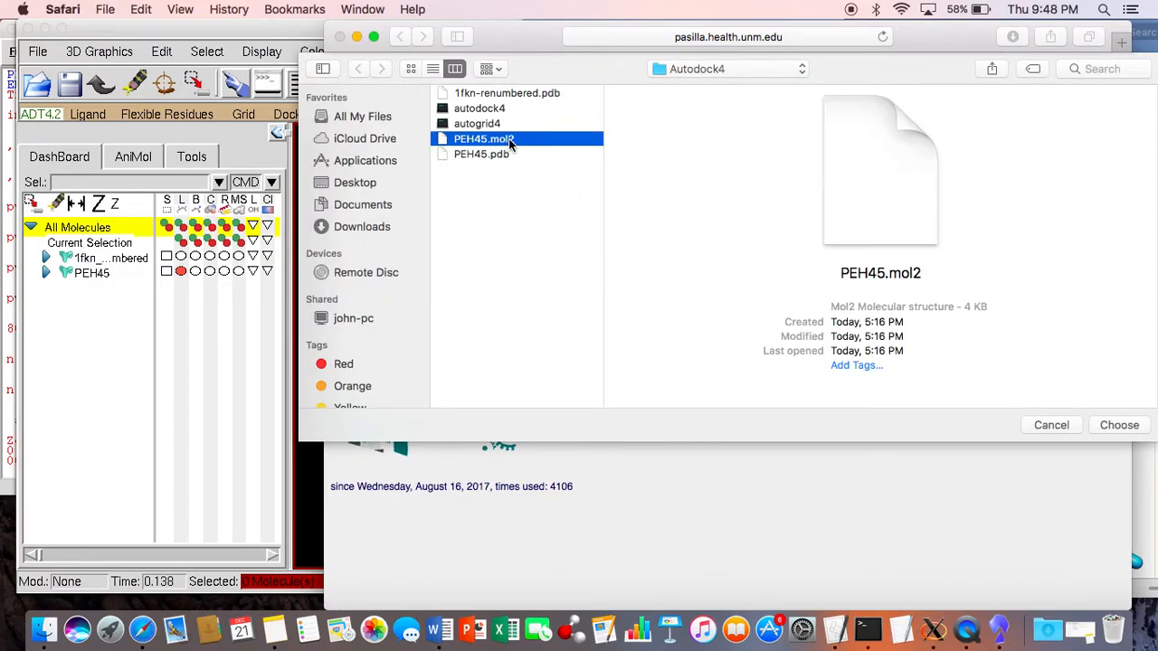
{"action": "left_click", "coordinate": [1122, 427]}
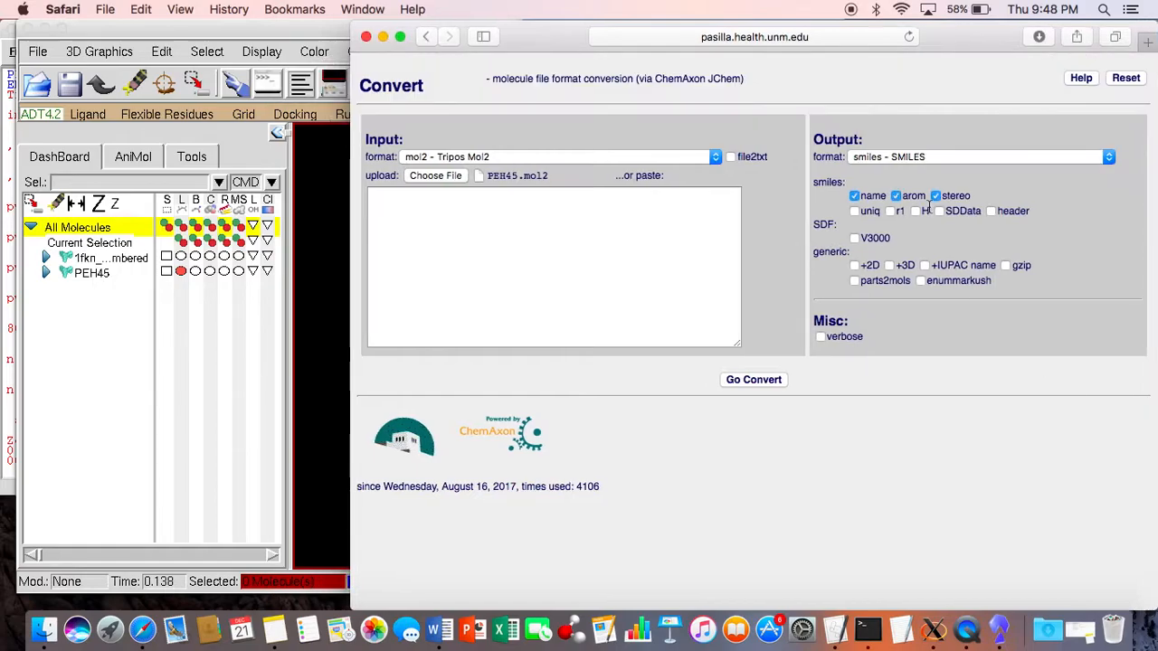
Step: Convert the uploaded ligand to pdb - Protein Data Bank format and download convert_out.pdb
{"action": "left_click", "coordinate": [950, 158]}
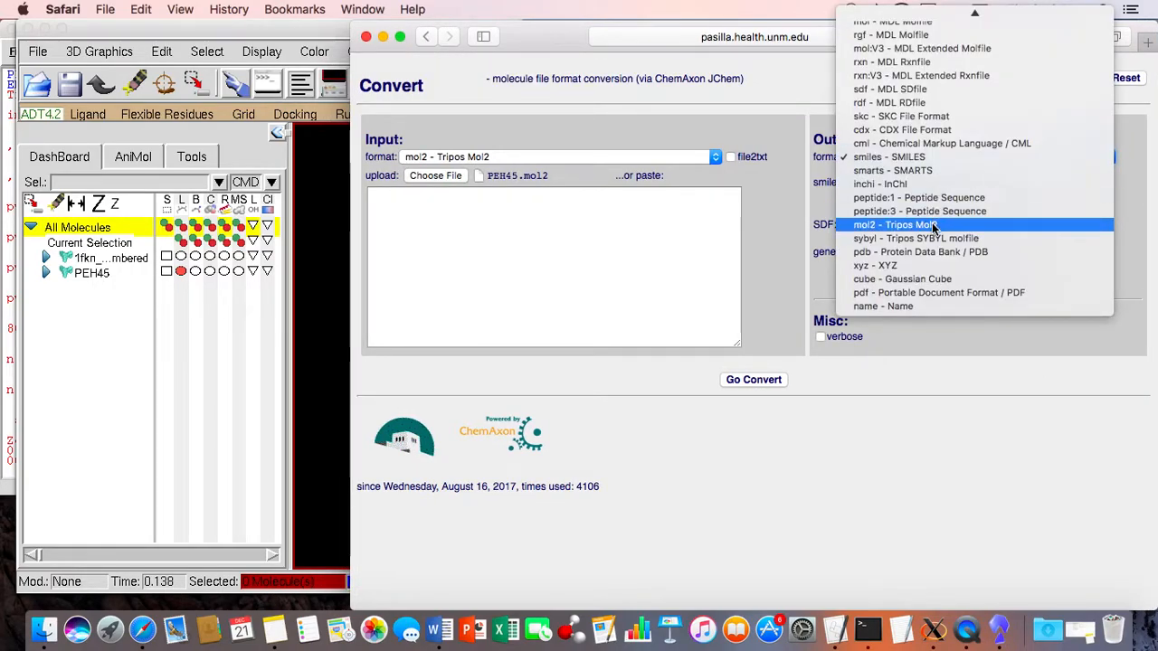
{"action": "left_click", "coordinate": [935, 253]}
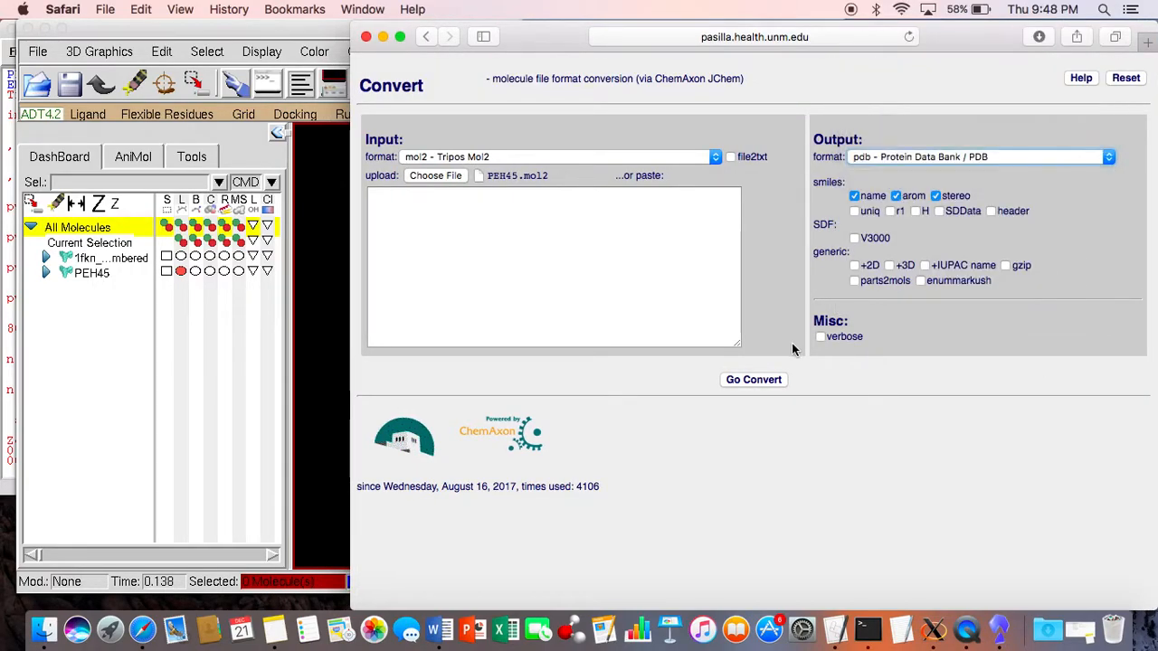
{"action": "left_click", "coordinate": [775, 380]}
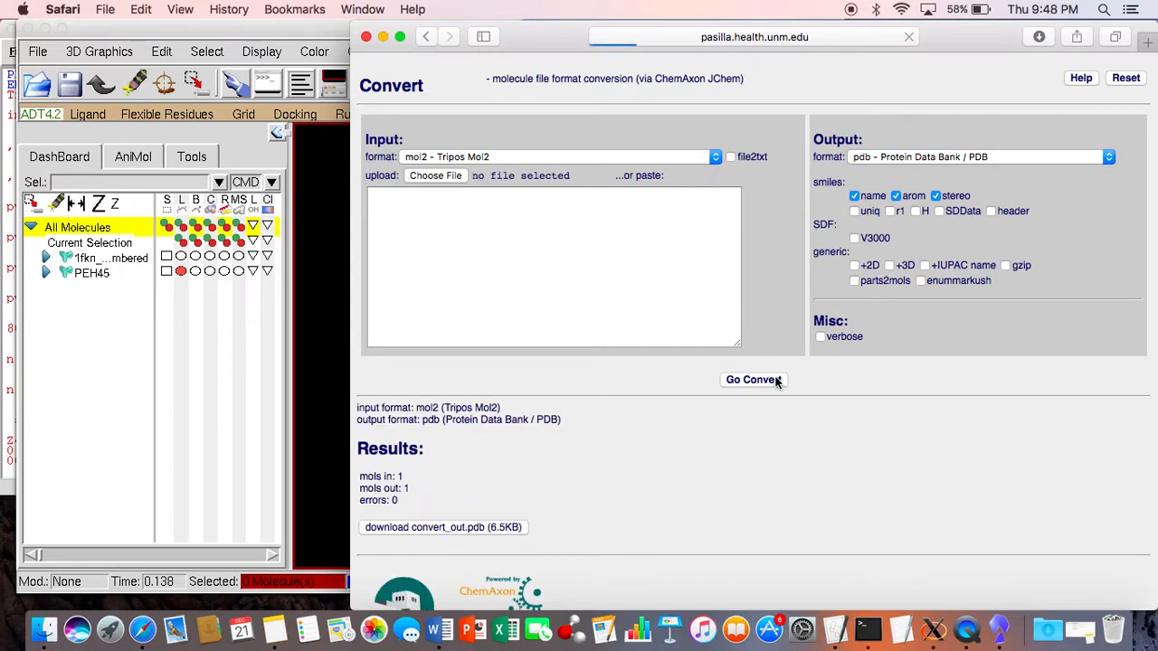
{"action": "scroll", "coordinate": [567, 518], "scroll_direction": "down", "scroll_amount": 2}
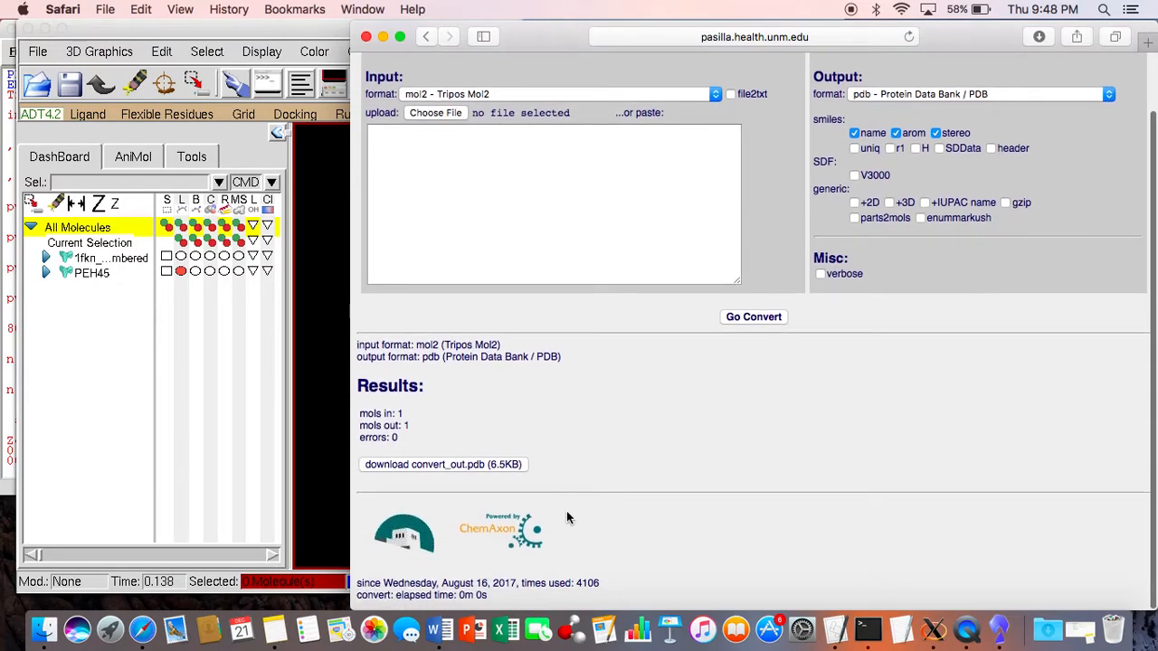
{"action": "left_click", "coordinate": [512, 465]}
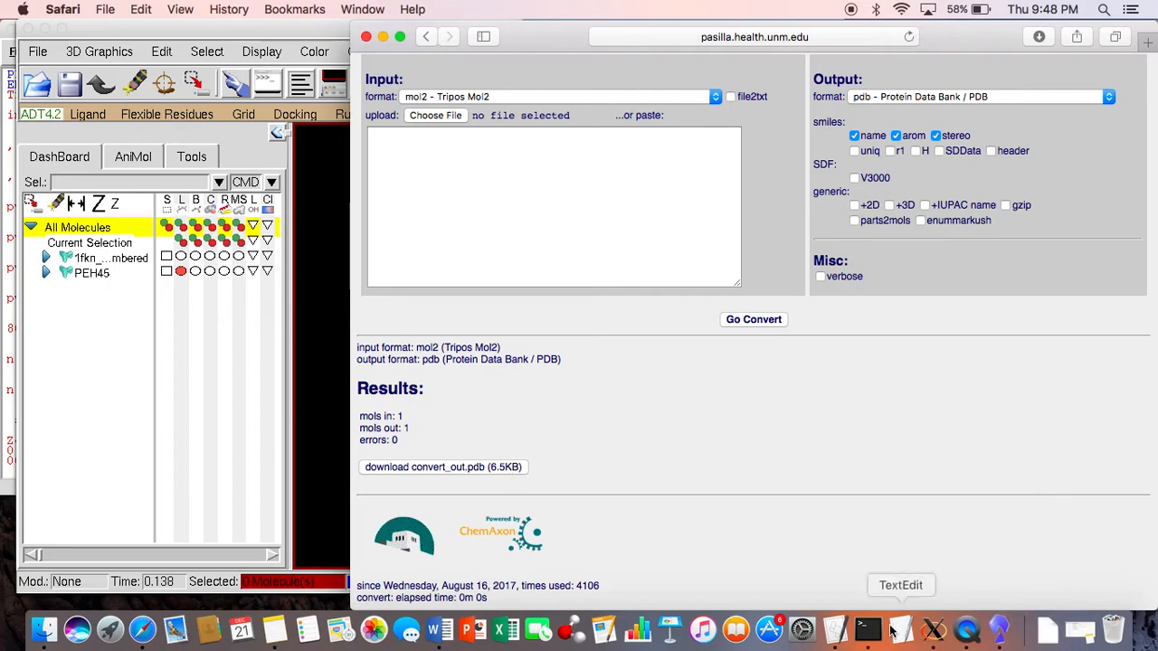
Step: Rename convert_out.pdb in the Downloads folder as newPEH45.pdb using Finder
{"action": "left_click", "coordinate": [43, 631]}
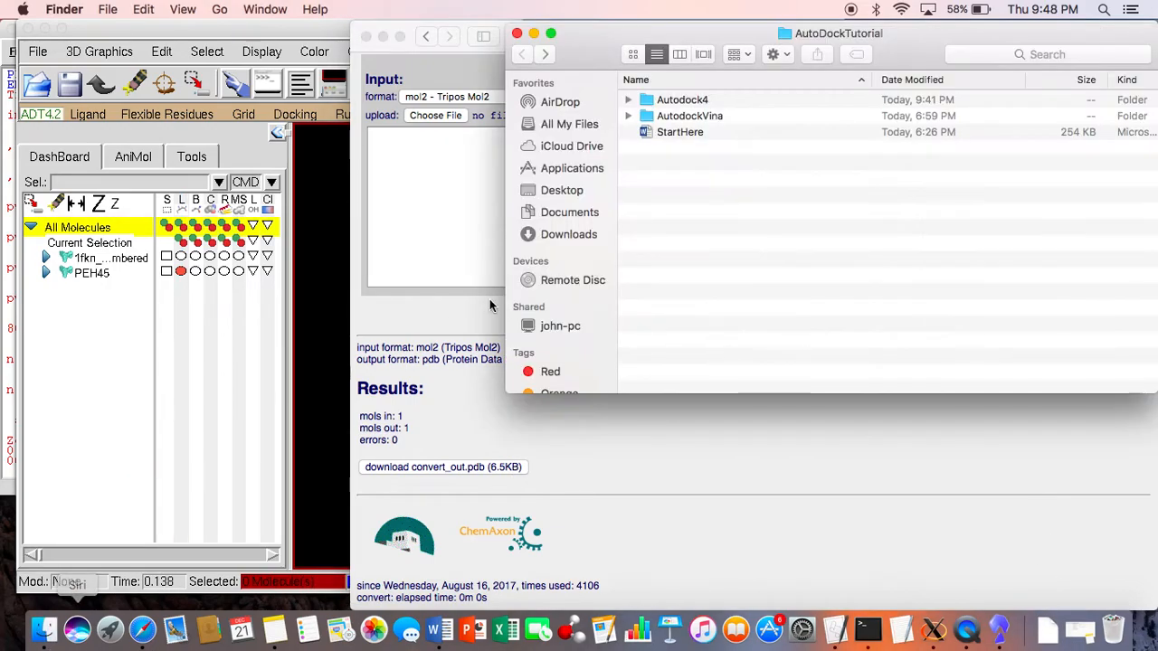
{"action": "left_click", "coordinate": [582, 233]}
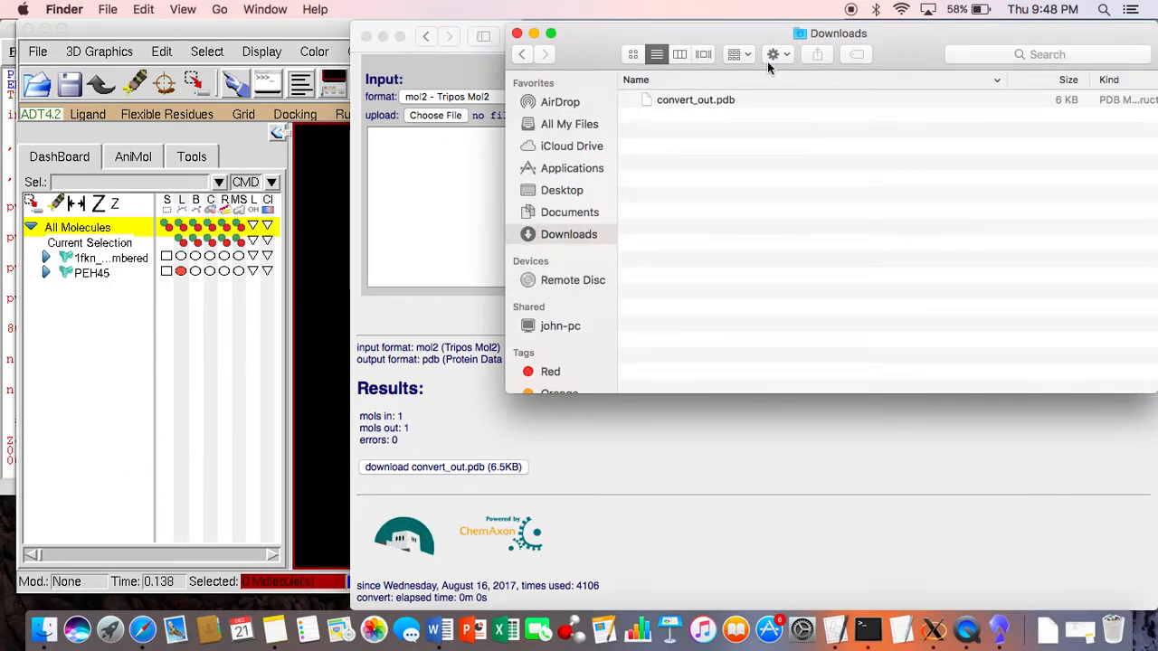
{"action": "left_click", "coordinate": [729, 81]}
{"action": "left_click", "coordinate": [706, 101]}
{"action": "right_click", "coordinate": [712, 104]}
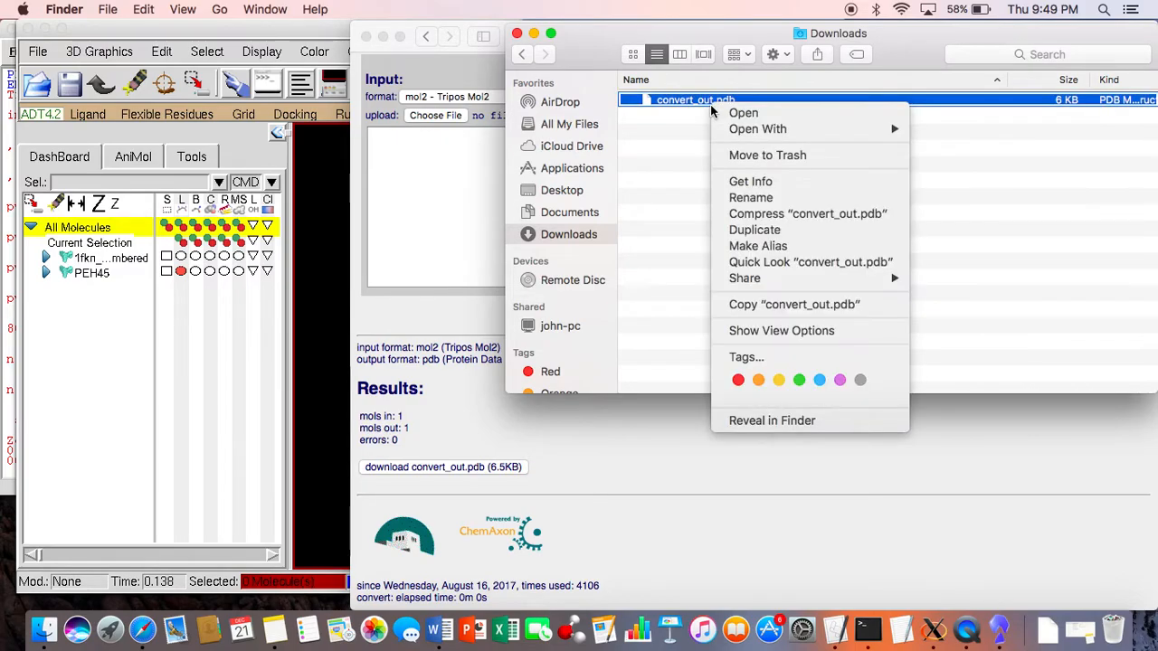
{"action": "left_click", "coordinate": [751, 197]}
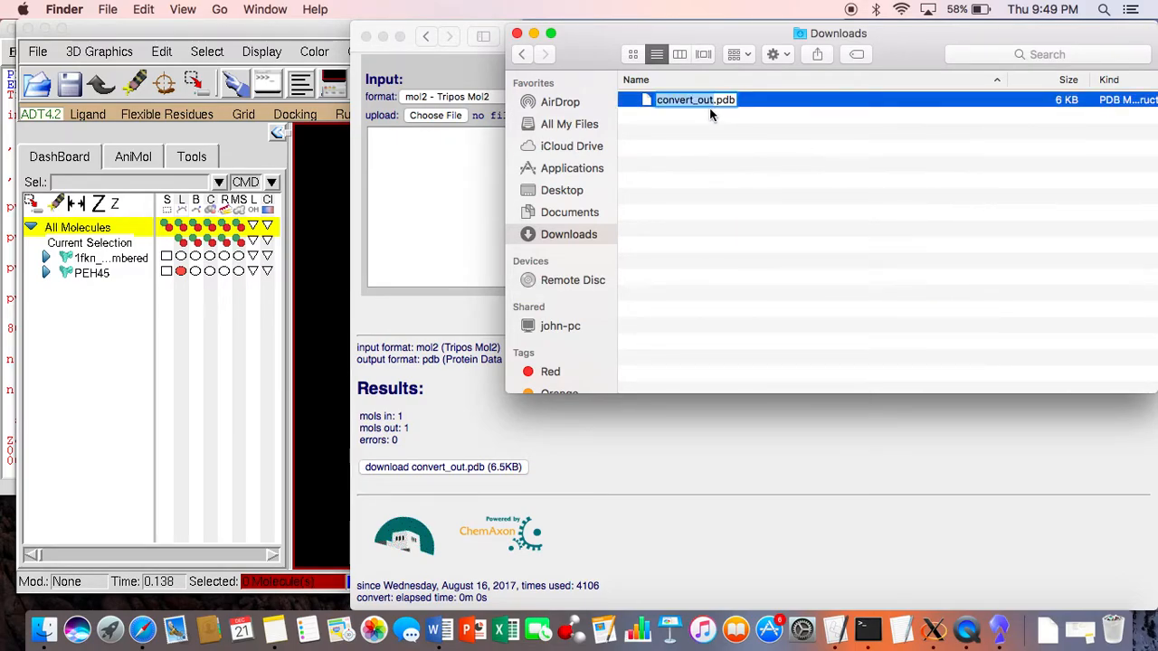
{"action": "type", "text": "new"}
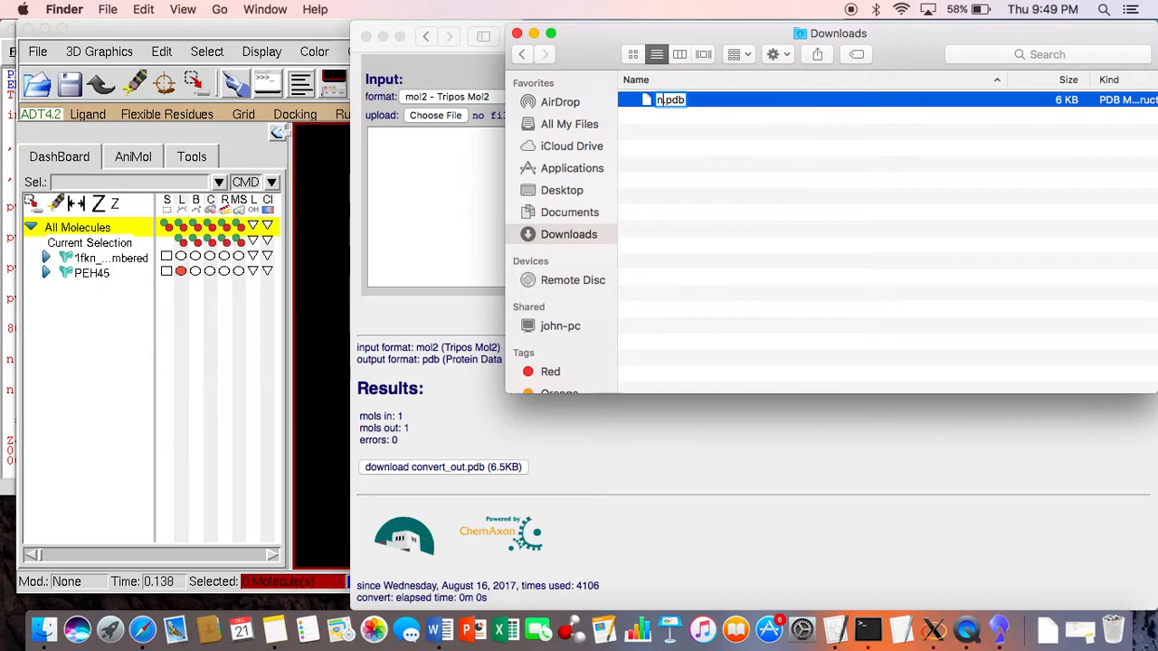
{"action": "type", "text": "PEH"}
{"action": "type", "text": "35"}
{"action": "key", "text": "BackSpace"}
{"action": "key", "text": "BackSpace"}
{"action": "type", "text": "45"}
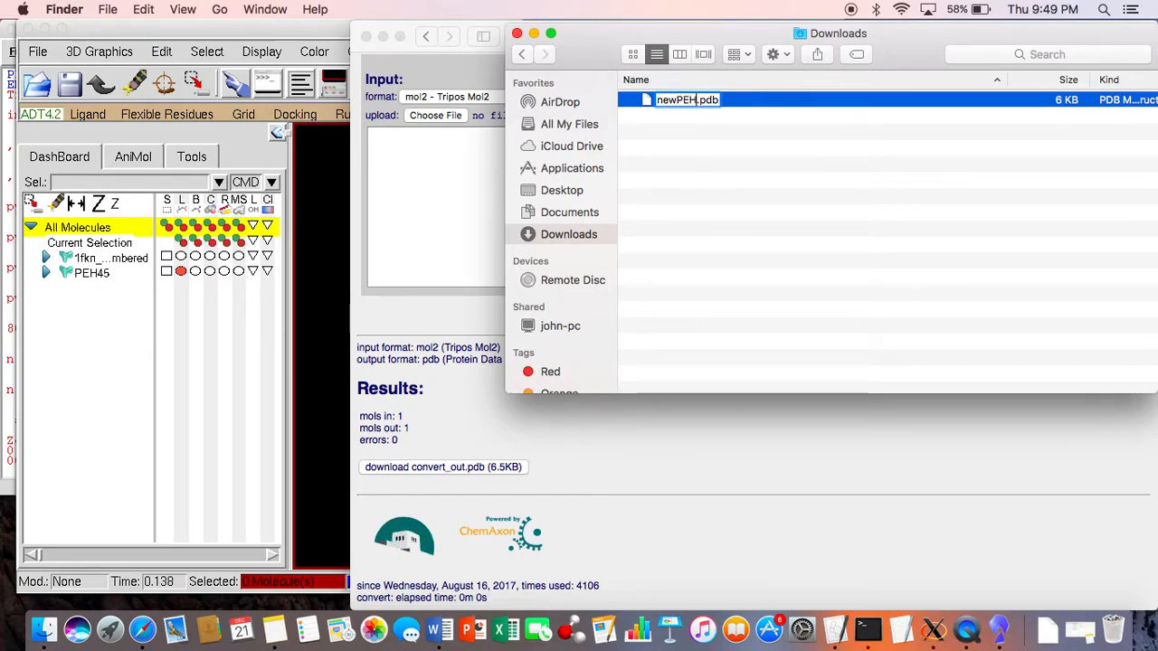
{"action": "key", "text": "Return"}
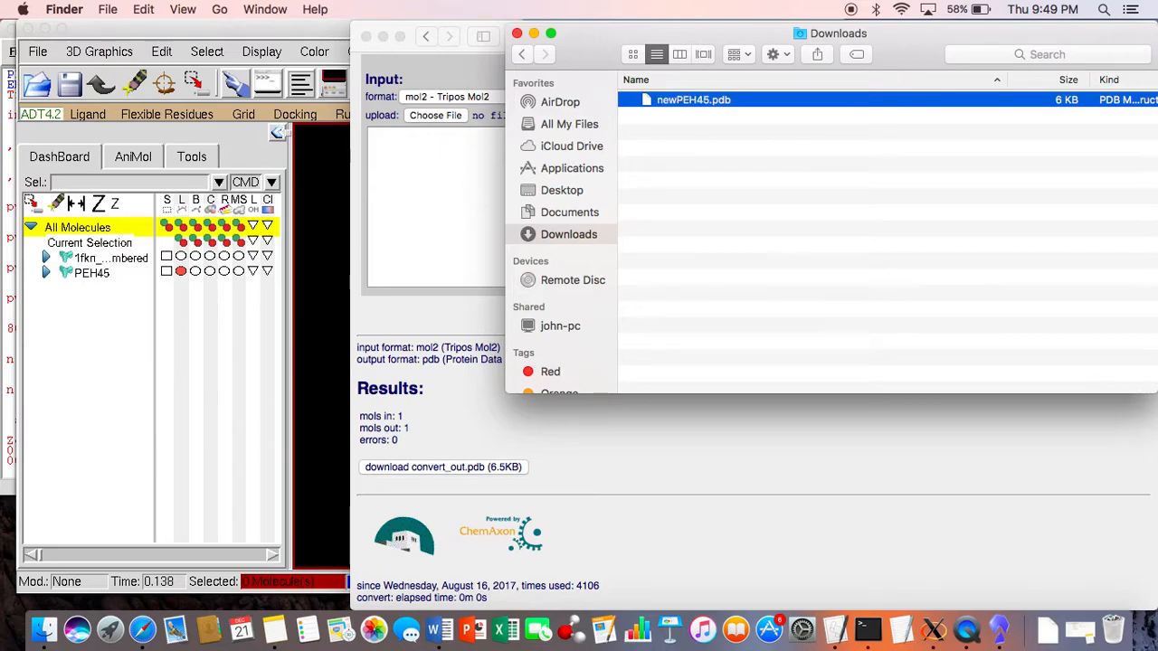
Step: Place newPEH45.pdb in the Autodock4 folder inside AutoDockTutorial on the Desktop, and close the Finder and Safari windows
{"action": "left_click", "coordinate": [566, 192]}
{"action": "left_click", "coordinate": [951, 97]}
{"action": "double_click", "coordinate": [951, 96]}
{"action": "double_click", "coordinate": [680, 111]}
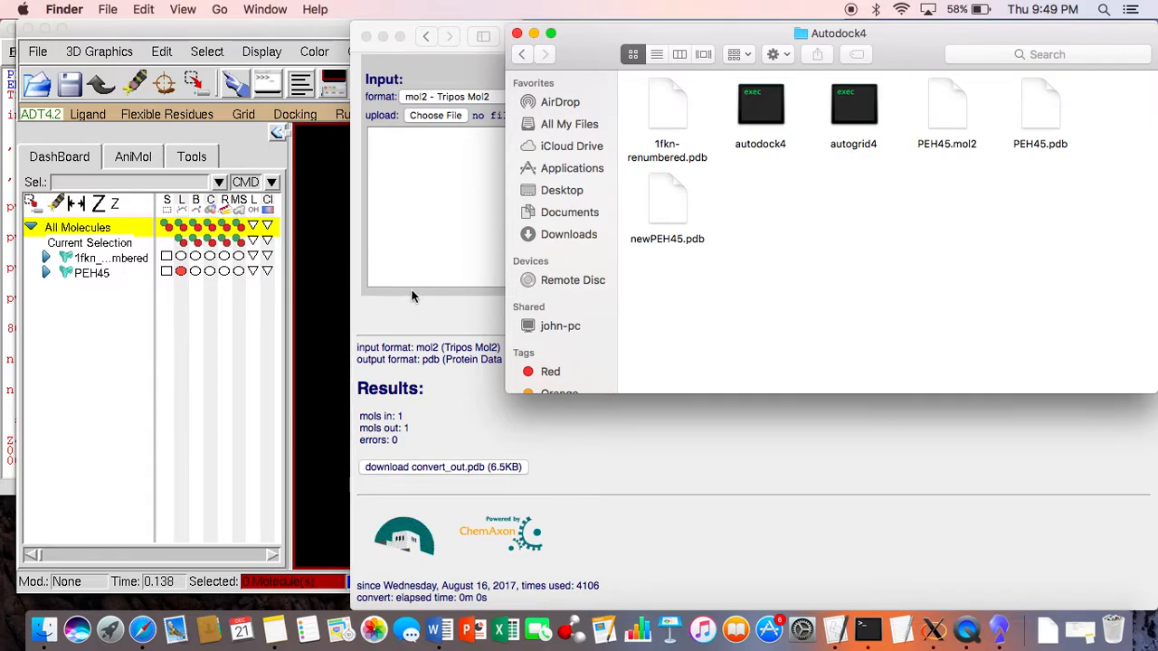
{"action": "left_click", "coordinate": [517, 33]}
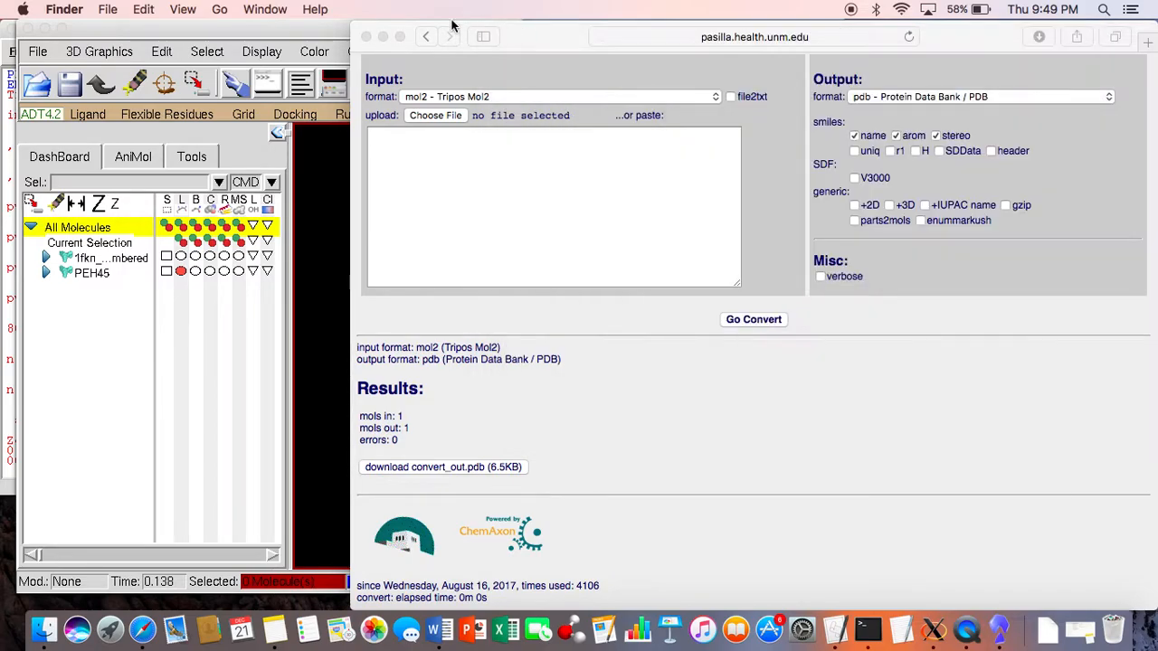
{"action": "left_click", "coordinate": [367, 36]}
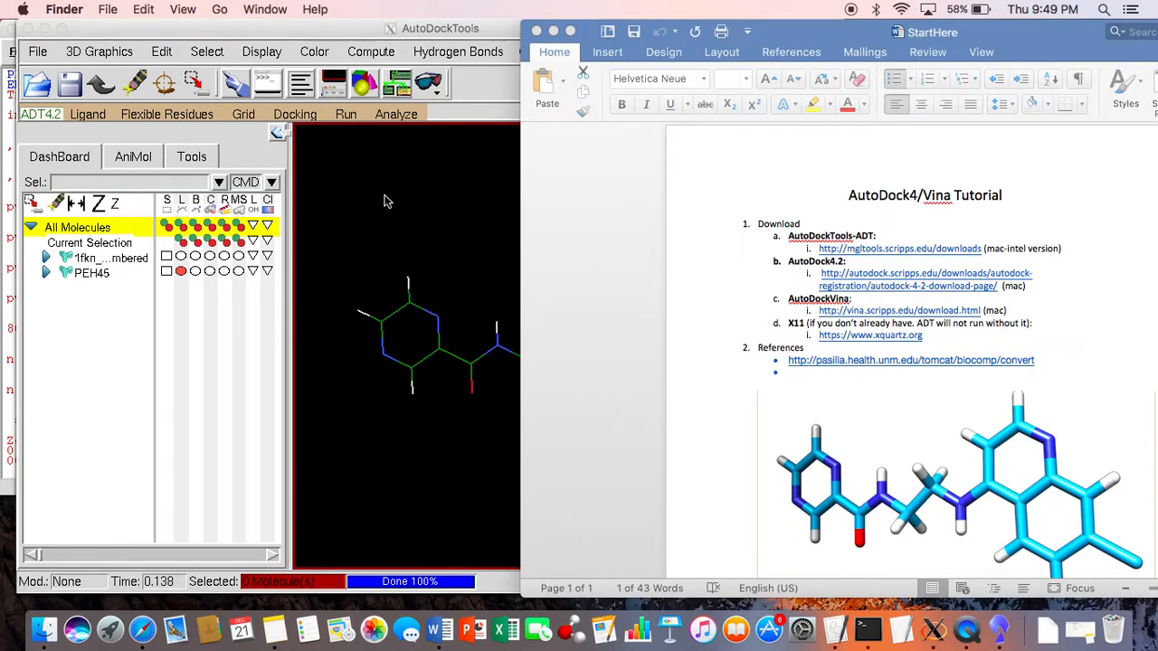
Step: Switch to AutoDockTools and delete the faulty PEH45 molecule
{"action": "left_click", "coordinate": [380, 194]}
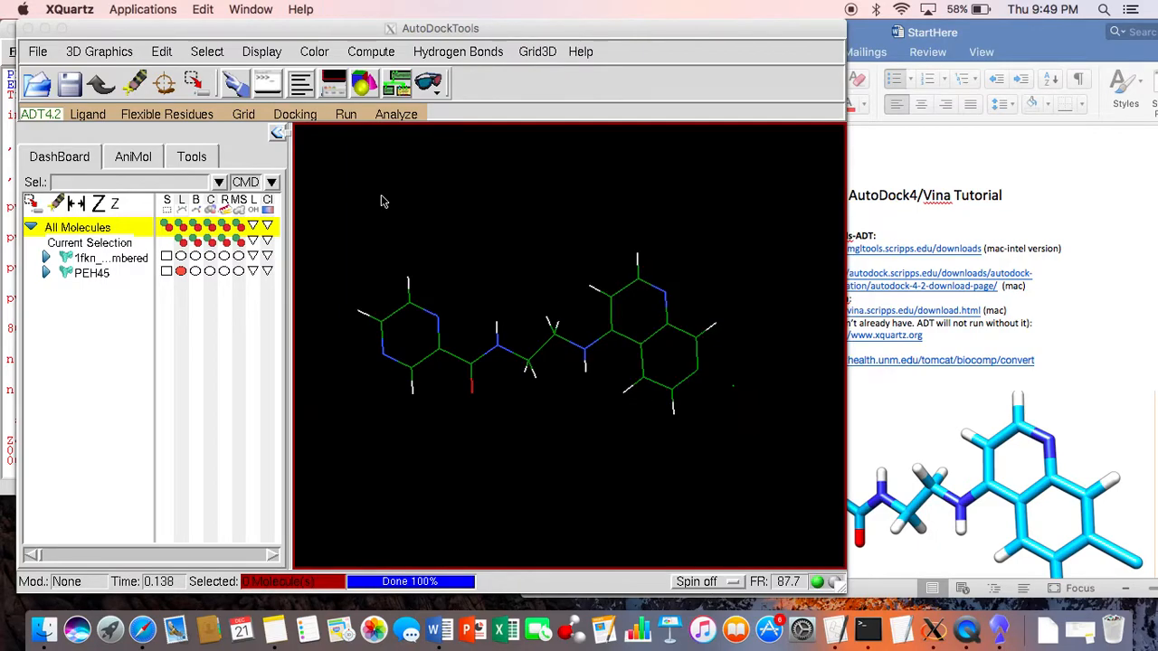
{"action": "left_click", "coordinate": [95, 273]}
{"action": "right_click", "coordinate": [95, 273]}
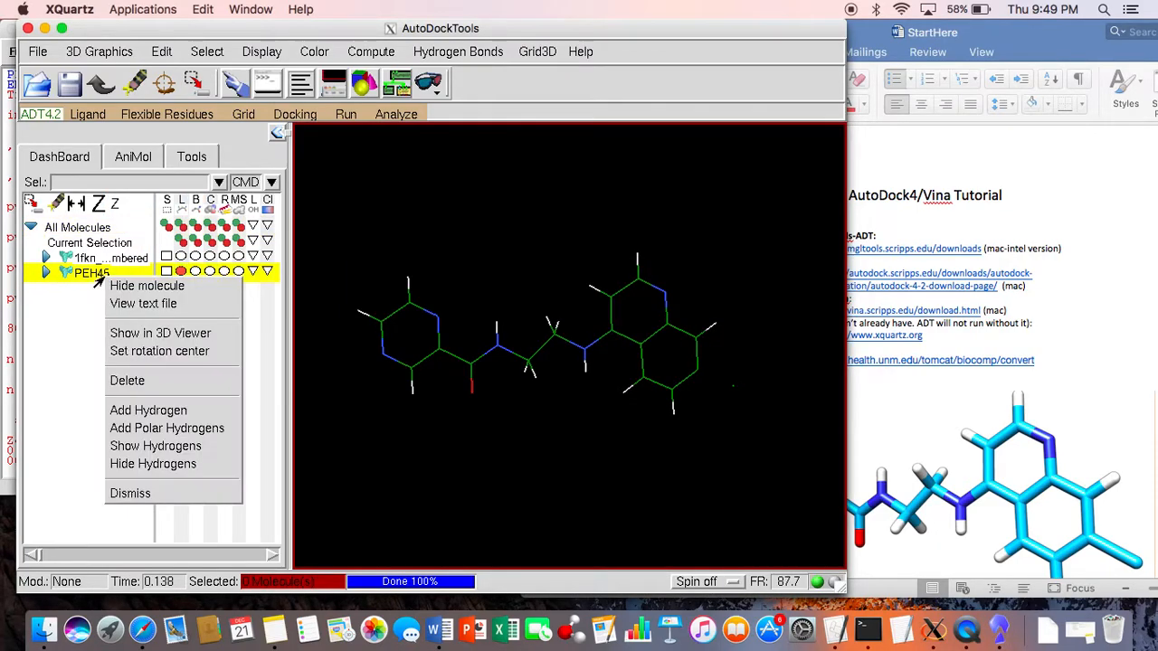
{"action": "left_click", "coordinate": [127, 380]}
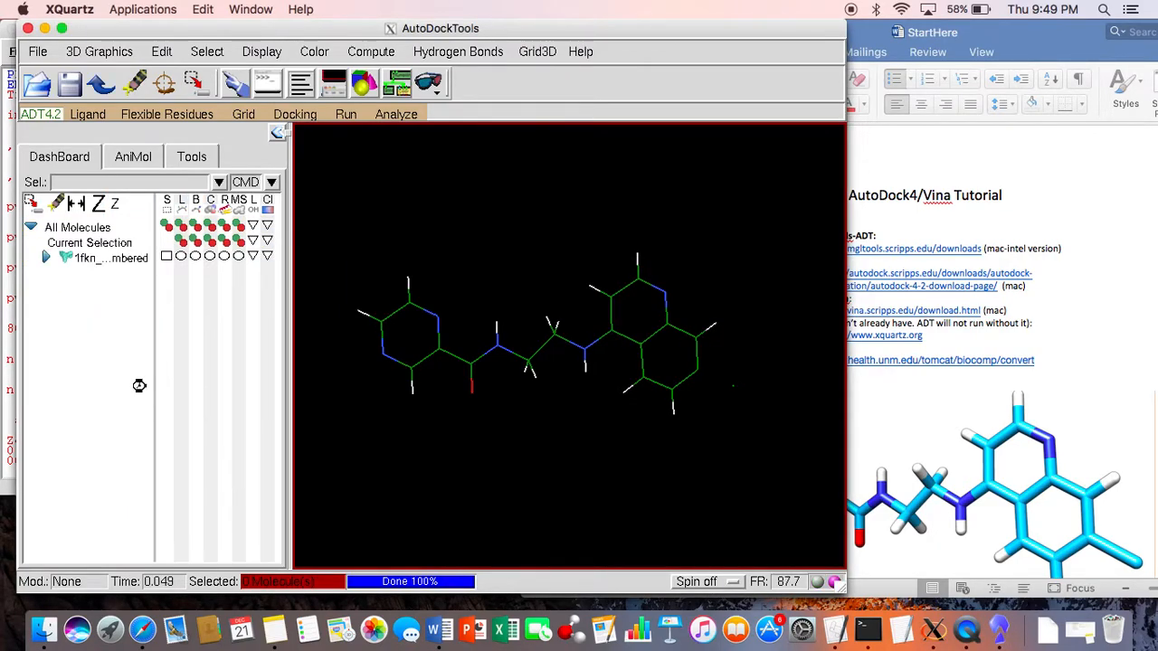
Step: Open newPEH45.pdb from the Autodock4 folder as the ligand input and accept its setup summary
{"action": "left_click", "coordinate": [94, 113]}
{"action": "mouse_move", "coordinate": [128, 147]}
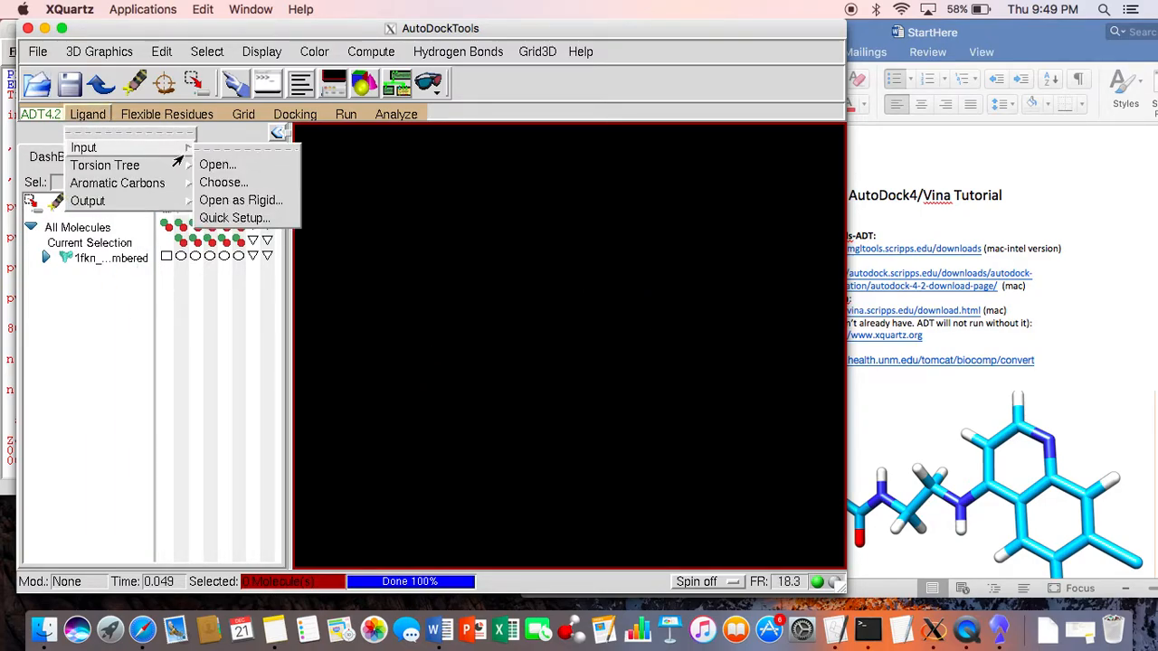
{"action": "left_click", "coordinate": [216, 166]}
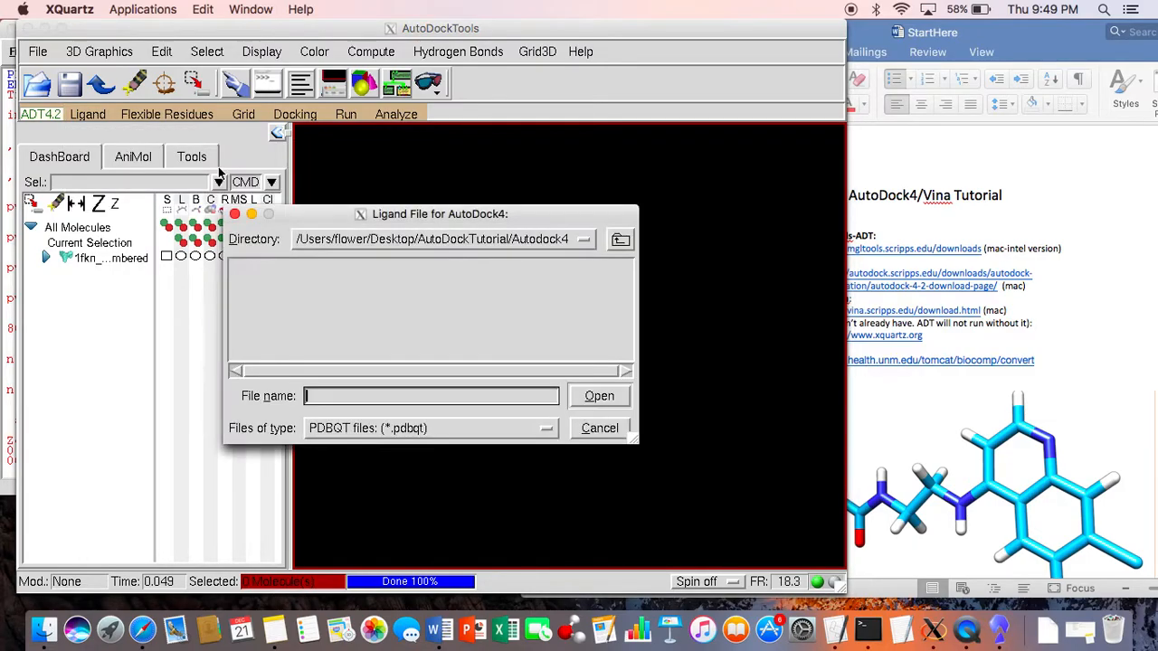
{"action": "left_click", "coordinate": [493, 429]}
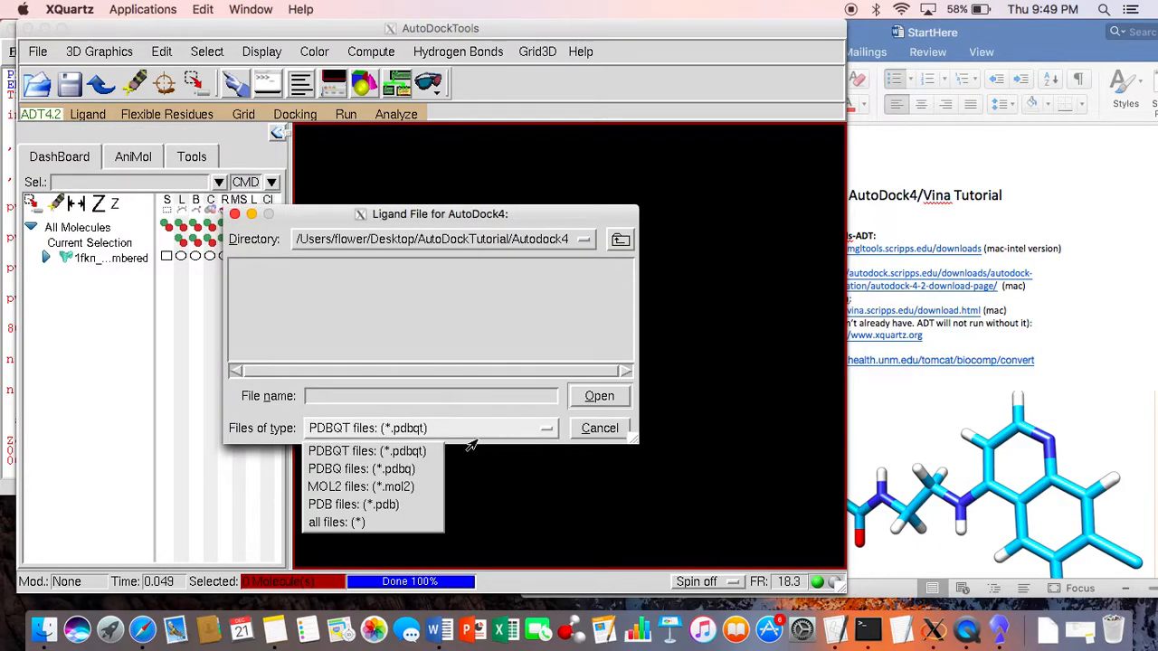
{"action": "left_click", "coordinate": [395, 505]}
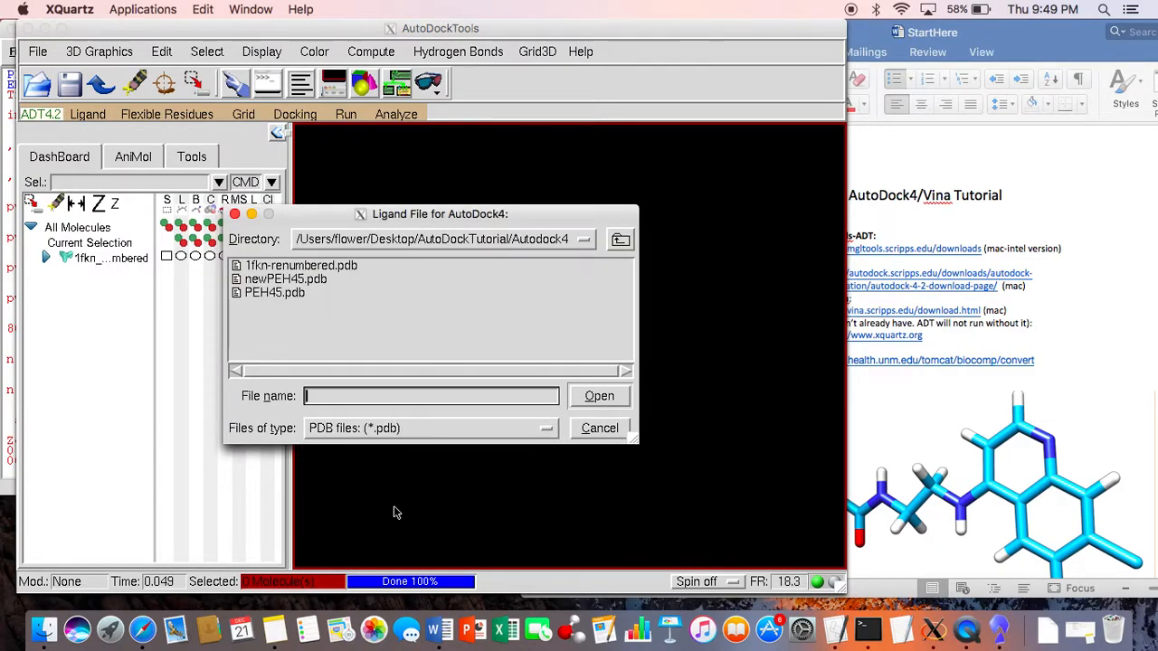
{"action": "left_click", "coordinate": [307, 279]}
{"action": "left_click", "coordinate": [597, 395]}
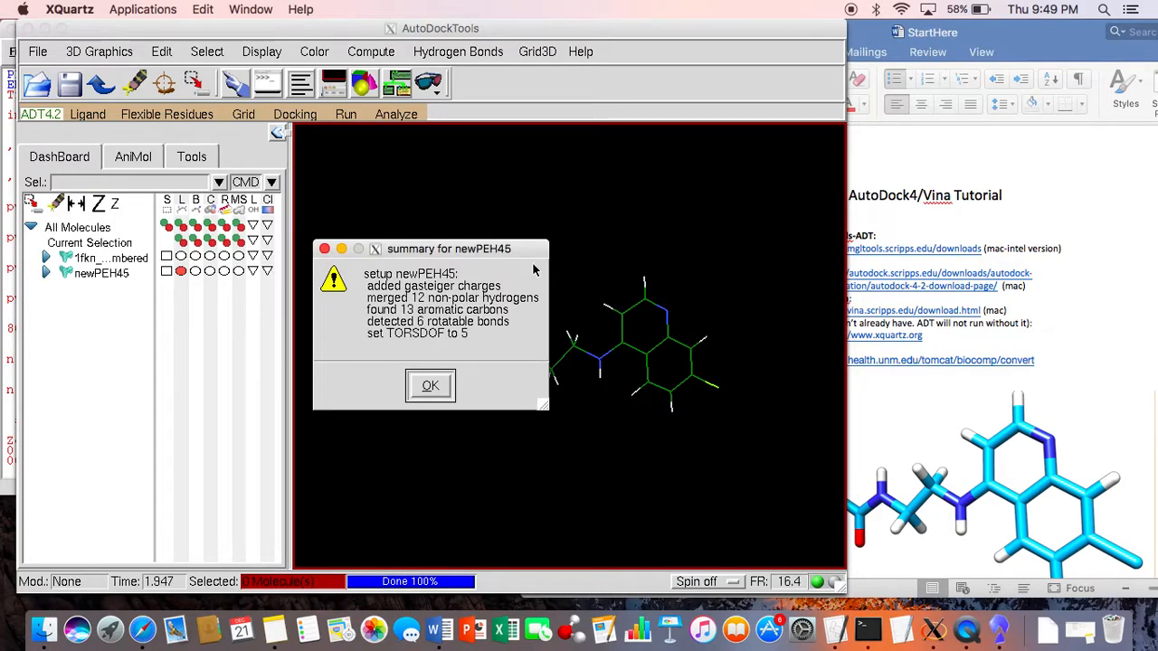
{"action": "left_click_drag", "start_coordinate": [527, 250], "coordinate": [305, 195]}
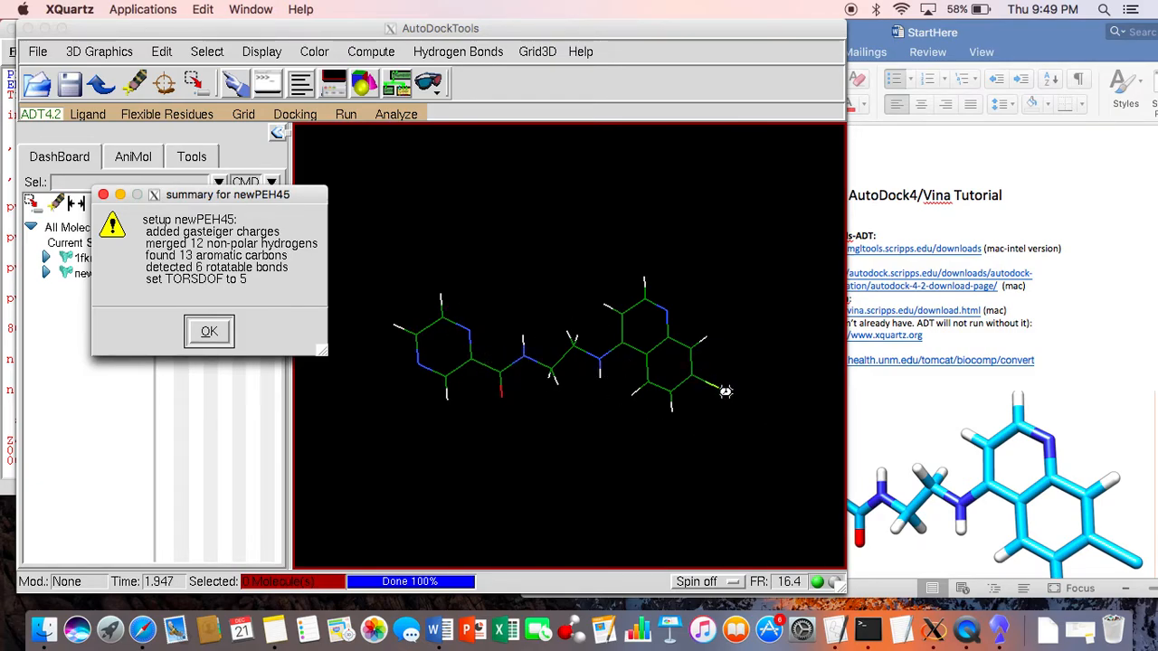
{"action": "left_click", "coordinate": [209, 332]}
Step: Show the 1fkn protein in line representation and view the whole structure together with the newPEH45 ligand
{"action": "left_click_drag", "start_coordinate": [605, 374], "coordinate": [518, 393]}
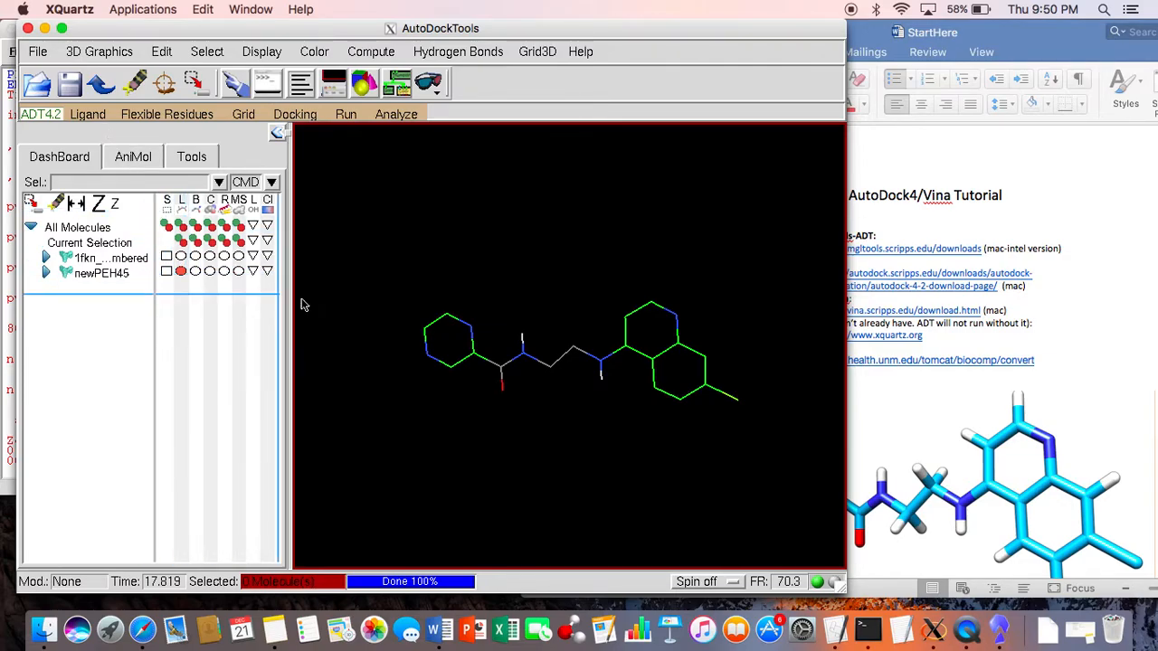
{"action": "left_click", "coordinate": [180, 257]}
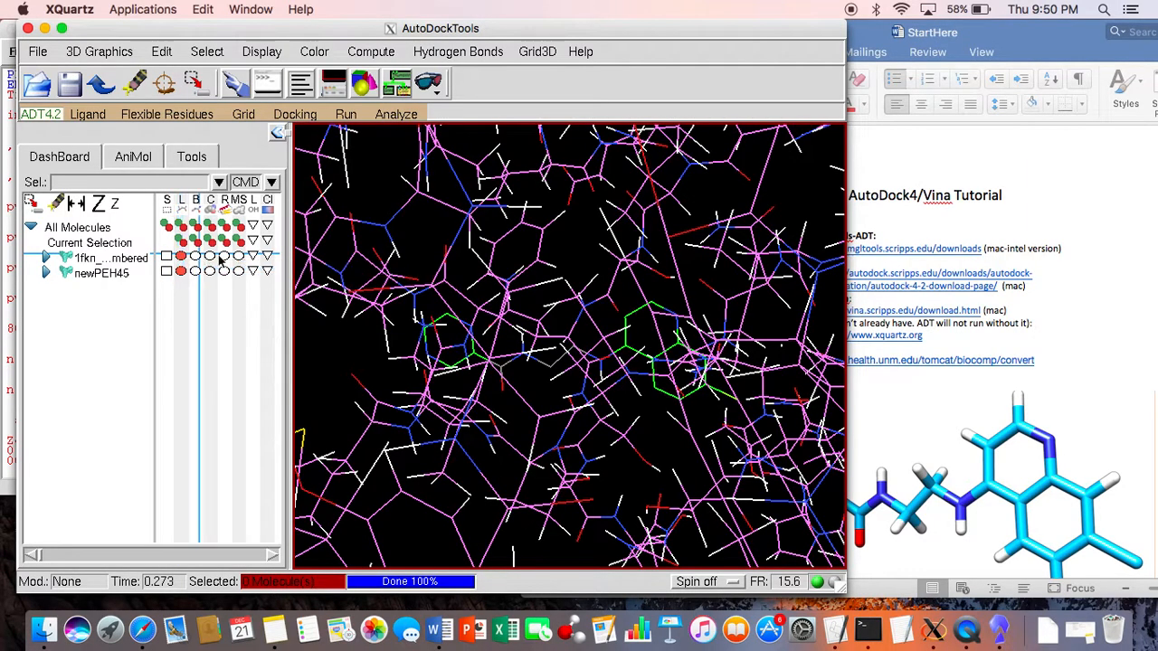
{"action": "scroll", "coordinate": [442, 326], "scroll_direction": "down", "scroll_amount": 10}
{"action": "left_click_drag", "start_coordinate": [510, 326], "coordinate": [443, 316]}
{"action": "key", "text": "n"}
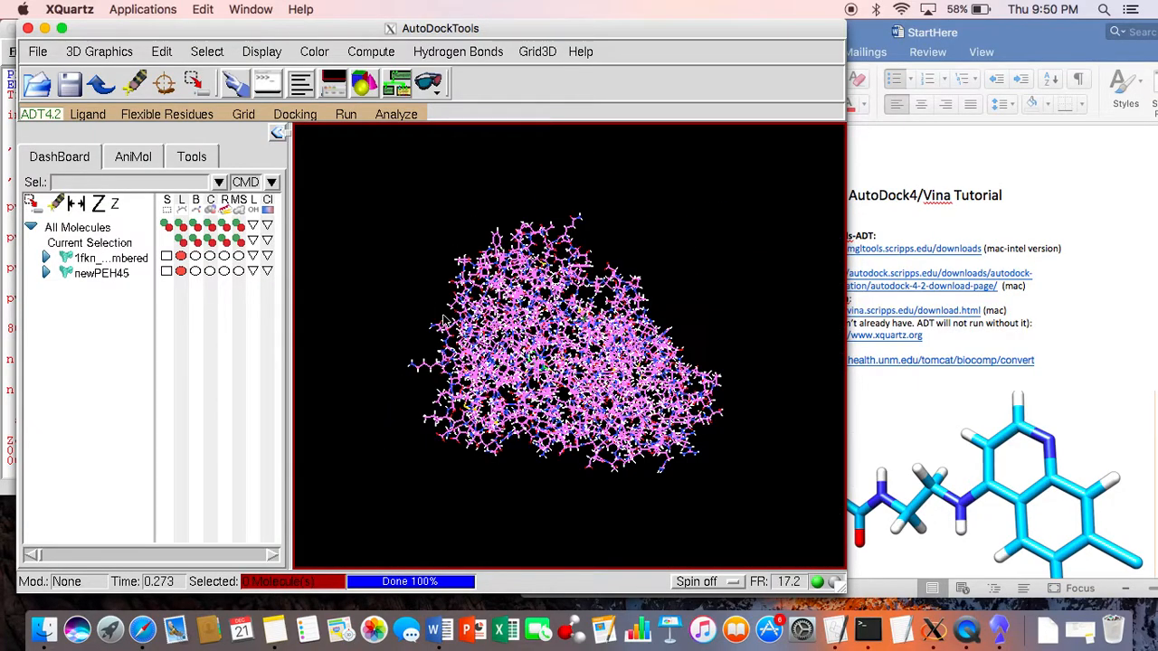
{"action": "left_click_drag", "start_coordinate": [529, 329], "coordinate": [487, 225]}
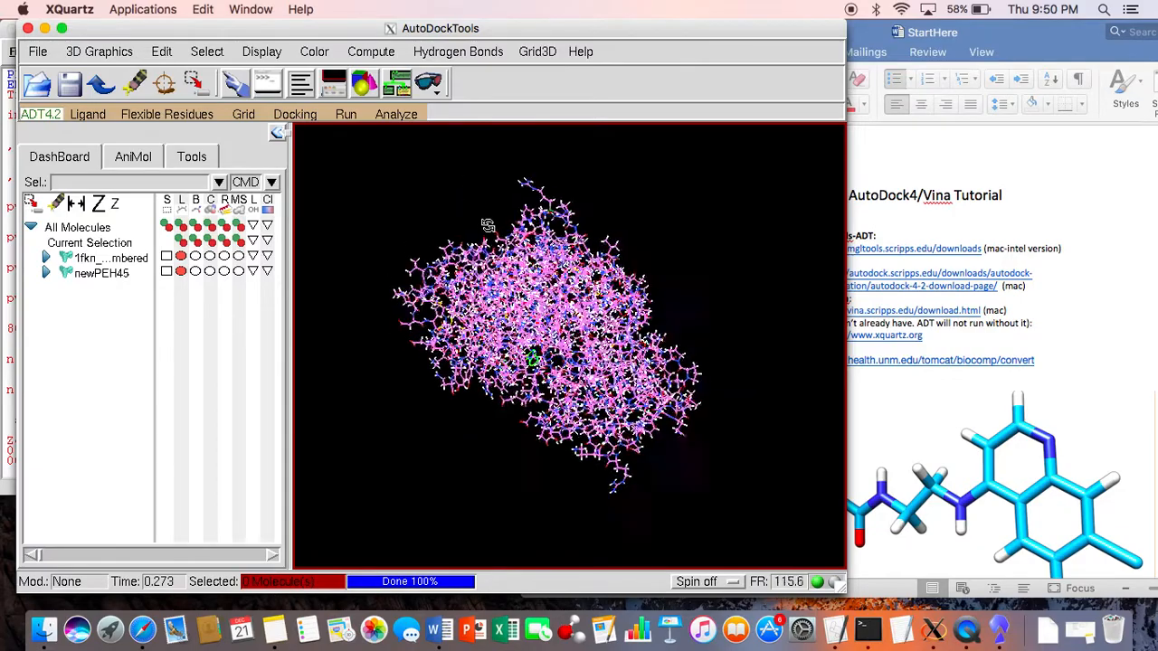
Step: Choose 1fkn_renumbered as the grid macromolecule and accept its initialization notice
{"action": "left_click", "coordinate": [231, 116]}
{"action": "mouse_move", "coordinate": [255, 168]}
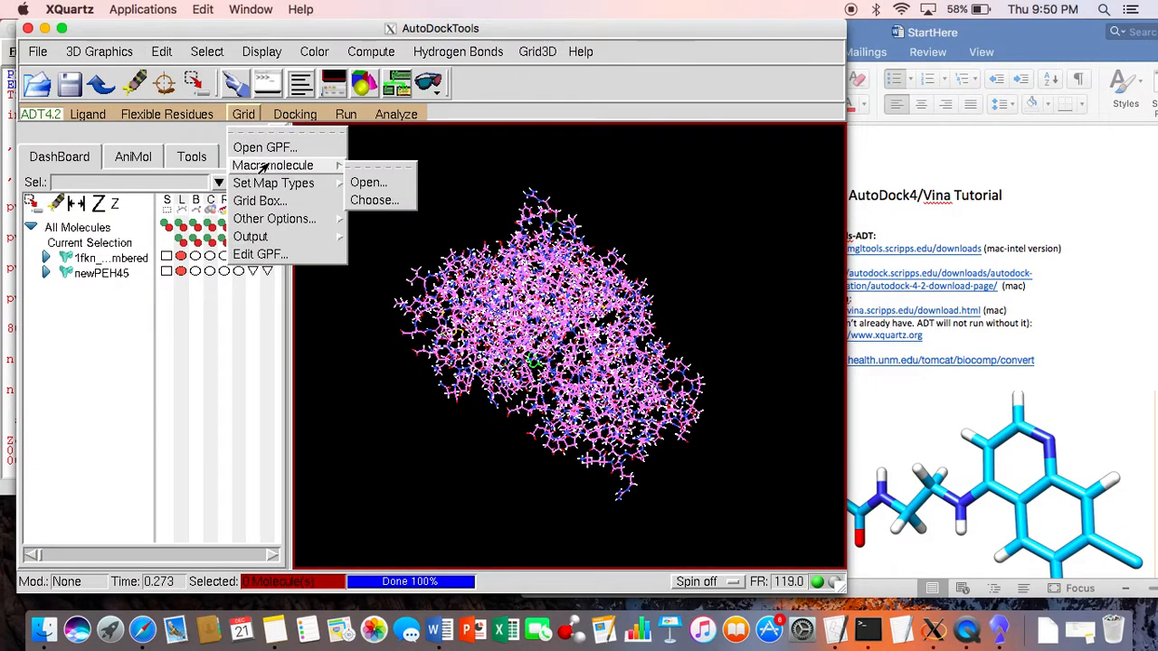
{"action": "left_click", "coordinate": [373, 200]}
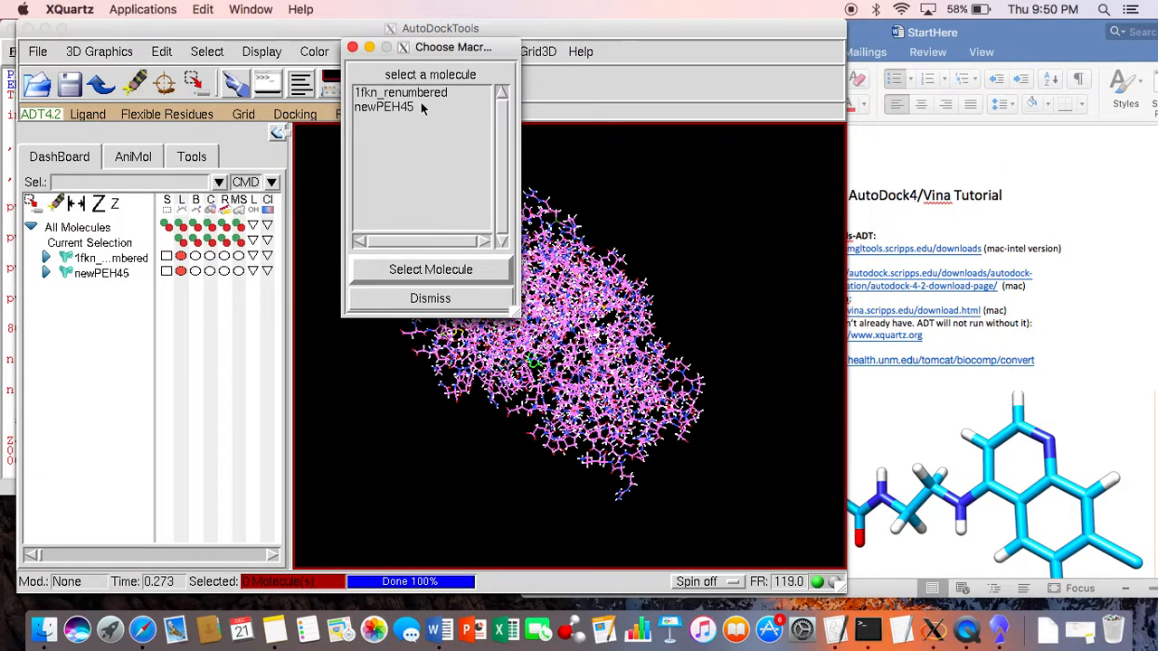
{"action": "left_click", "coordinate": [433, 94]}
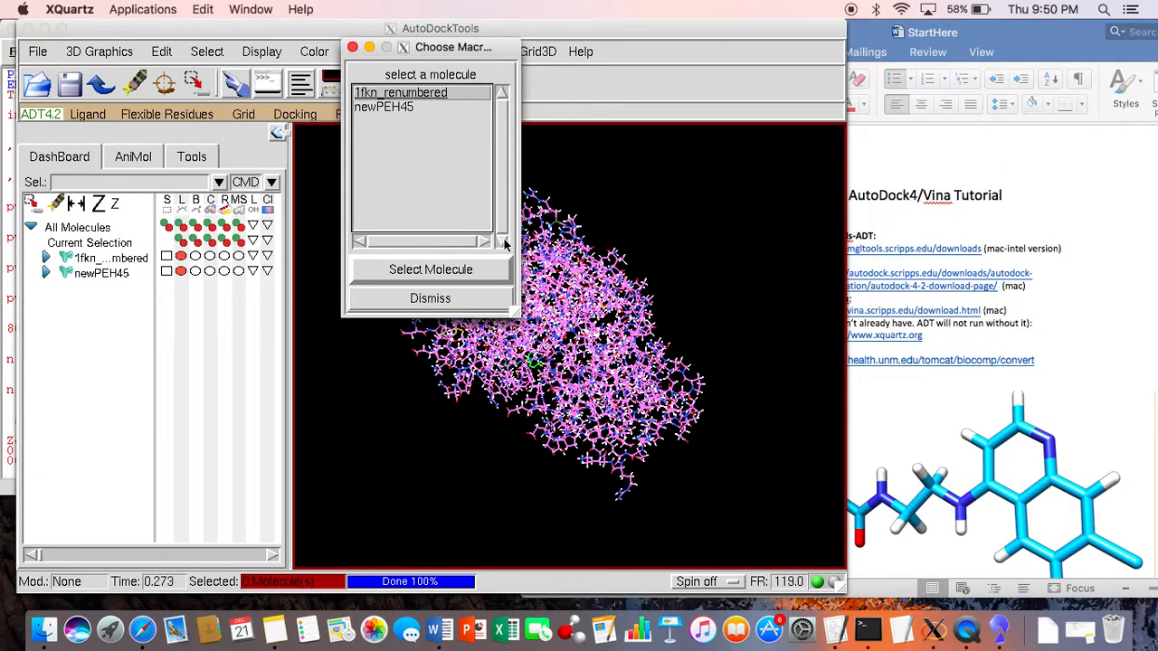
{"action": "left_click", "coordinate": [494, 273]}
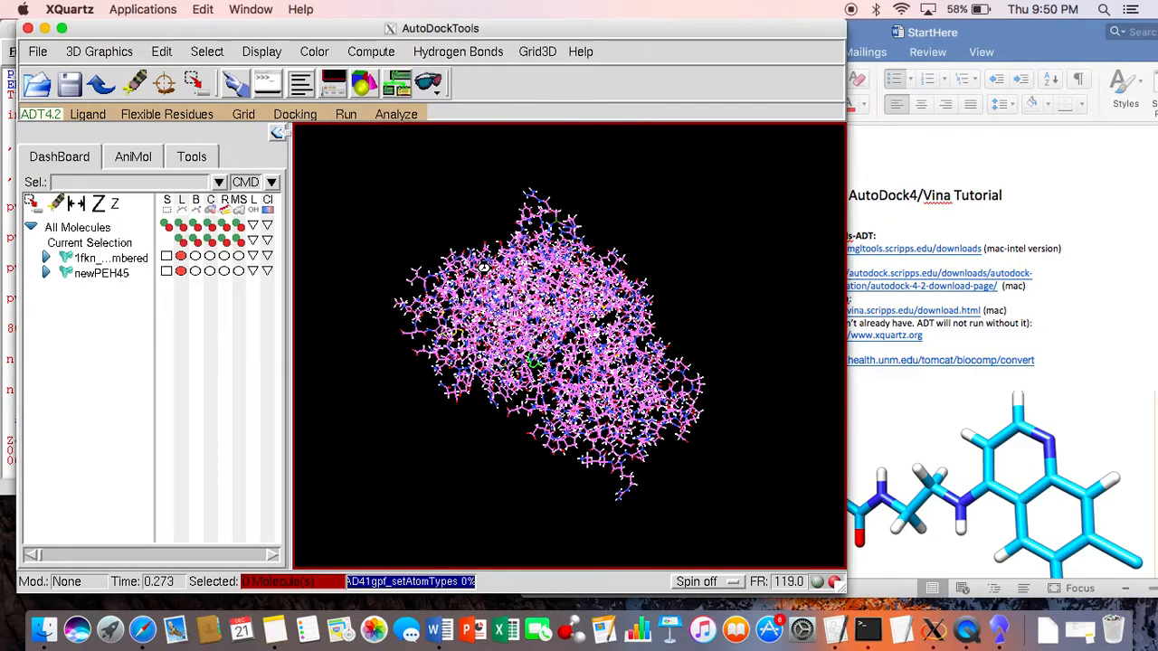
{"action": "left_click", "coordinate": [243, 115]}
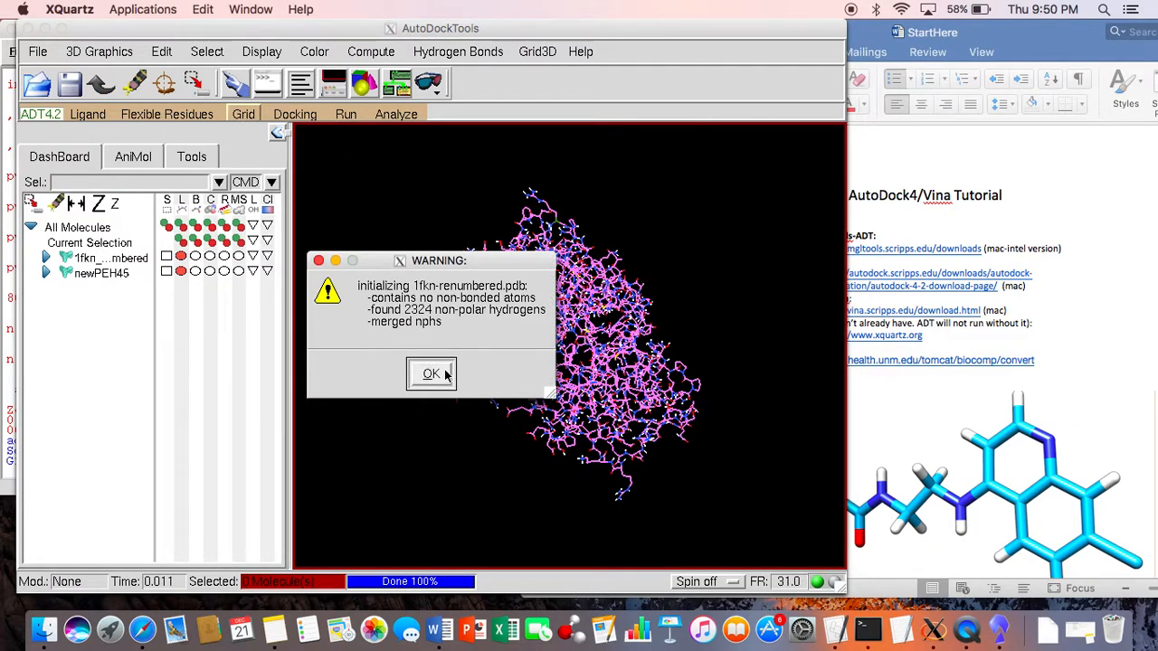
{"action": "left_click", "coordinate": [431, 374]}
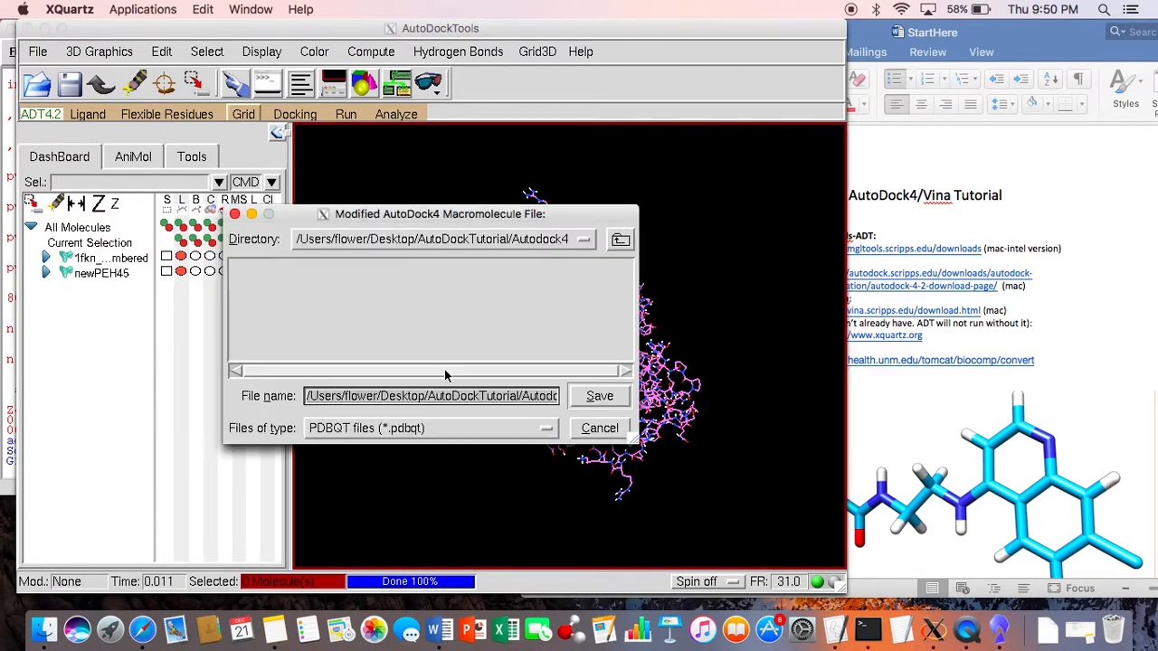
Step: Save the modified macromolecule as 1fkn_renumbered.pdbqt in the Autodock4 folder and dismiss the charge warning
{"action": "left_click_drag", "start_coordinate": [512, 395], "coordinate": [630, 409]}
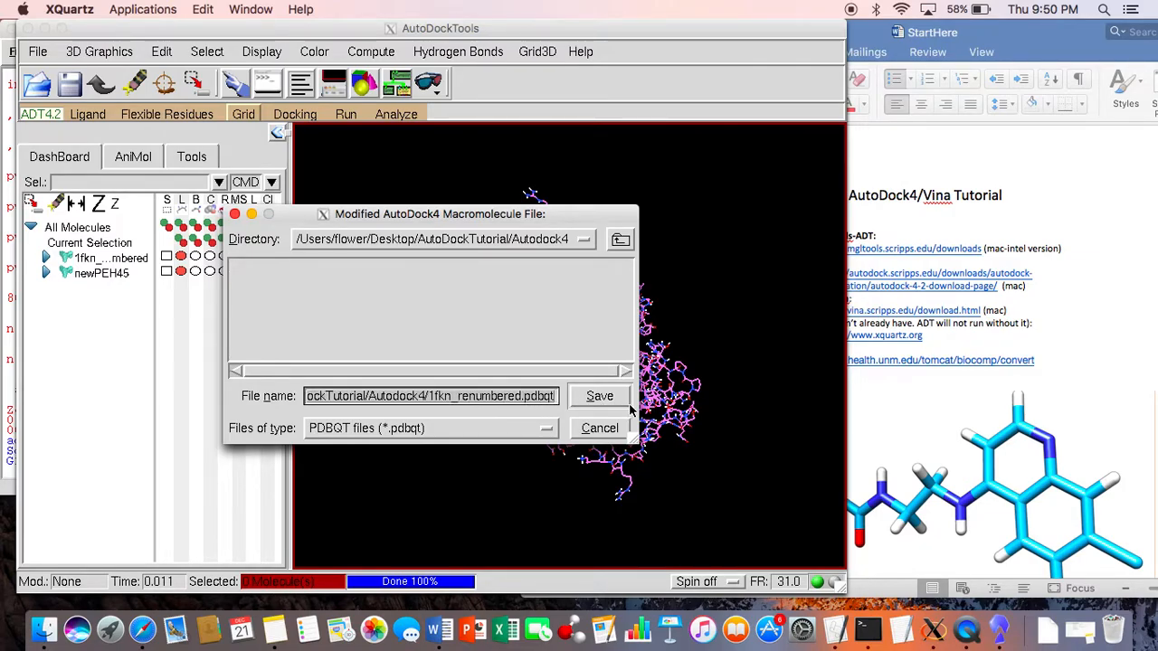
{"action": "left_click", "coordinate": [517, 396]}
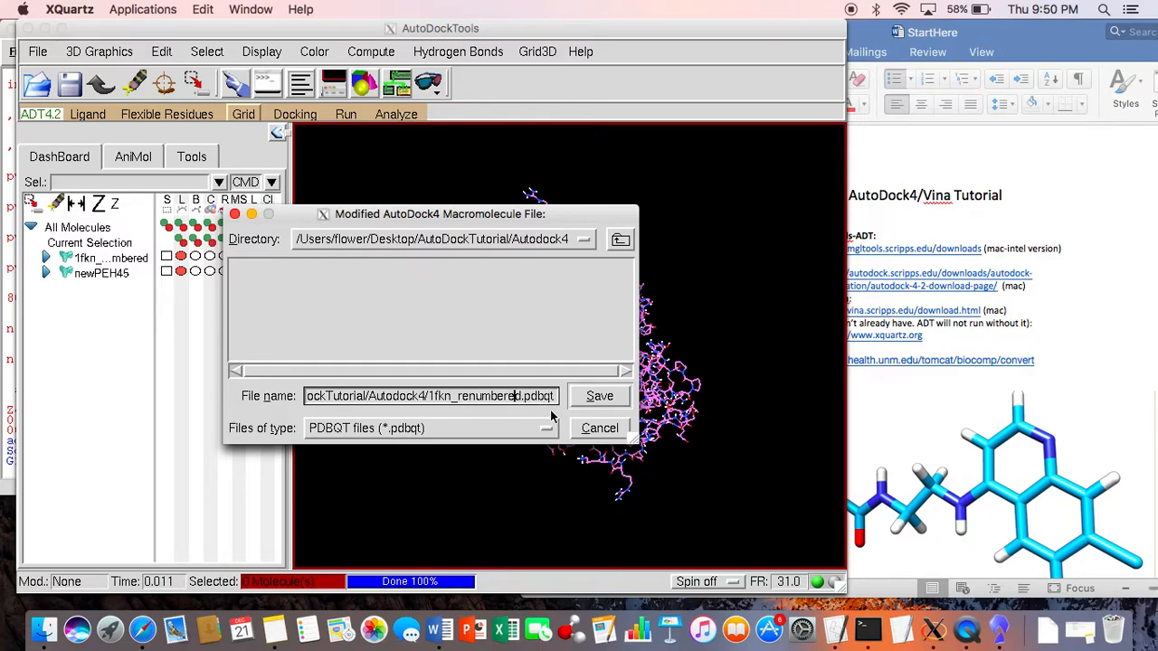
{"action": "left_click", "coordinate": [595, 399]}
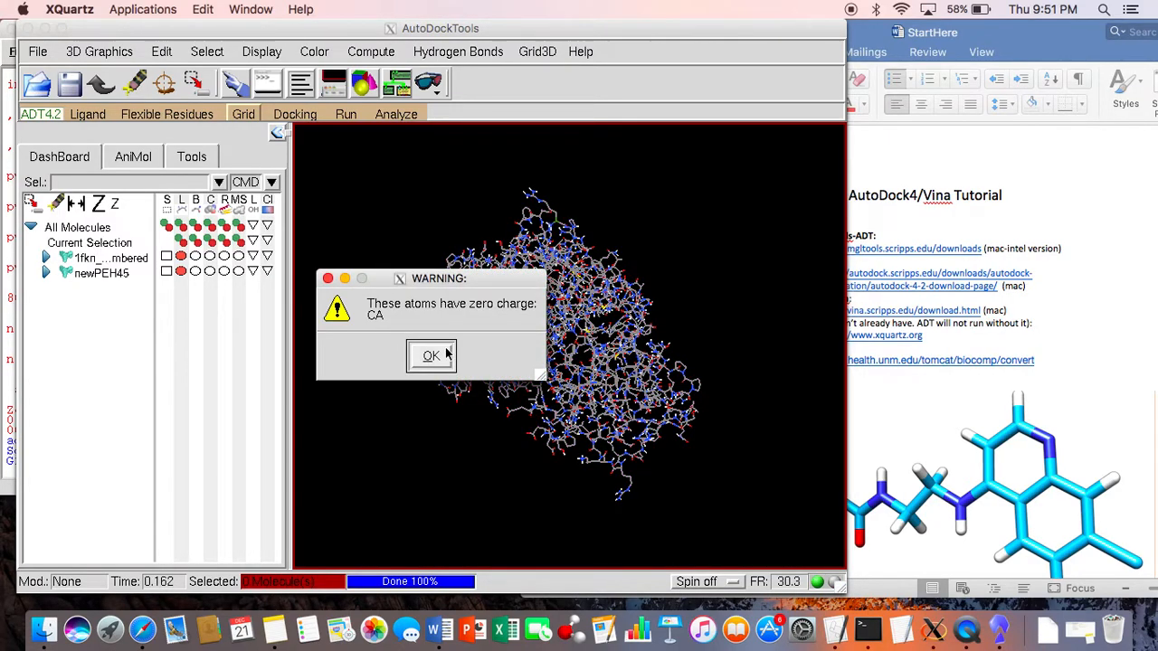
{"action": "left_click", "coordinate": [431, 356]}
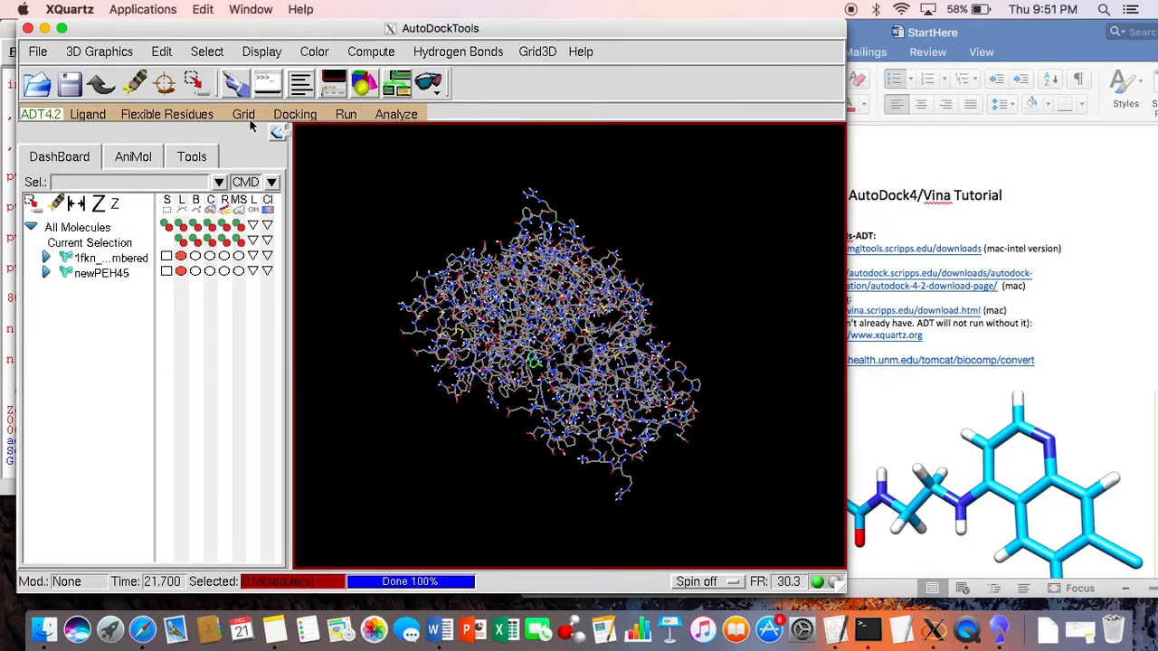
Step: Save the newPEH45 ligand as newPEH45.pdbqt in the Autodock4 folder
{"action": "left_click", "coordinate": [101, 274]}
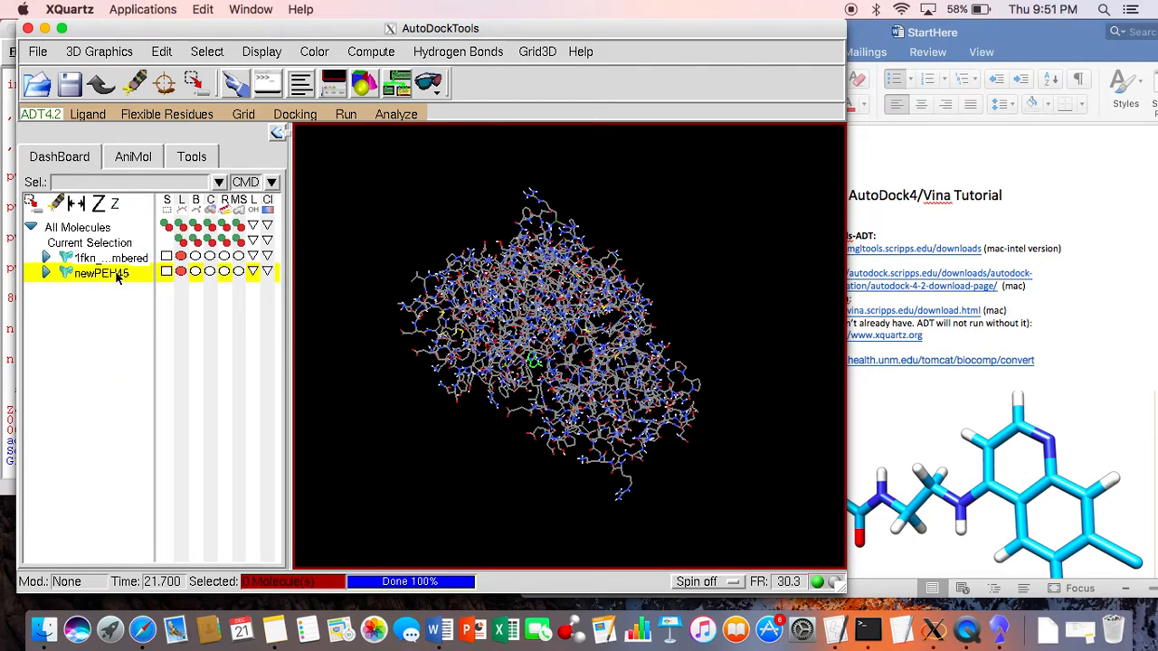
{"action": "right_click", "coordinate": [113, 277]}
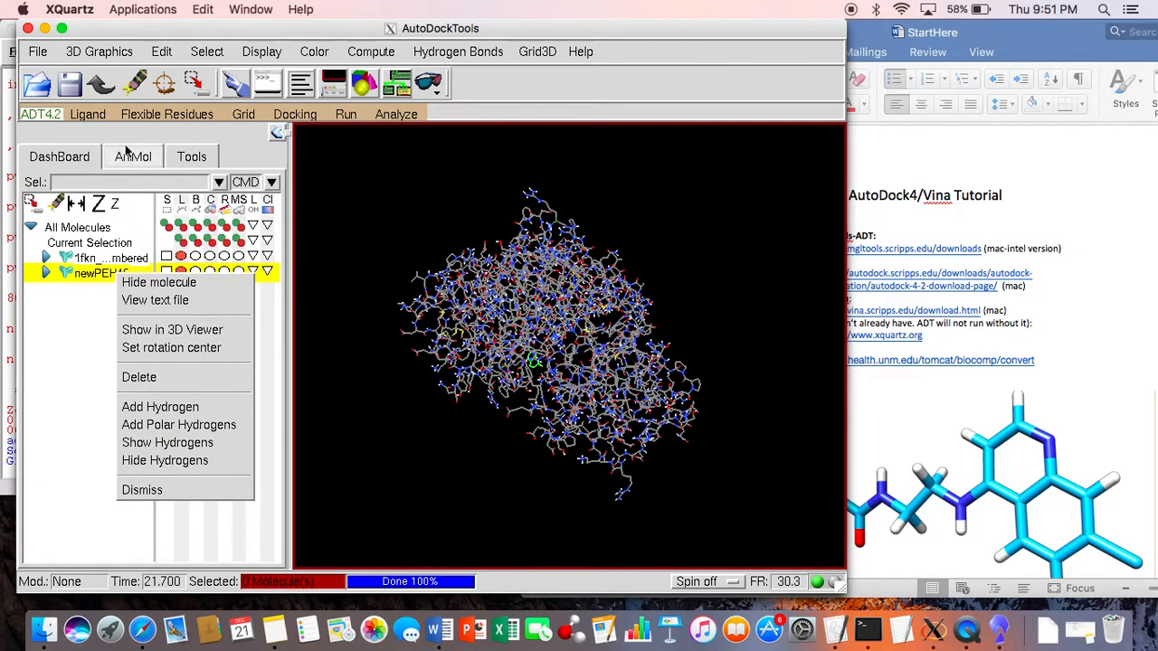
{"action": "left_click", "coordinate": [95, 117]}
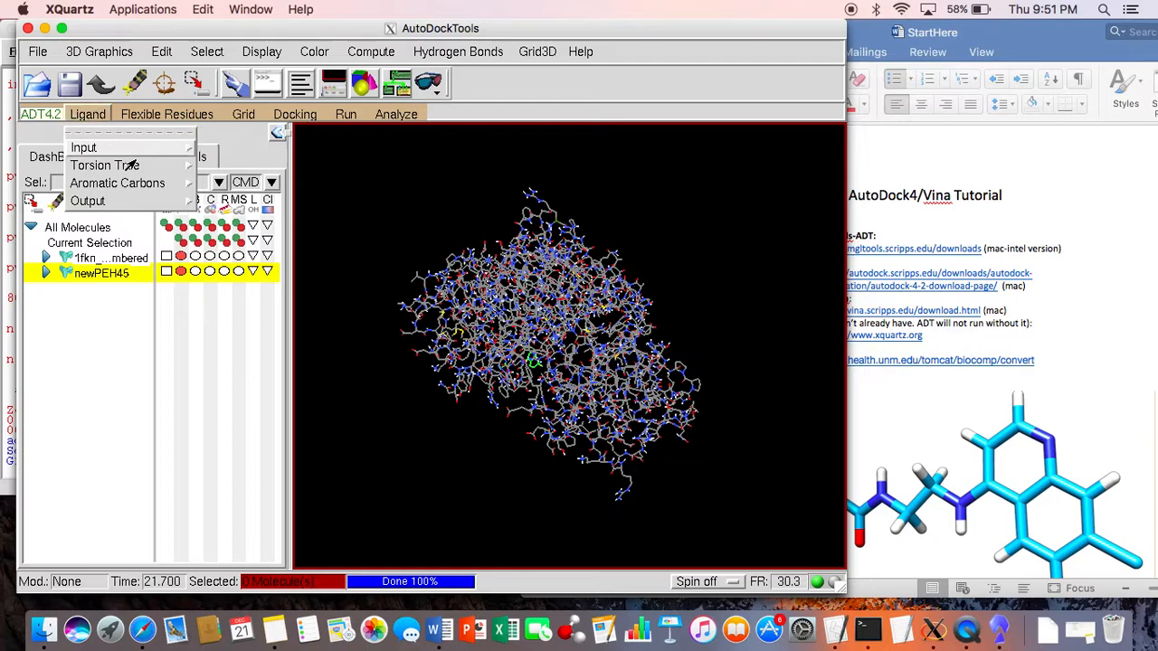
{"action": "mouse_move", "coordinate": [142, 201]}
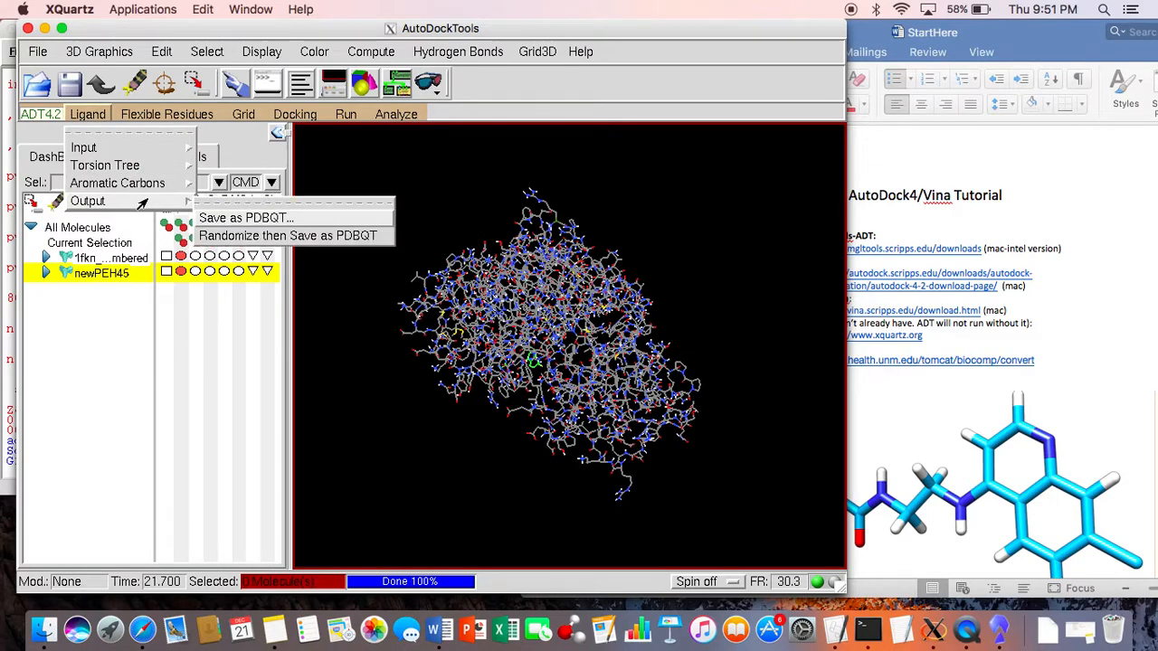
{"action": "left_click", "coordinate": [244, 217]}
{"action": "left_click_drag", "start_coordinate": [535, 395], "coordinate": [653, 400]}
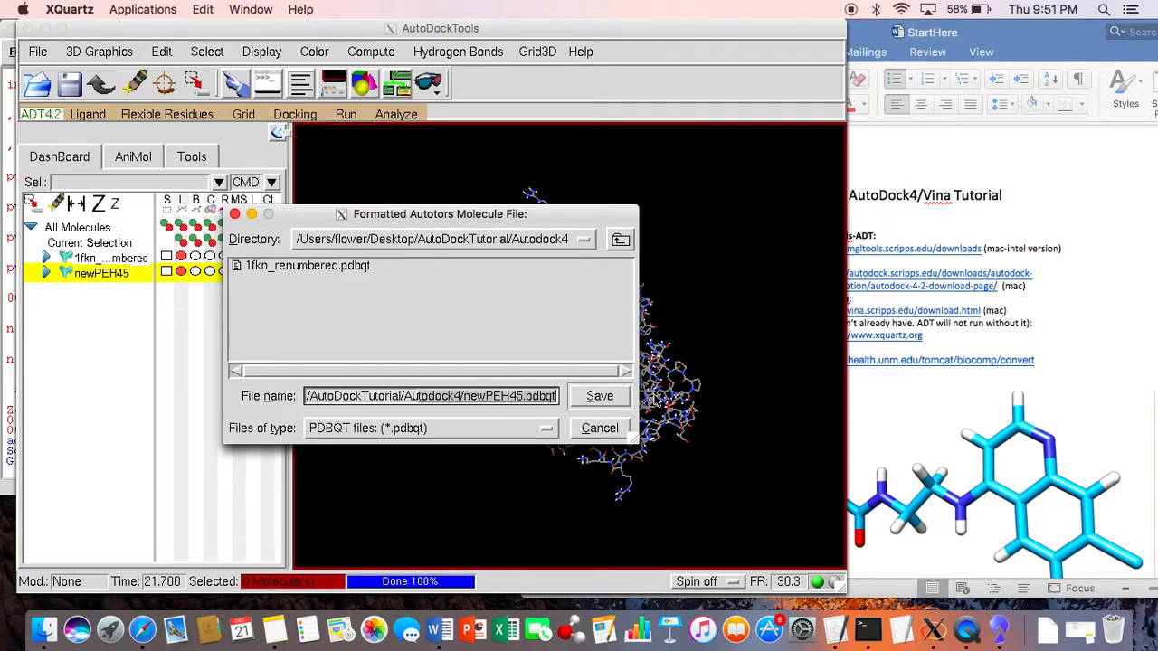
{"action": "left_click", "coordinate": [597, 396]}
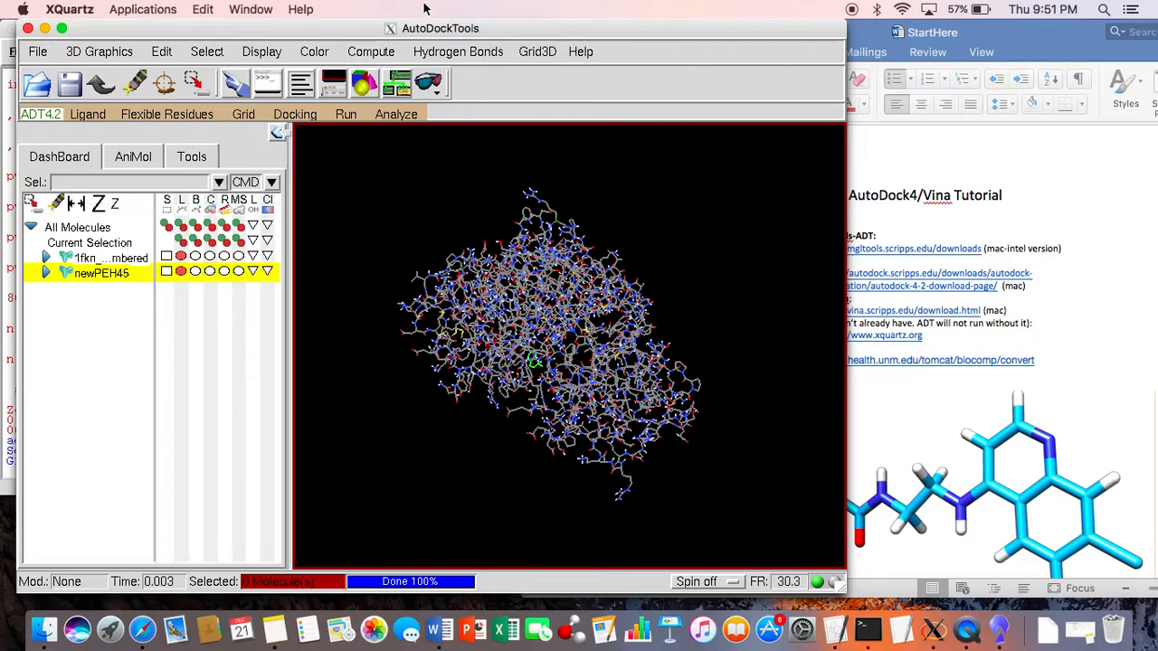
Step: Switch to Finder and check the Desktop's Autodock4 folder for the protein and ligand PDBQT files, then minimize the window
{"action": "left_click", "coordinate": [40, 637]}
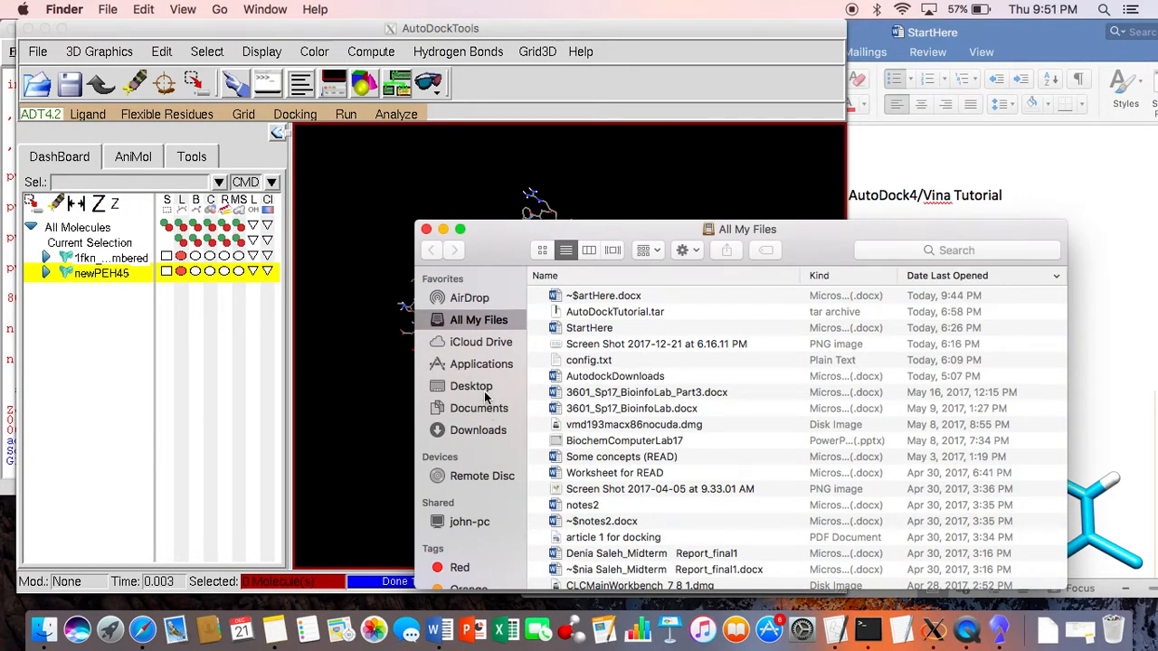
{"action": "left_click", "coordinate": [486, 387]}
{"action": "double_click", "coordinate": [841, 305]}
{"action": "double_click", "coordinate": [564, 308]}
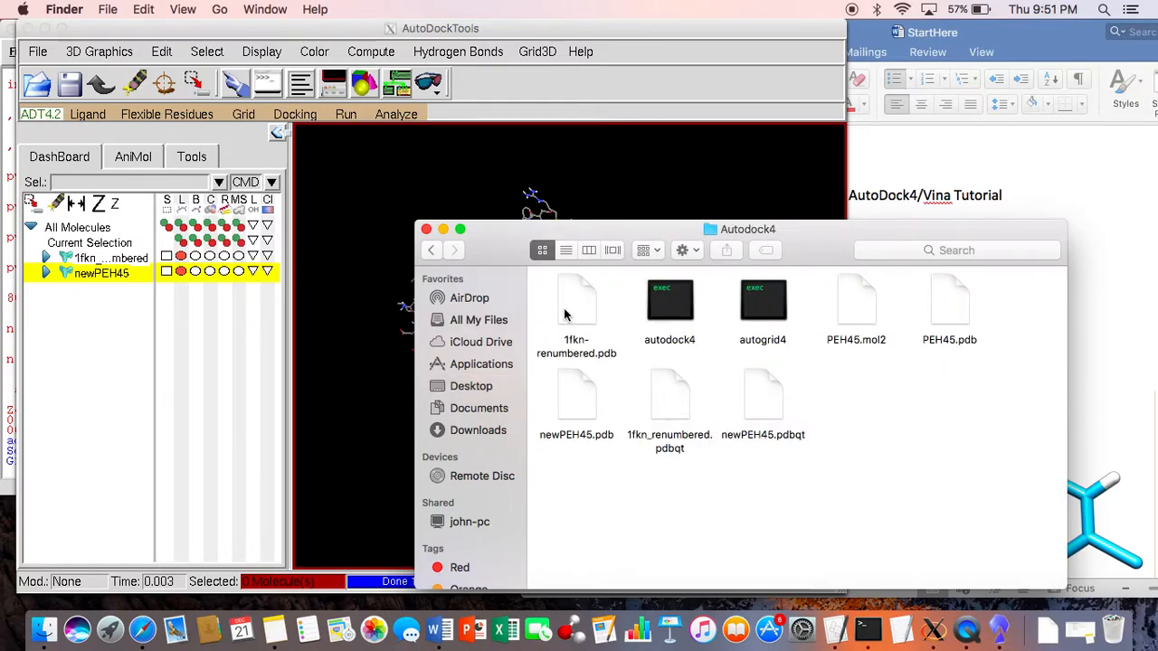
{"action": "left_click", "coordinate": [681, 402]}
{"action": "left_click", "coordinate": [778, 398]}
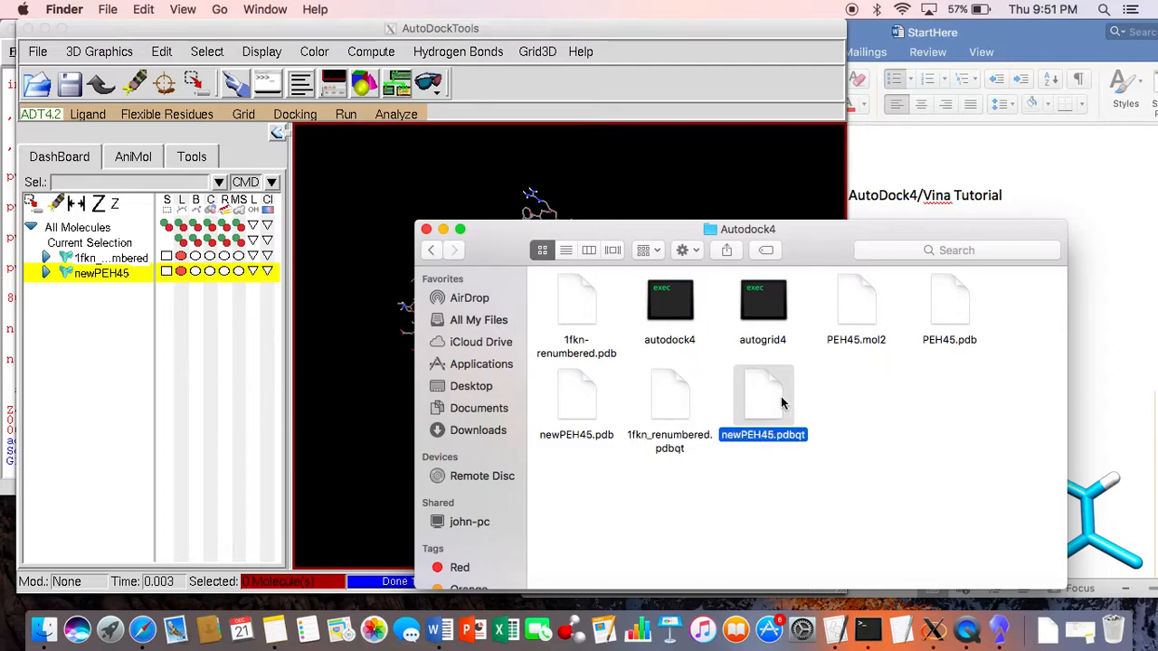
{"action": "left_click", "coordinate": [443, 229]}
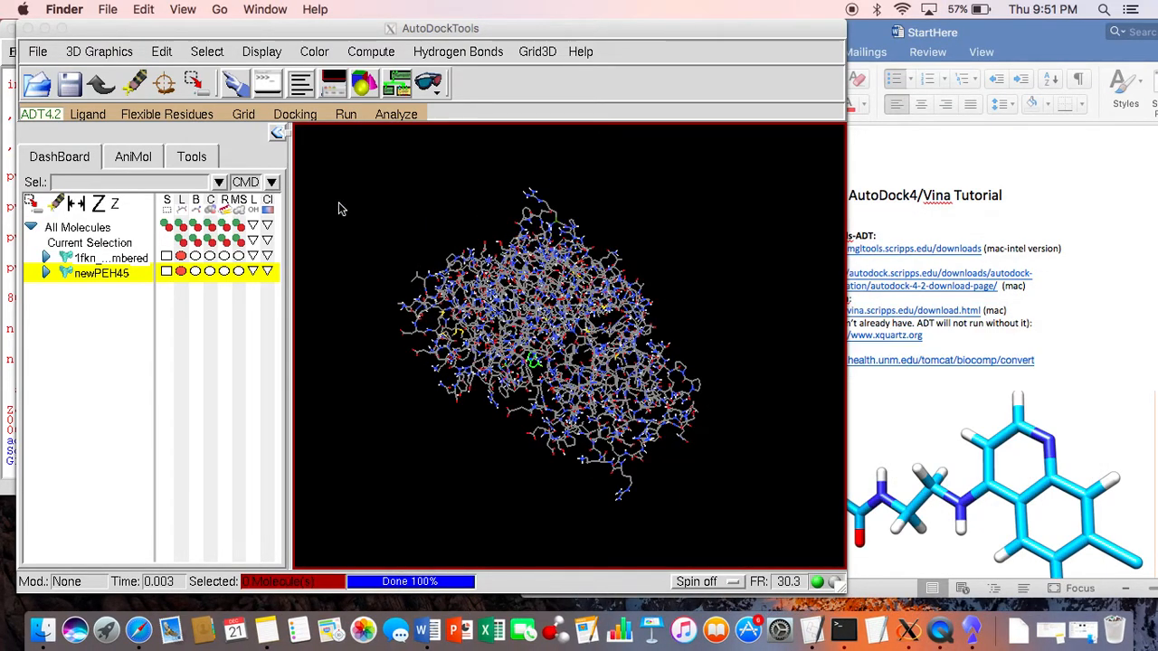
Step: Open the grid box options in AutoDockTools and set the number of points to 126 in the x, y and z dimensions
{"action": "left_click", "coordinate": [246, 110]}
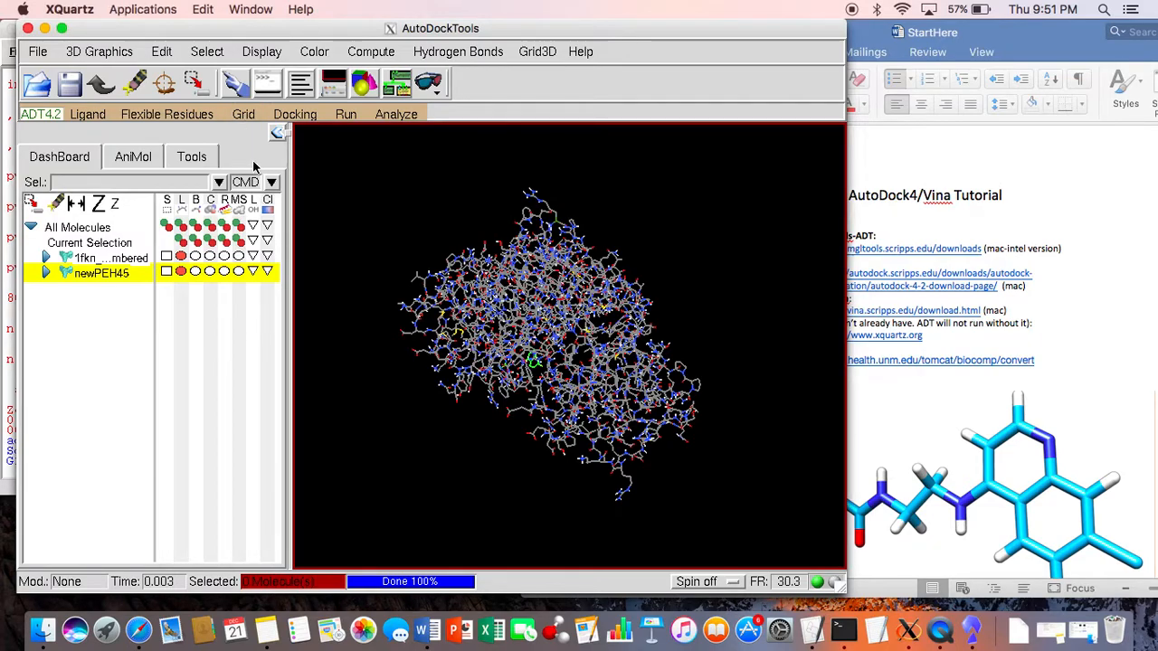
{"action": "left_click", "coordinate": [245, 114]}
{"action": "left_click", "coordinate": [259, 200]}
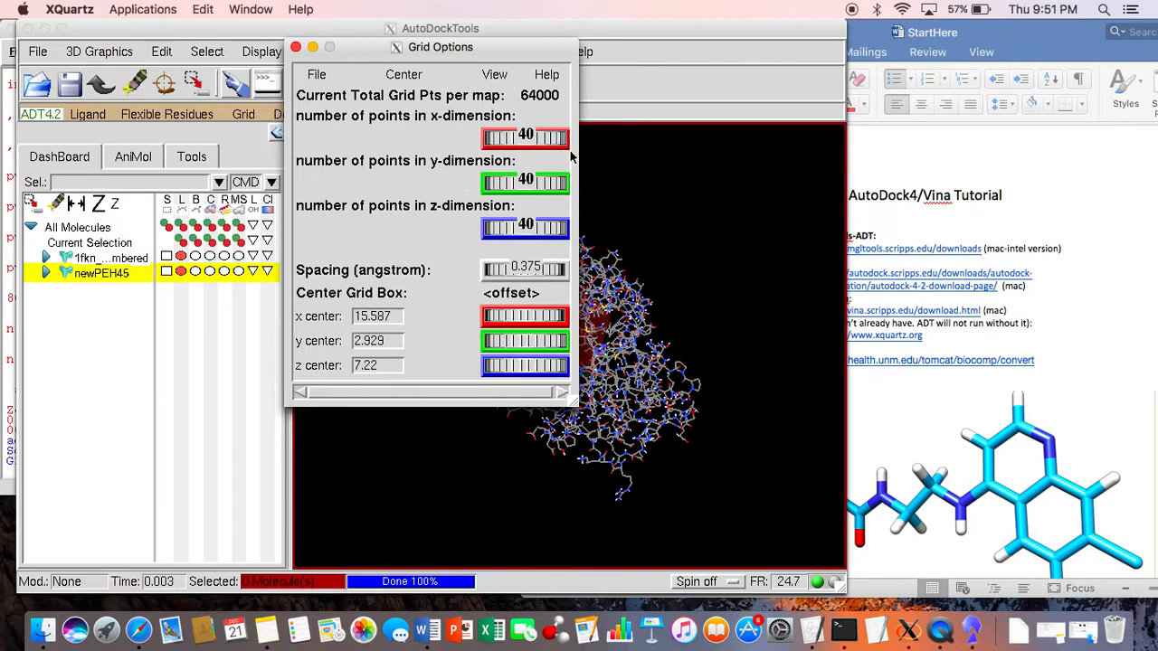
{"action": "left_click_drag", "start_coordinate": [531, 57], "coordinate": [999, 38]}
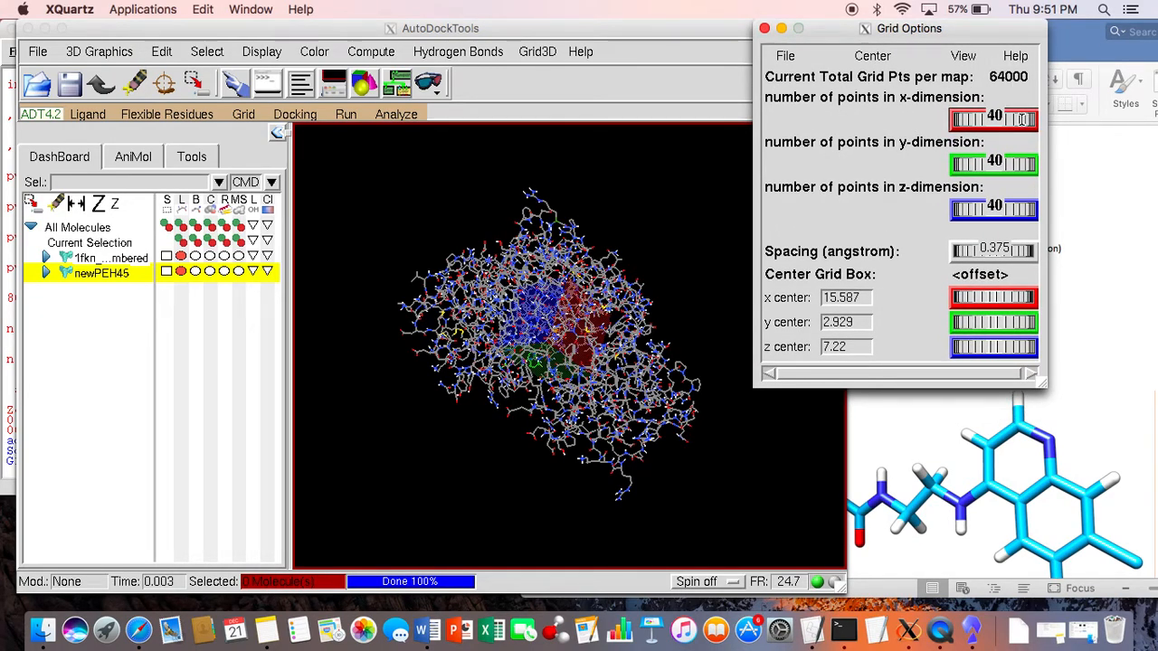
{"action": "mouse_move", "coordinate": [1022, 119]}
{"action": "key", "text": "Return"}
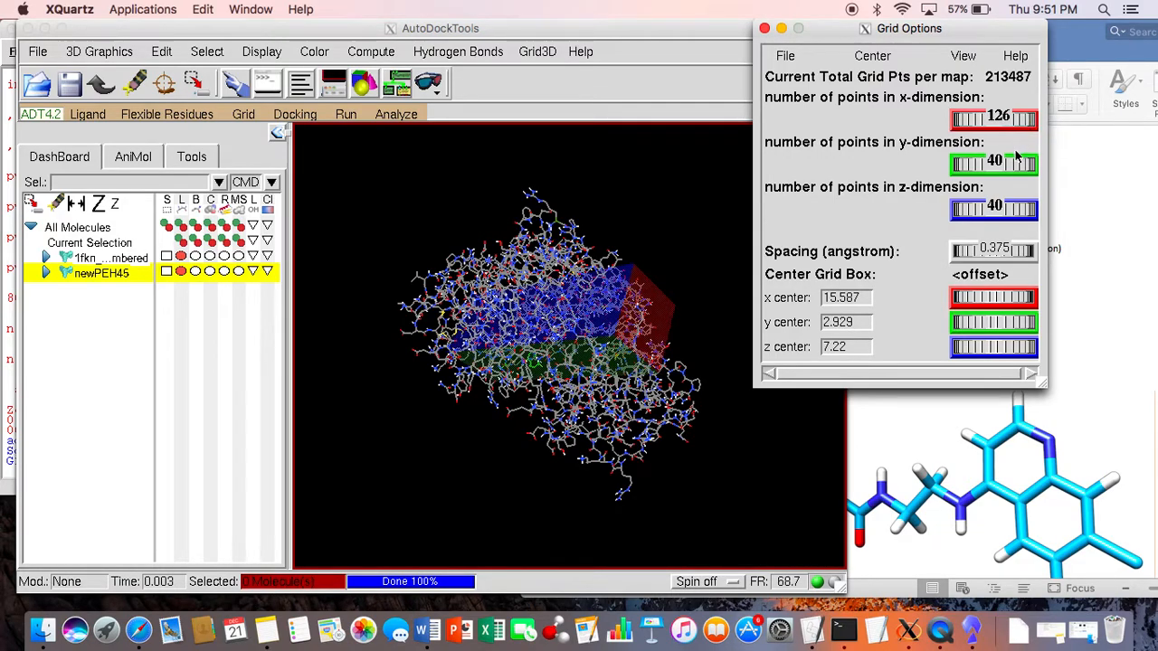
{"action": "type", "text": "126"}
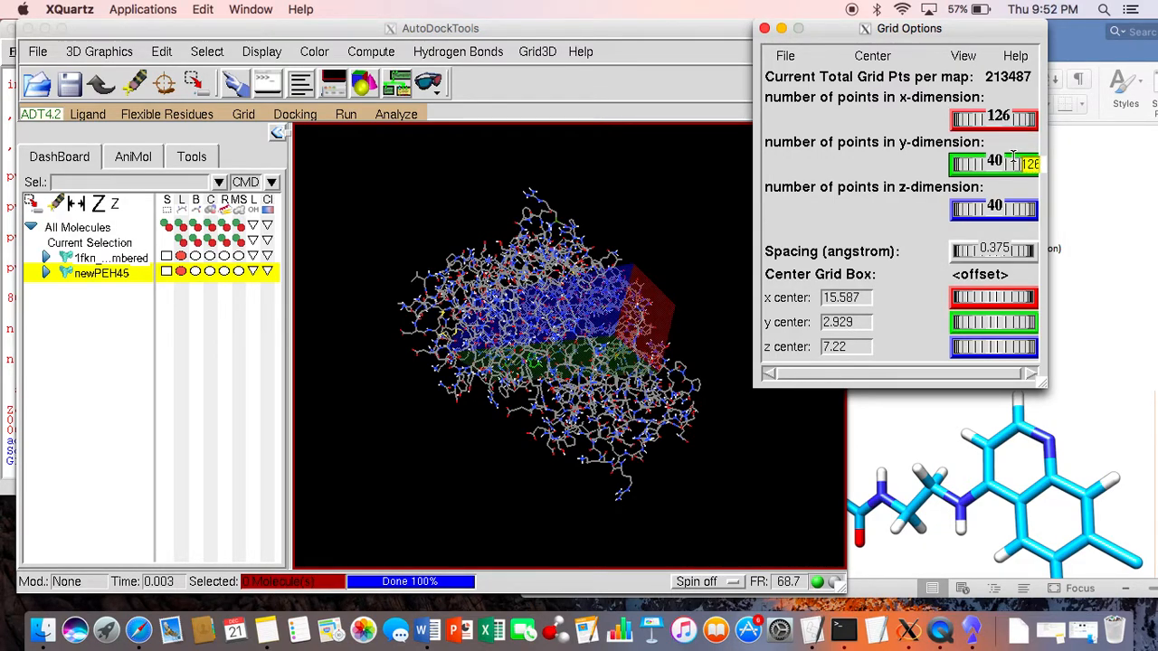
{"action": "key", "text": "Return"}
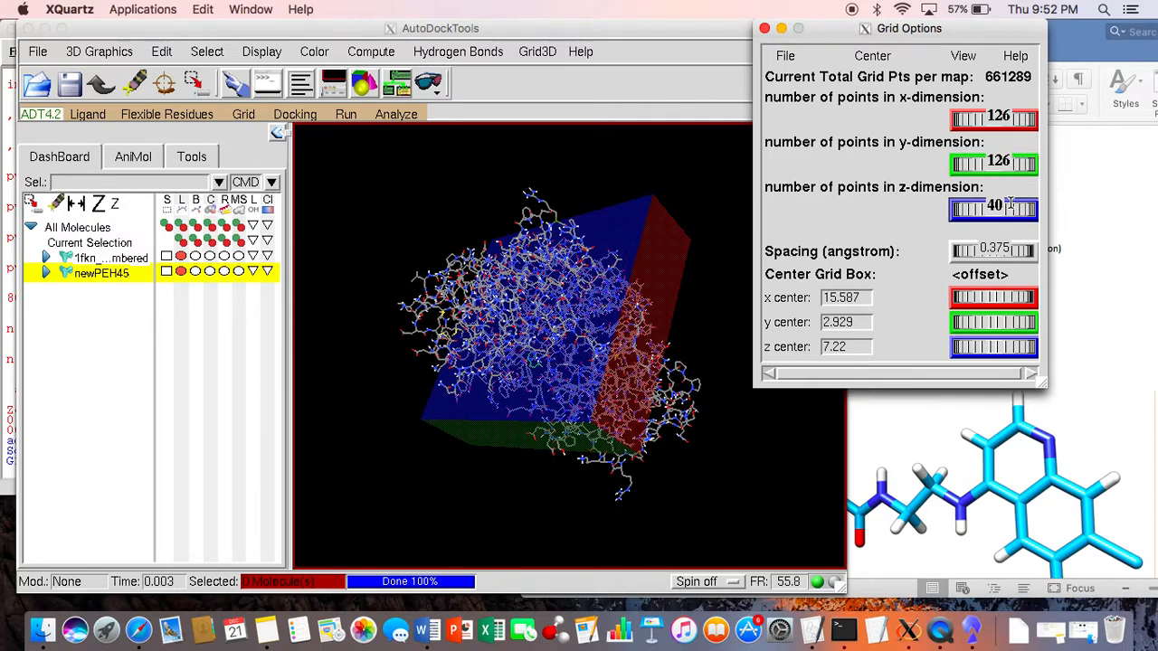
{"action": "type", "text": "126"}
{"action": "key", "text": "Return"}
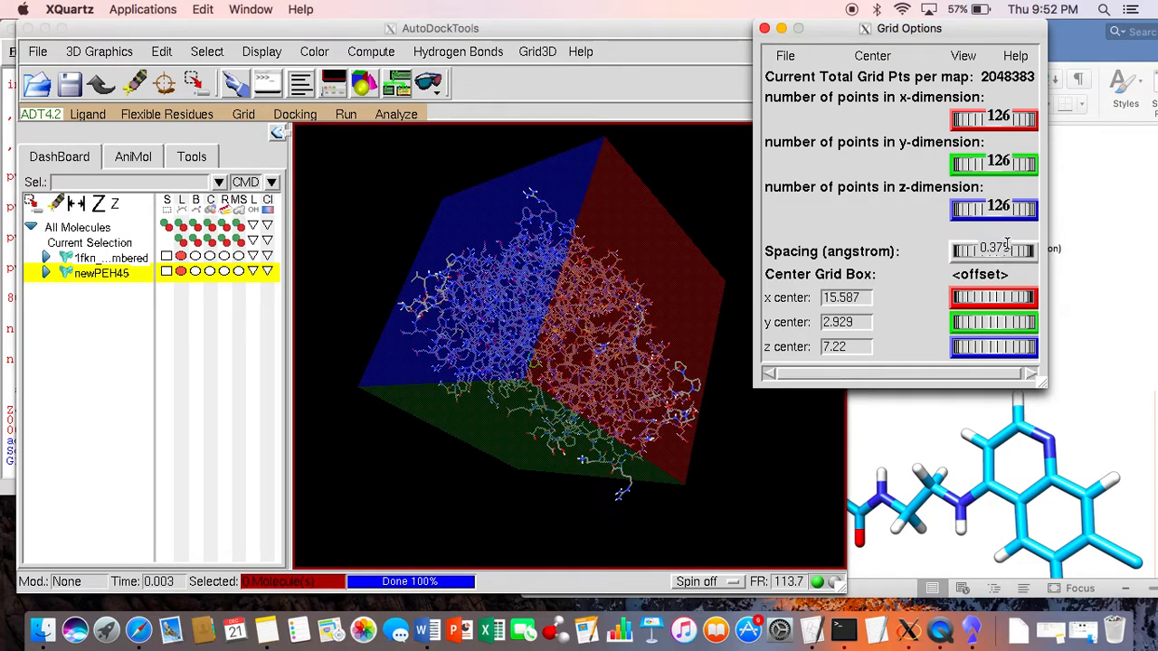
Step: Set the grid spacing to 0.525 angstrom, inspect the box around the protein, and close the grid options saving the current settings
{"action": "type", "text": ".525"}
{"action": "key", "text": "Return"}
{"action": "left_click", "coordinate": [680, 288]}
{"action": "left_click_drag", "start_coordinate": [681, 287], "coordinate": [644, 299]}
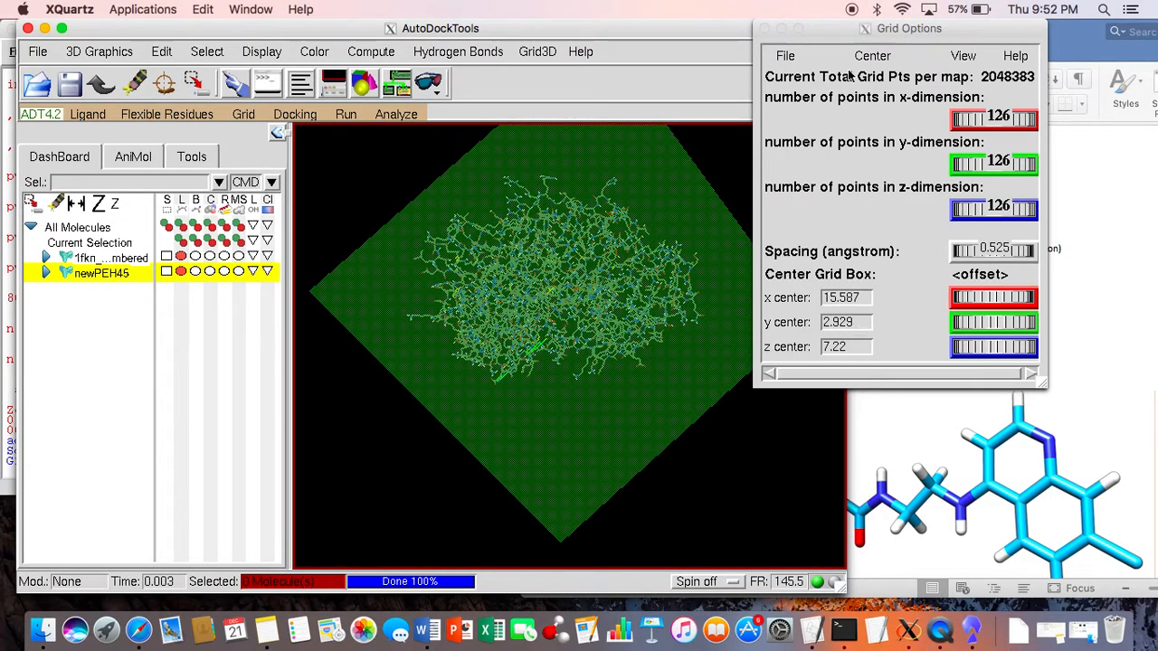
{"action": "left_click_drag", "start_coordinate": [644, 277], "coordinate": [748, 223]}
{"action": "left_click", "coordinate": [785, 56]}
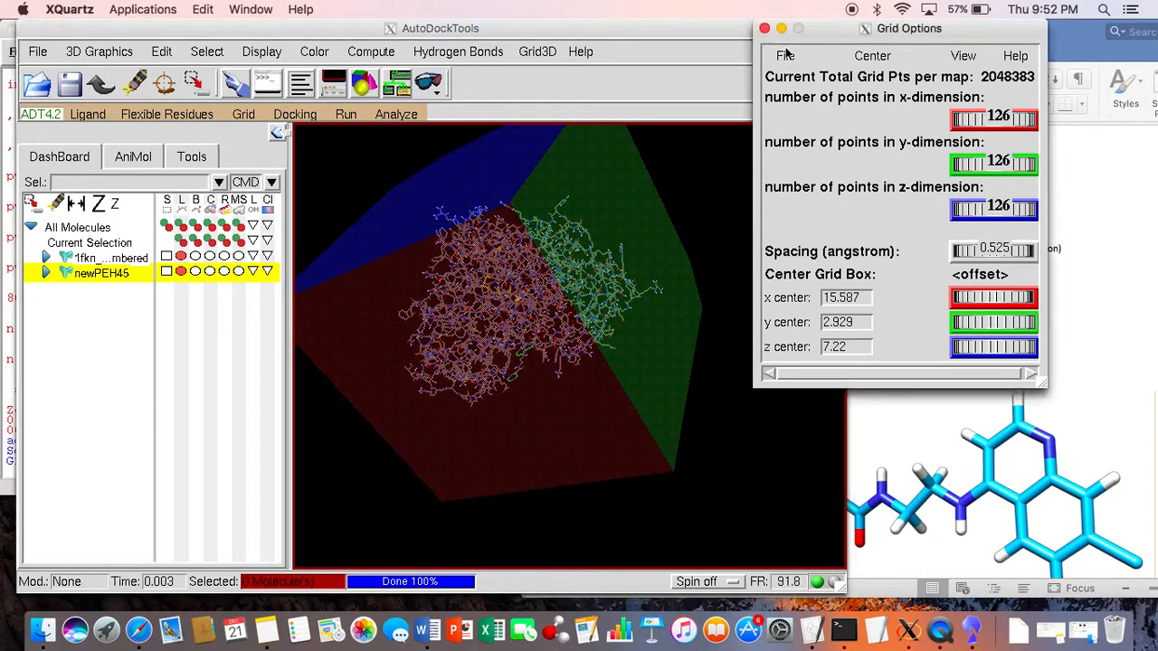
{"action": "left_click", "coordinate": [786, 56]}
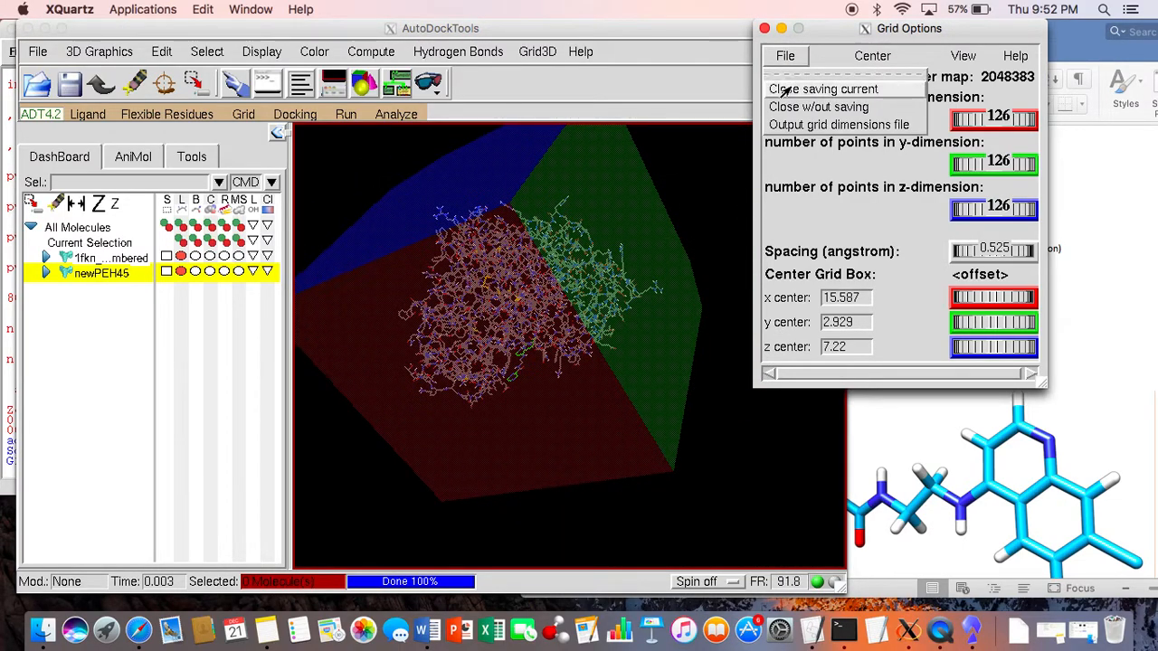
{"action": "left_click", "coordinate": [787, 87]}
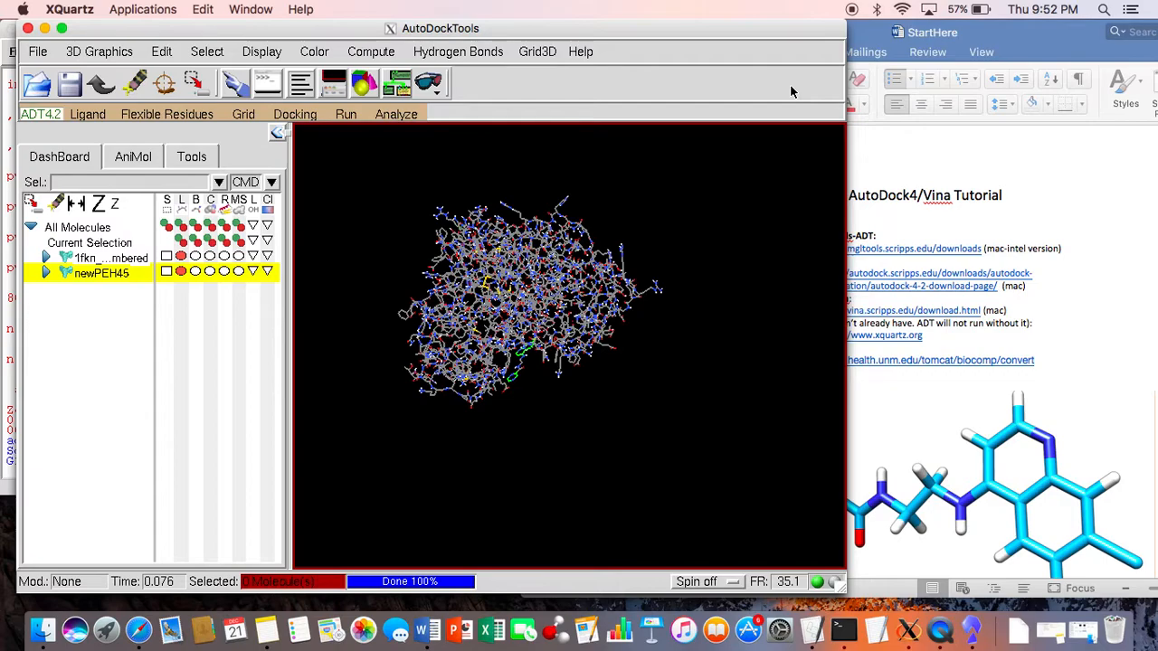
Step: Set the grid map types by choosing newPEH45 as the ligand
{"action": "left_click", "coordinate": [243, 114]}
{"action": "mouse_move", "coordinate": [243, 170]}
{"action": "mouse_move", "coordinate": [266, 185]}
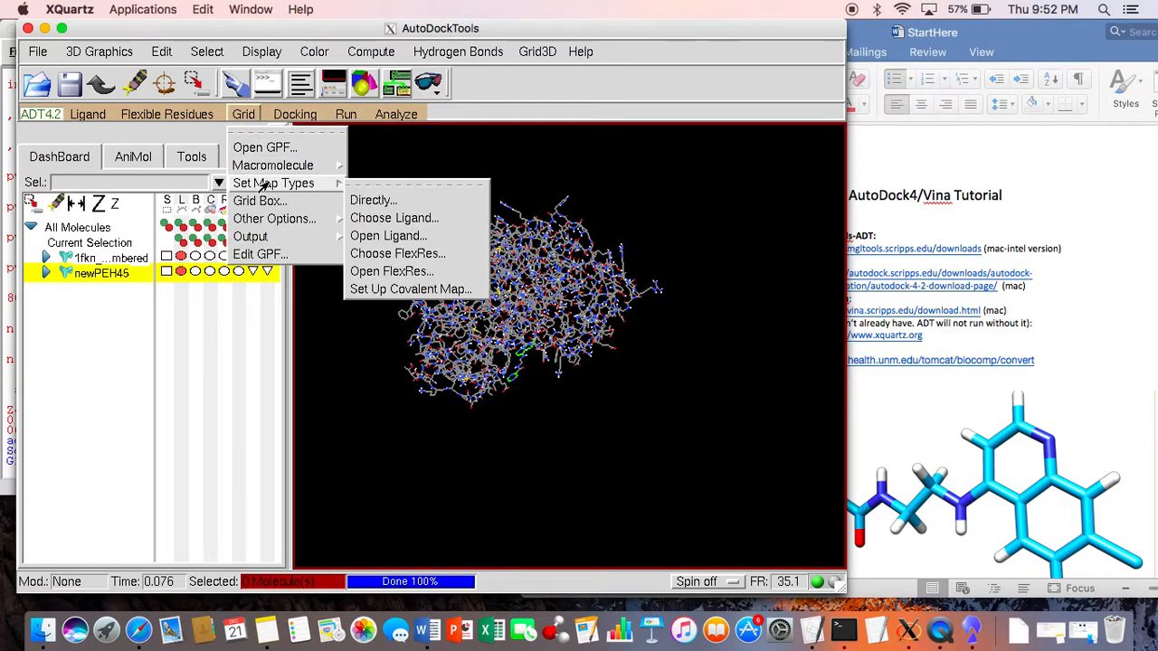
{"action": "left_click", "coordinate": [389, 219]}
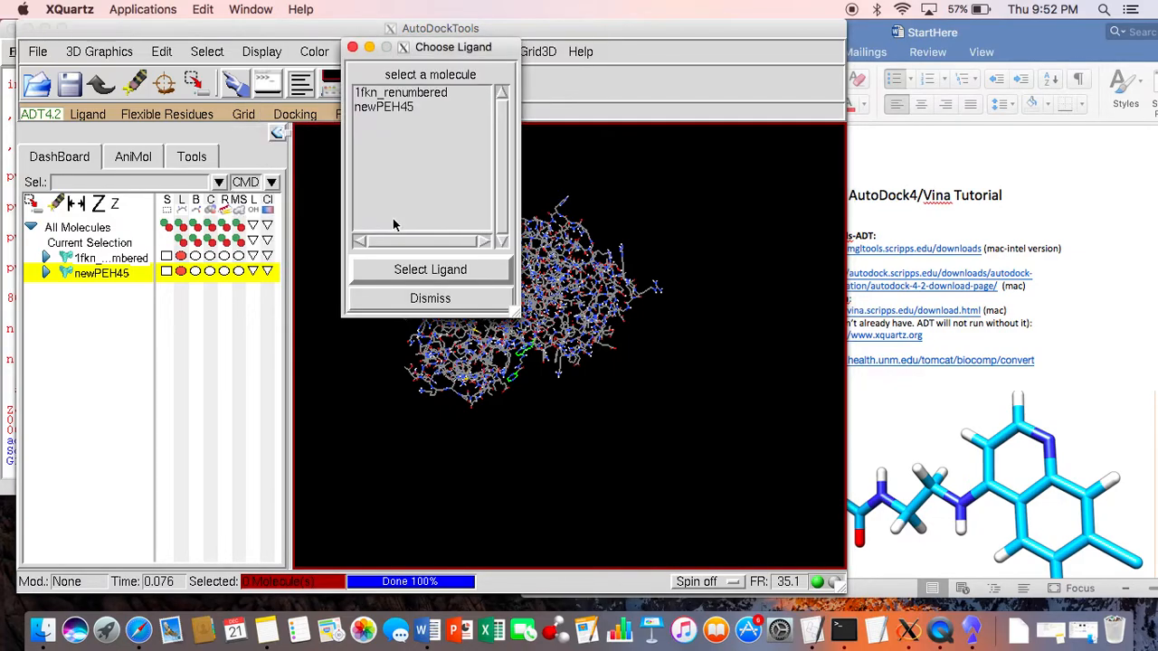
{"action": "left_click", "coordinate": [404, 109]}
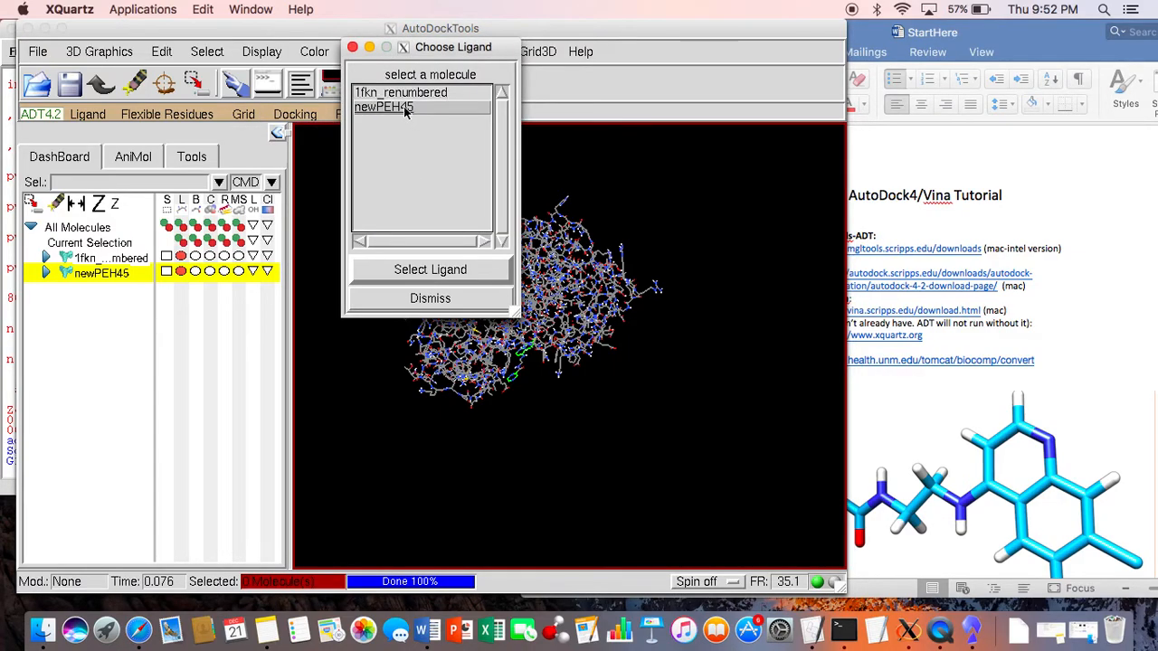
{"action": "left_click", "coordinate": [489, 271]}
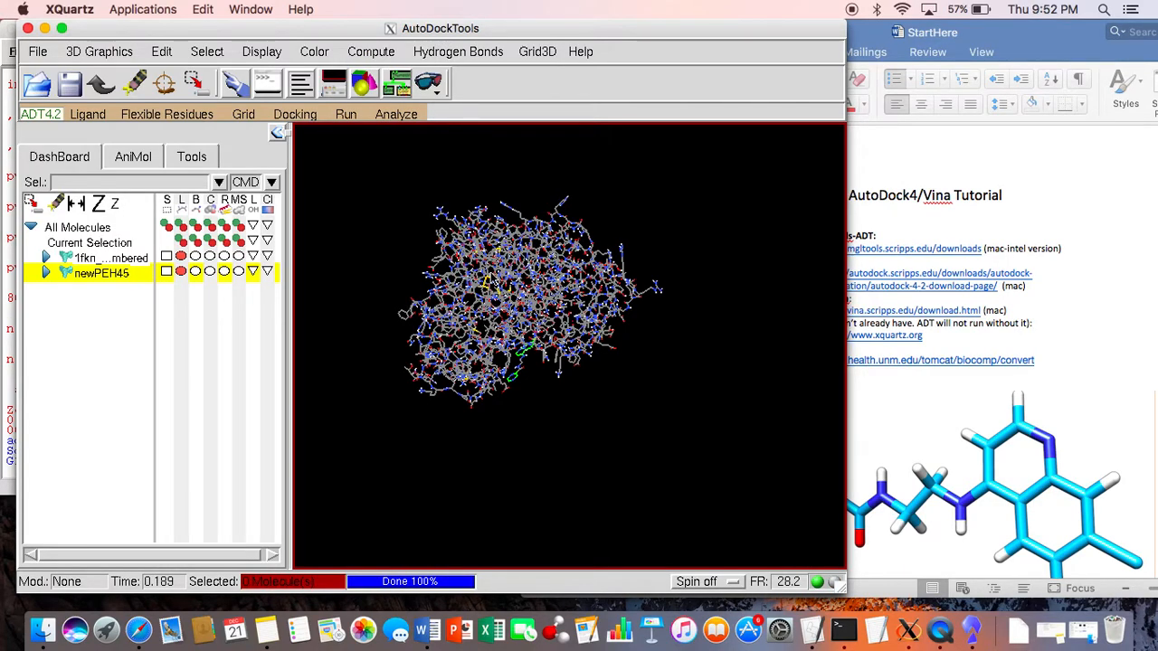
Step: Save the grid parameter file as 1fkn_PEH45.gpf in the Autodock4 folder
{"action": "left_click", "coordinate": [246, 115]}
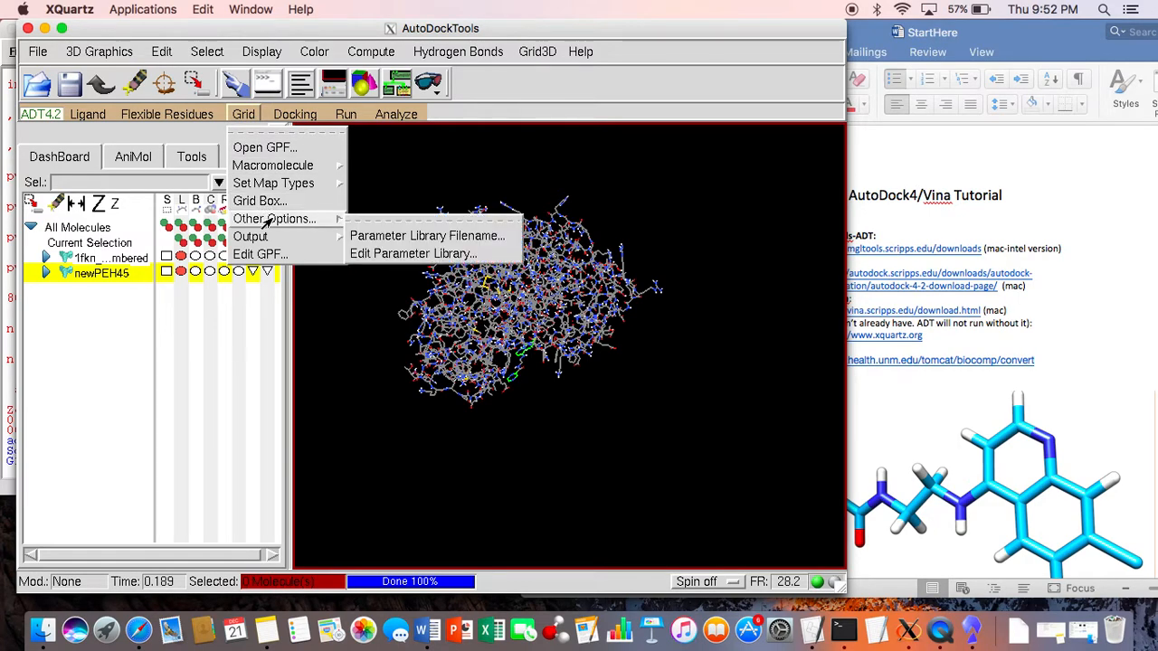
{"action": "mouse_move", "coordinate": [271, 237]}
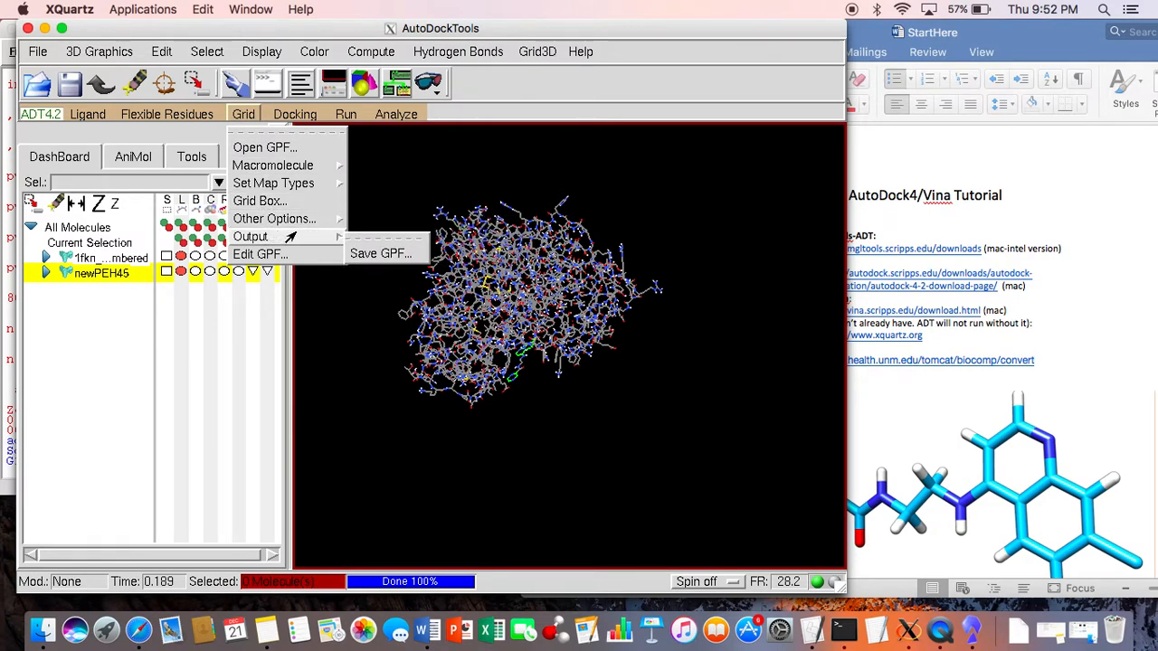
{"action": "left_click", "coordinate": [371, 254]}
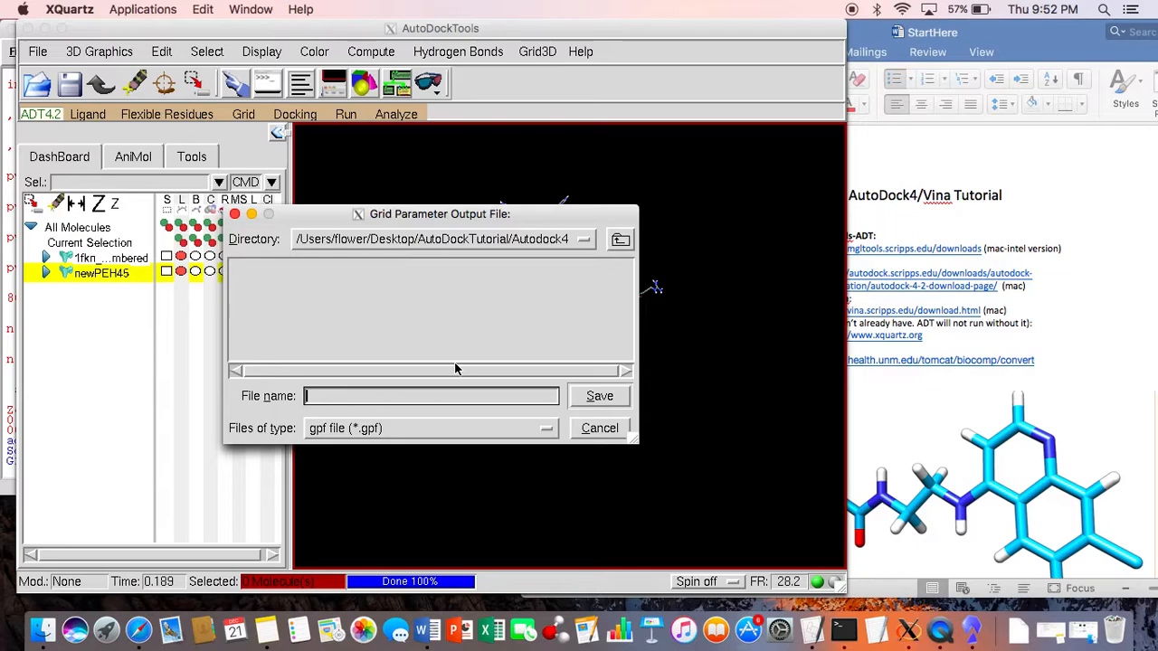
{"action": "type", "text": "1fkn"}
{"action": "type", "text": "_PEH4"}
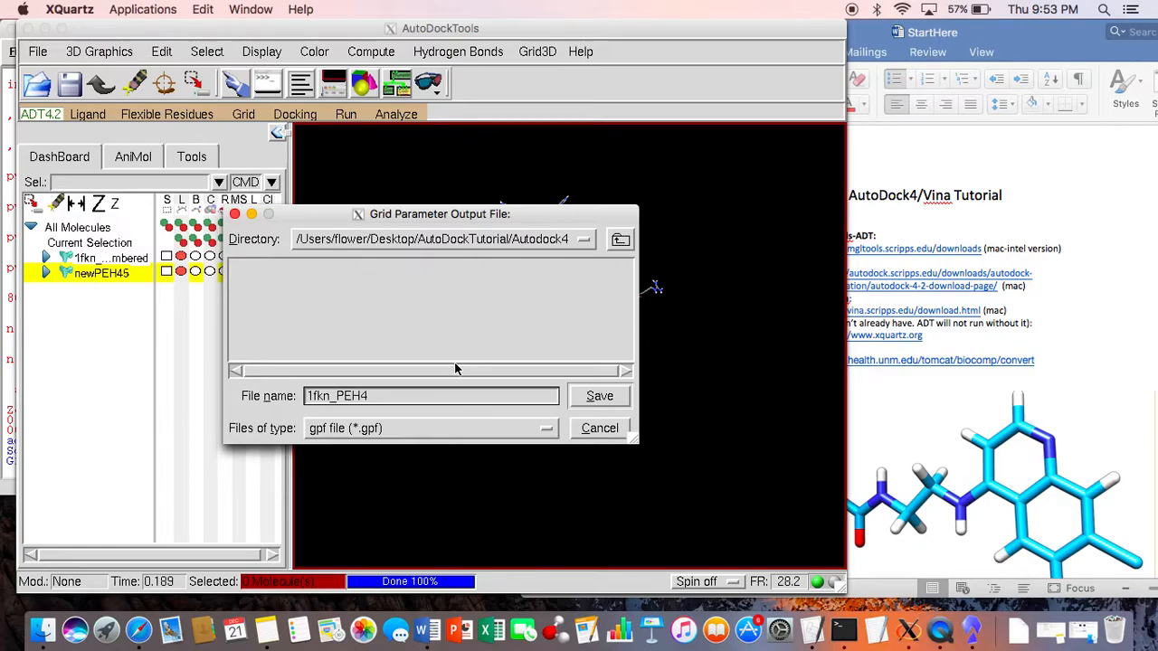
{"action": "type", "text": "5.gpf"}
{"action": "key", "text": "Return"}
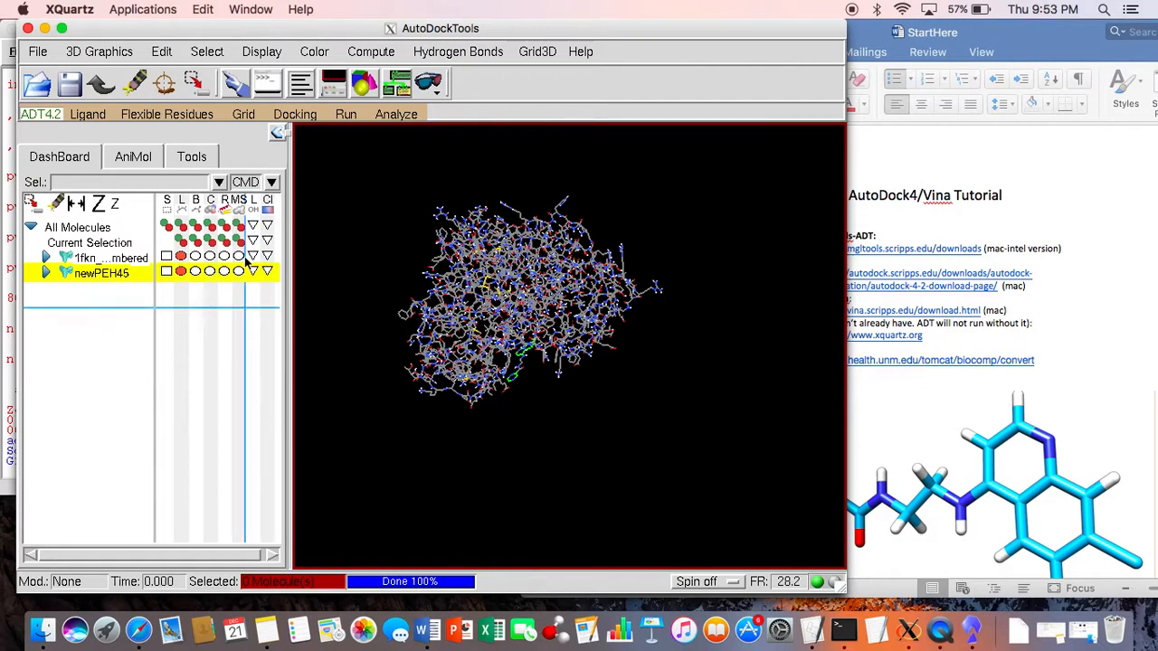
Step: Check in Finder that the Autodock4 folder contains 1fkn_PEH45.gpf, and return to AutoDockTools
{"action": "left_click", "coordinate": [50, 631]}
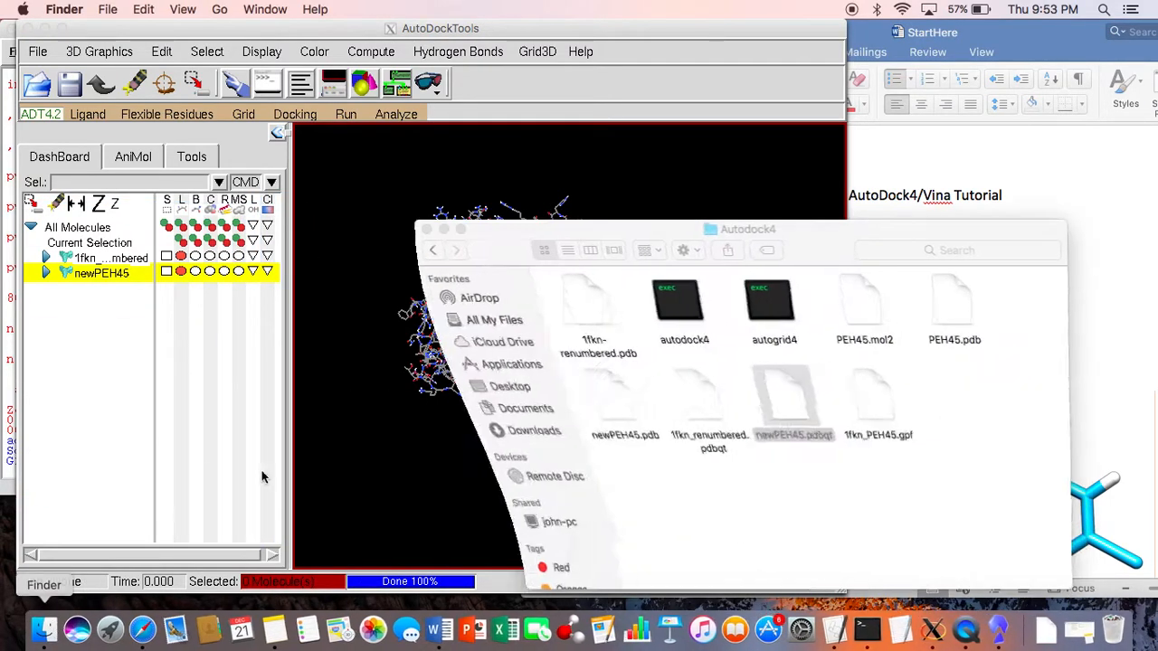
{"action": "left_click", "coordinate": [868, 407]}
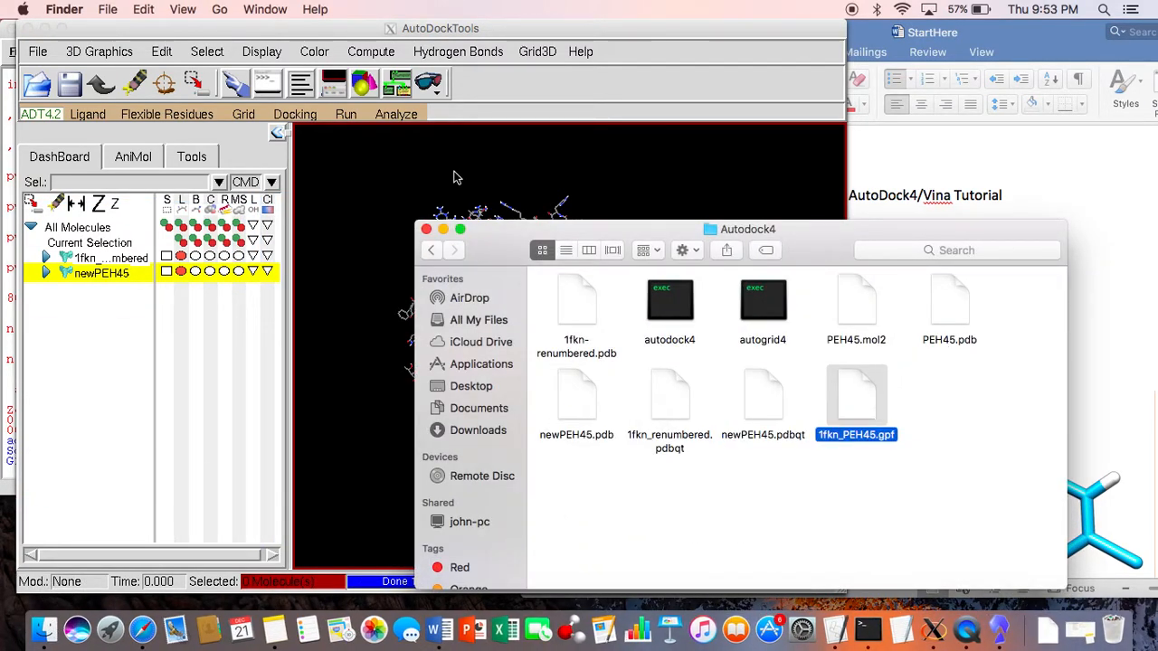
{"action": "left_click", "coordinate": [568, 27]}
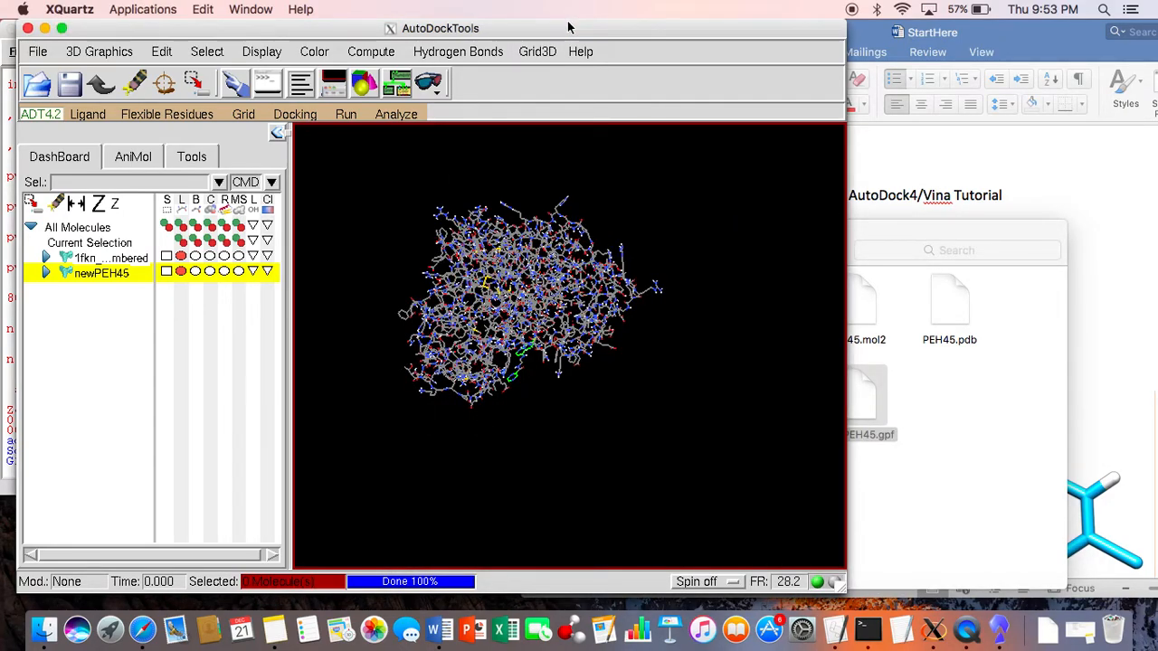
Step: Open the AutoGrid run settings and set the program to the autogrid4 executable in the Autodock4 folder
{"action": "left_click", "coordinate": [345, 115]}
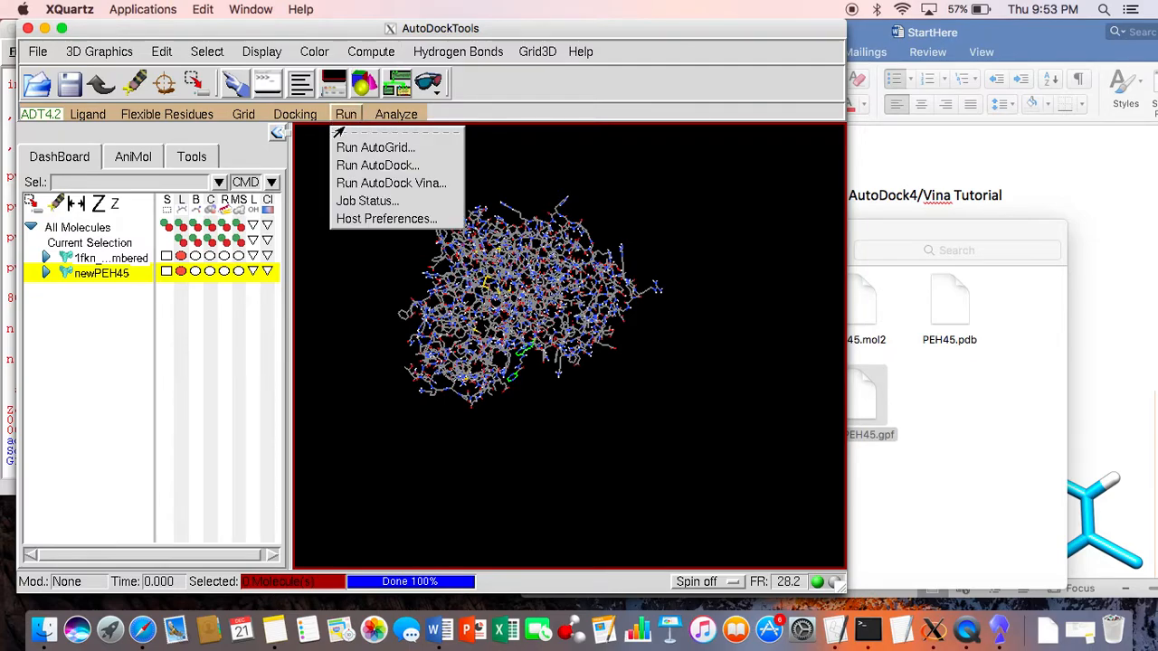
{"action": "left_click", "coordinate": [343, 146]}
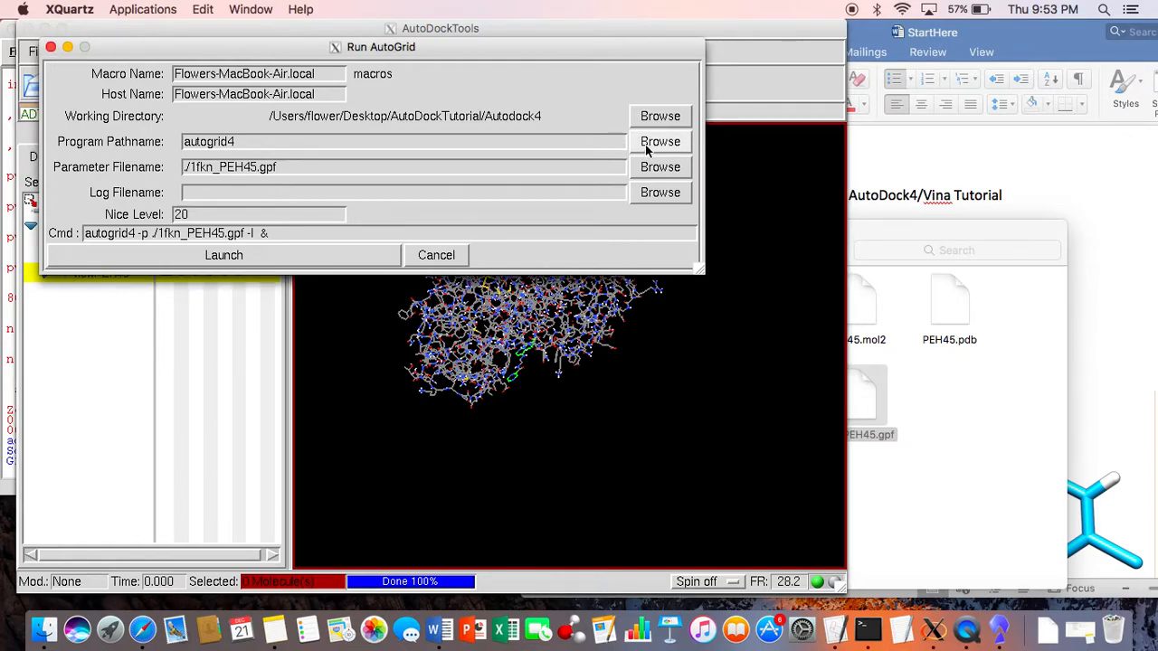
{"action": "left_click", "coordinate": [648, 145]}
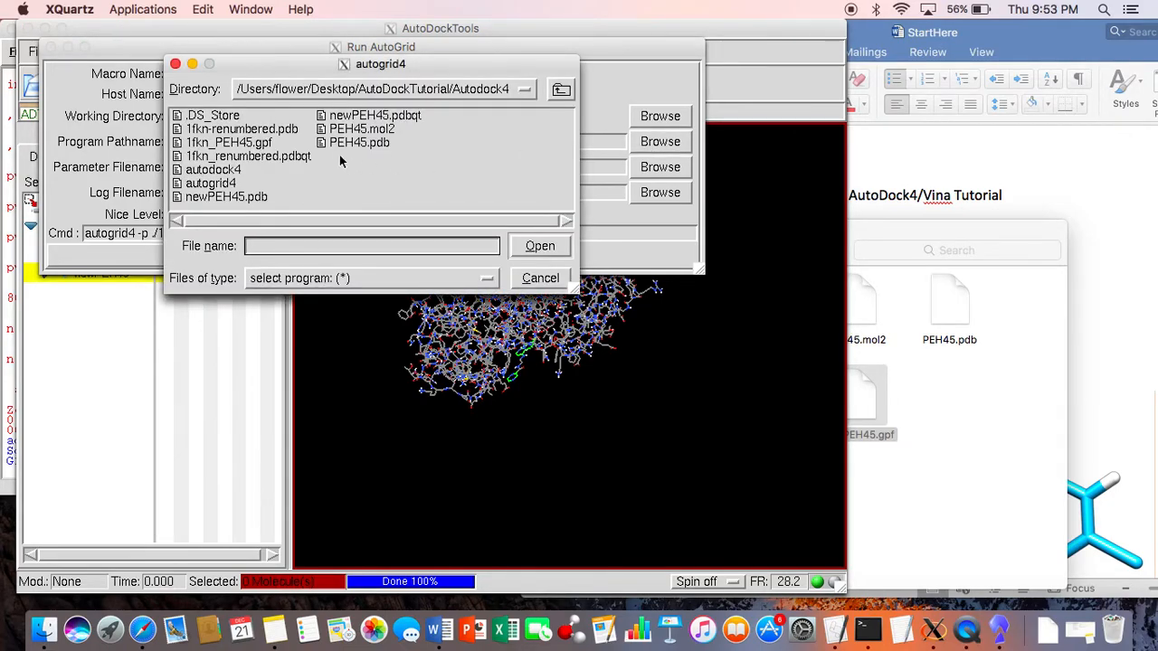
{"action": "left_click", "coordinate": [237, 183]}
{"action": "left_click", "coordinate": [561, 245]}
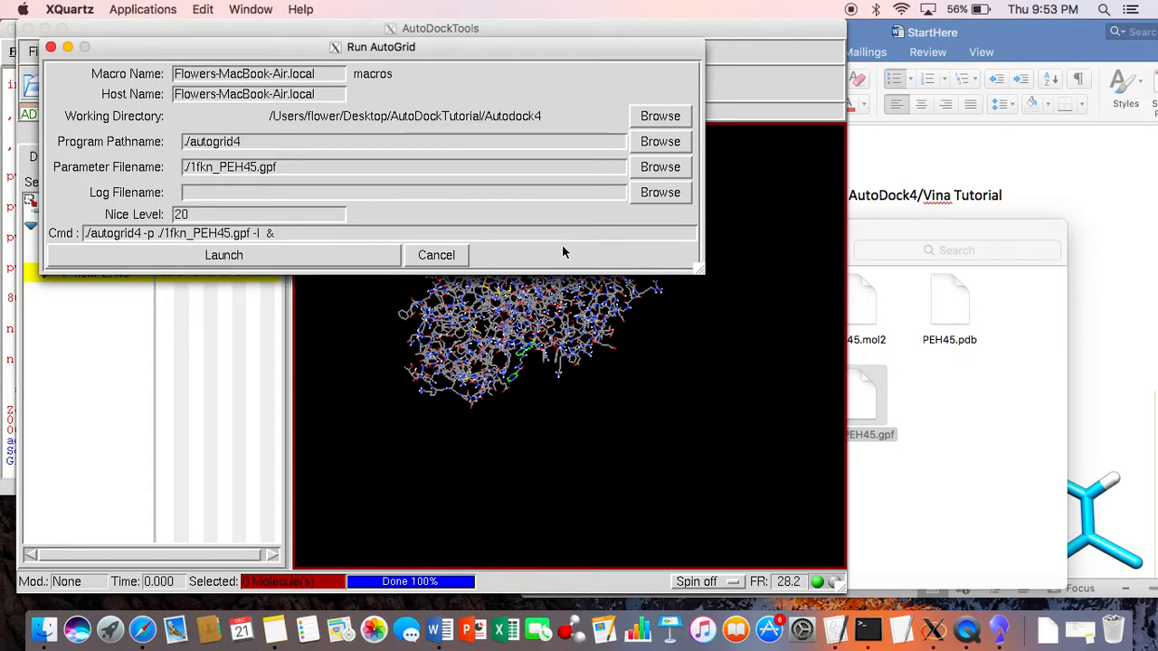
Step: Choose 1fkn_PEH45.gpf as the AutoGrid parameter file and launch the run
{"action": "left_click", "coordinate": [647, 172]}
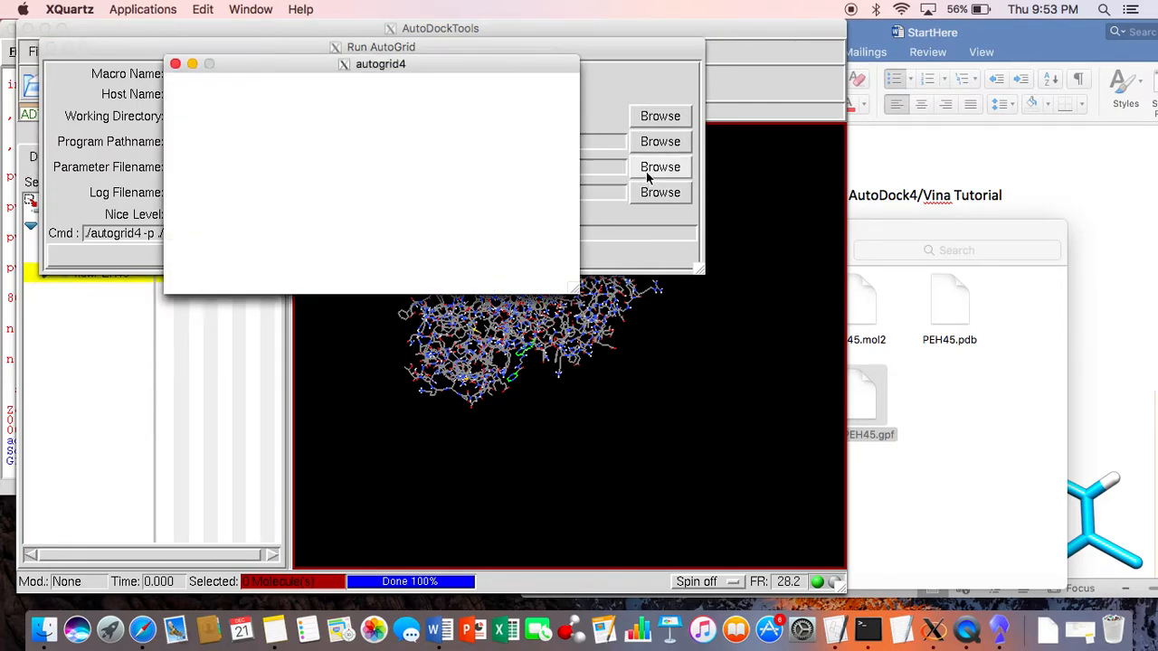
{"action": "left_click", "coordinate": [222, 116]}
{"action": "left_click", "coordinate": [536, 253]}
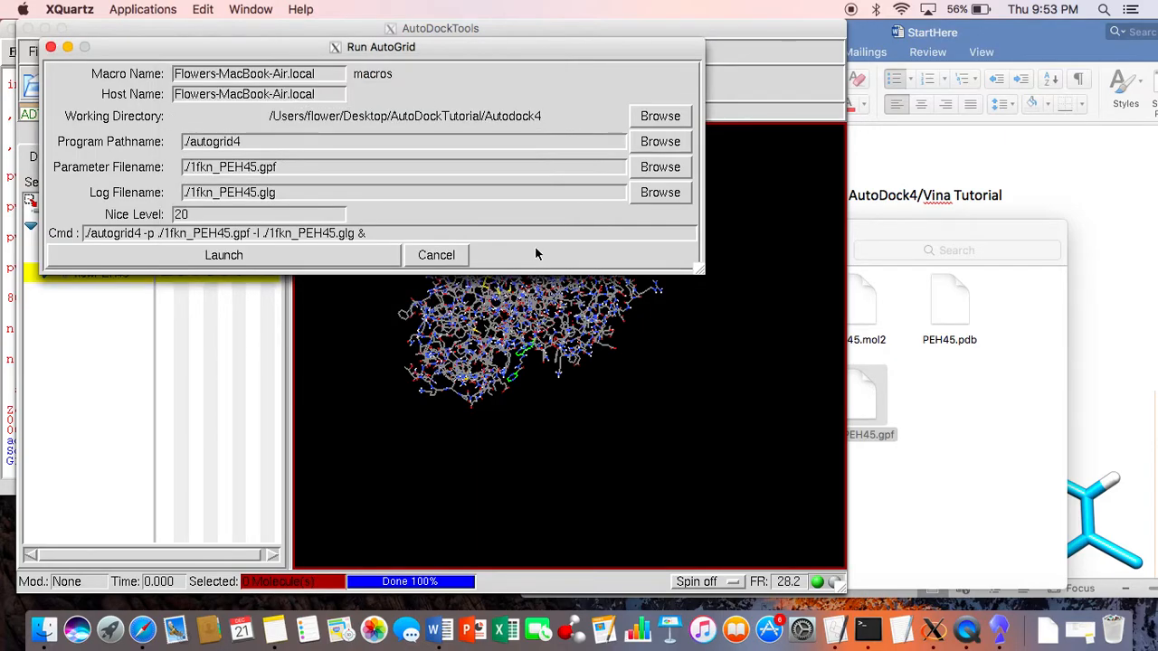
{"action": "left_click", "coordinate": [344, 265]}
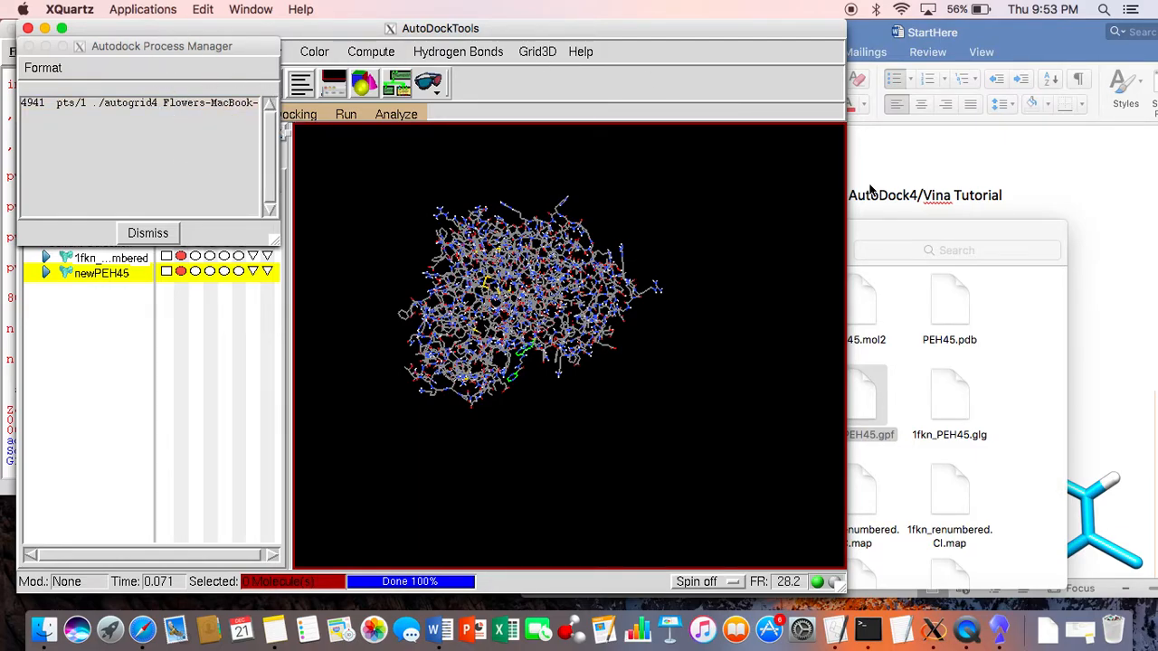
Step: Look through the map files AutoGrid generates in the Autodock4 folder in Finder, and return to AutoDockTools beside the process manager
{"action": "left_click_drag", "start_coordinate": [916, 226], "coordinate": [954, 66]}
{"action": "scroll", "coordinate": [951, 261], "scroll_direction": "down", "scroll_amount": 2}
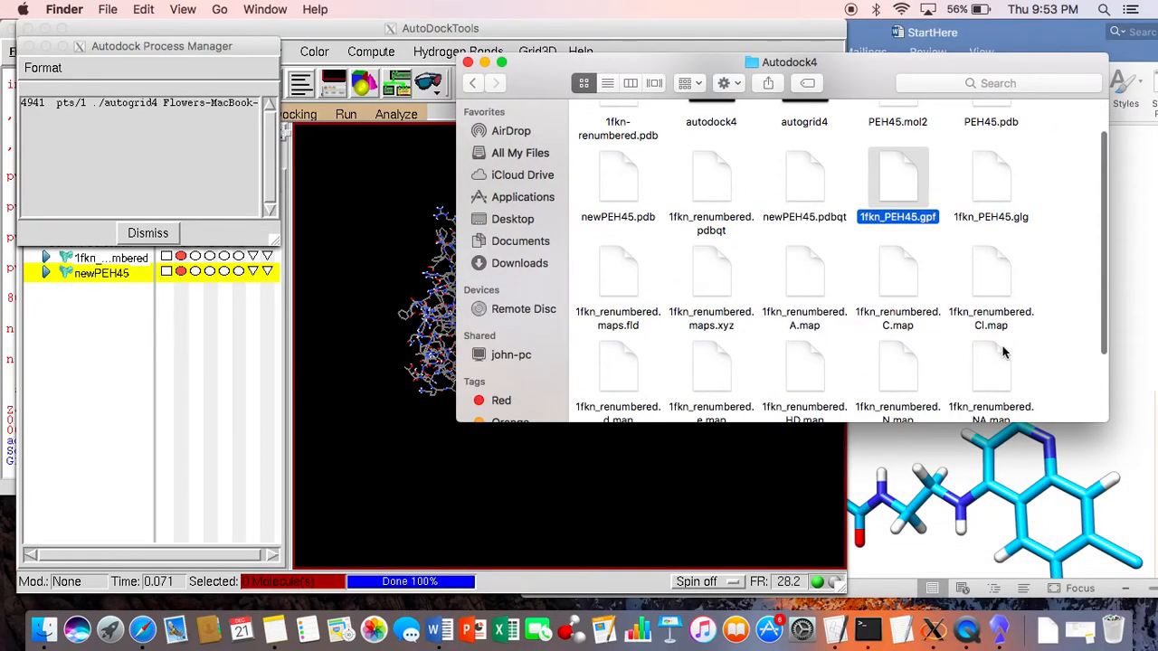
{"action": "scroll", "coordinate": [1002, 351], "scroll_direction": "down", "scroll_amount": 2}
{"action": "scroll", "coordinate": [1002, 351], "scroll_direction": "down", "scroll_amount": 2}
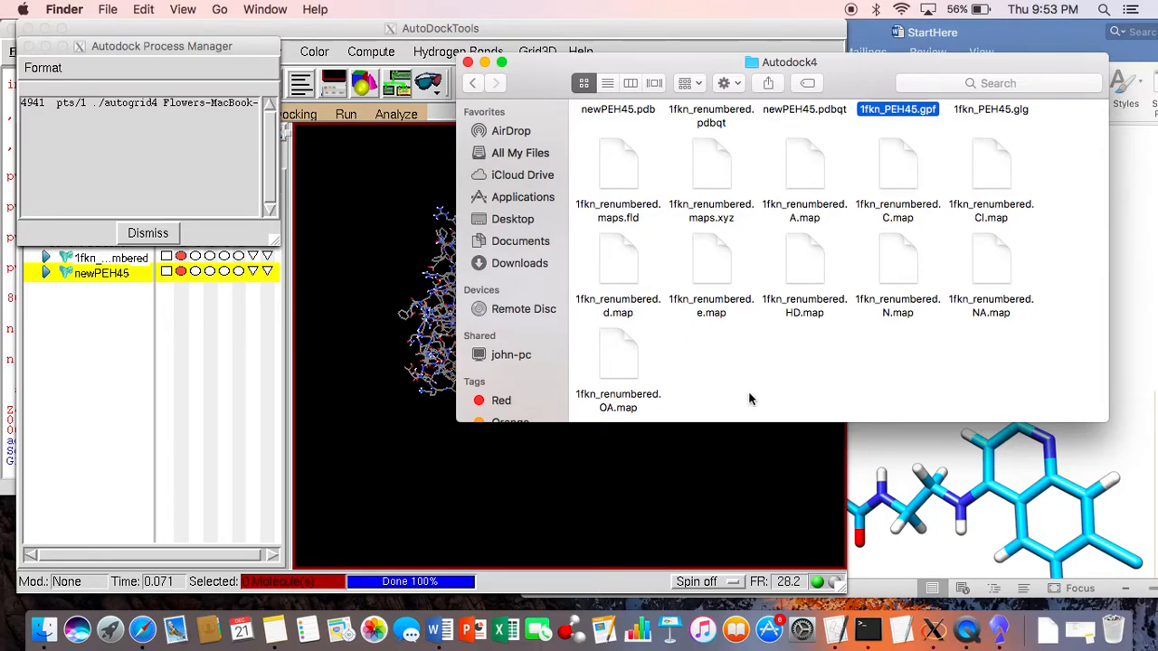
{"action": "left_click", "coordinate": [711, 467]}
{"action": "left_click_drag", "start_coordinate": [691, 29], "coordinate": [945, 28]}
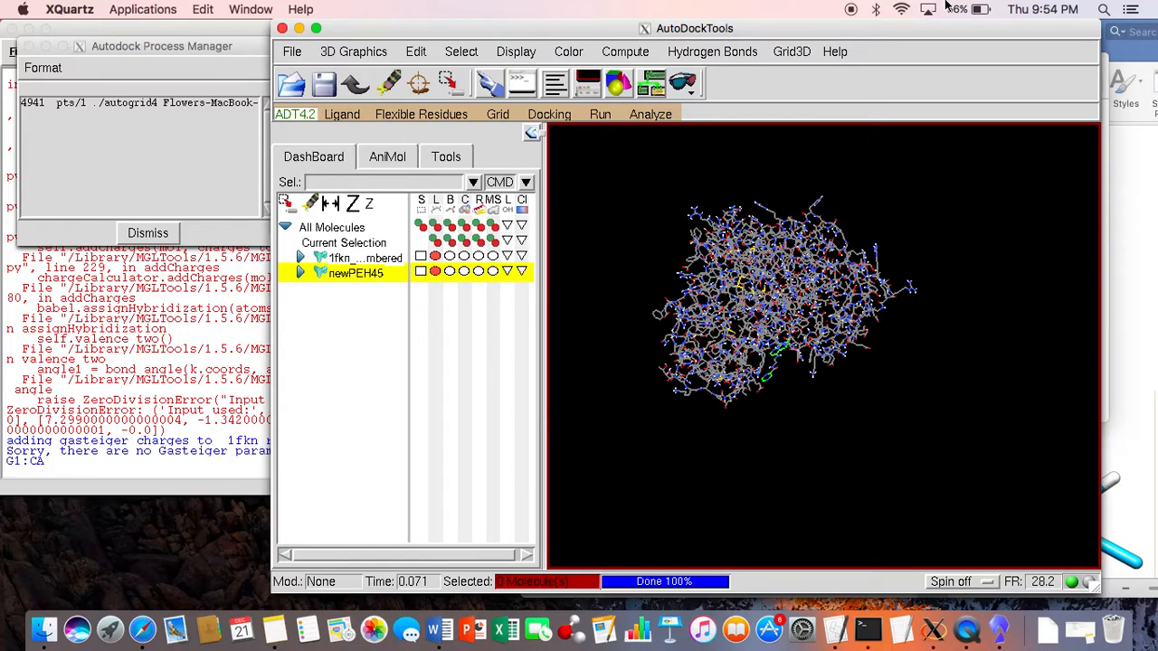
{"action": "mouse_move", "coordinate": [938, 30]}
{"action": "left_mouse_down"}
{"action": "mouse_move", "coordinate": [965, 295]}
{"action": "mouse_move", "coordinate": [914, 30]}
{"action": "left_mouse_up"}
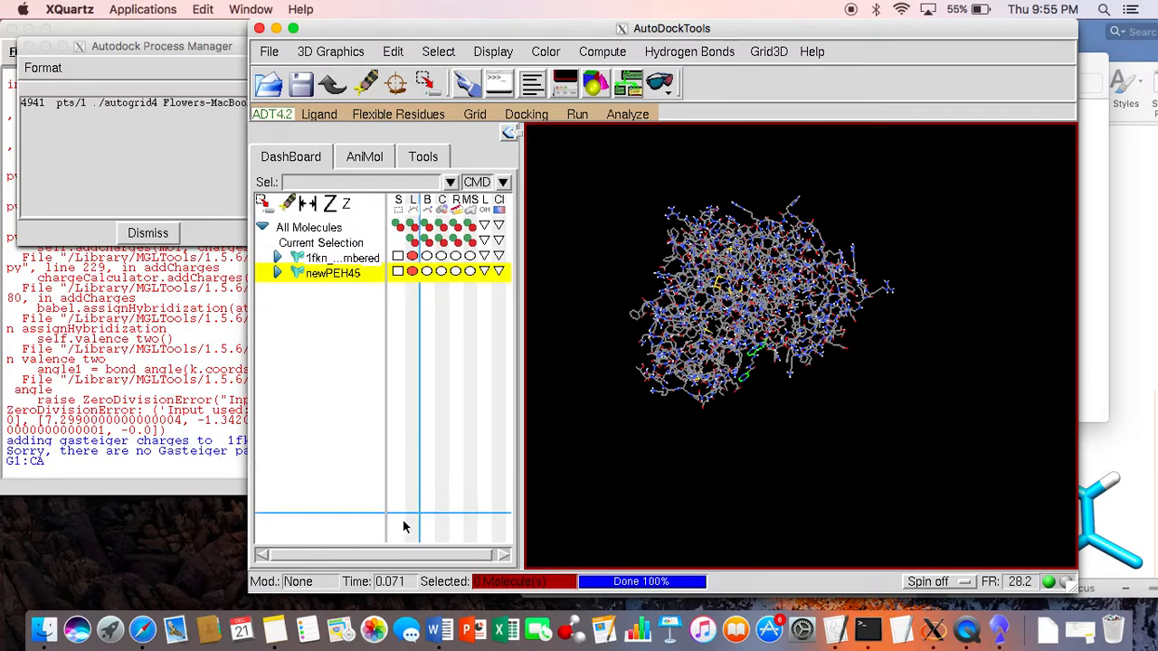
Step: Show the Autodock4 folder in Finder as a list to check the sizes and dates of the map files
{"action": "left_click", "coordinate": [43, 633]}
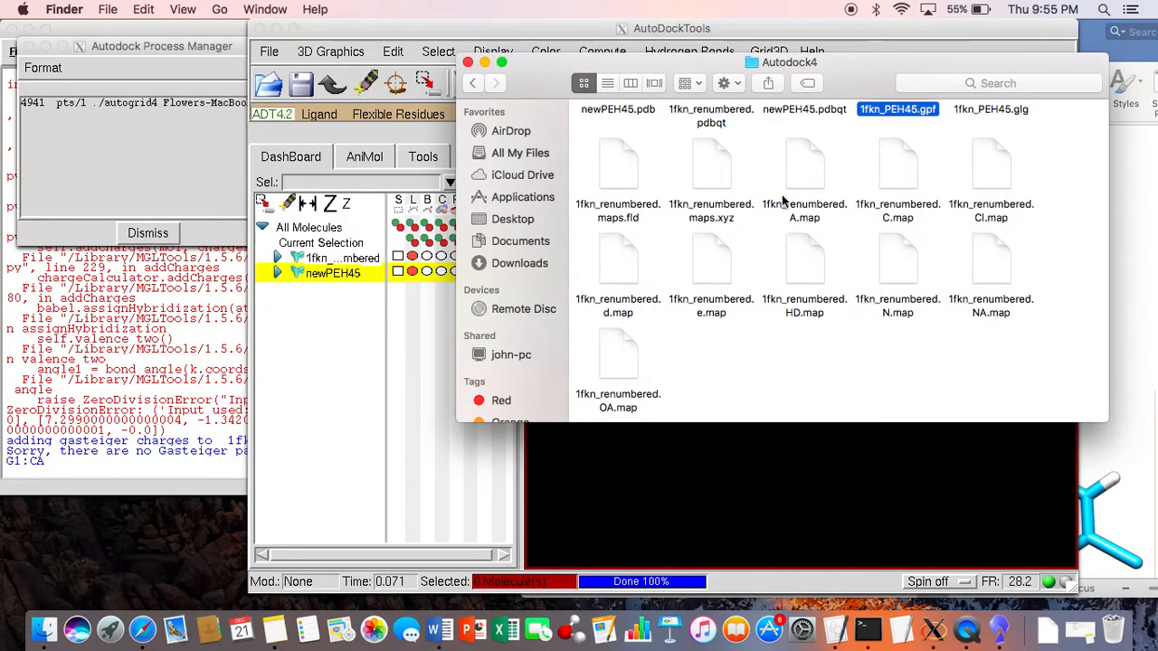
{"action": "left_click", "coordinate": [608, 84]}
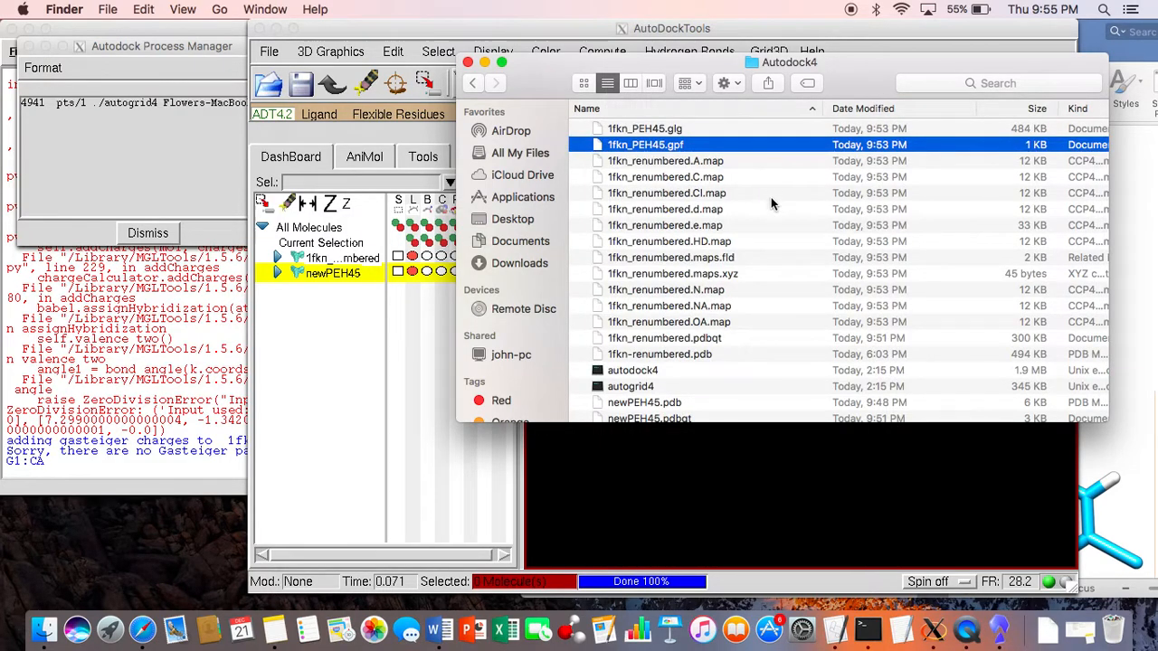
{"action": "scroll", "coordinate": [779, 231], "scroll_direction": "up", "scroll_amount": 1}
Step: Check the sizes of the map files and 1fkn_PEH45.glg in the Autodock4 folder, and return to AutoDockTools
{"action": "left_click", "coordinate": [133, 50]}
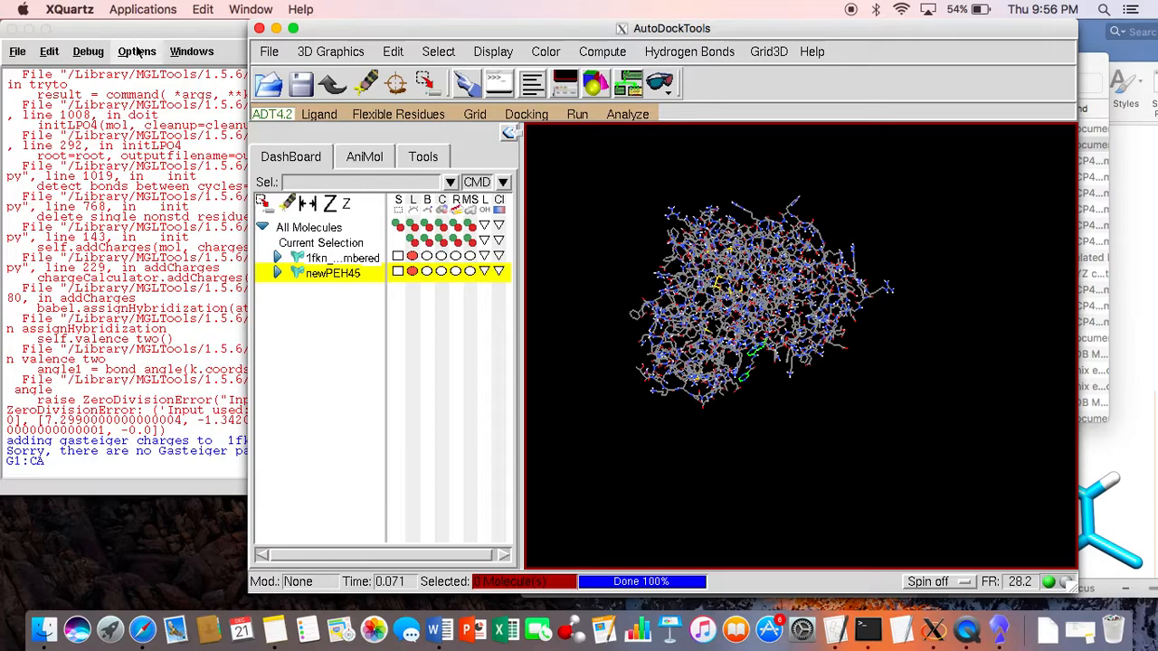
{"action": "left_click_drag", "start_coordinate": [331, 37], "coordinate": [260, 218]}
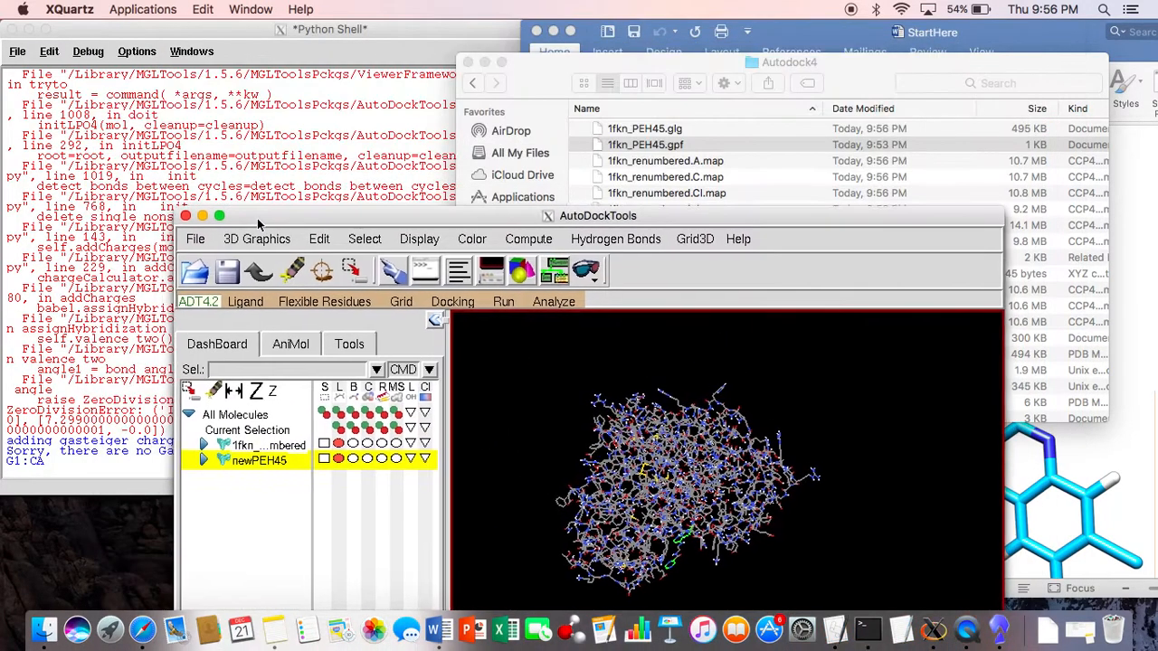
{"action": "left_click", "coordinate": [718, 140]}
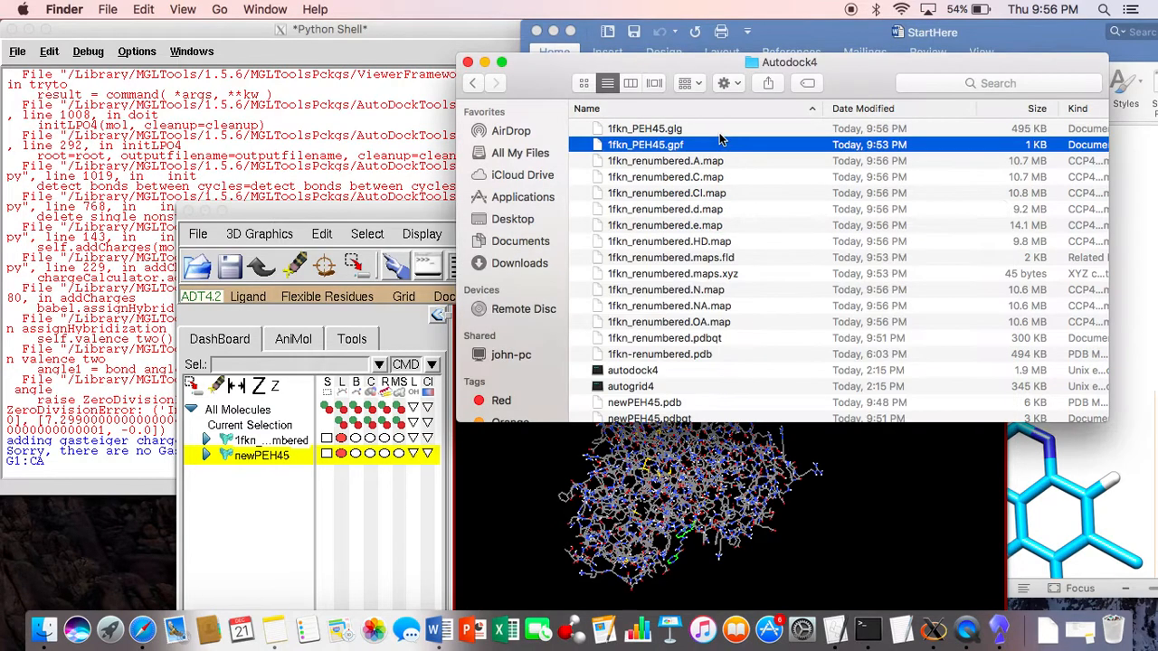
{"action": "left_click", "coordinate": [721, 130]}
{"action": "left_click", "coordinate": [715, 471]}
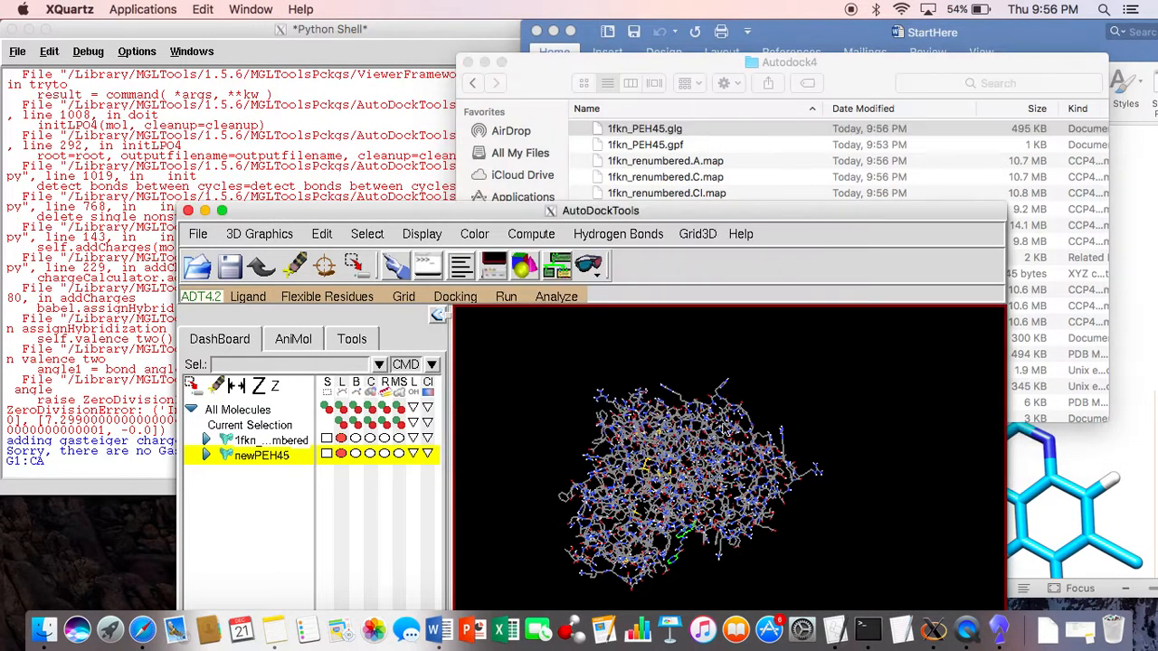
{"action": "left_click_drag", "start_coordinate": [793, 210], "coordinate": [747, 18]}
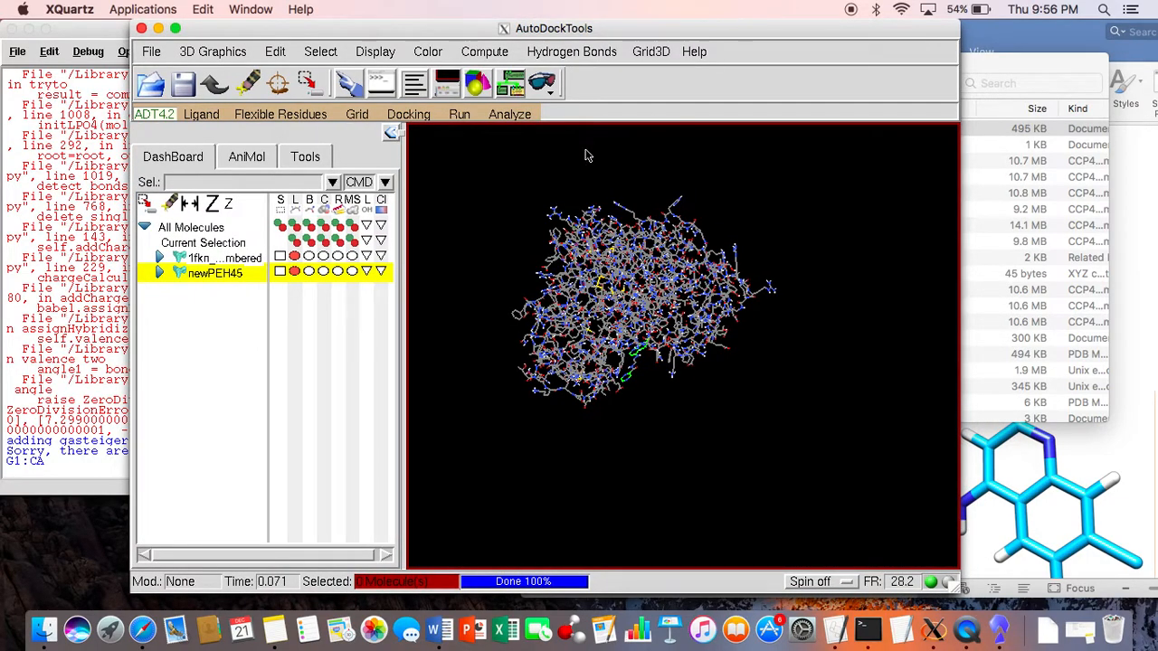
Step: Set 1fkn_renumbered.pdbqt as the rigid macromolecule file for the docking
{"action": "left_click", "coordinate": [409, 114]}
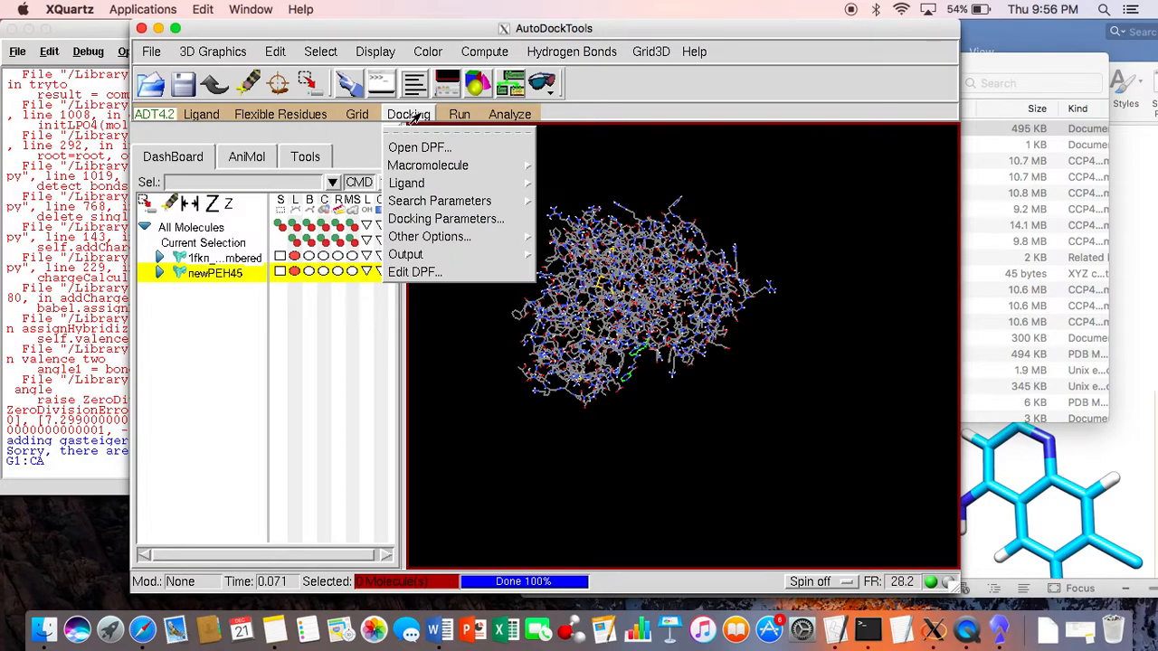
{"action": "mouse_move", "coordinate": [458, 165]}
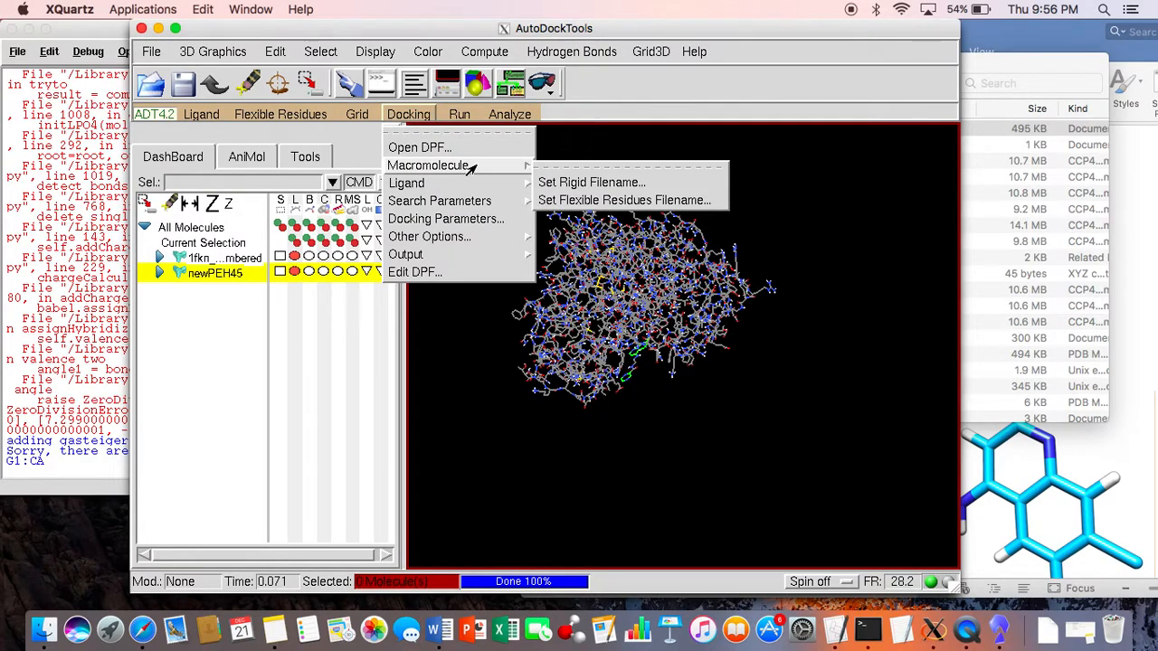
{"action": "left_click", "coordinate": [547, 183]}
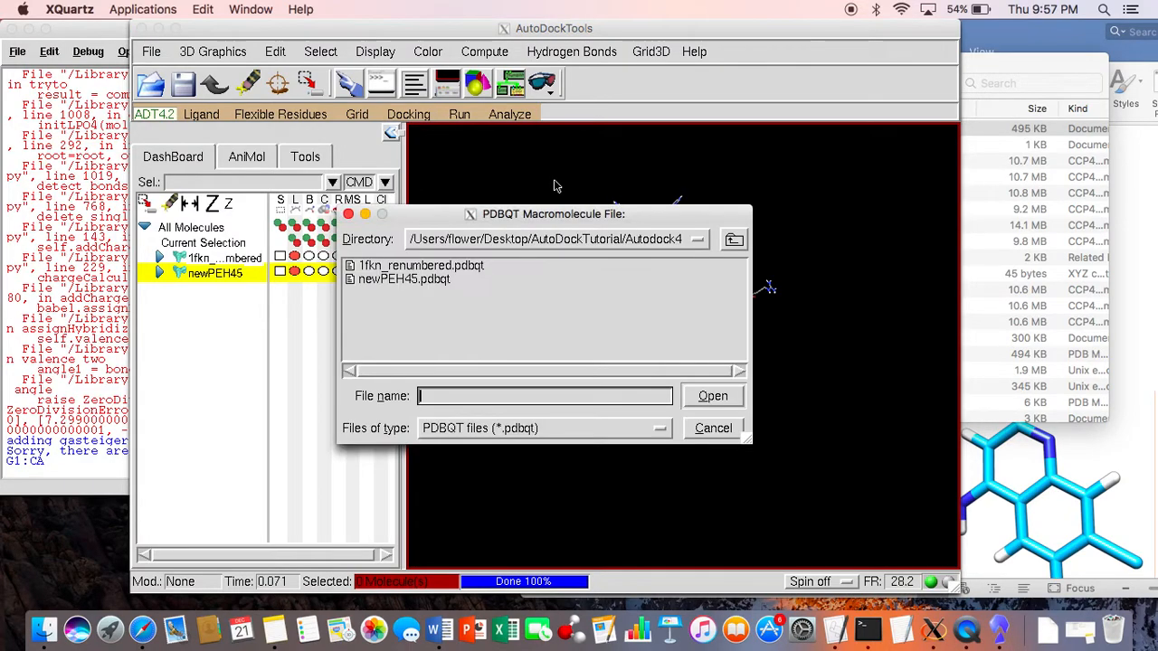
{"action": "left_click", "coordinate": [477, 266]}
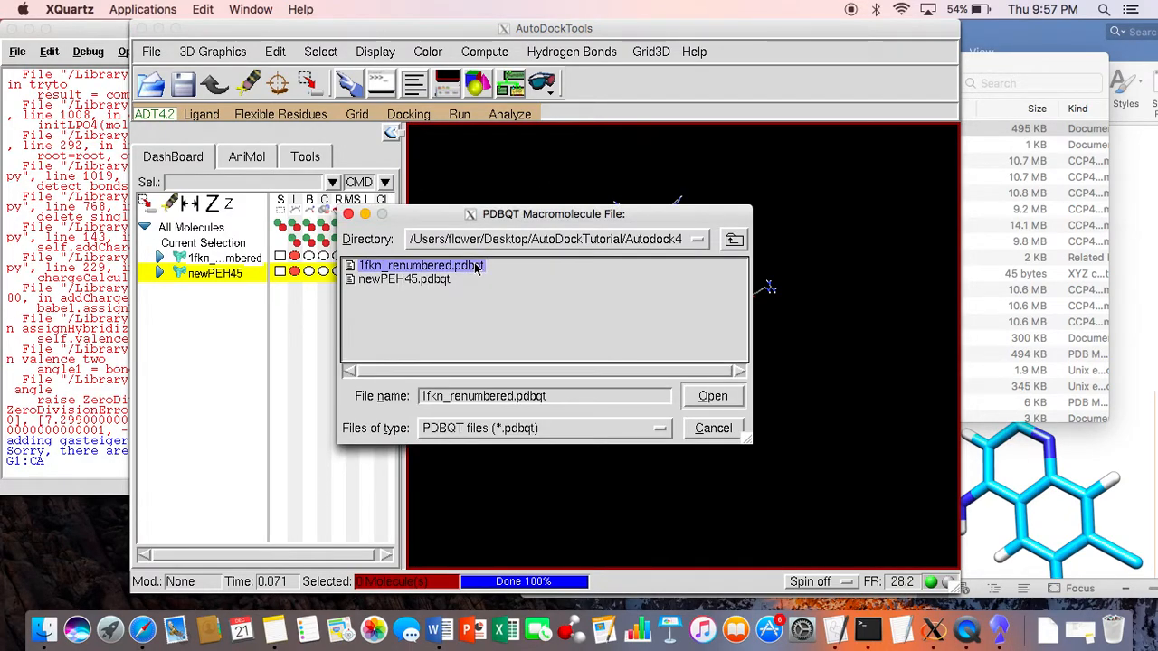
{"action": "left_click", "coordinate": [713, 395]}
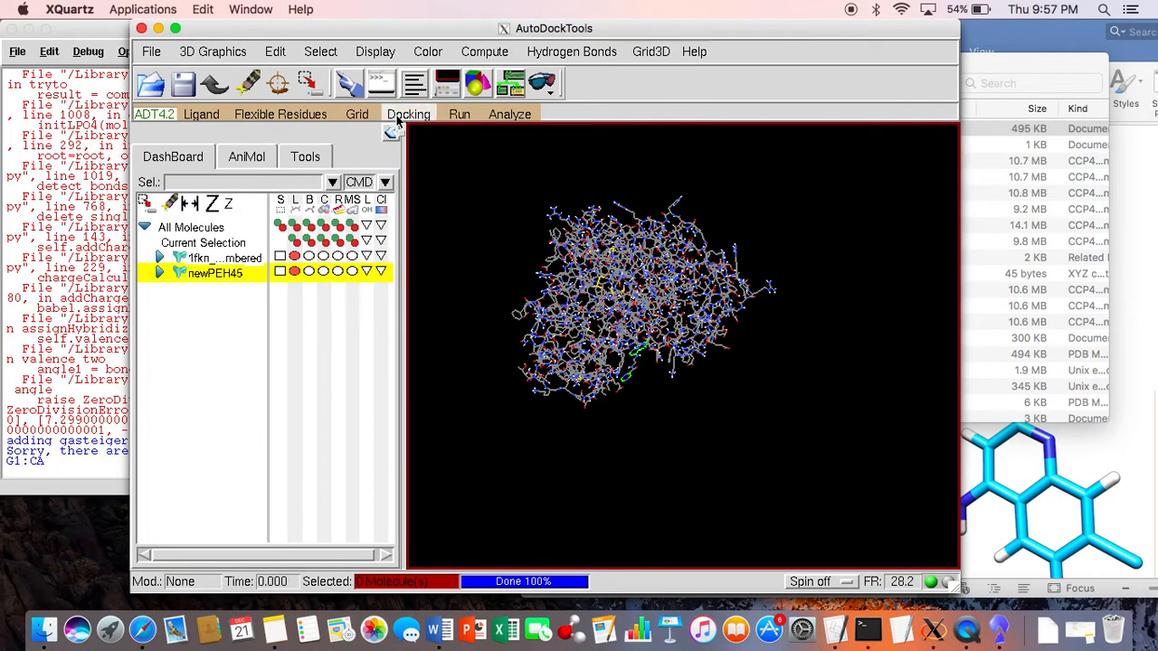
Step: Choose newPEH45 as the docking ligand and accept its parameters with random initial position, dihedral offset and dihedrals
{"action": "left_click", "coordinate": [408, 115]}
{"action": "mouse_move", "coordinate": [416, 185]}
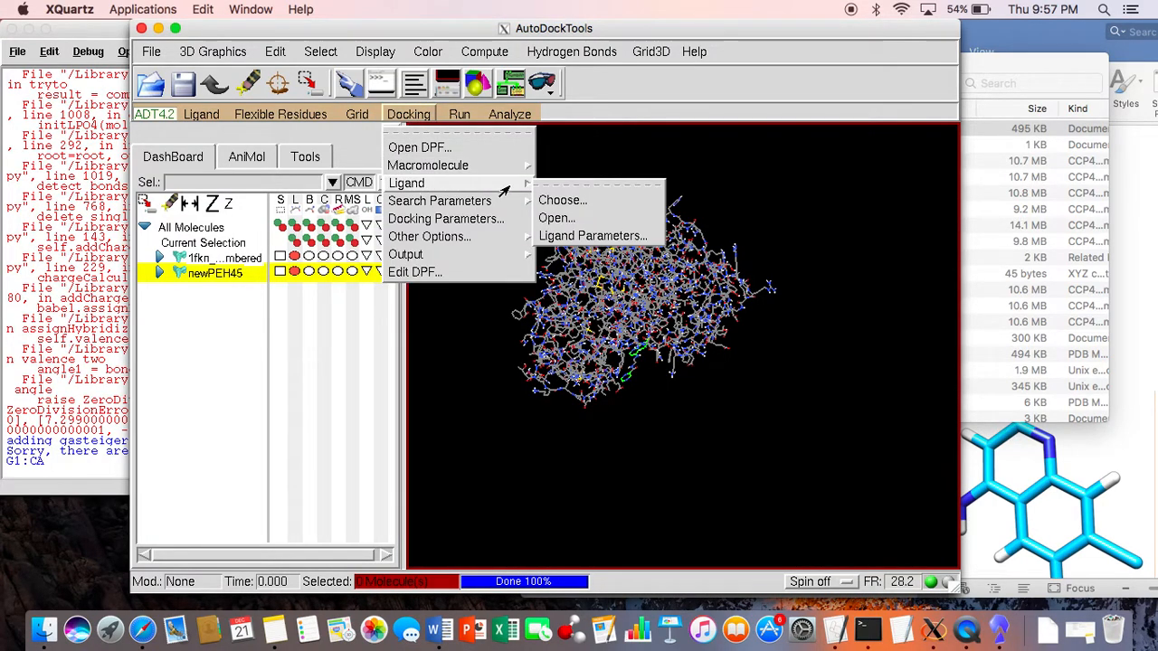
{"action": "left_click", "coordinate": [559, 200]}
{"action": "left_click", "coordinate": [514, 106]}
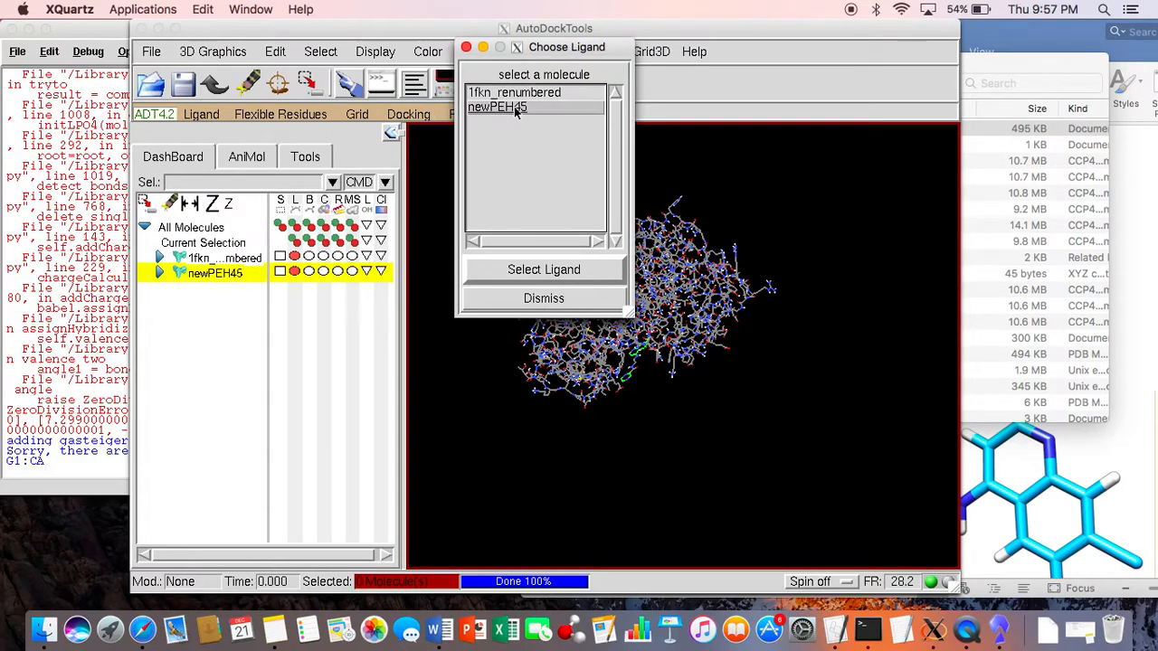
{"action": "left_click", "coordinate": [541, 269]}
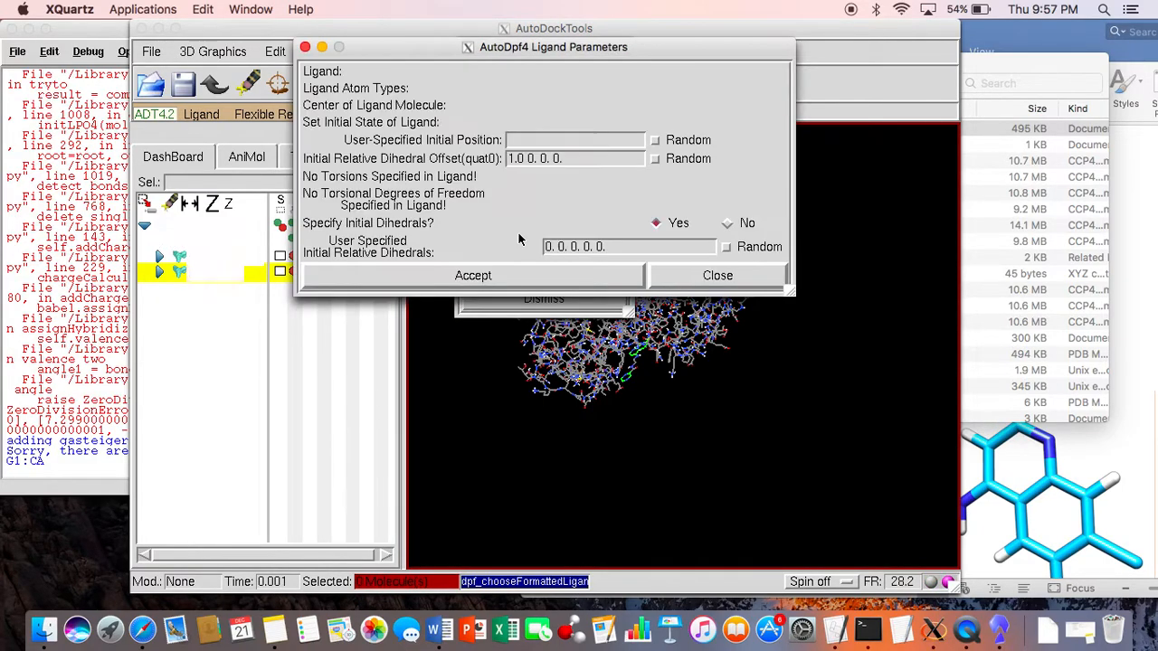
{"action": "left_click", "coordinate": [529, 323]}
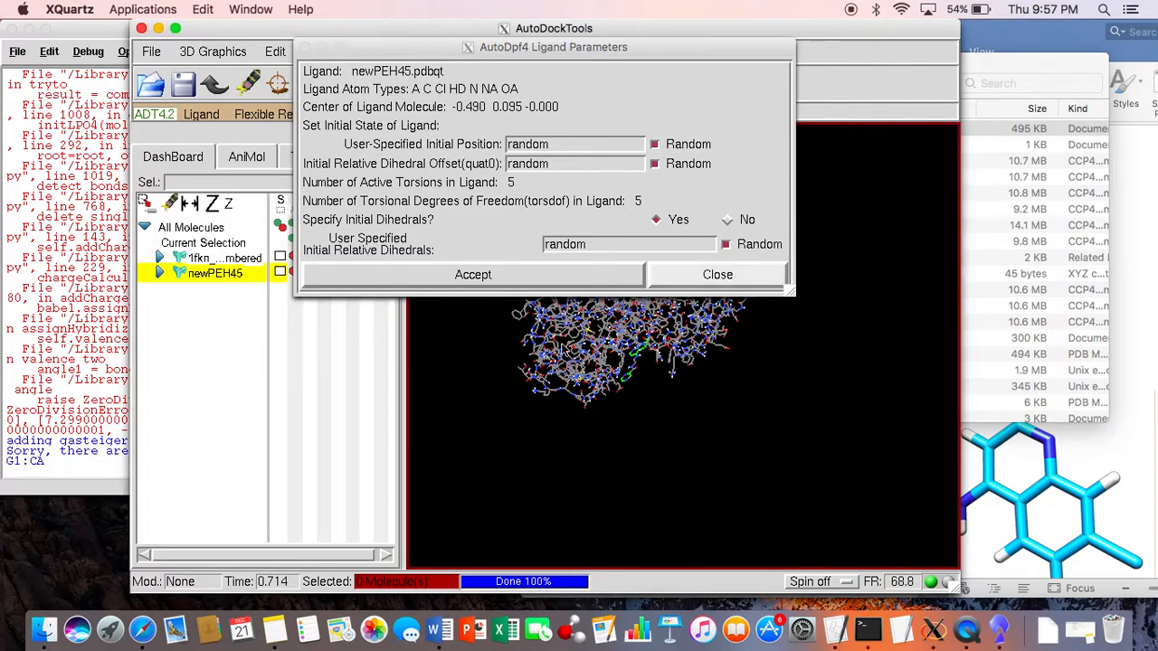
{"action": "left_click", "coordinate": [529, 283]}
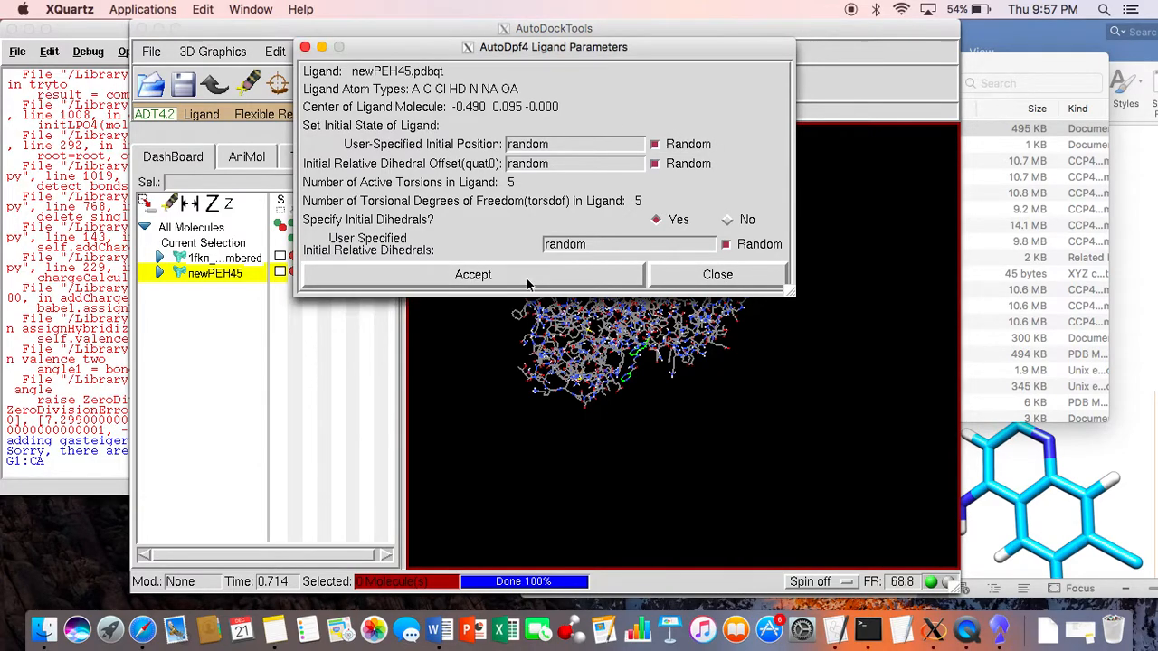
{"action": "left_click", "coordinate": [528, 284]}
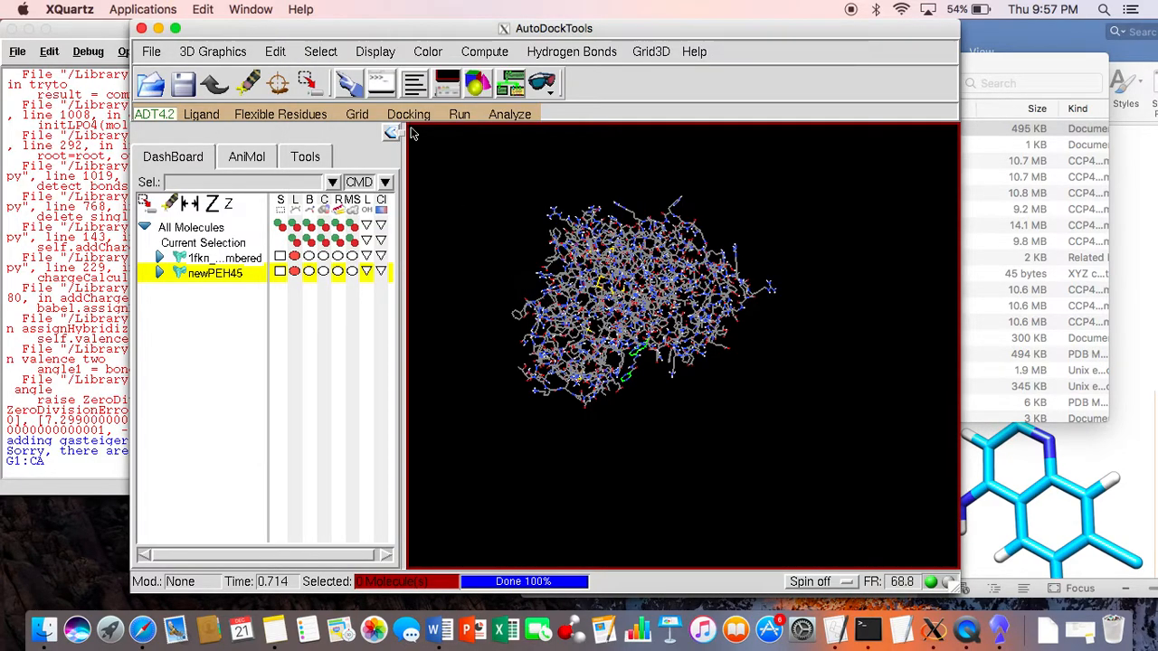
Step: Set the genetic algorithm search parameters to 25 GA runs with the short maximum number of evals, and accept them
{"action": "left_click", "coordinate": [411, 119]}
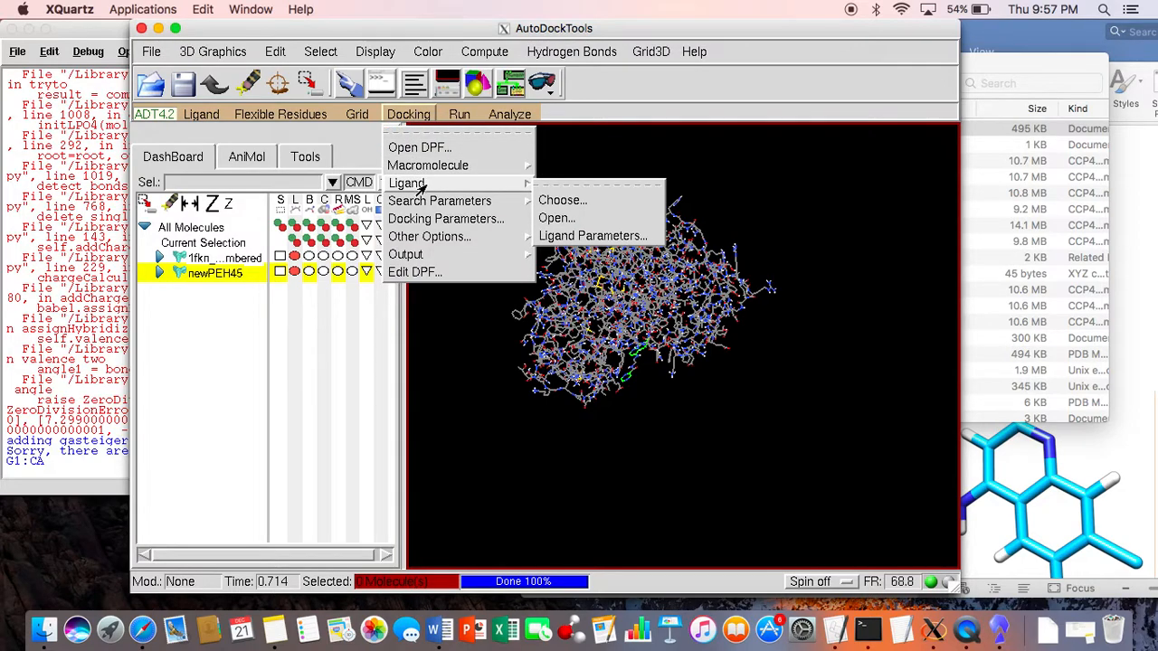
{"action": "mouse_move", "coordinate": [425, 201]}
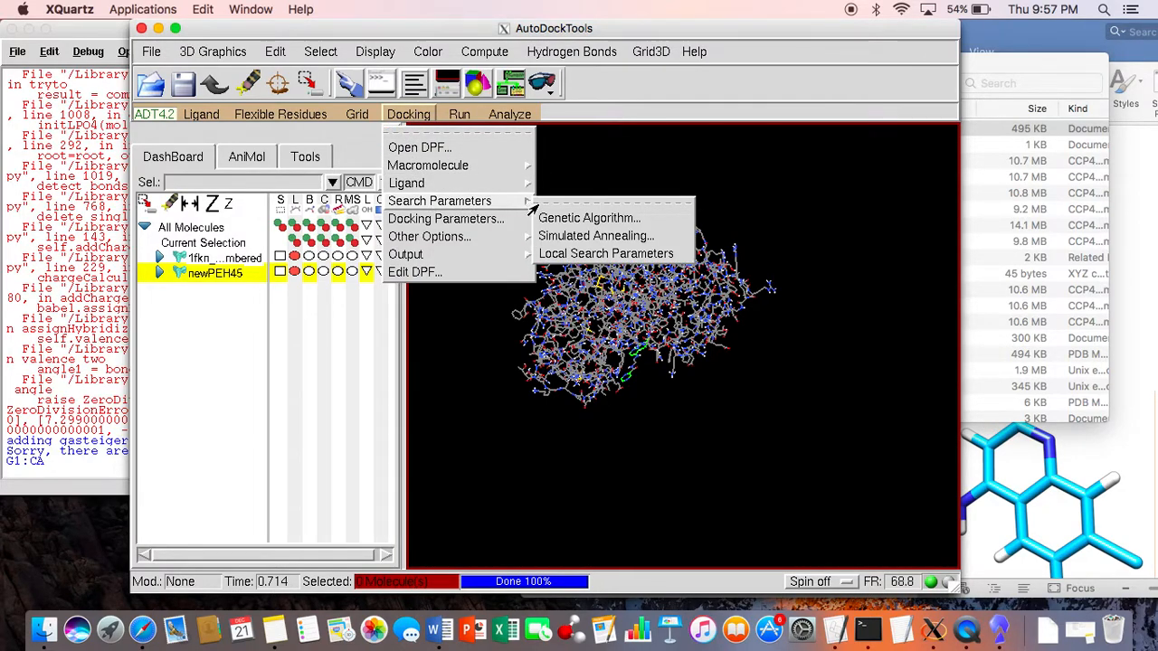
{"action": "left_click", "coordinate": [565, 220]}
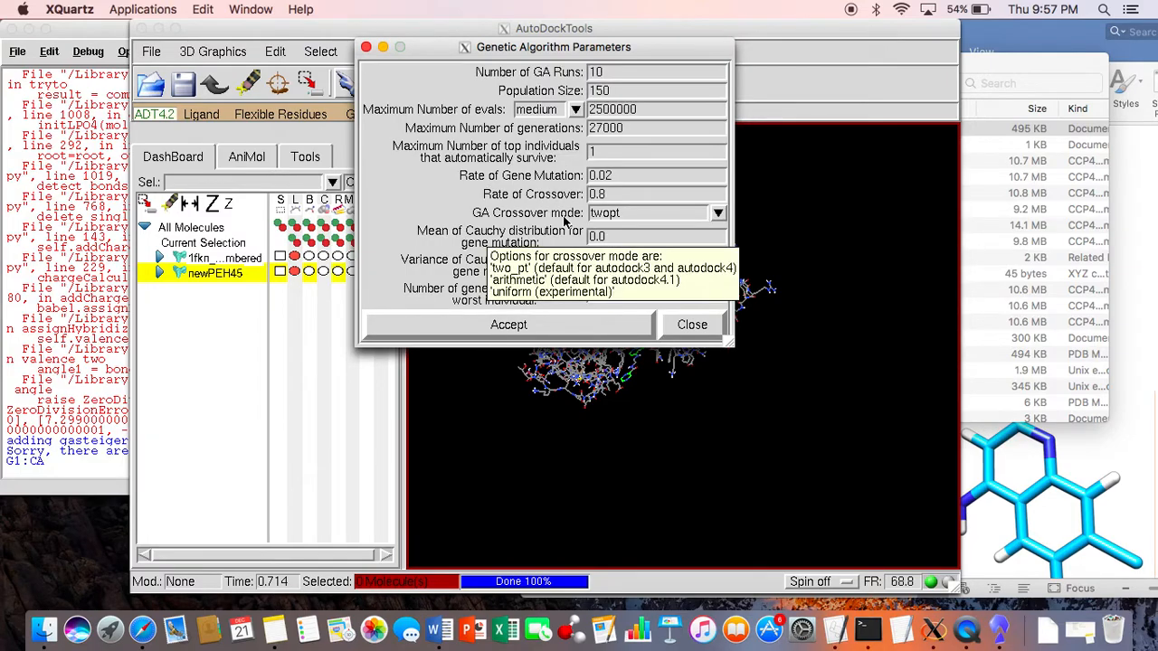
{"action": "left_click", "coordinate": [576, 110]}
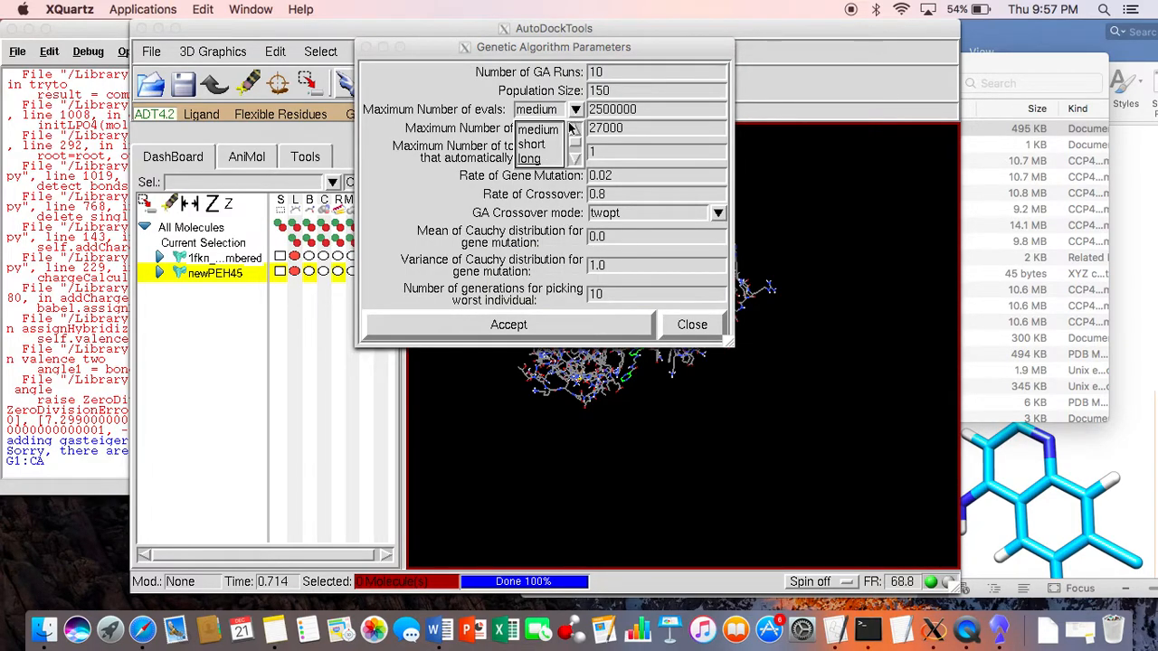
{"action": "left_click", "coordinate": [548, 145]}
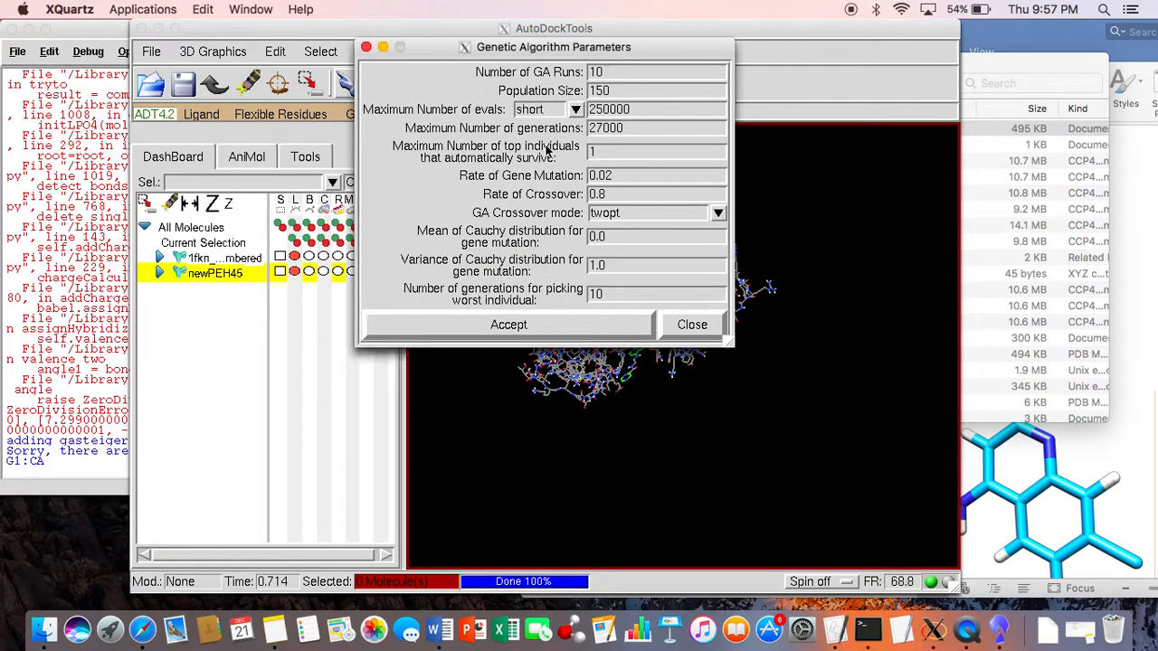
{"action": "double_click", "coordinate": [609, 76]}
{"action": "key", "text": "BackSpace"}
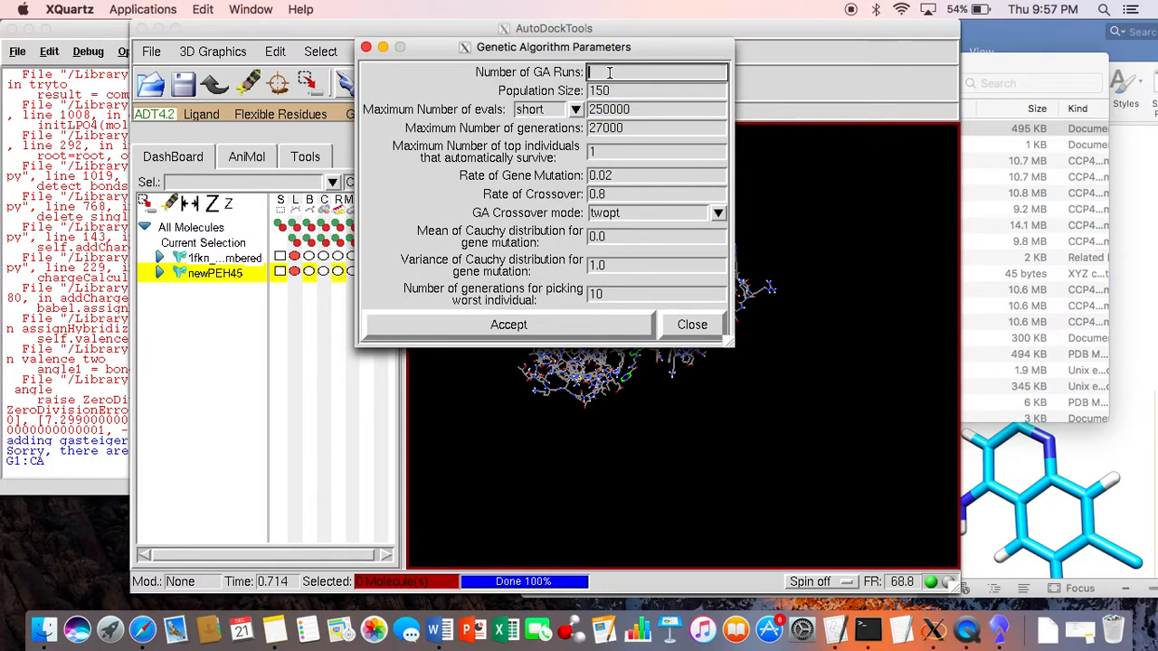
{"action": "type", "text": "25"}
{"action": "left_click", "coordinate": [550, 324]}
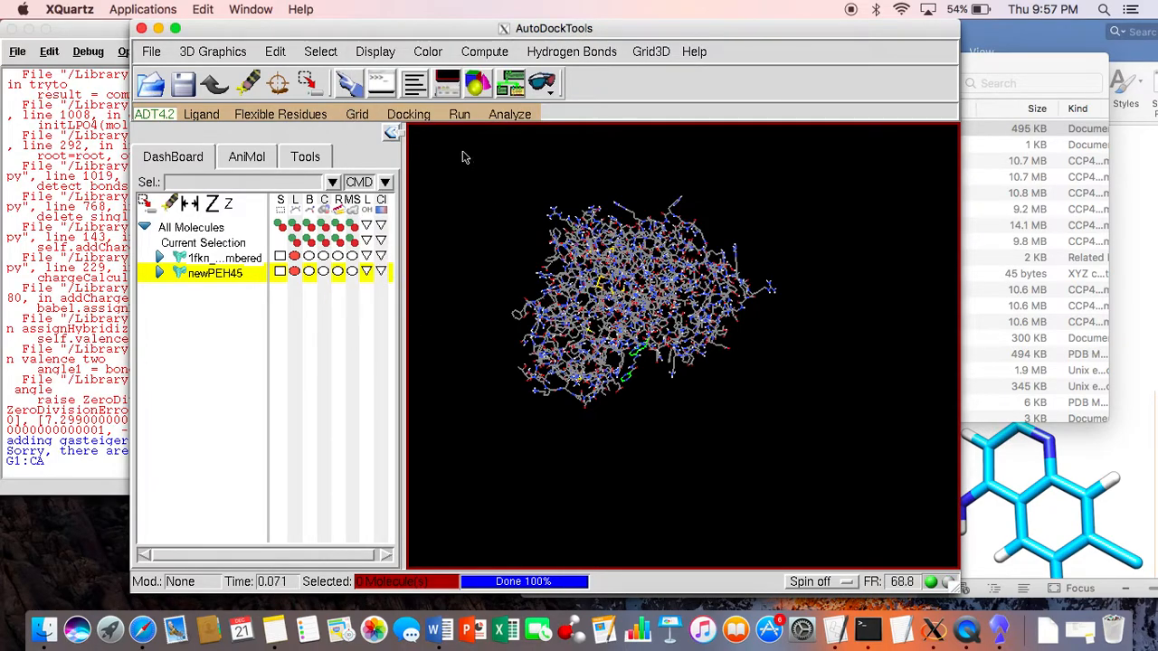
Step: Output the Lamarckian GA (4.2) docking parameters as PEH45.dpf in the Autodock4 folder
{"action": "left_click", "coordinate": [411, 115]}
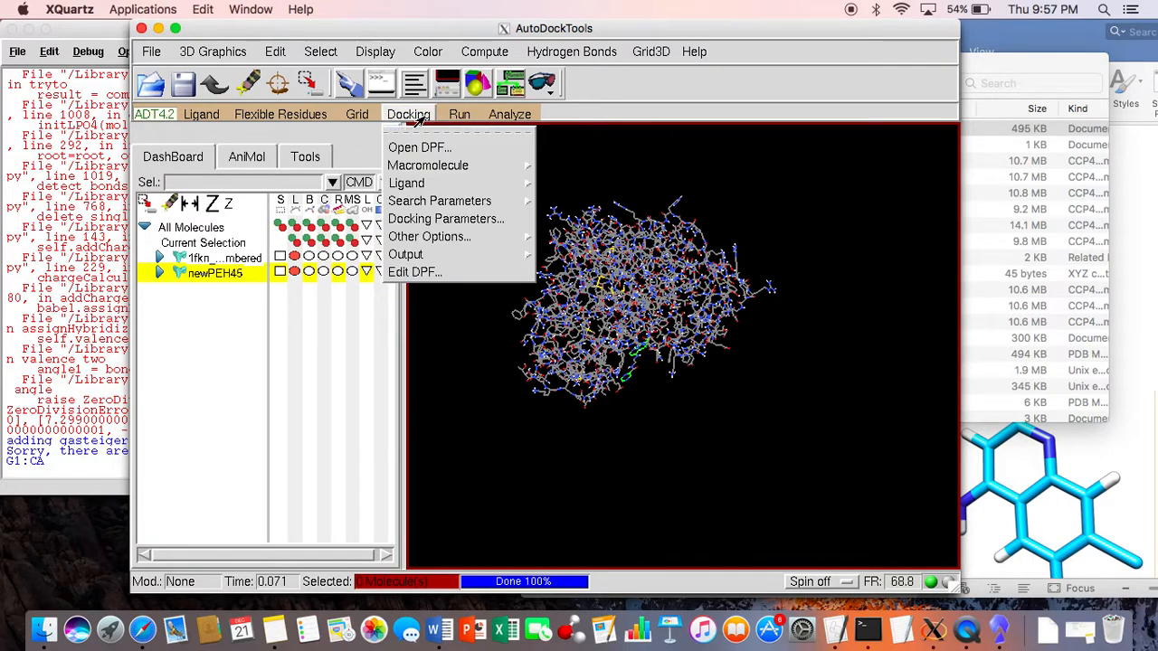
{"action": "mouse_move", "coordinate": [494, 242]}
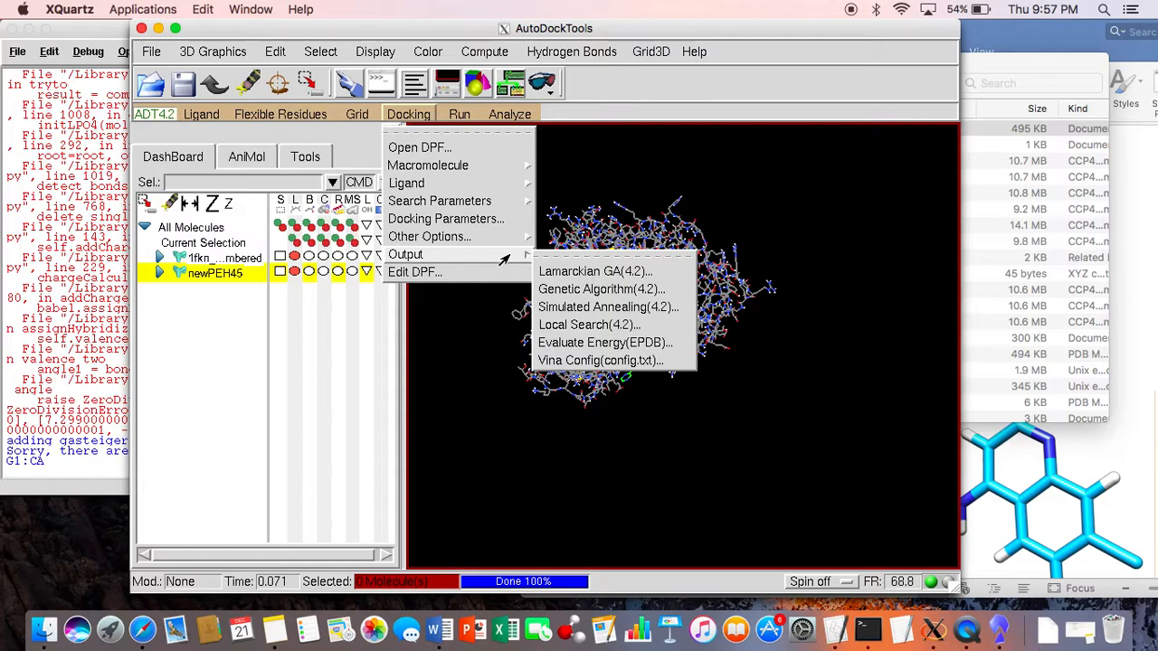
{"action": "left_click", "coordinate": [579, 274]}
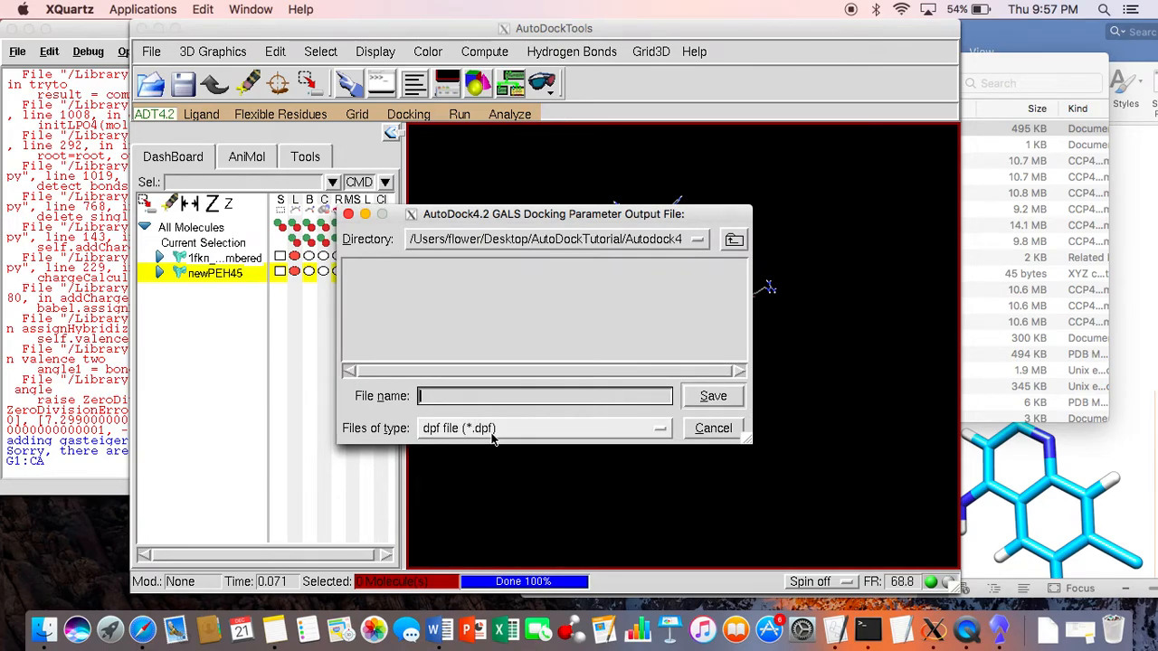
{"action": "type", "text": "PEH45"}
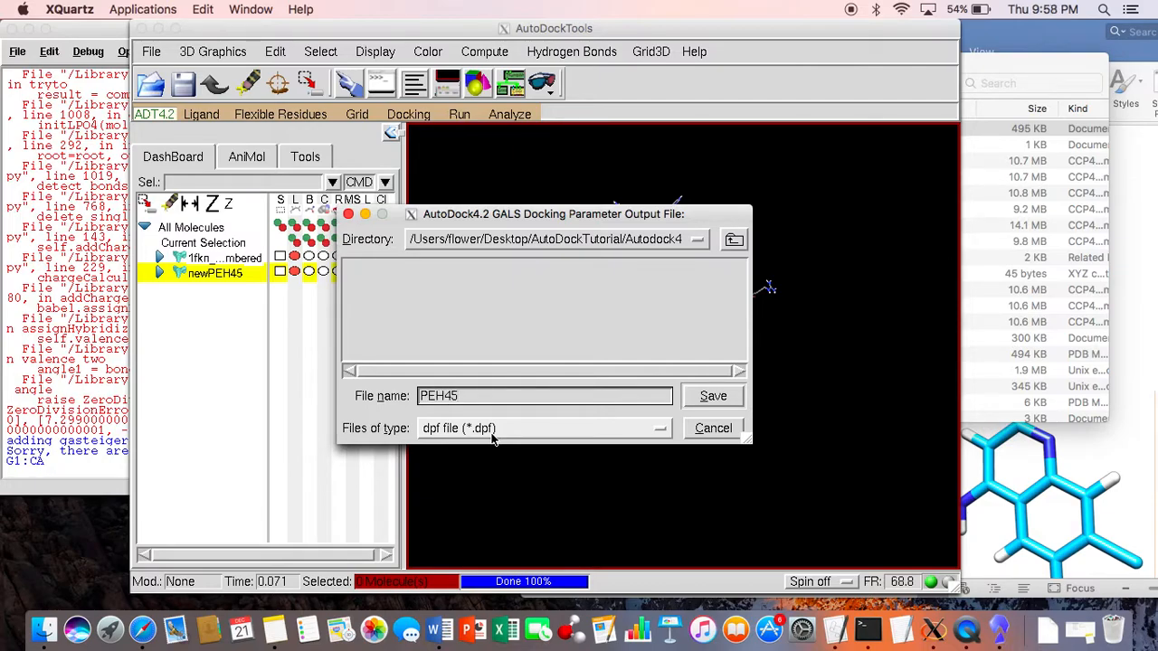
{"action": "type", "text": ".dpf"}
{"action": "left_click", "coordinate": [698, 396]}
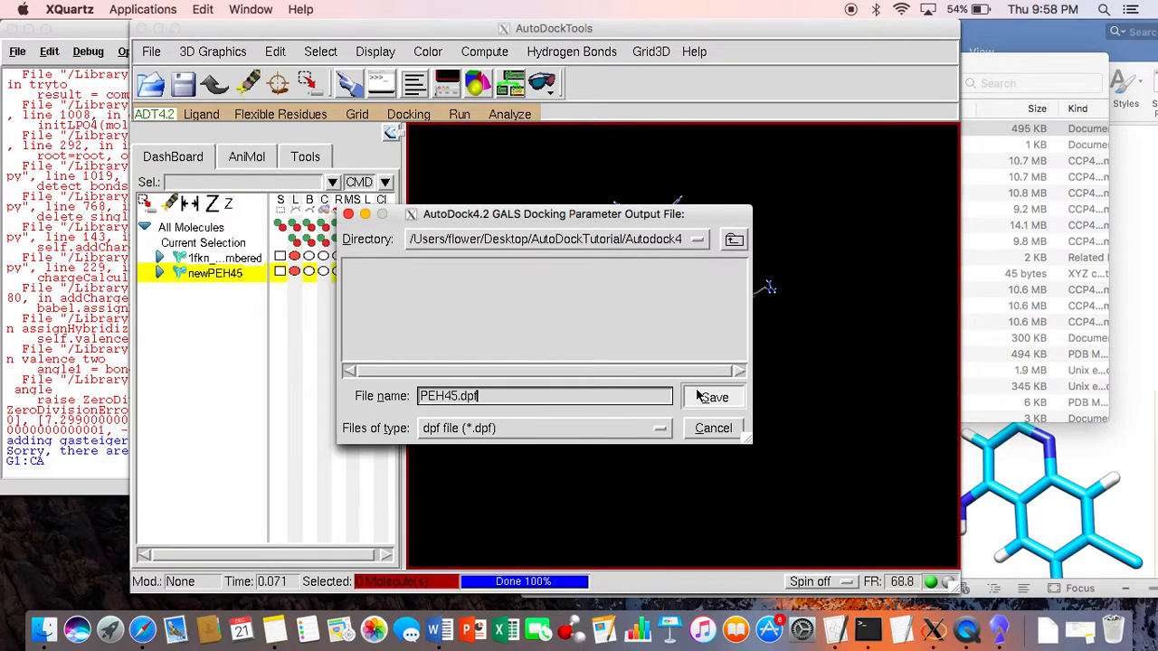
Step: Set up an AutoDock run with the autodock4 executable from the Autodock4 folder as its program
{"action": "left_click", "coordinate": [460, 114]}
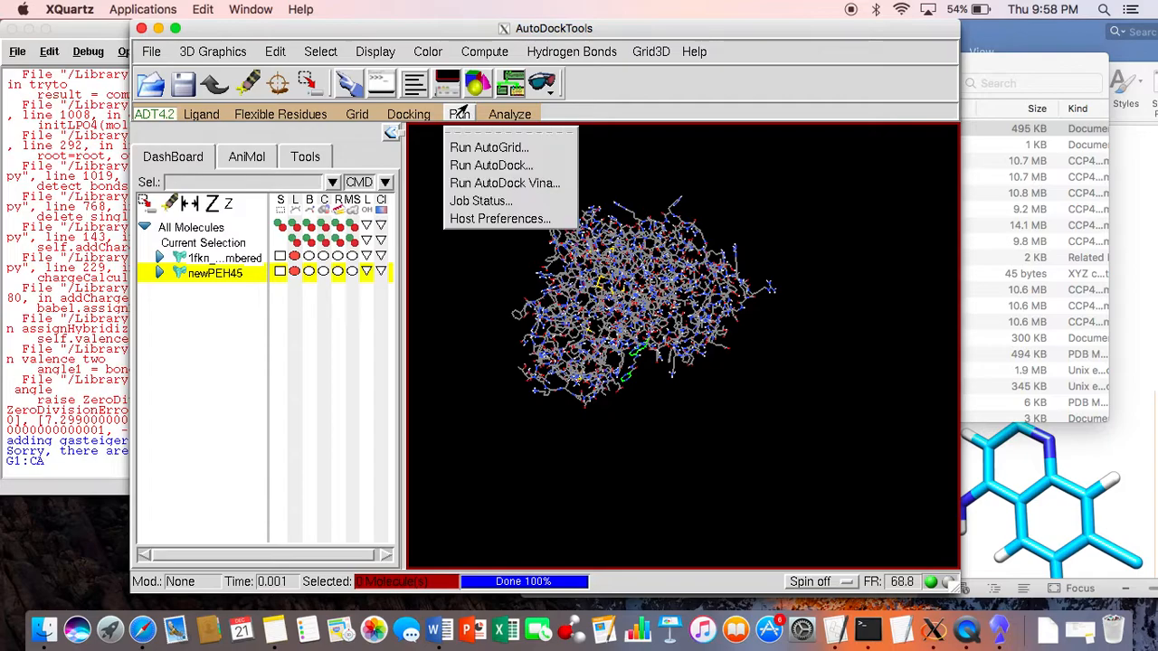
{"action": "left_click", "coordinate": [509, 166]}
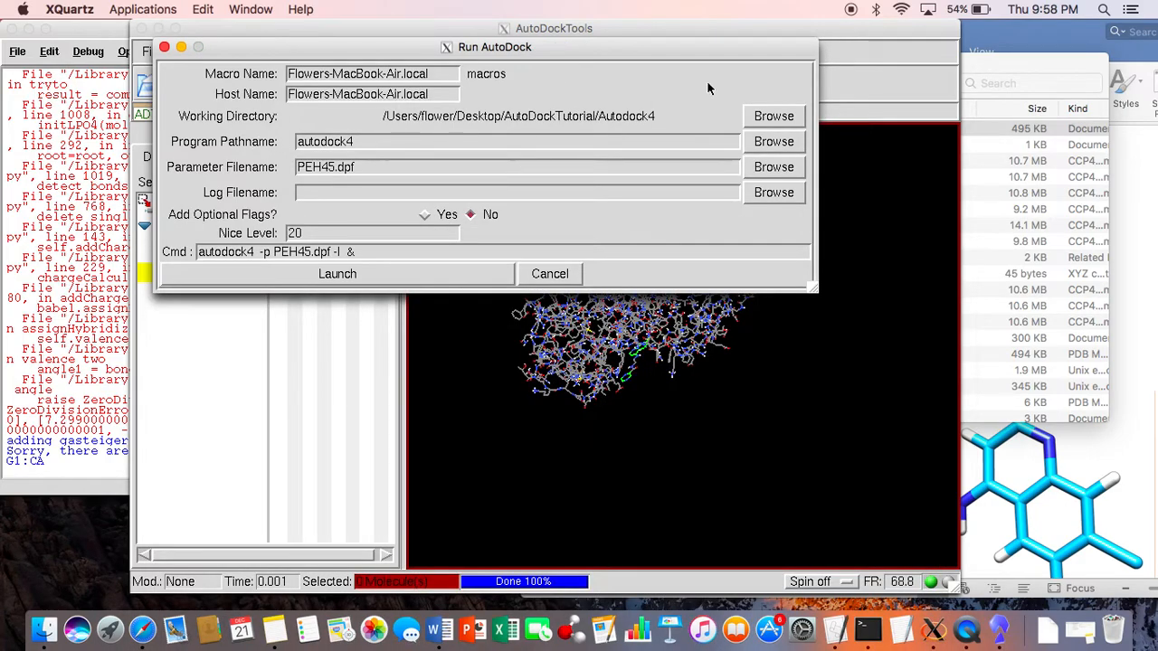
{"action": "left_click", "coordinate": [794, 150]}
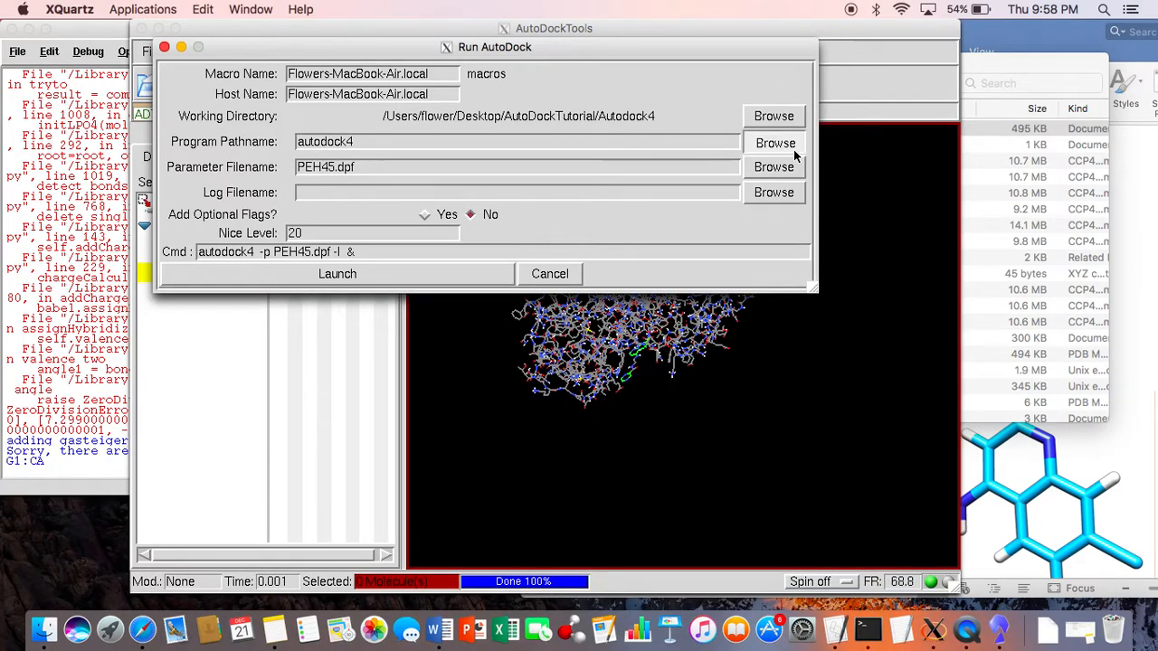
{"action": "left_click", "coordinate": [775, 145]}
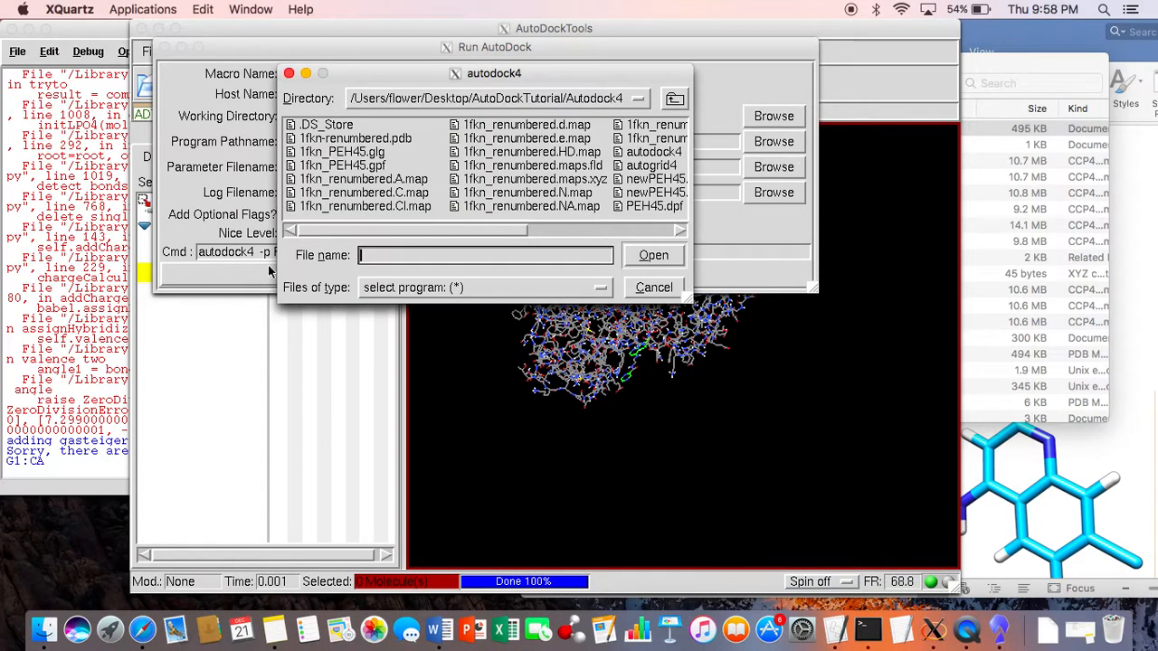
{"action": "left_click_drag", "start_coordinate": [452, 230], "coordinate": [592, 230]}
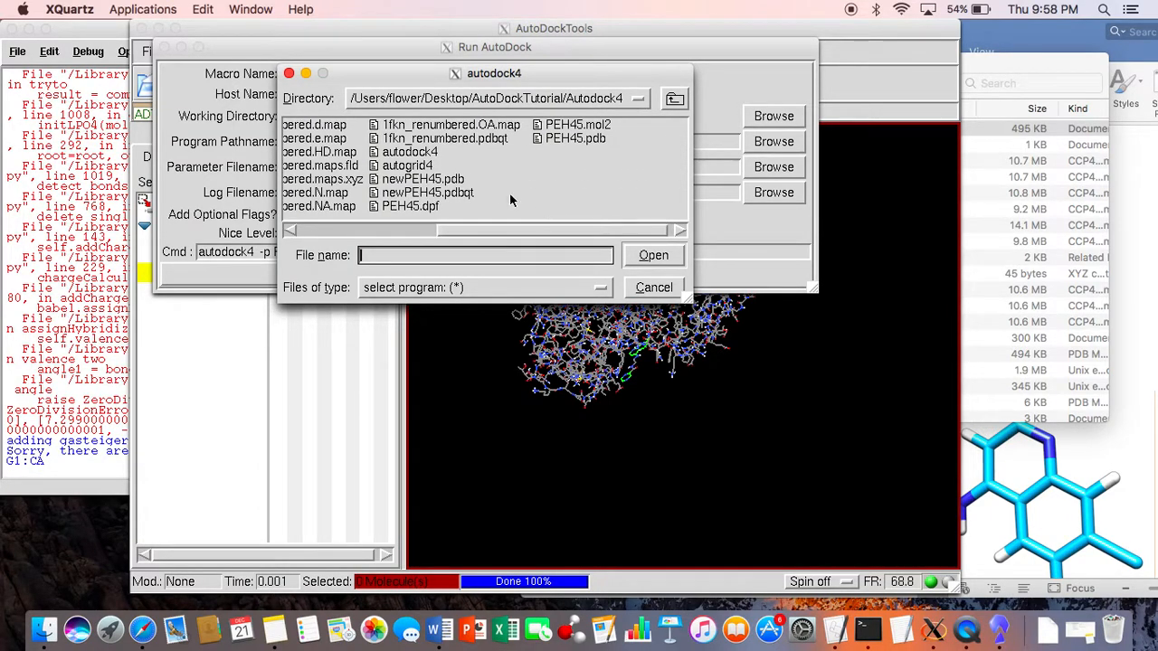
{"action": "left_click", "coordinate": [418, 152]}
{"action": "left_click", "coordinate": [668, 253]}
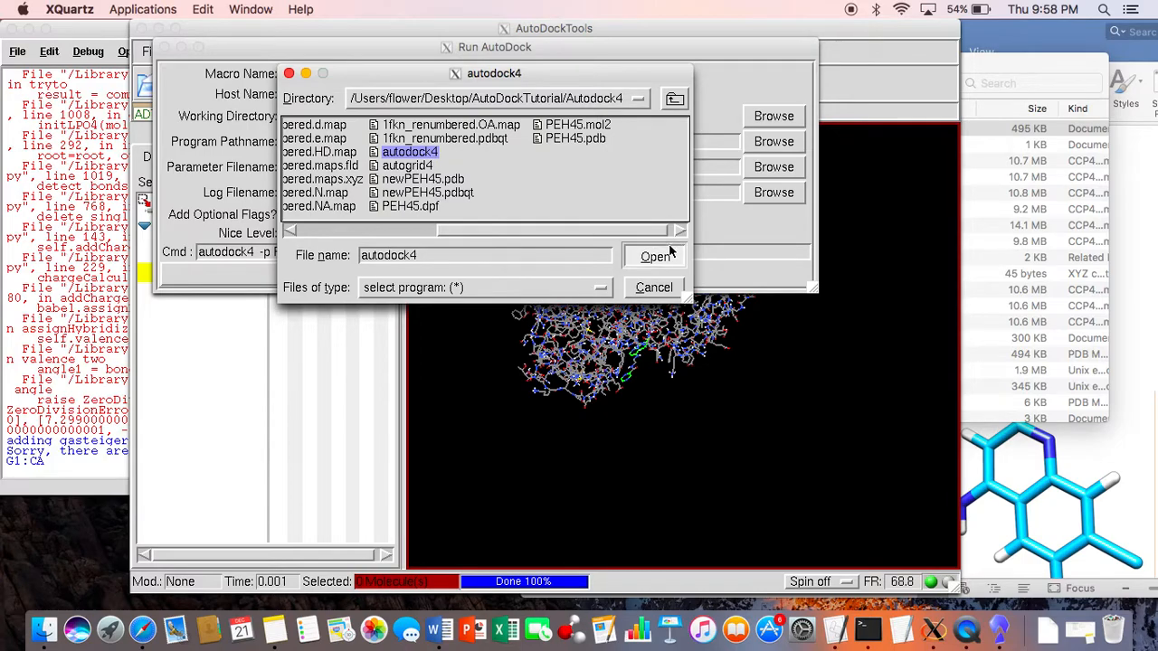
Step: Choose PEH45.dpf as the parameter file for the AutoDock run and launch the docking
{"action": "left_click", "coordinate": [776, 171]}
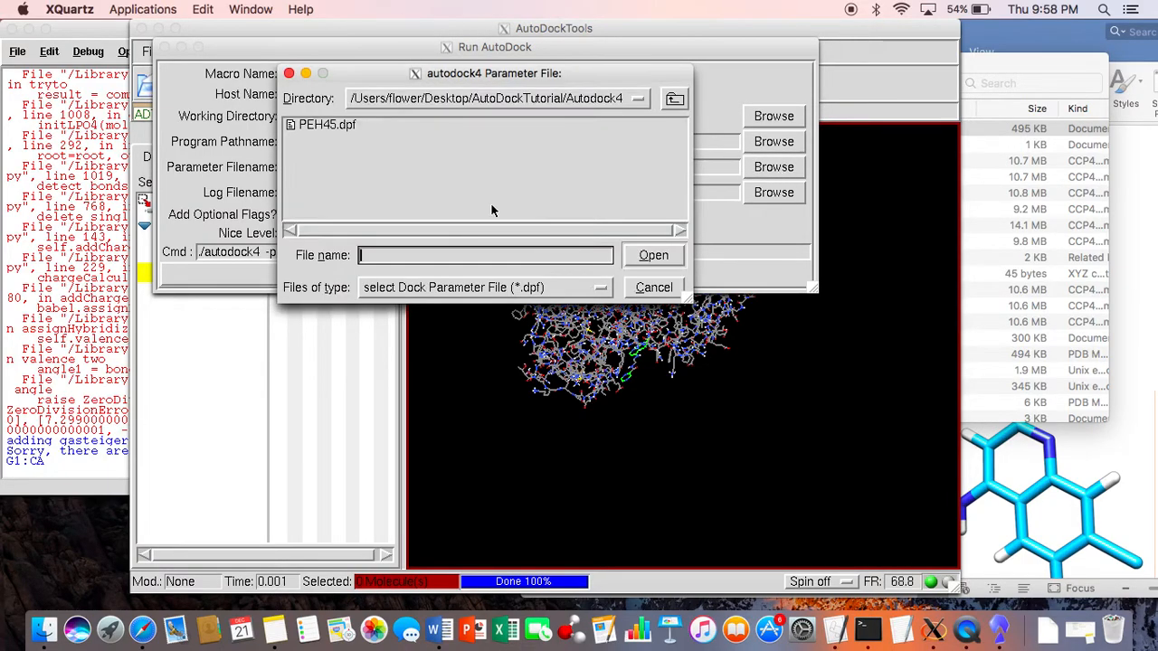
{"action": "left_click", "coordinate": [347, 134]}
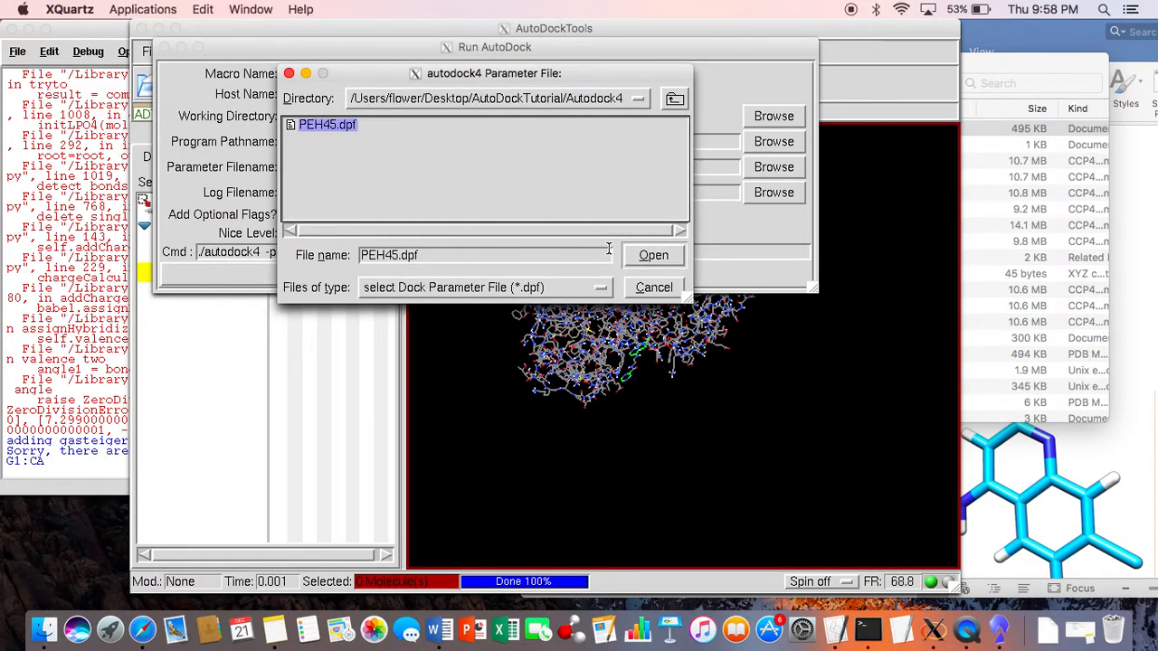
{"action": "left_click", "coordinate": [665, 258]}
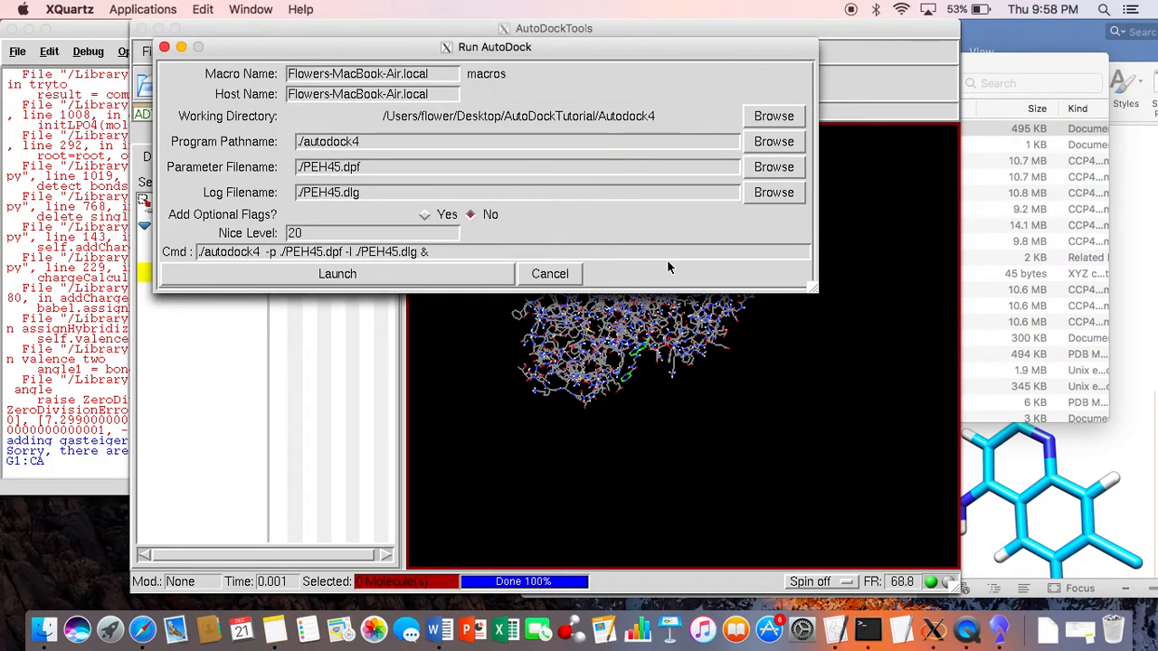
{"action": "left_click", "coordinate": [297, 278]}
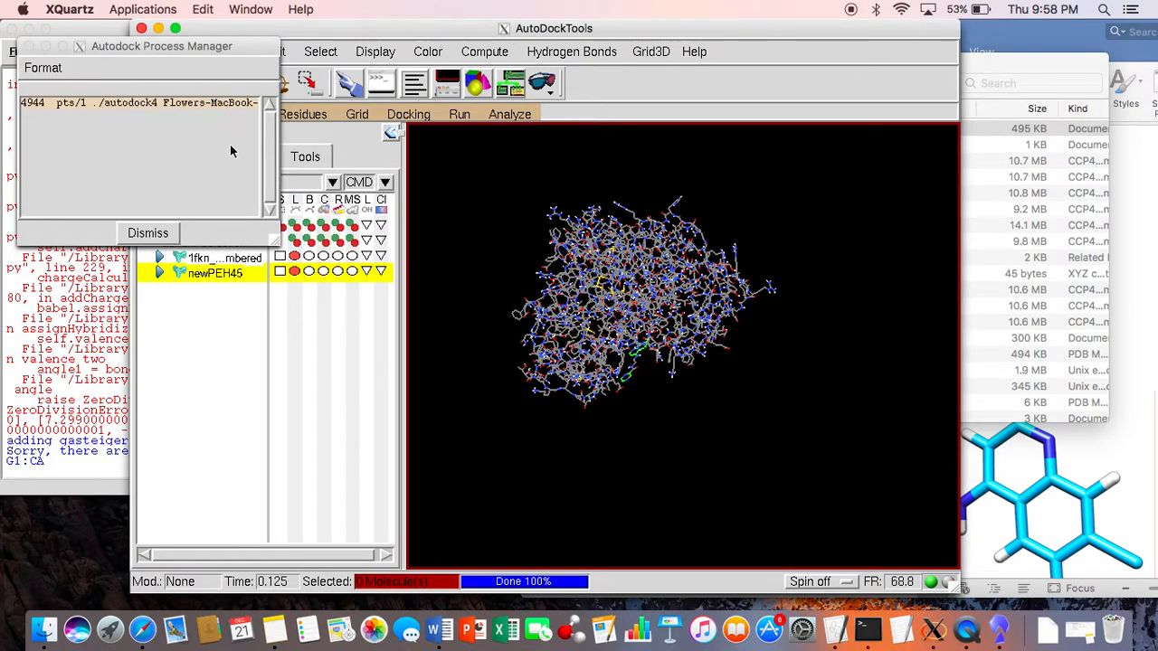
Step: Switch to Finder and check the files in the Autodock4 and AutodockVina folders
{"action": "left_click", "coordinate": [1037, 176]}
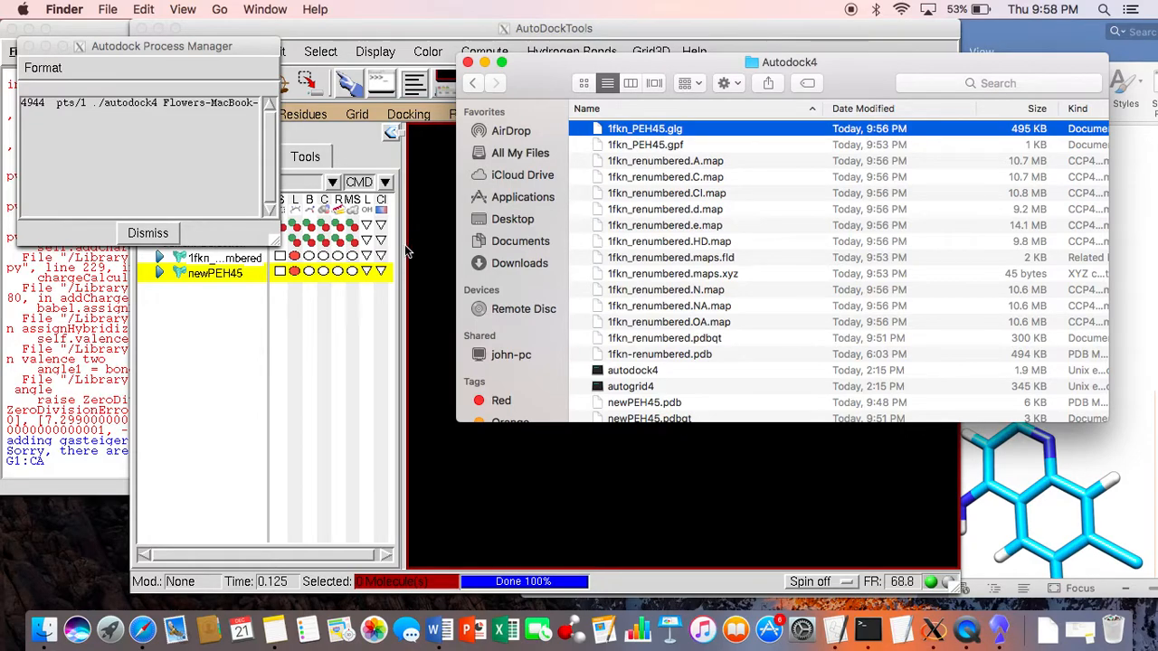
{"action": "scroll", "coordinate": [697, 313], "scroll_direction": "down", "scroll_amount": 3}
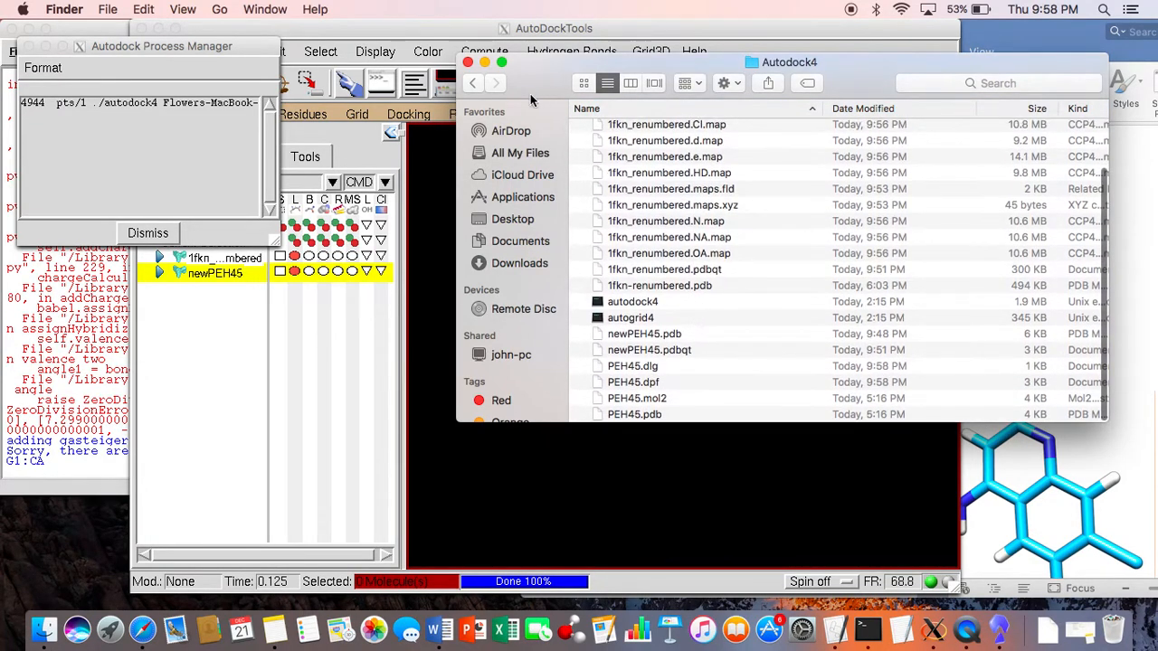
{"action": "left_click", "coordinate": [469, 84]}
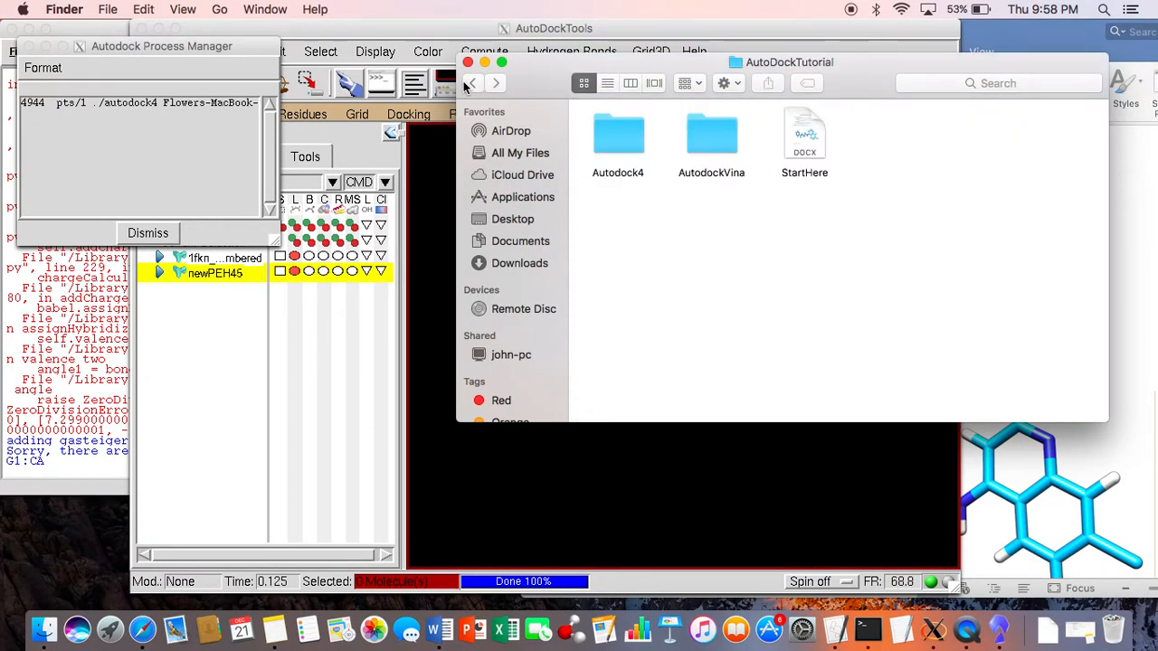
{"action": "double_click", "coordinate": [711, 150]}
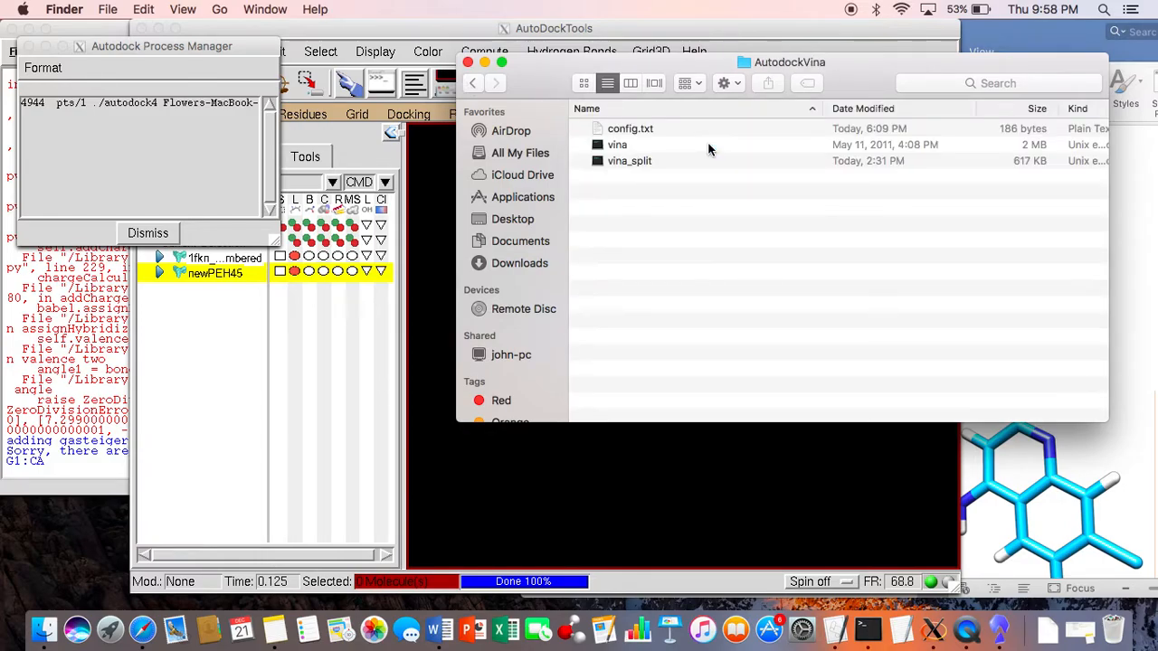
{"action": "left_click", "coordinate": [472, 86]}
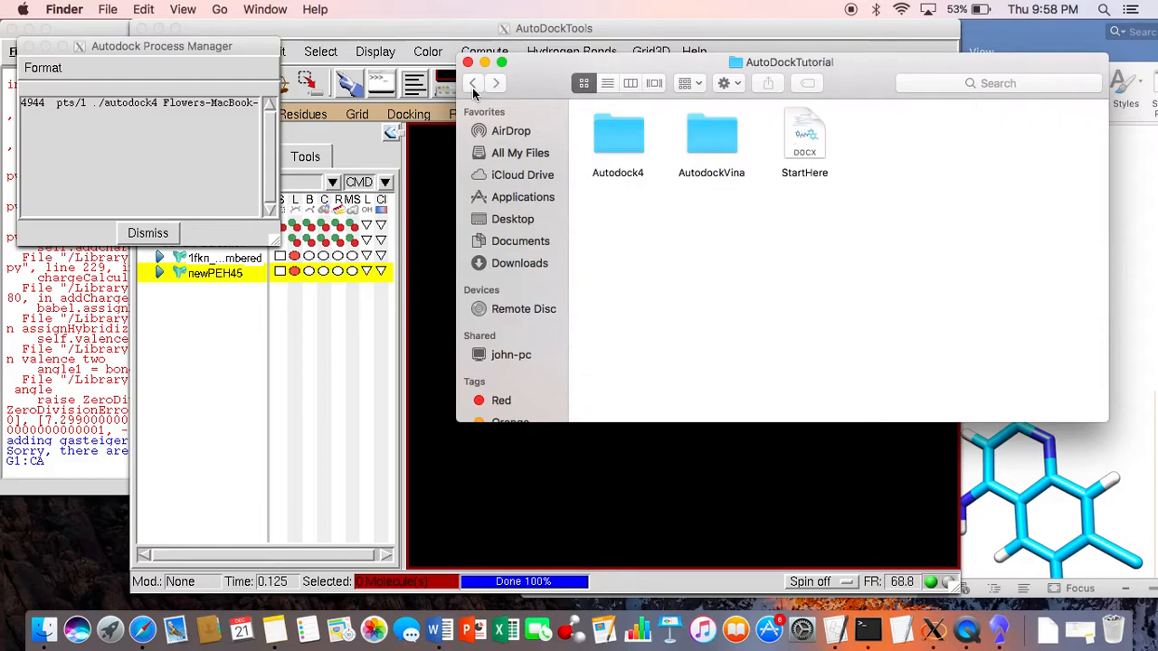
Step: Select newPEH45.pdbqt and 1fkn_renumbered.pdbqt together in the Autodock4 folder, and return to the AutoDockTutorial folder
{"action": "double_click", "coordinate": [626, 152]}
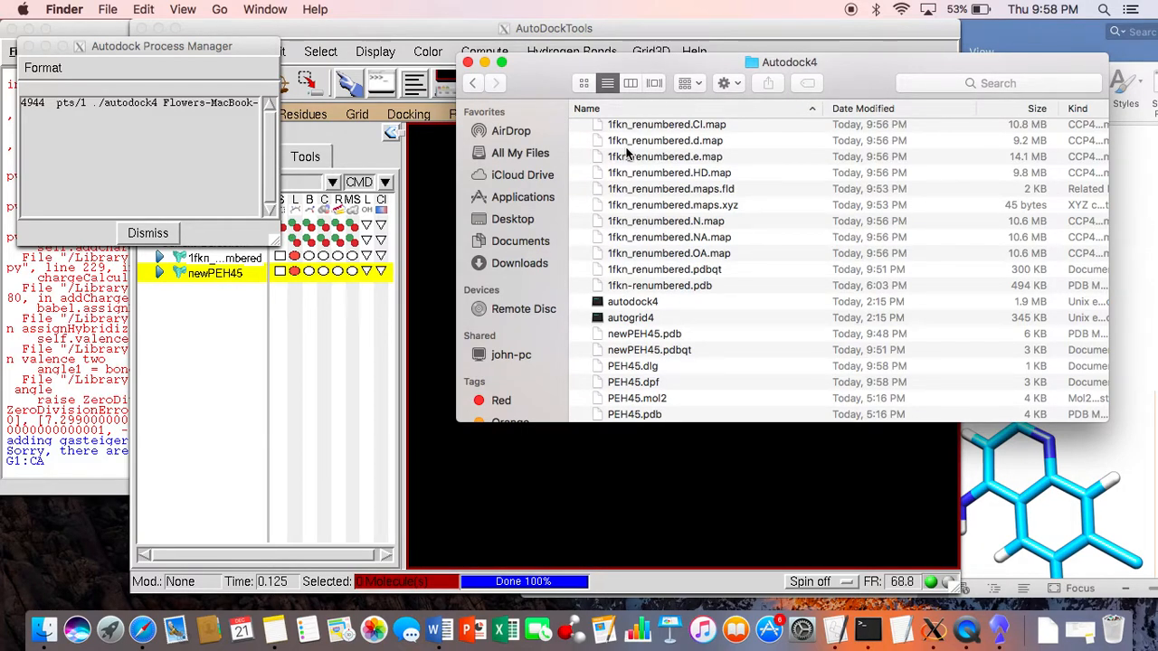
{"action": "scroll", "coordinate": [627, 154], "scroll_direction": "down", "scroll_amount": 3}
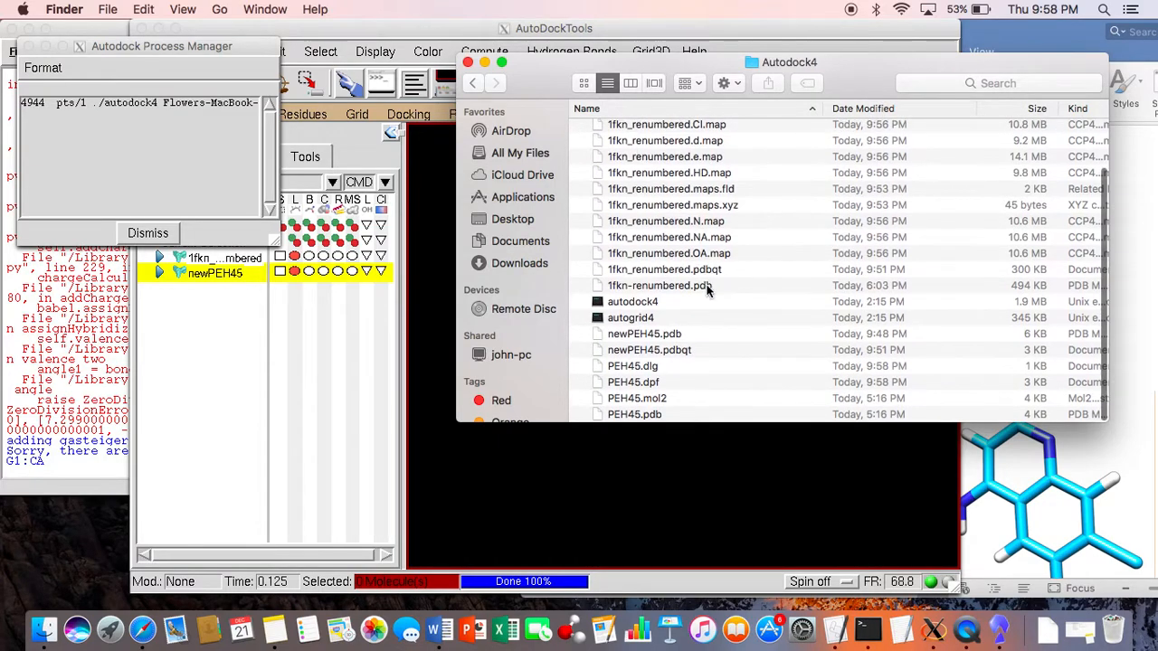
{"action": "left_click", "coordinate": [719, 353]}
{"action": "scroll", "coordinate": [722, 340], "scroll_direction": "down", "scroll_amount": 2}
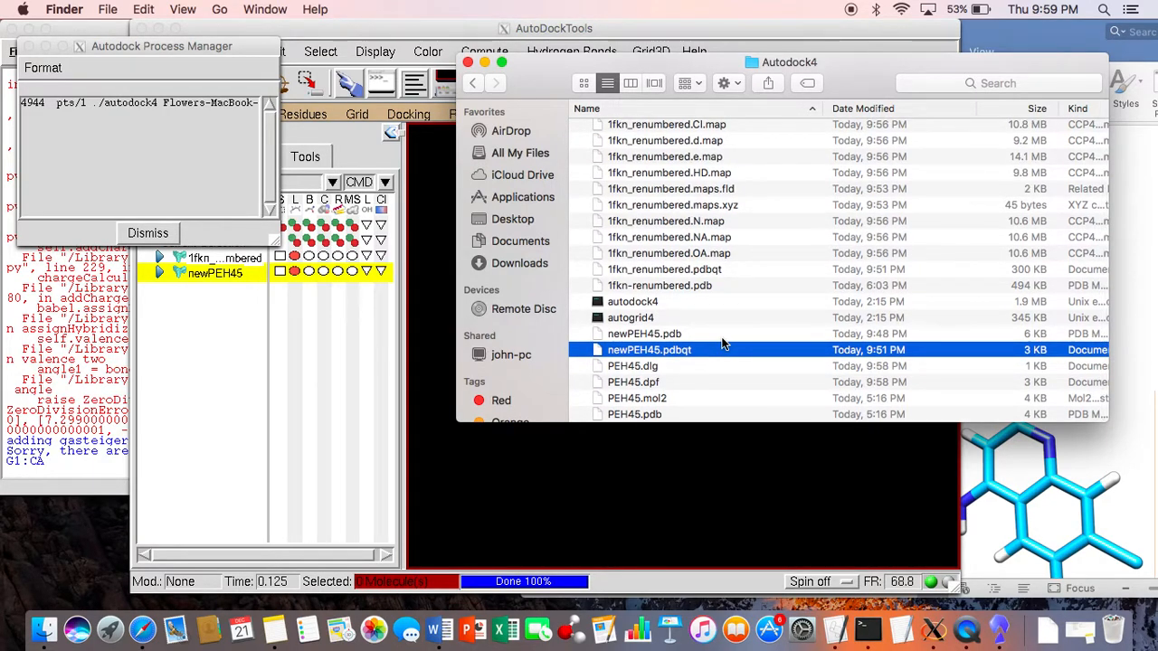
{"action": "left_click", "coordinate": [704, 415], "text": "super"}
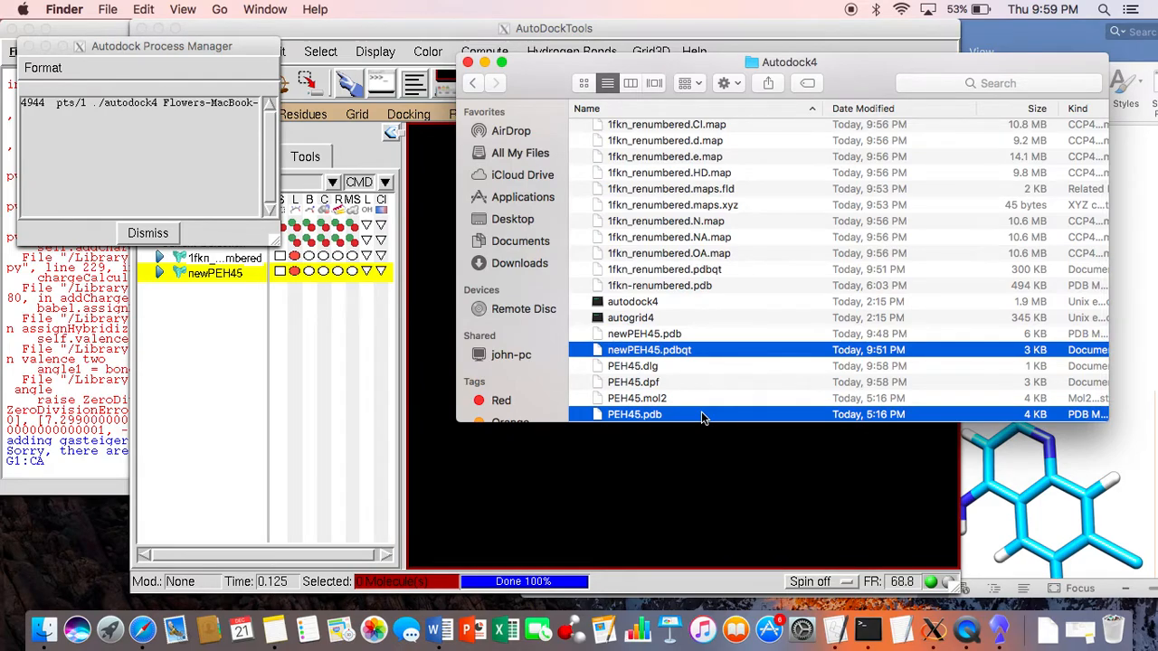
{"action": "left_click", "coordinate": [719, 357], "text": "super"}
{"action": "left_click", "coordinate": [719, 350]}
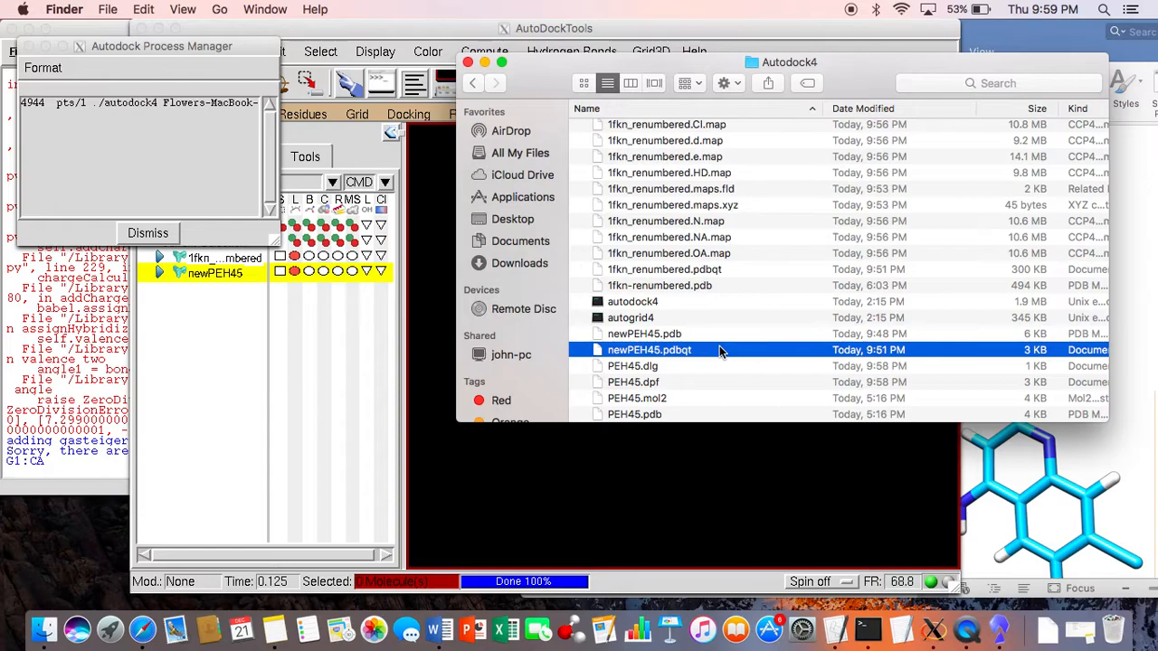
{"action": "scroll", "coordinate": [720, 348], "scroll_direction": "up", "scroll_amount": 3}
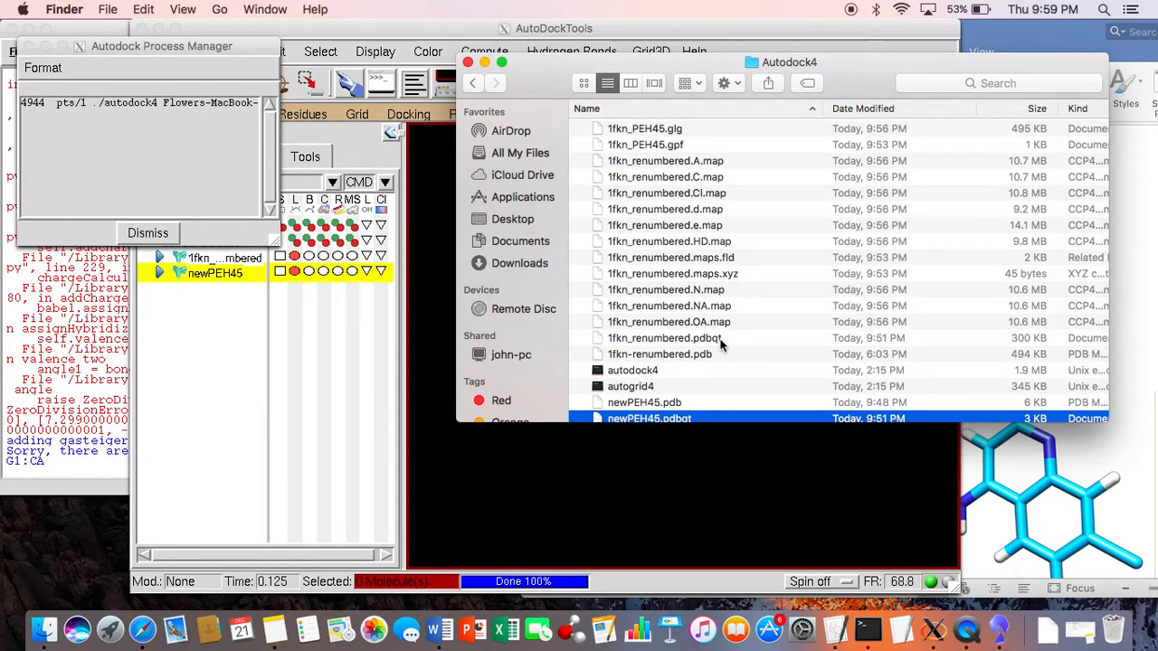
{"action": "left_click", "coordinate": [688, 338], "text": "super"}
{"action": "scroll", "coordinate": [719, 344], "scroll_direction": "down", "scroll_amount": 3}
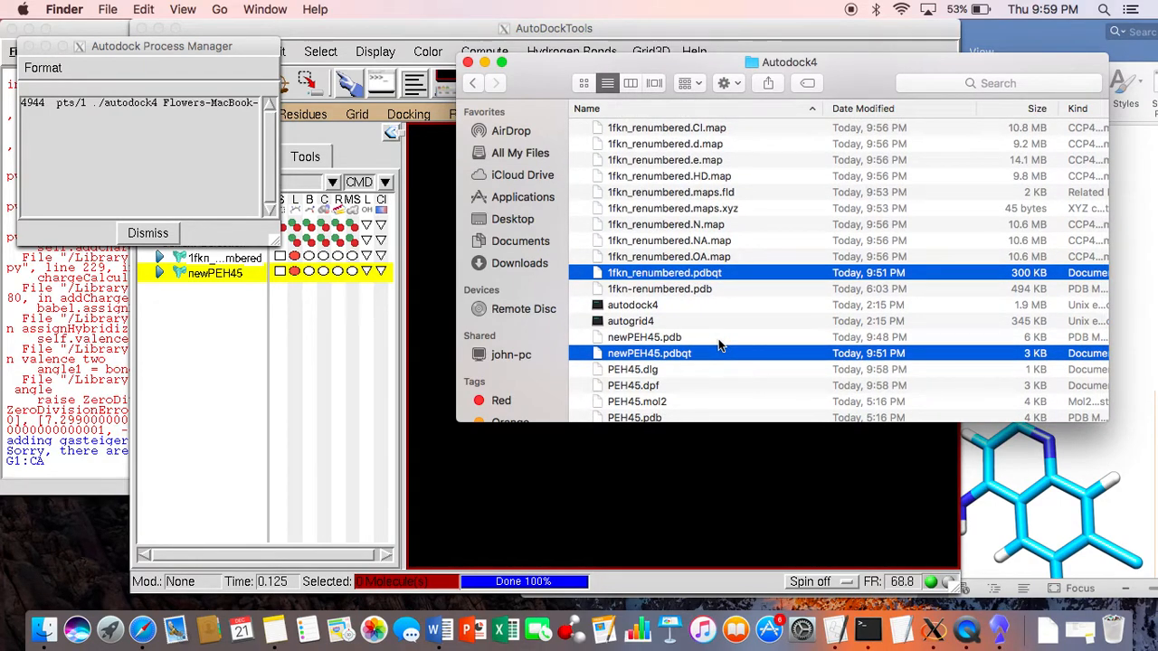
{"action": "left_click", "coordinate": [471, 82]}
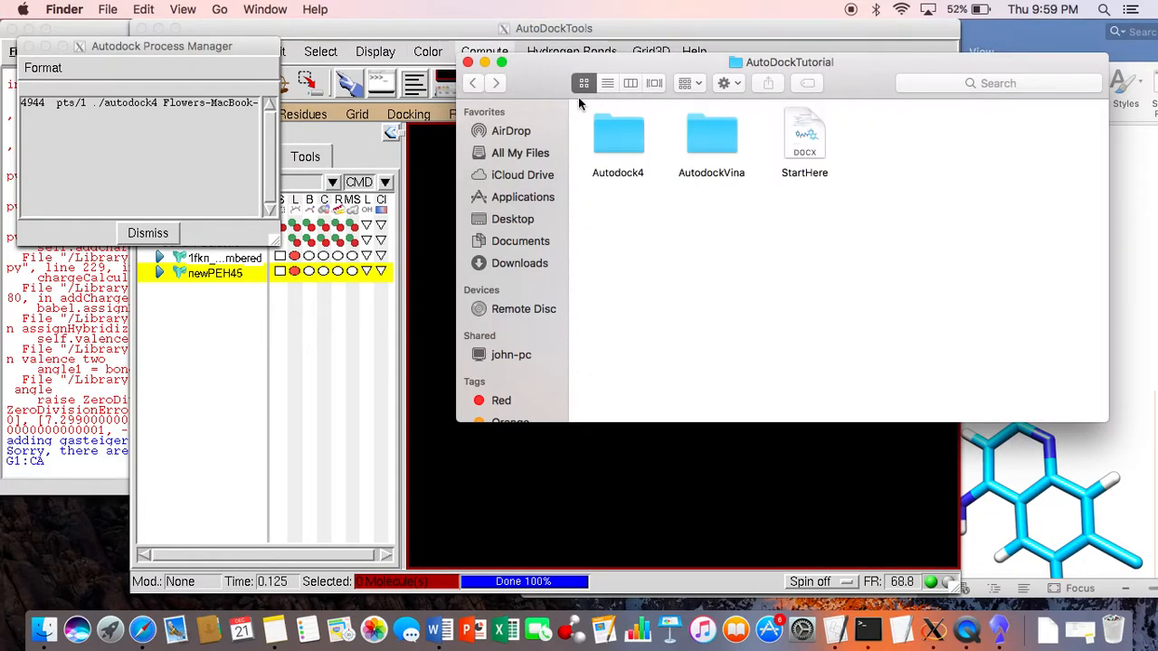
Step: Open config.txt from the AutodockVina folder in TextEdit and place its window over the Finder window
{"action": "double_click", "coordinate": [708, 138]}
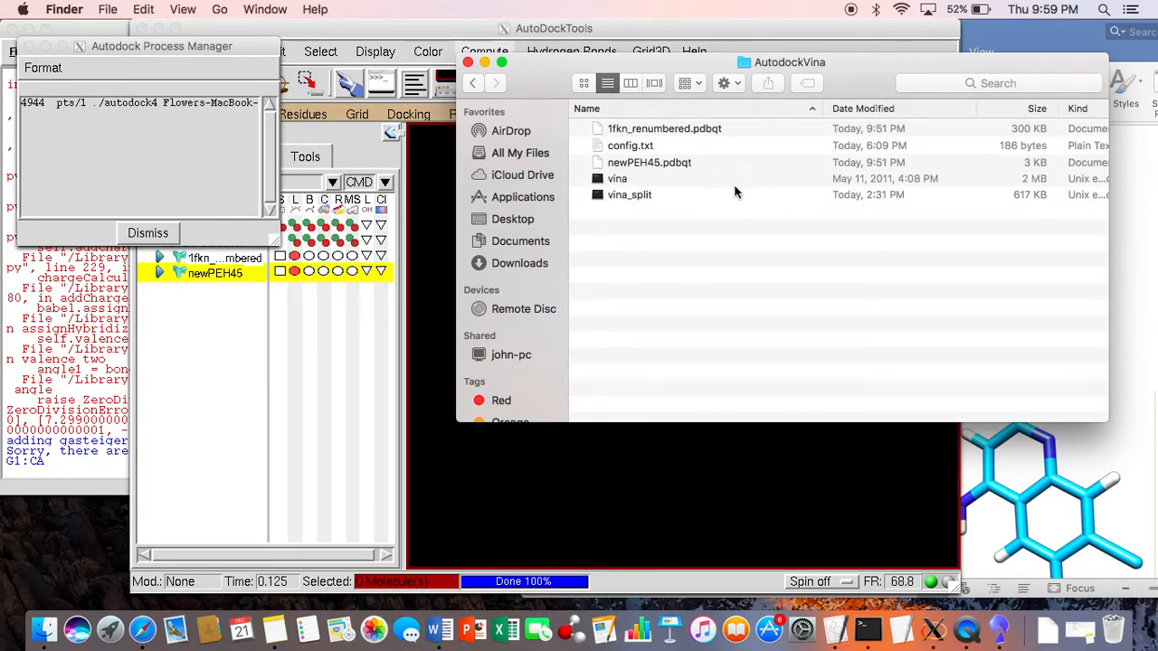
{"action": "left_click", "coordinate": [695, 145]}
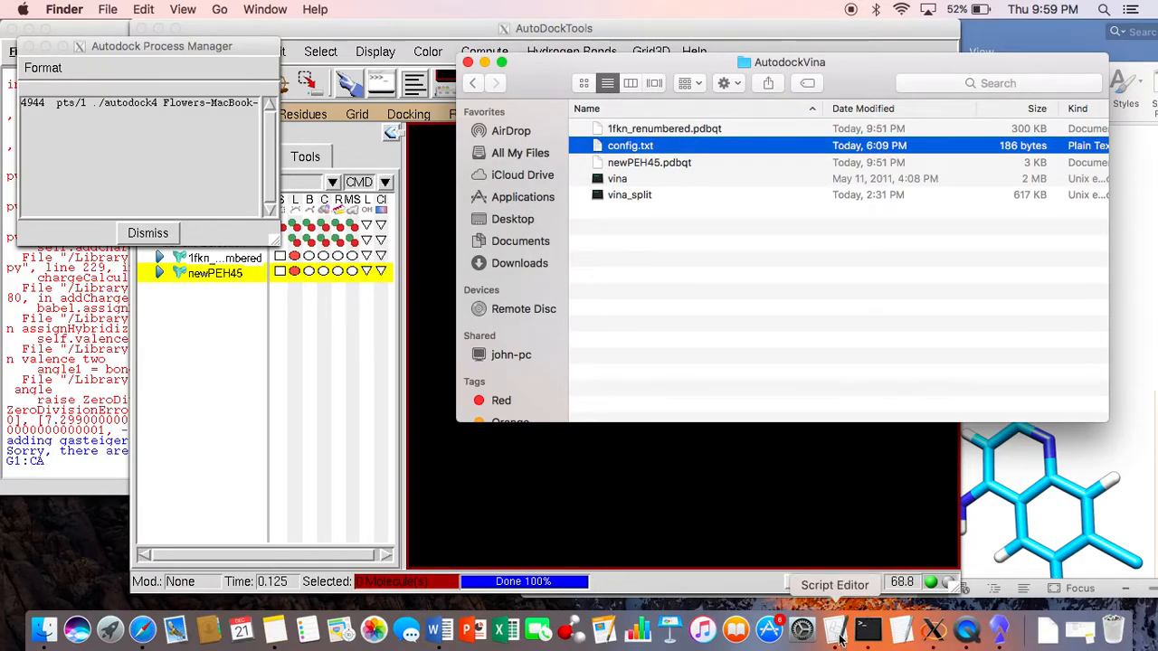
{"action": "left_click_drag", "start_coordinate": [754, 146], "coordinate": [902, 633]}
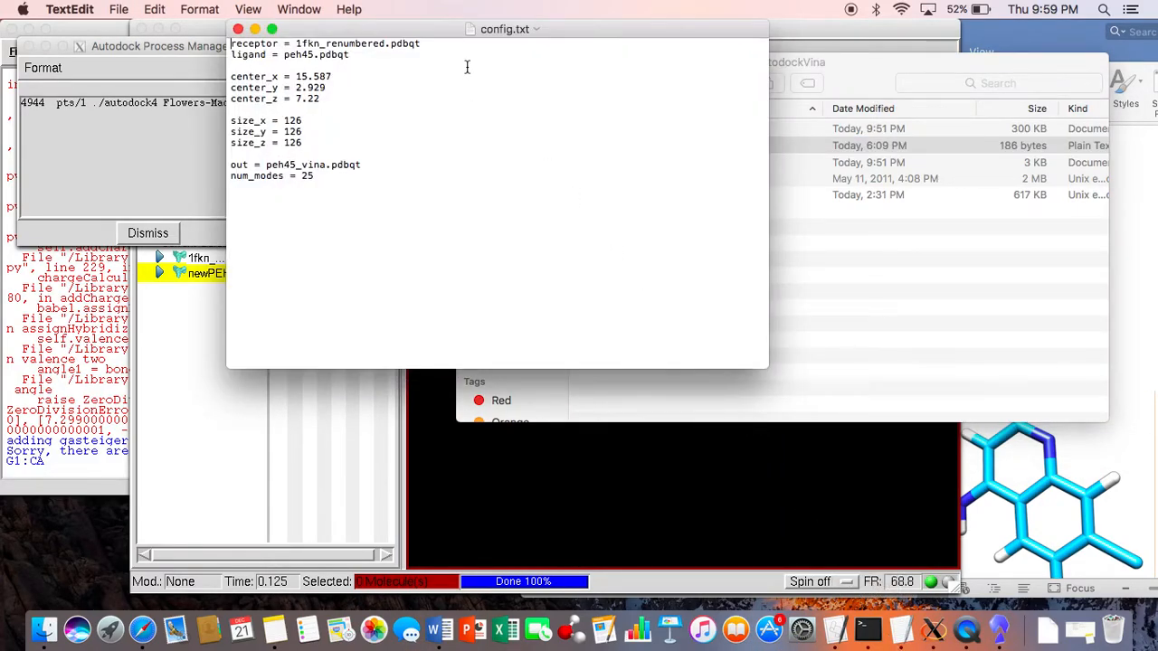
{"action": "left_click_drag", "start_coordinate": [567, 28], "coordinate": [877, 59]}
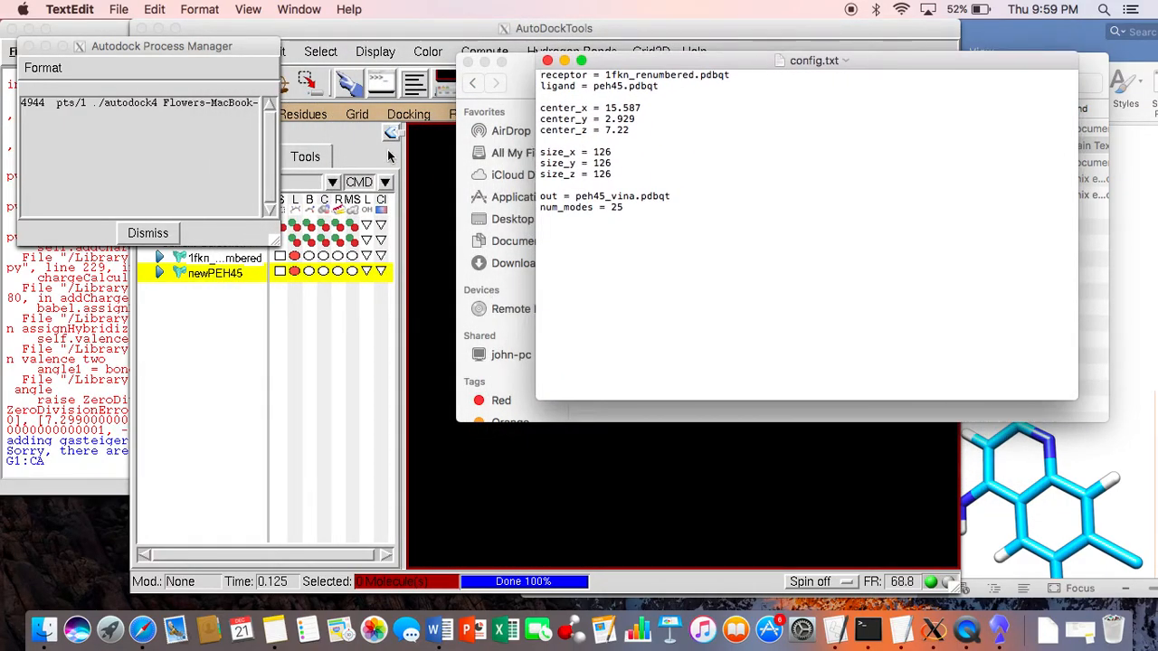
Step: Compare the AutoDockTools grid box dimensions and center coordinates with the size and center entries in config.txt, and close the grid options
{"action": "left_click", "coordinate": [357, 115]}
{"action": "left_click", "coordinate": [359, 117]}
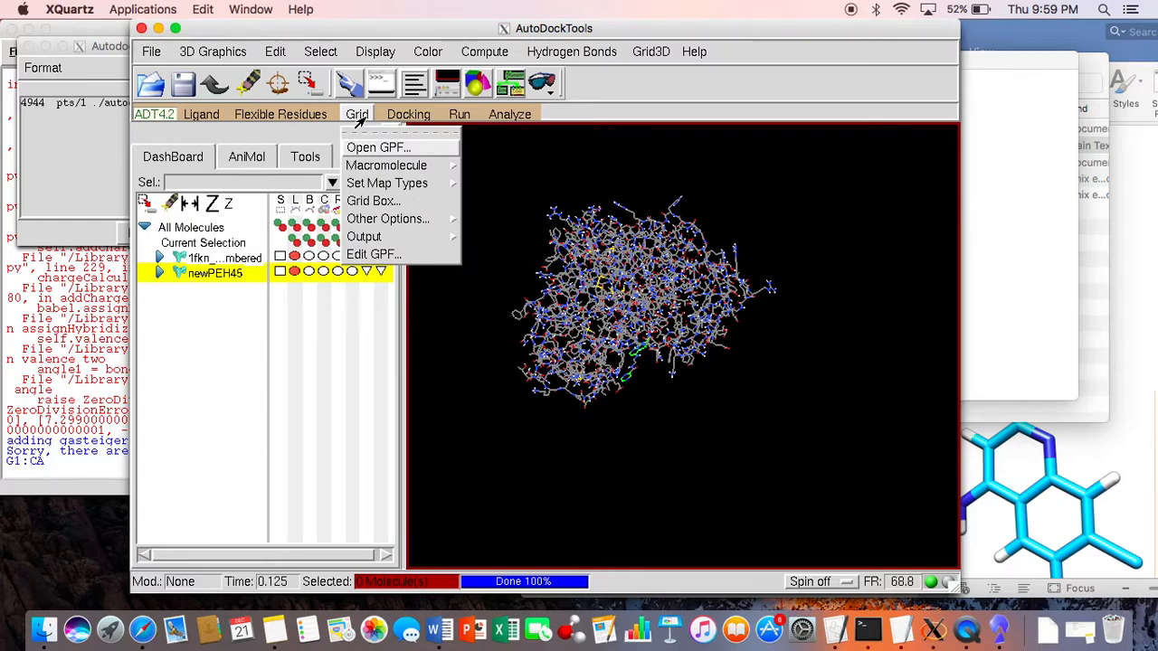
{"action": "left_click", "coordinate": [404, 203]}
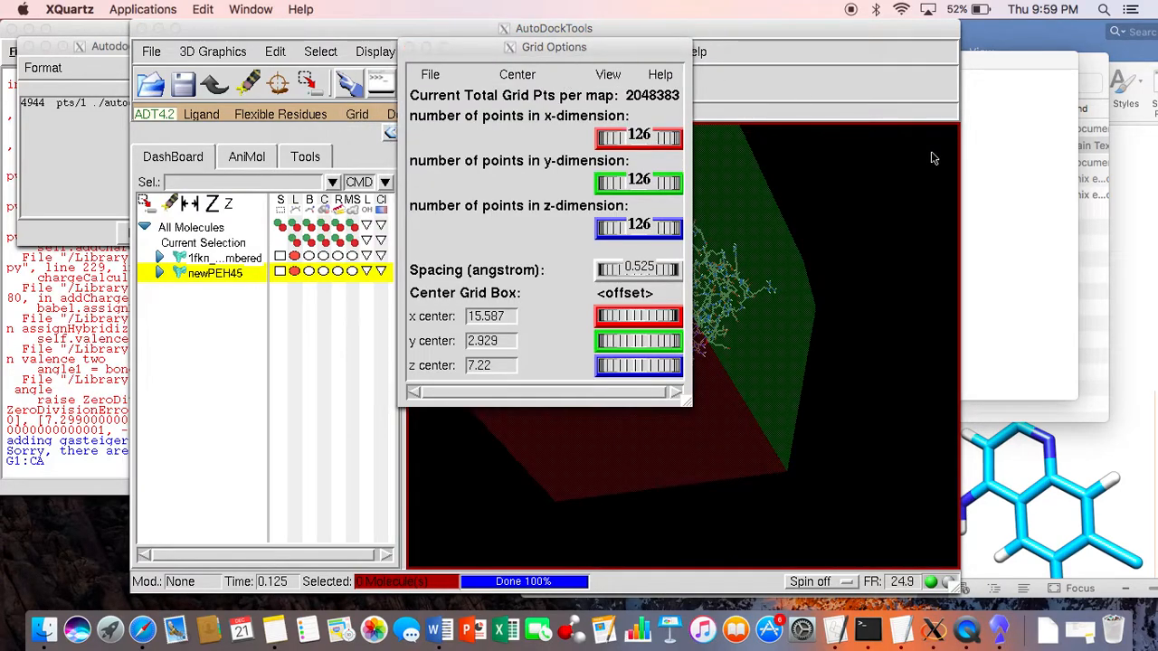
{"action": "left_click", "coordinate": [1013, 160]}
{"action": "left_click_drag", "start_coordinate": [926, 50], "coordinate": [1101, 43]}
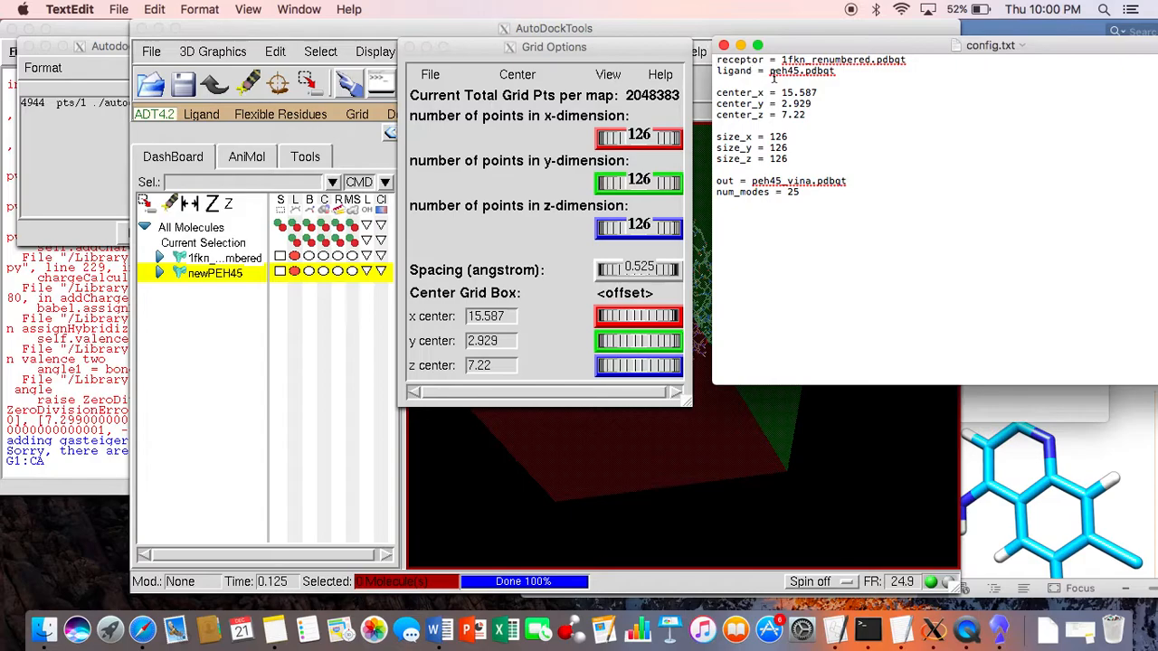
{"action": "key", "text": "super+Tab"}
{"action": "left_click_drag", "start_coordinate": [791, 29], "coordinate": [605, 97]}
{"action": "left_click", "coordinate": [813, 100]}
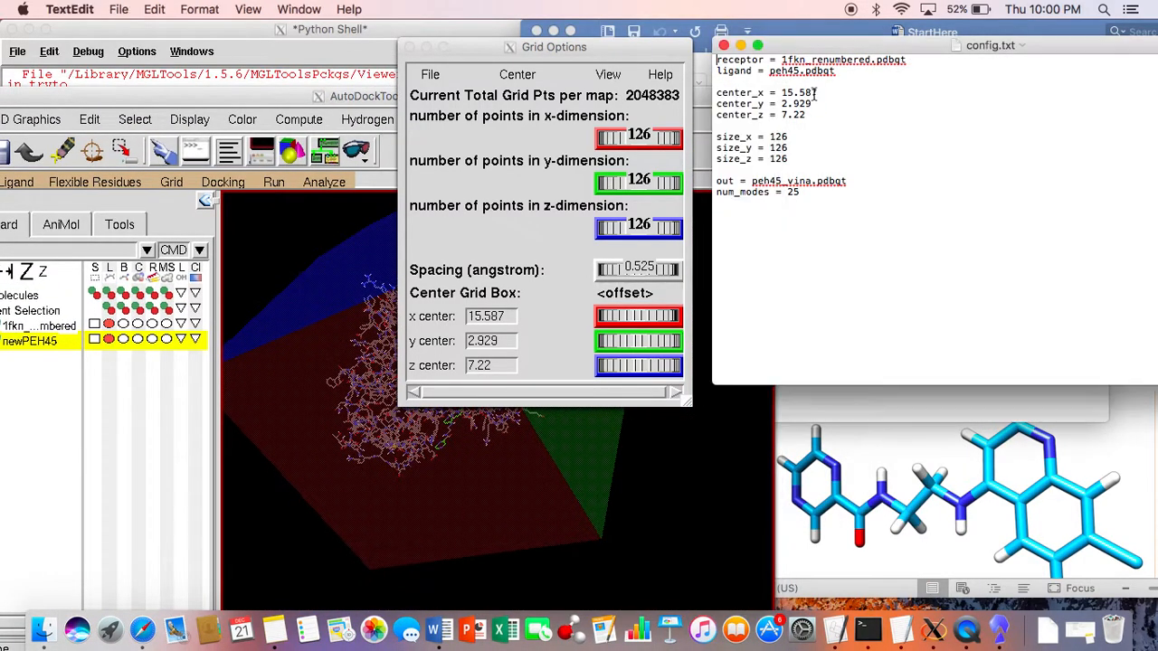
{"action": "left_click", "coordinate": [414, 50]}
{"action": "left_click", "coordinate": [546, 61]}
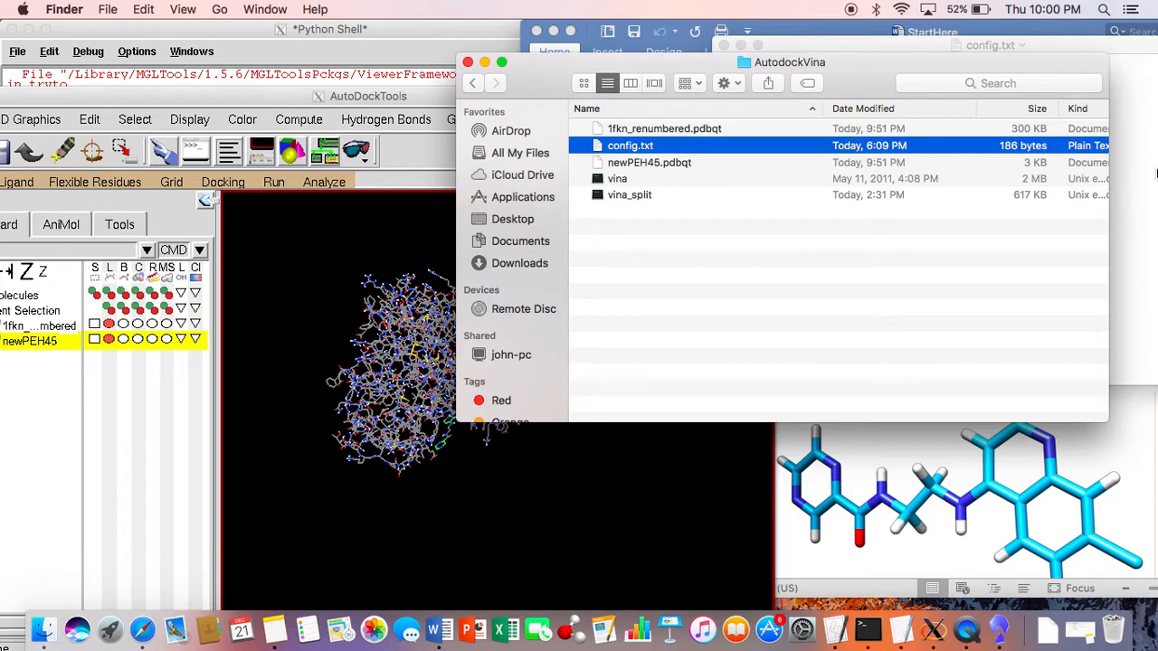
Step: Change the ligand entry in config.txt to newPEH45.pdbqt, save the file and close it
{"action": "left_click", "coordinate": [1154, 174]}
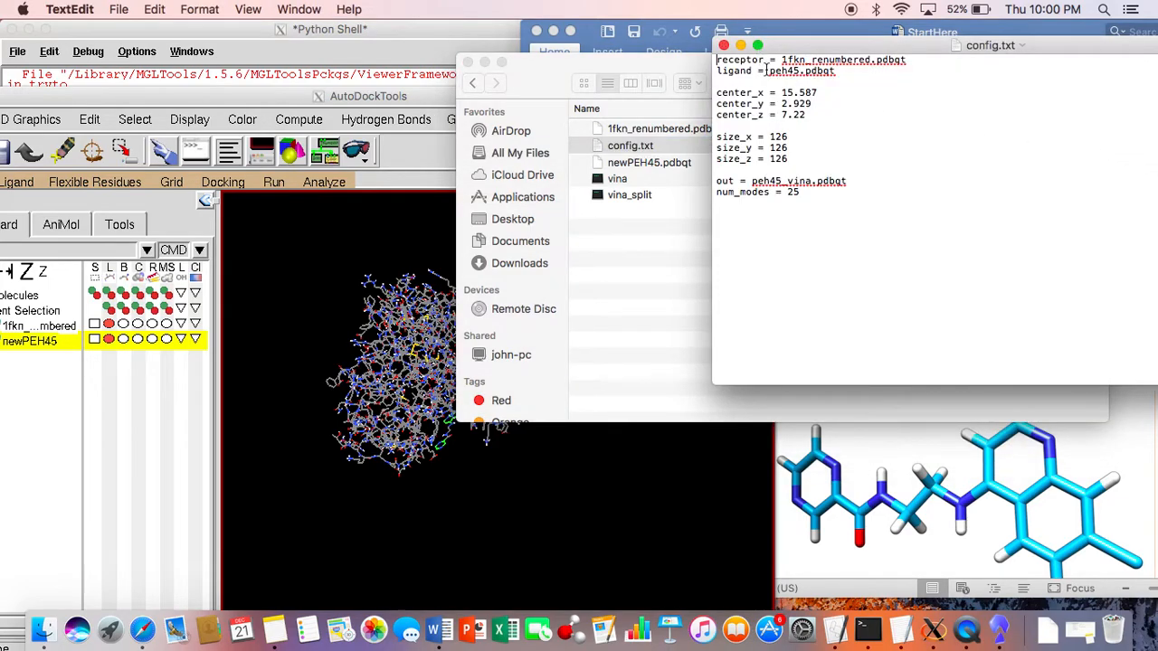
{"action": "type", "text": "new"}
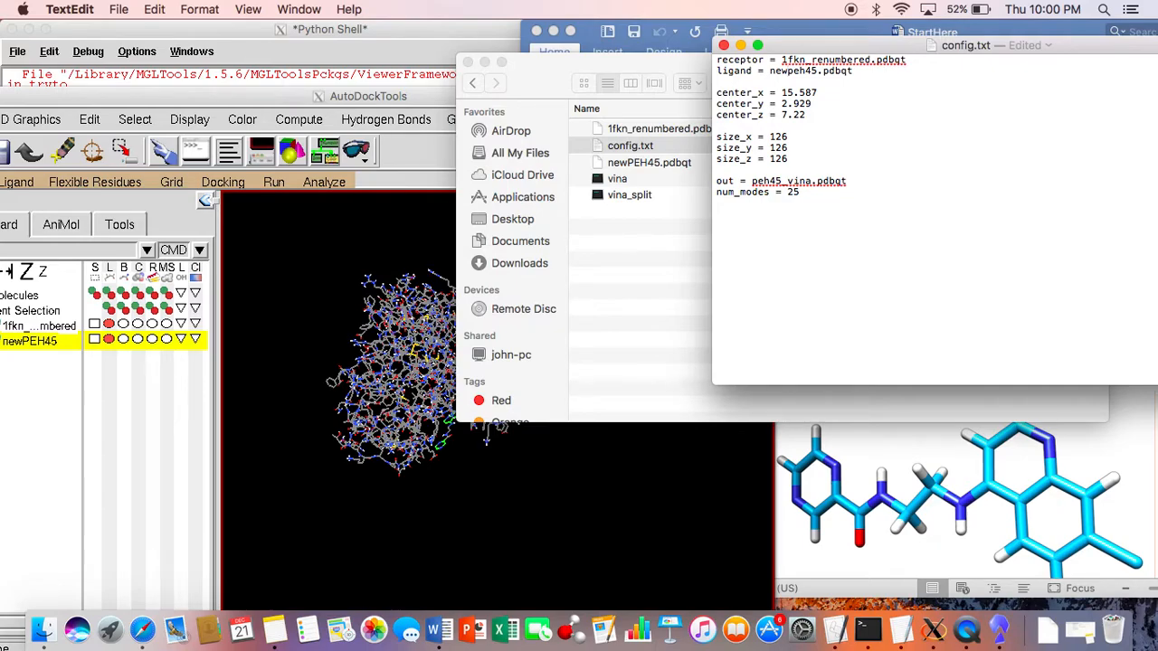
{"action": "key", "text": "BackSpace"}
{"action": "key", "text": "BackSpace"}
{"action": "key", "text": "BackSpace"}
{"action": "type", "text": "PEH"}
{"action": "key", "text": "super+s"}
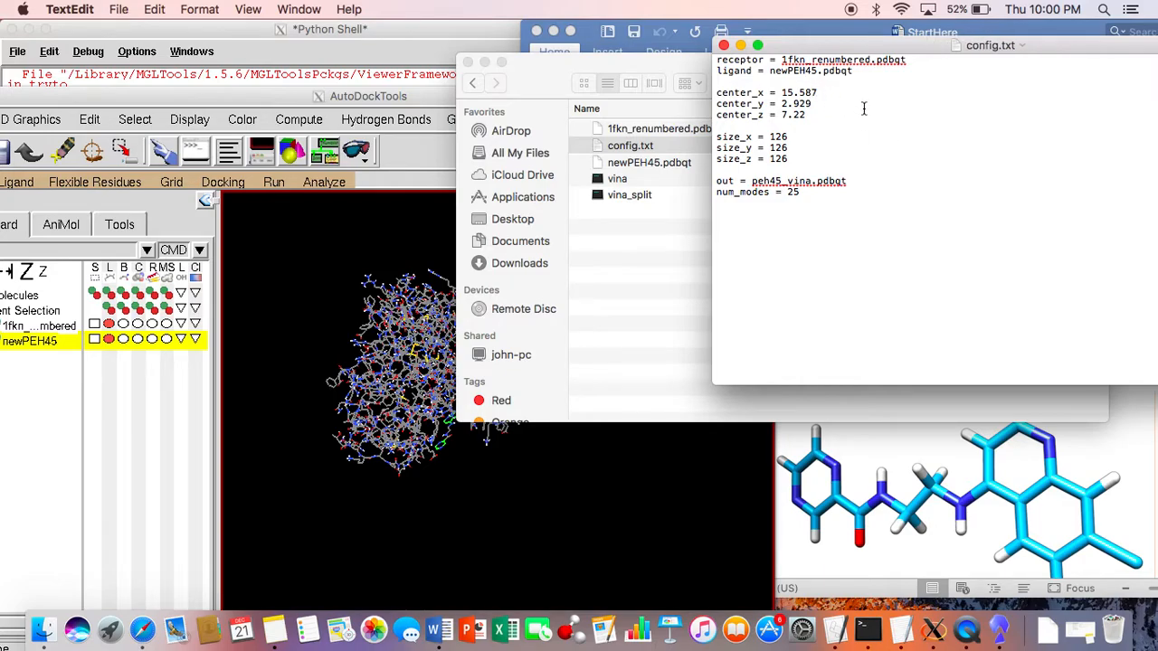
{"action": "left_click", "coordinate": [724, 45]}
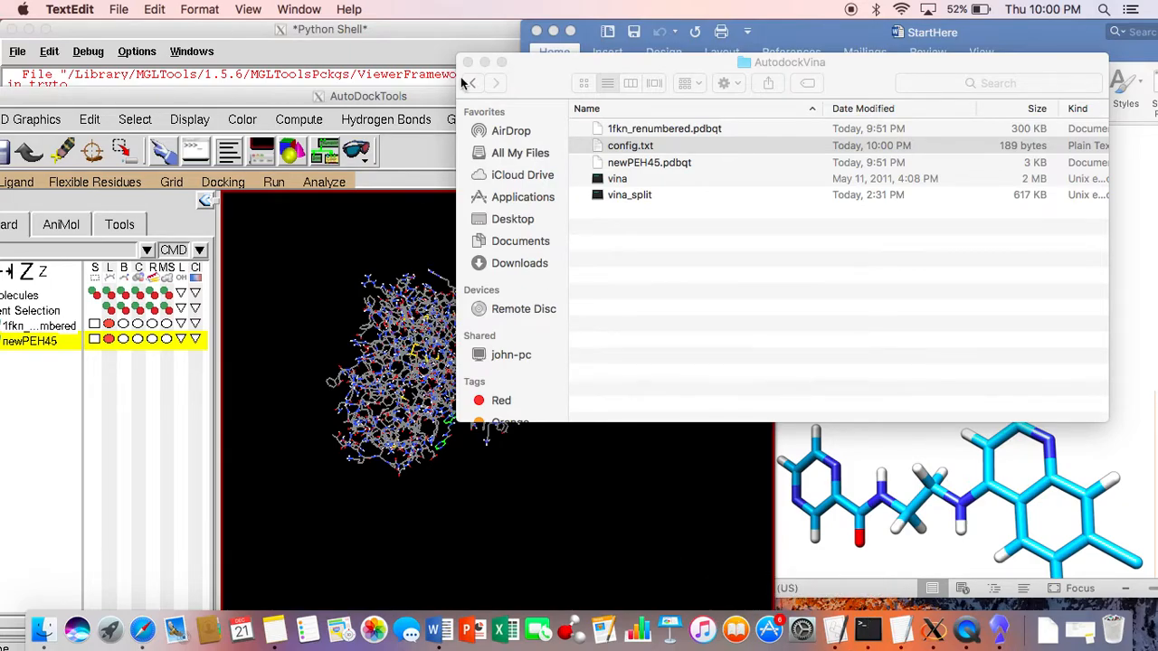
Step: Move the AutoDockTools window back in place, switch to Terminal and change to the Desktop directory
{"action": "left_click", "coordinate": [391, 97]}
{"action": "left_click_drag", "start_coordinate": [392, 97], "coordinate": [515, 28]}
{"action": "left_click", "coordinate": [1027, 261]}
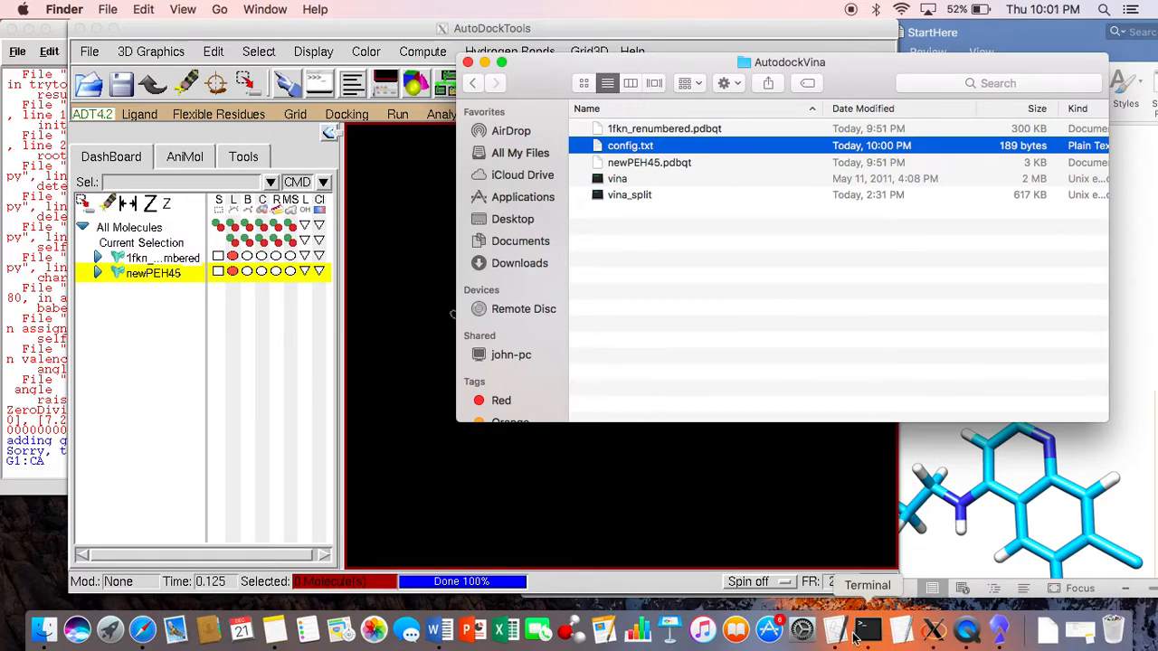
{"action": "key", "text": "super+space"}
{"action": "type", "text": "termin"}
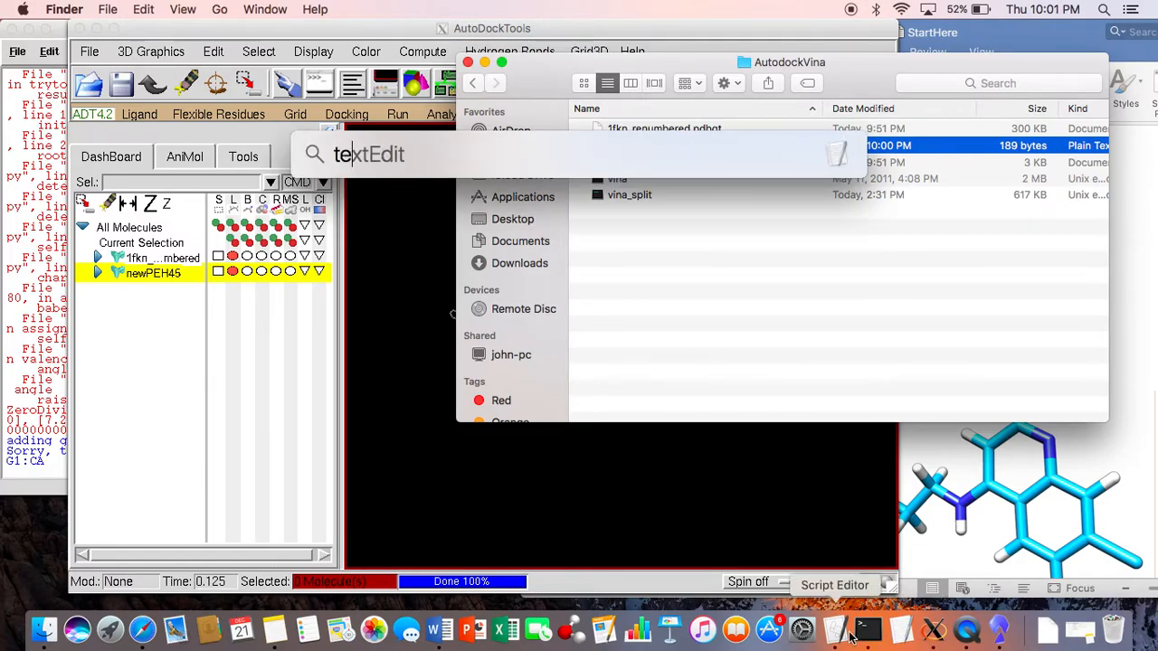
{"action": "key", "text": "Return"}
{"action": "type", "text": "cd Des"}
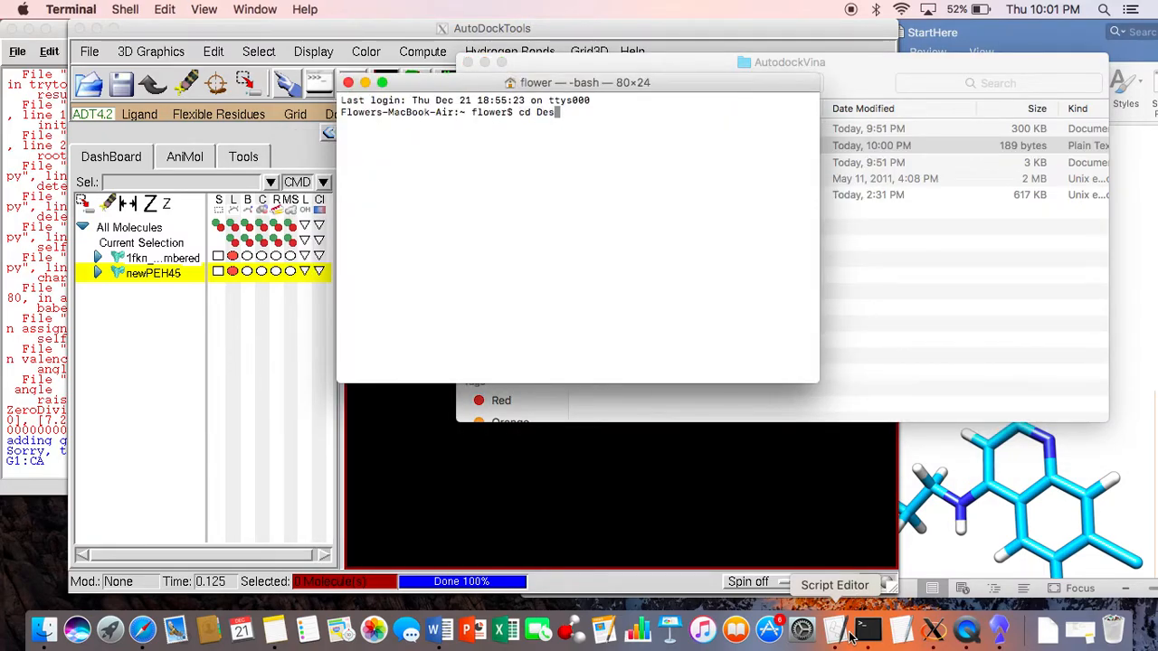
{"action": "type", "text": "ktop"}
{"action": "key", "text": "Return"}
{"action": "type", "text": "cd "}
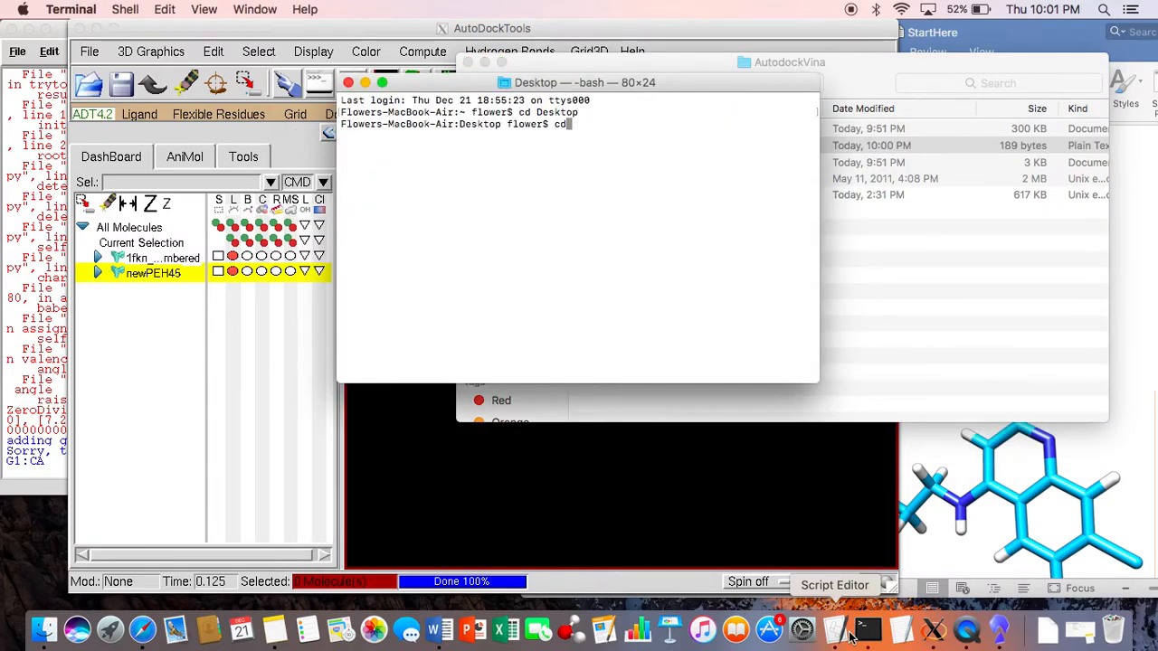
{"action": "type", "text": "Autod"}
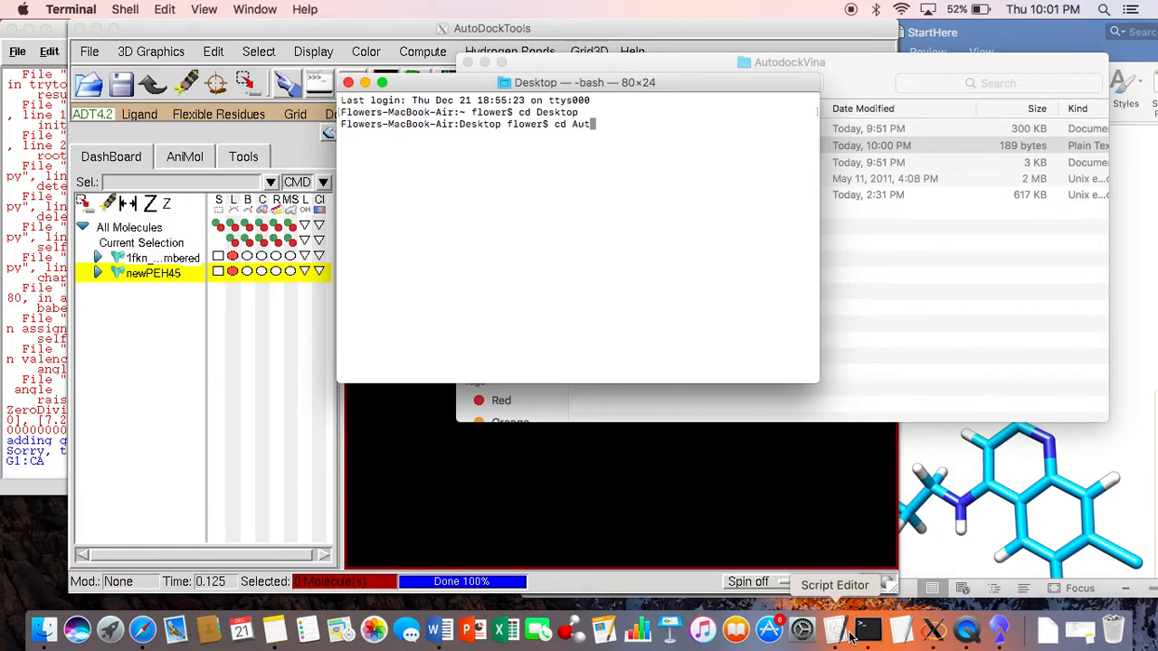
{"action": "key", "text": "BackSpace"}
{"action": "key", "text": "BackSpace"}
{"action": "key", "text": "BackSpace"}
{"action": "key", "text": "BackSpace"}
{"action": "key", "text": "BackSpace"}
{"action": "key", "text": "BackSpace"}
{"action": "key", "text": "BackSpace"}
{"action": "key", "text": "BackSpace"}
Step: List the Desktop contents and change into the AutoDockTutorial directory
{"action": "type", "text": "ls"}
{"action": "key", "text": "Return"}
{"action": "type", "text": "cd"}
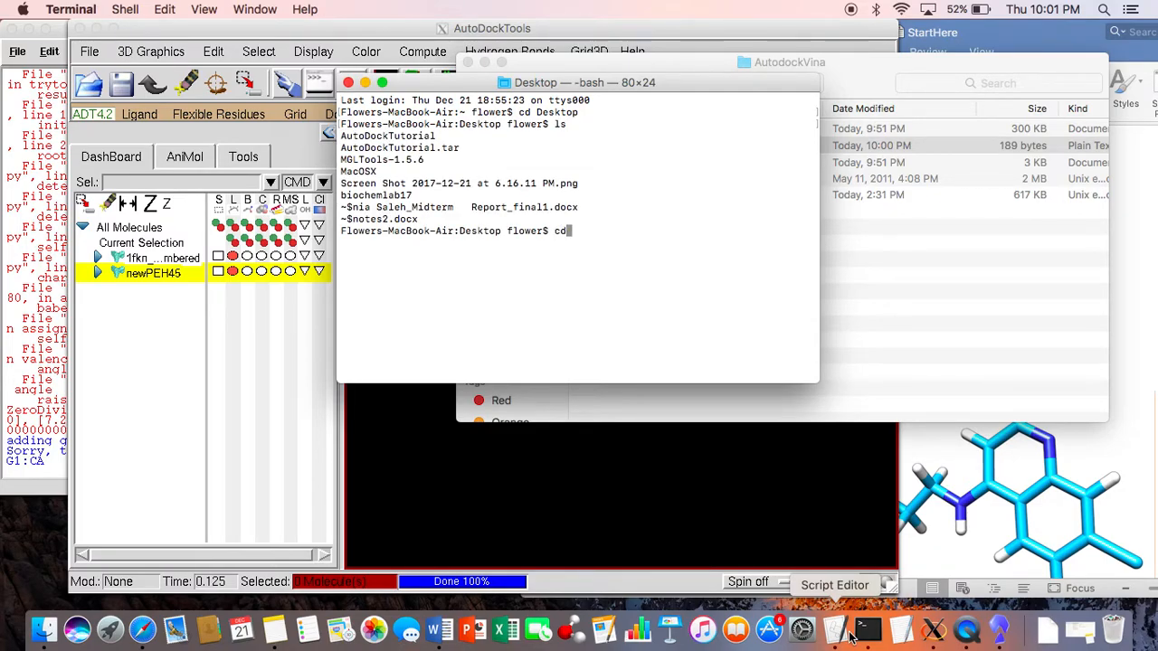
{"action": "type", "text": " Auto"}
{"action": "key", "text": "Tab"}
{"action": "key", "text": "Return"}
Step: Change into the AutodockVina directory and list its files with ls -ltr
{"action": "type", "text": "cd Autodo"}
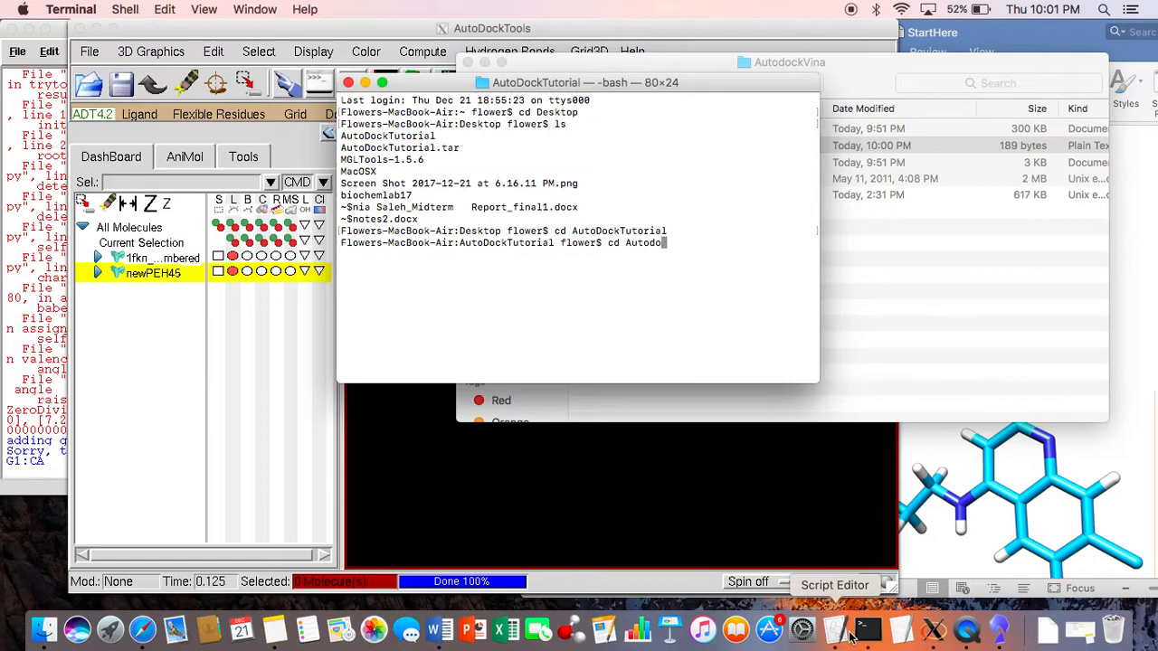
{"action": "type", "text": "ckVina/"}
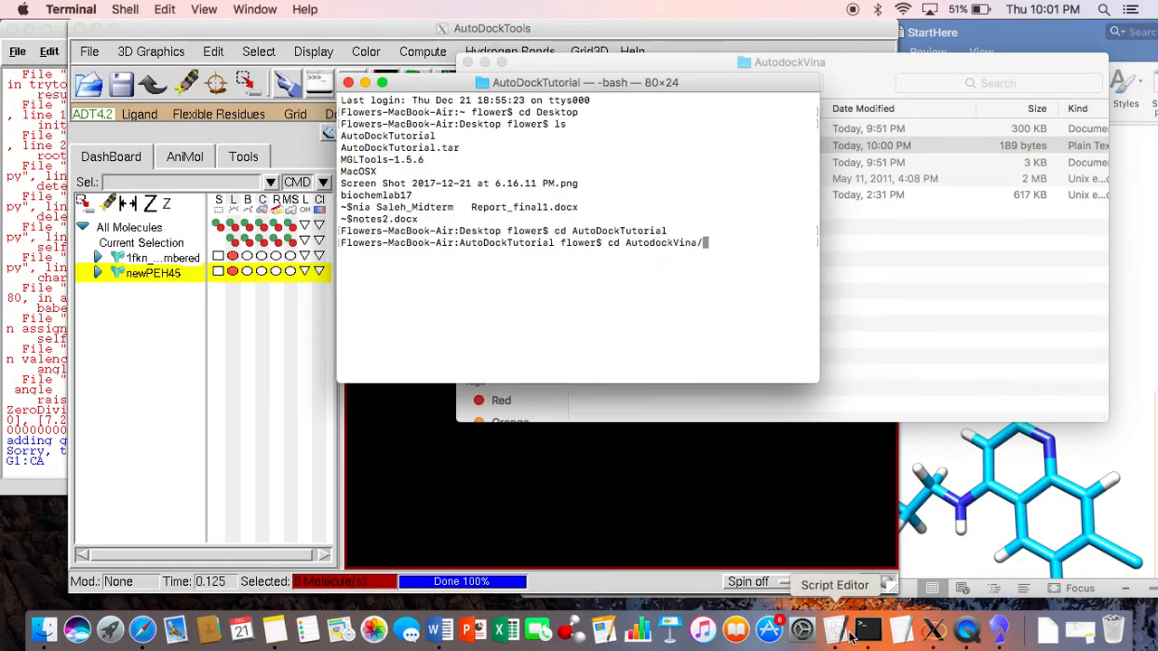
{"action": "key", "text": "Return"}
{"action": "type", "text": "l"}
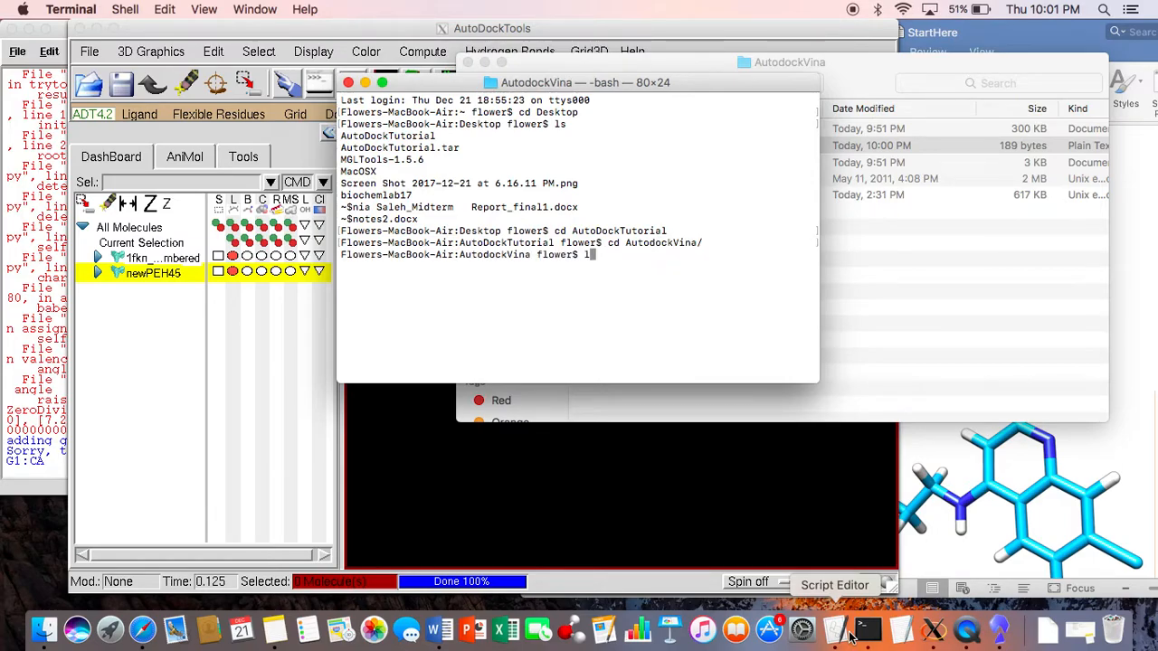
{"action": "type", "text": "s -ltr"}
{"action": "key", "text": "Return"}
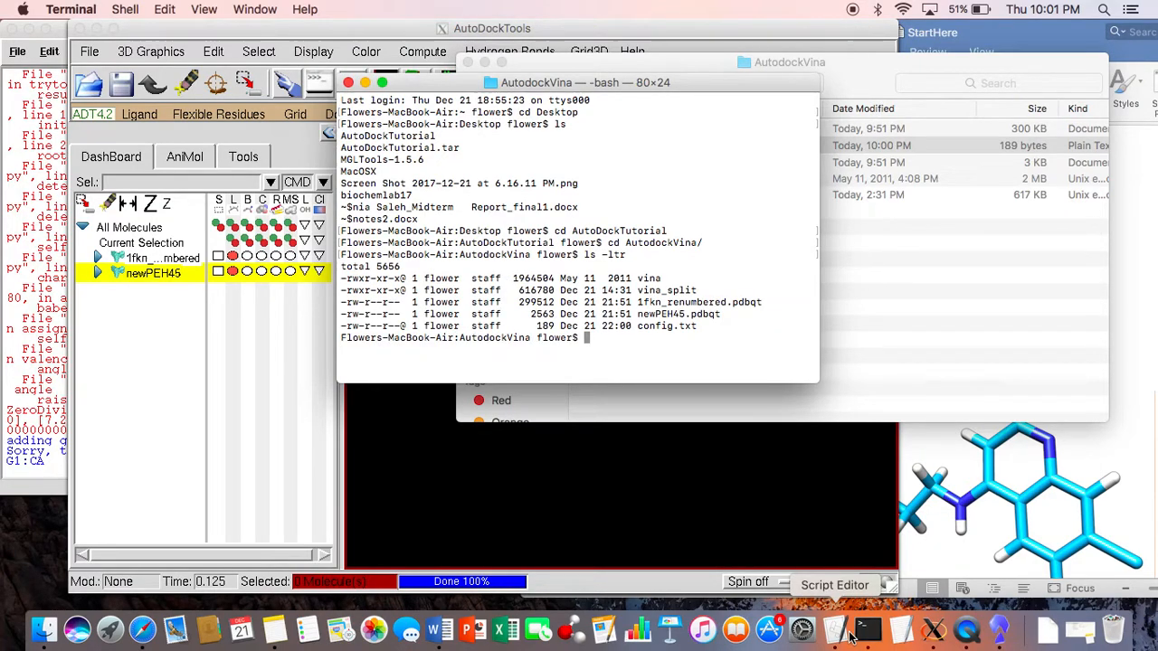
Step: Run AutoDock Vina on the configuration file with ./vina --config config.txt
{"action": "type", "text": "./cina"}
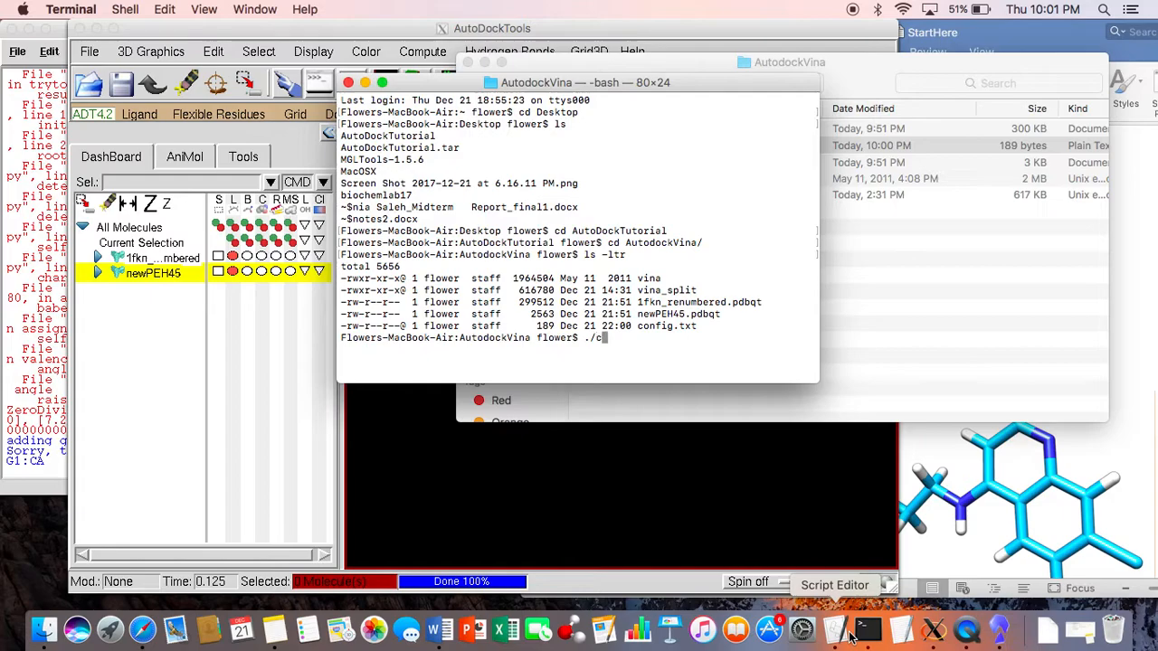
{"action": "type", "text": "ina --config"}
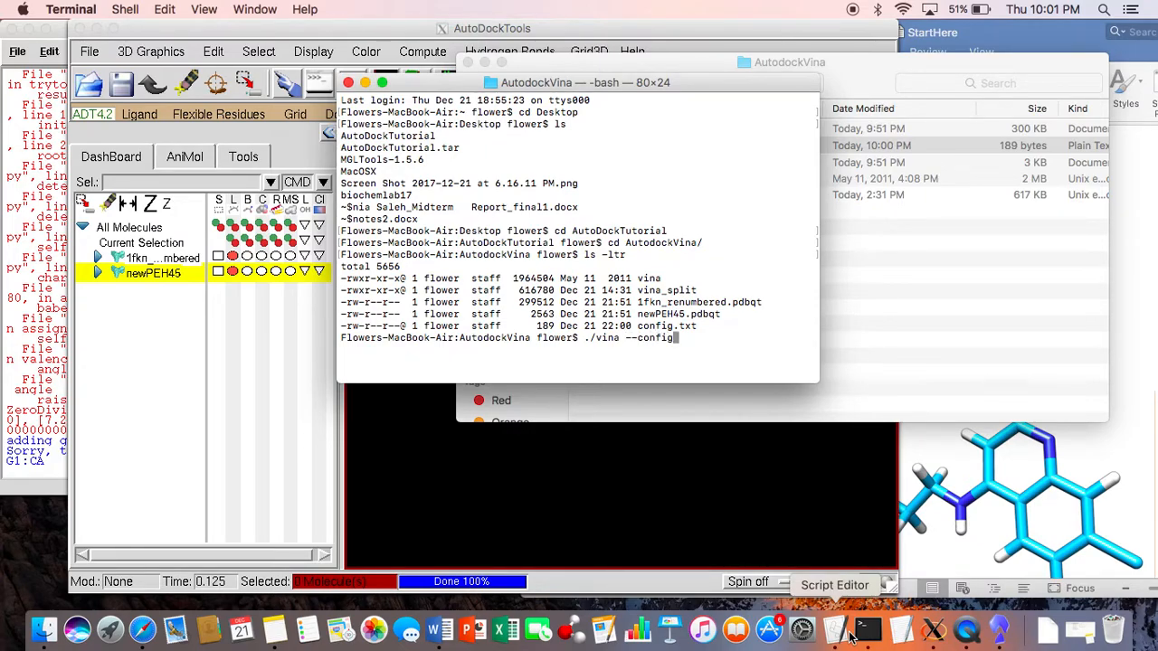
{"action": "type", "text": " config.txt"}
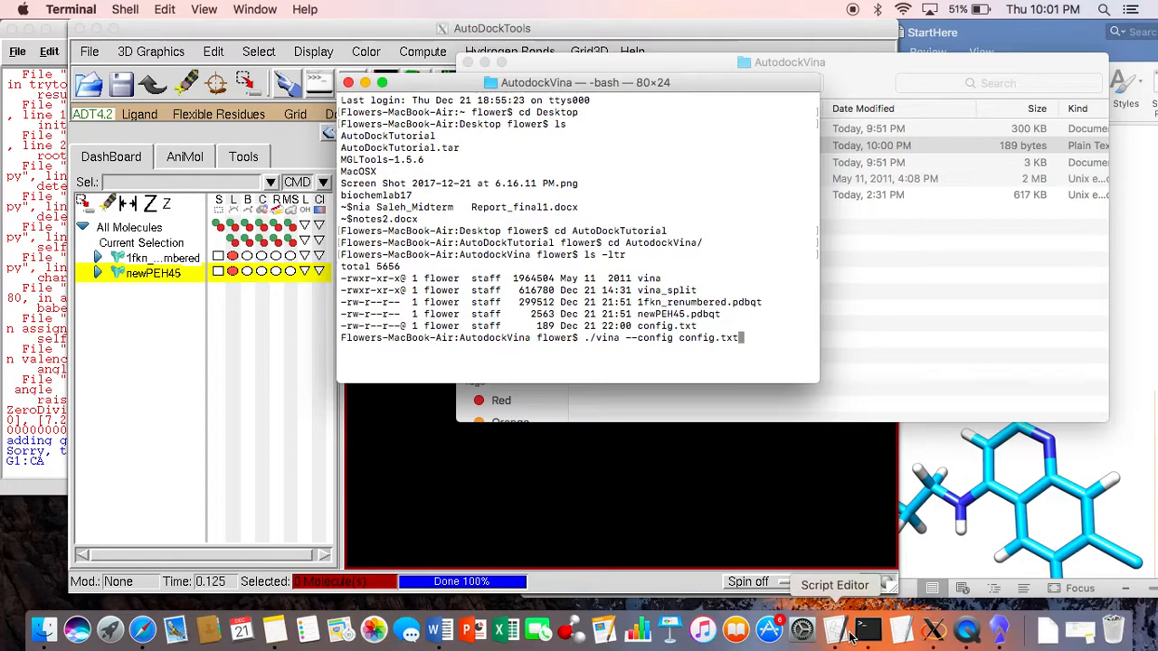
{"action": "key", "text": "Return"}
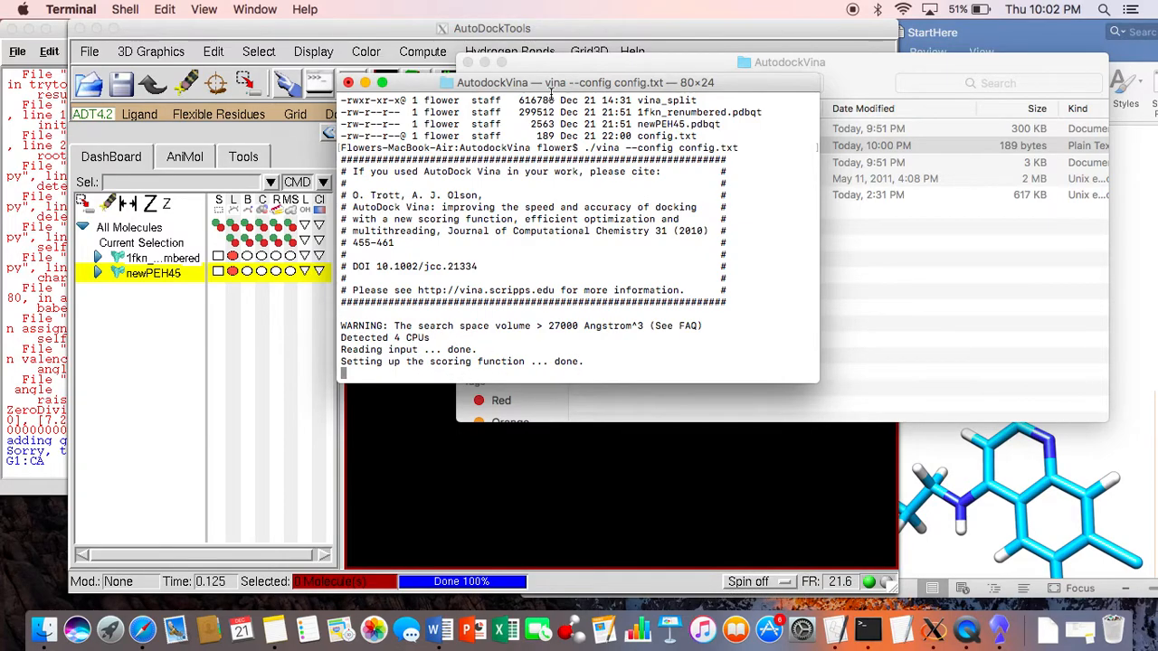
Step: Place the Terminal and Finder windows apart, find PEH45.dlg in the Autodock4 folder sorted by modification date, and return to Terminal
{"action": "left_click_drag", "start_coordinate": [567, 87], "coordinate": [831, 54]}
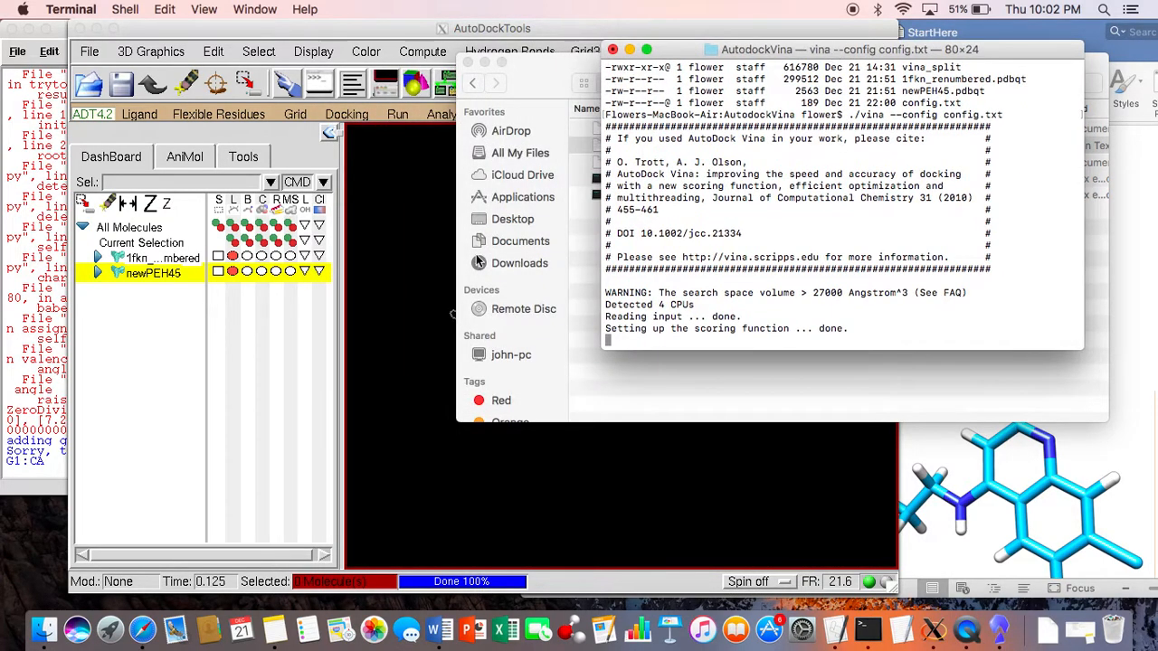
{"action": "left_click_drag", "start_coordinate": [514, 72], "coordinate": [79, 23]}
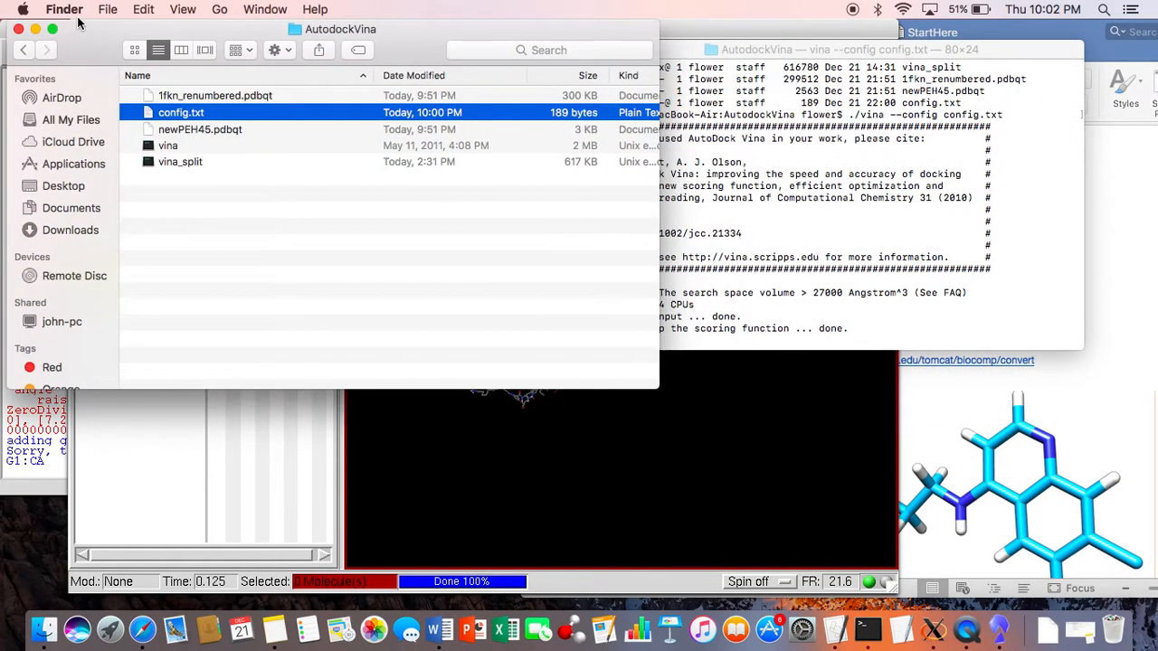
{"action": "left_click", "coordinate": [23, 50]}
{"action": "left_click", "coordinate": [156, 94]}
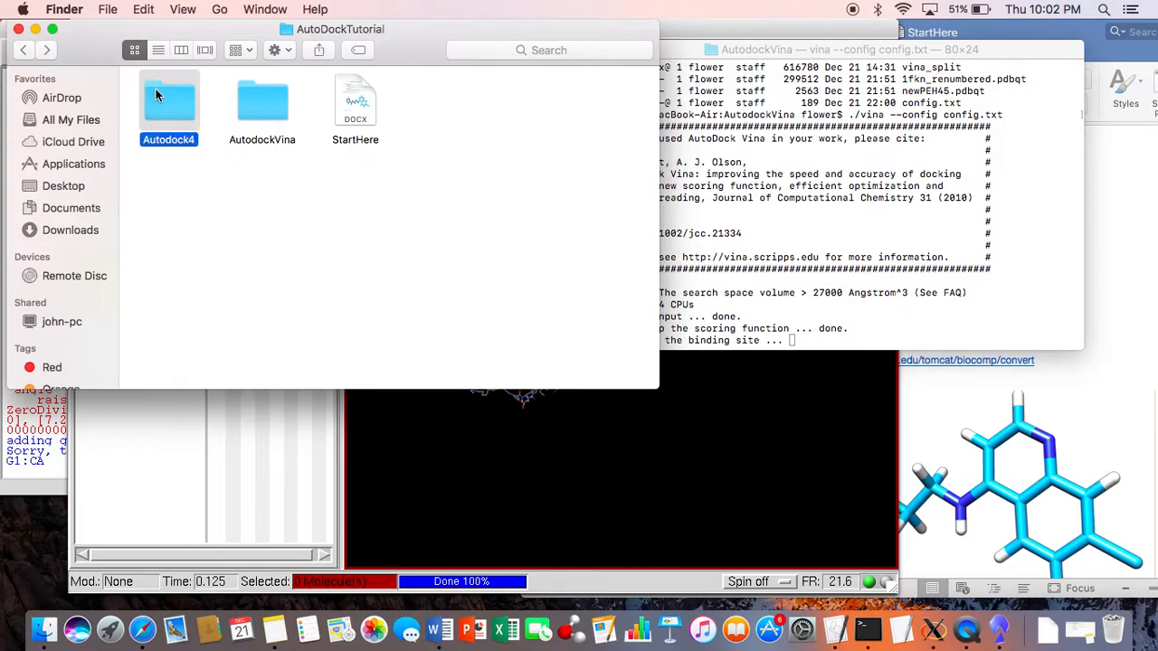
{"action": "double_click", "coordinate": [156, 94]}
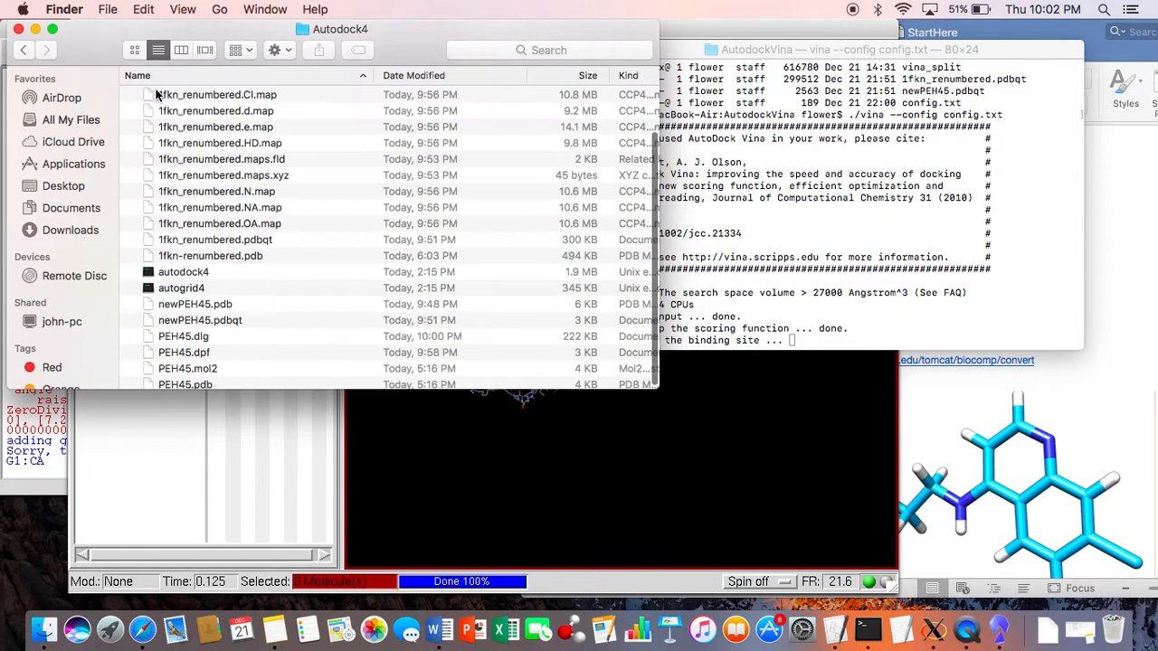
{"action": "left_click", "coordinate": [399, 76]}
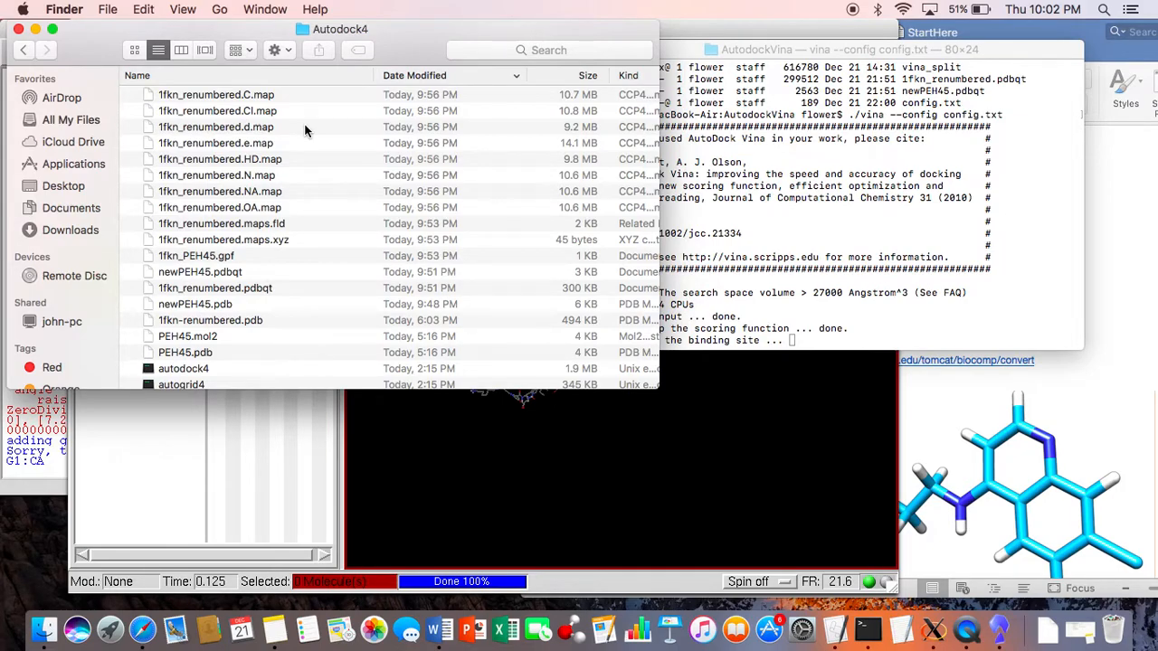
{"action": "scroll", "coordinate": [280, 238], "scroll_direction": "up", "scroll_amount": 4}
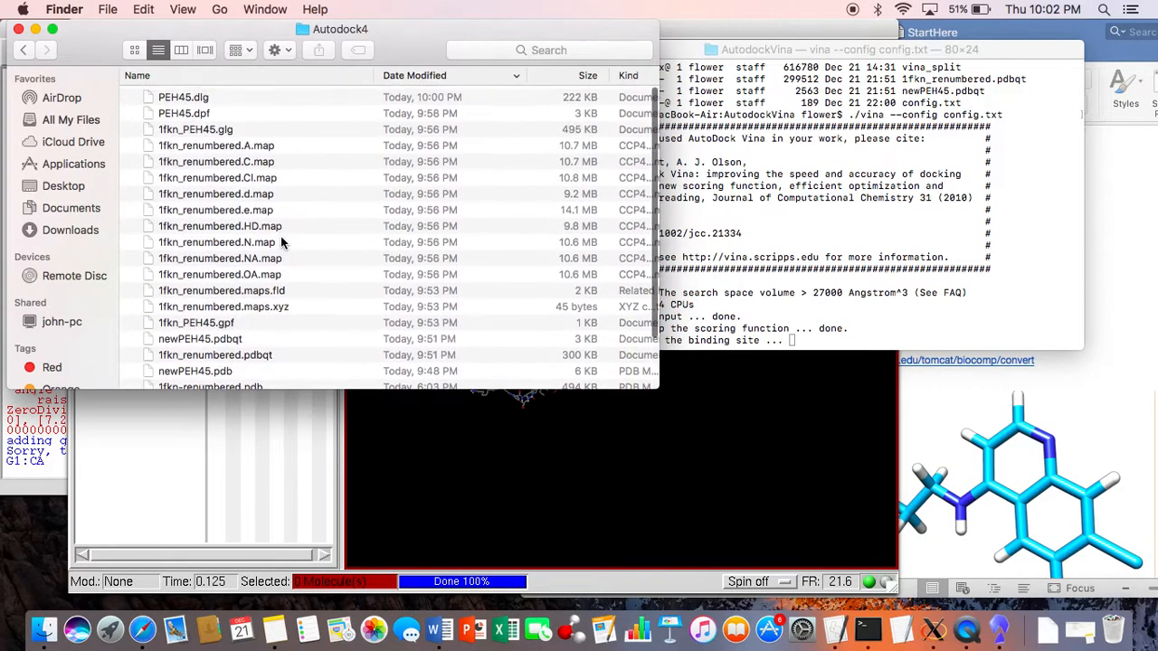
{"action": "left_click", "coordinate": [291, 99]}
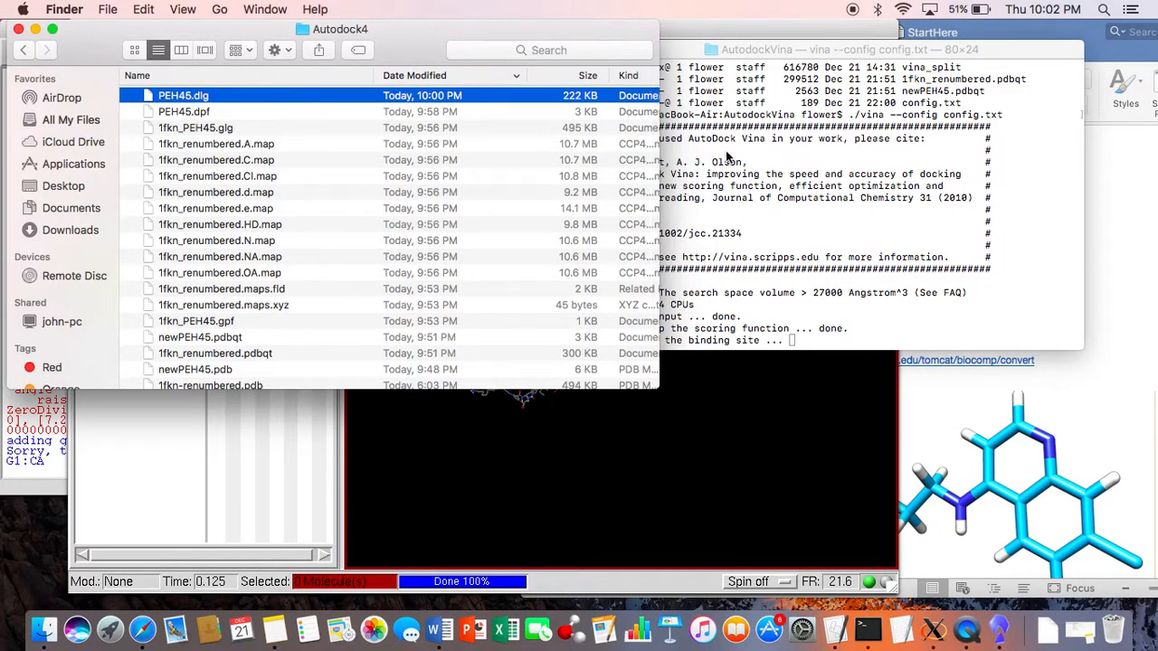
{"action": "left_click", "coordinate": [727, 154]}
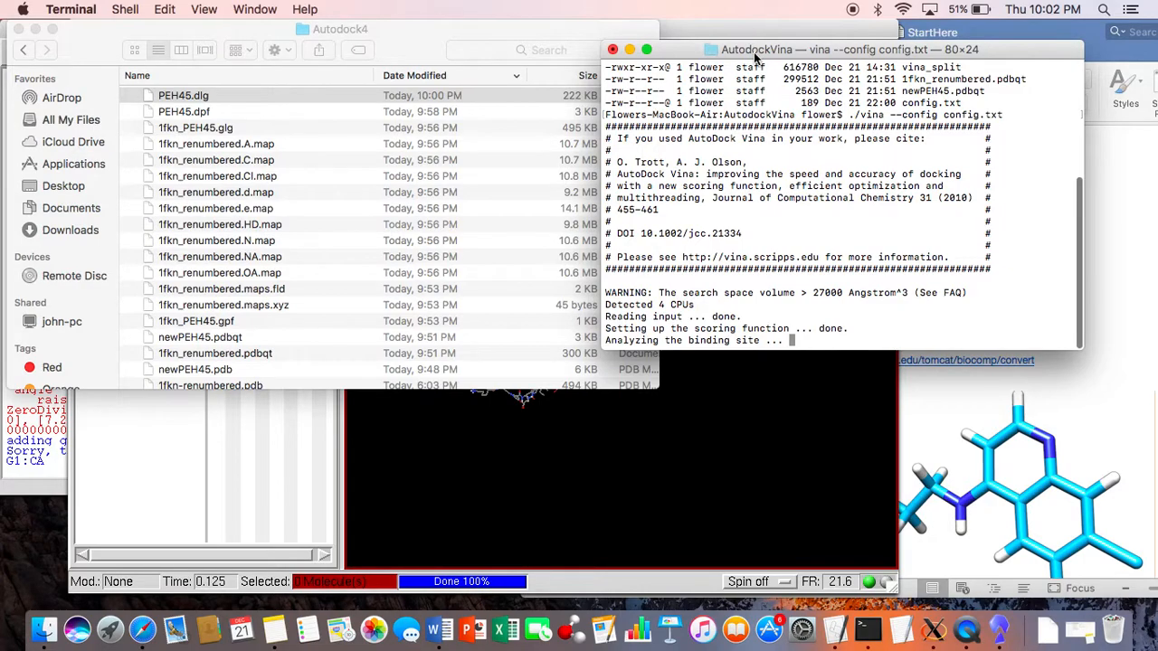
Step: Move Terminal aside, return to AutoDockTools and open the docking log PEH45.dlg, loading its ligand under the name newPEH45-2
{"action": "left_click_drag", "start_coordinate": [756, 57], "coordinate": [943, 42]}
{"action": "left_click", "coordinate": [717, 306]}
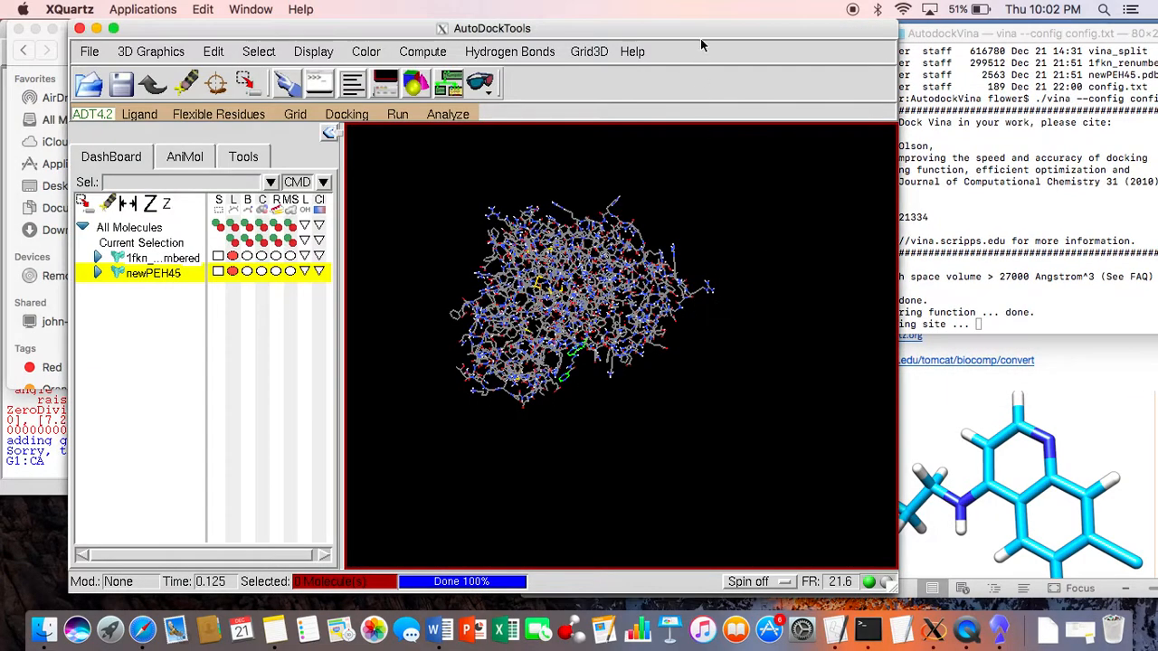
{"action": "left_click", "coordinate": [28, 270]}
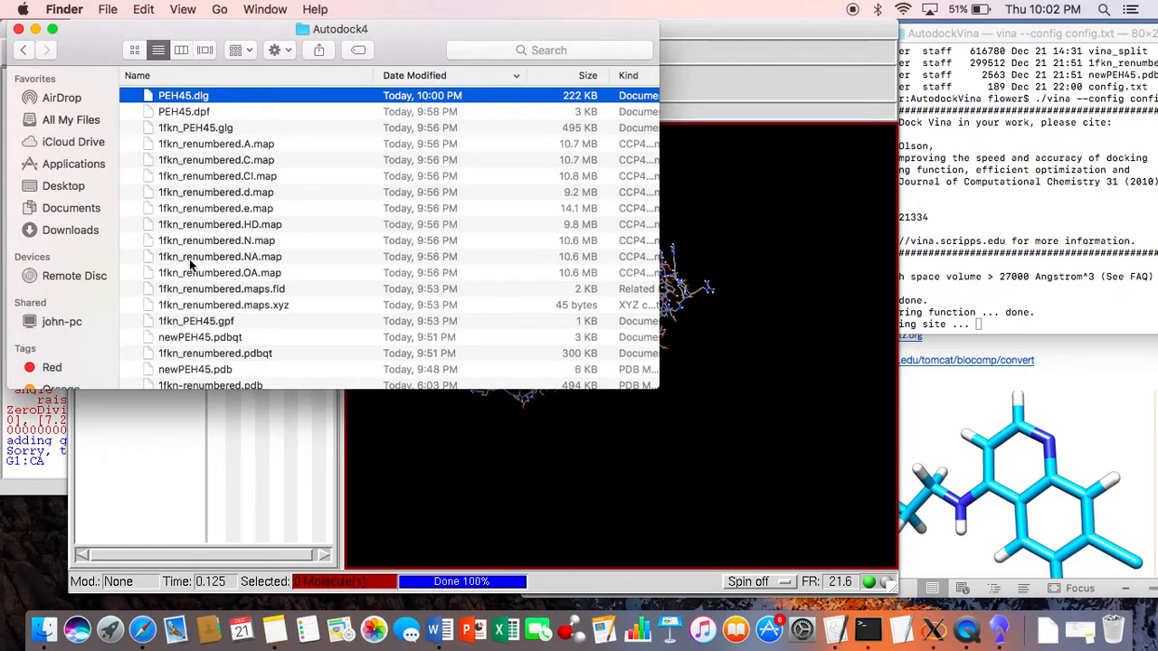
{"action": "left_click", "coordinate": [737, 181]}
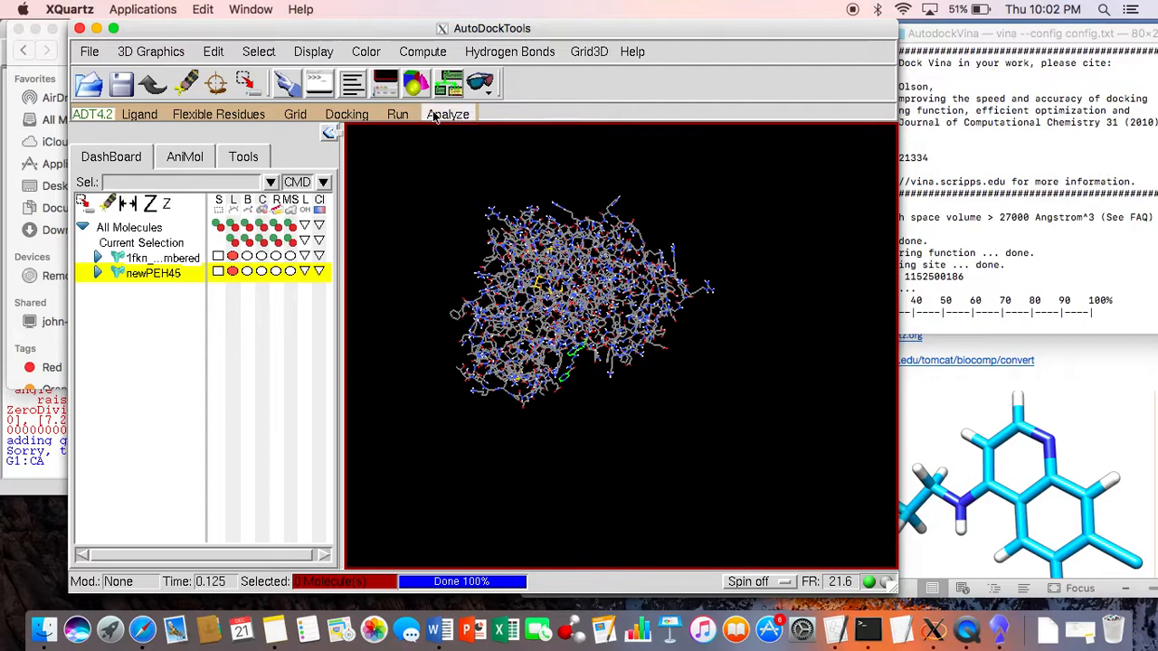
{"action": "left_click", "coordinate": [433, 115]}
{"action": "mouse_move", "coordinate": [519, 150]}
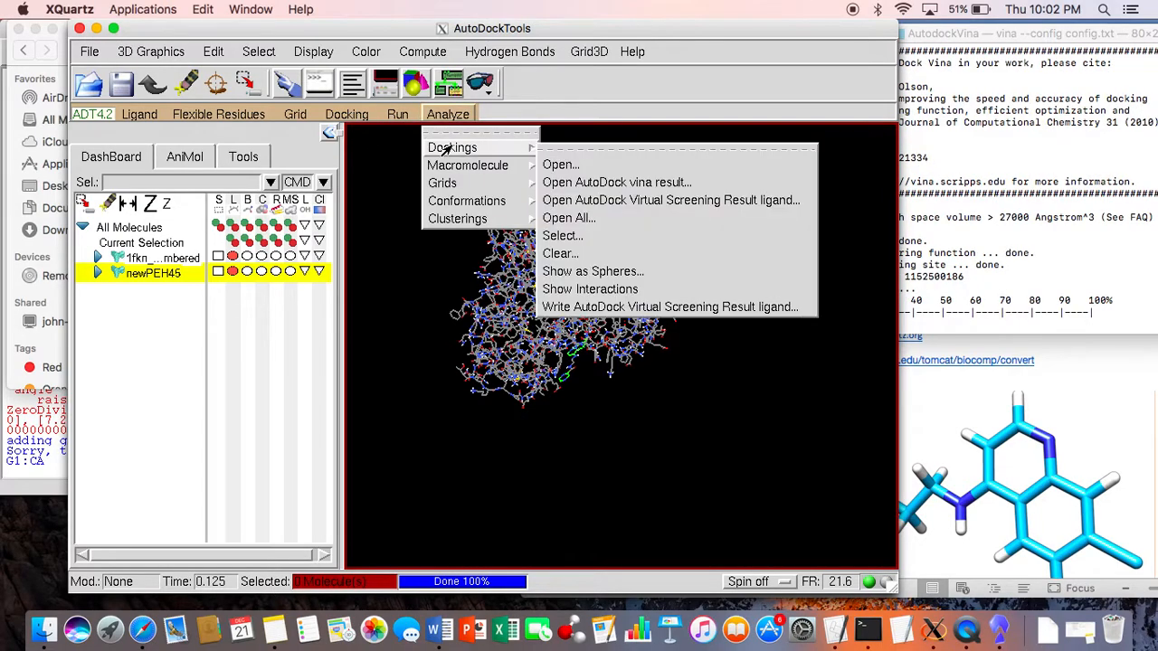
{"action": "left_click", "coordinate": [561, 165]}
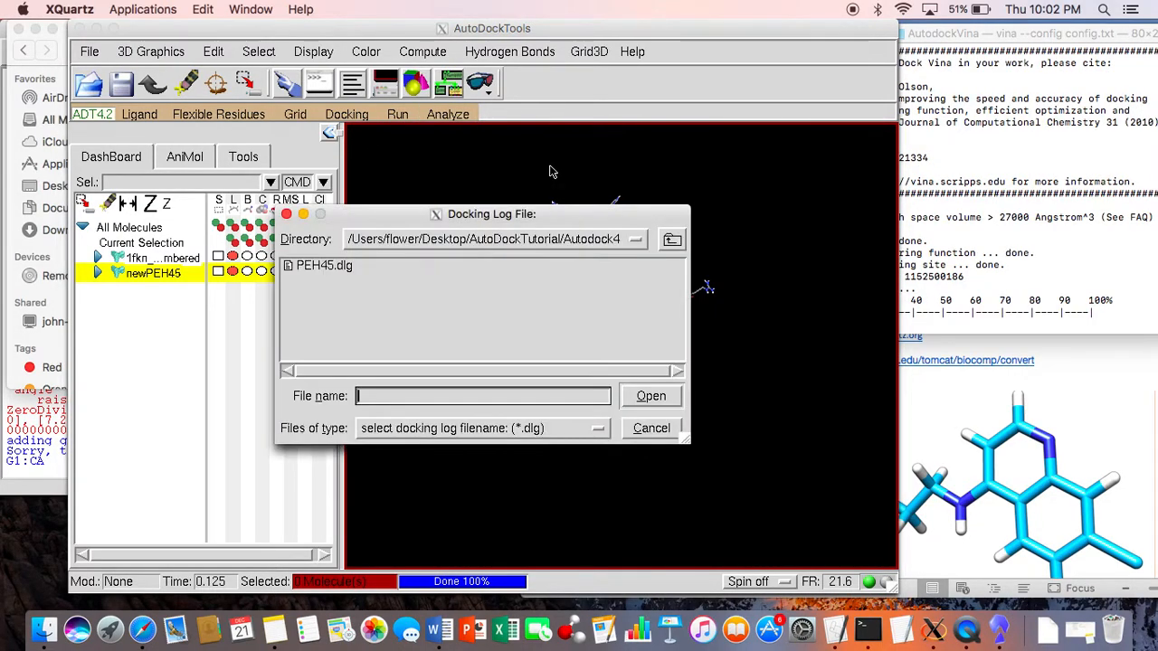
{"action": "left_click", "coordinate": [348, 269]}
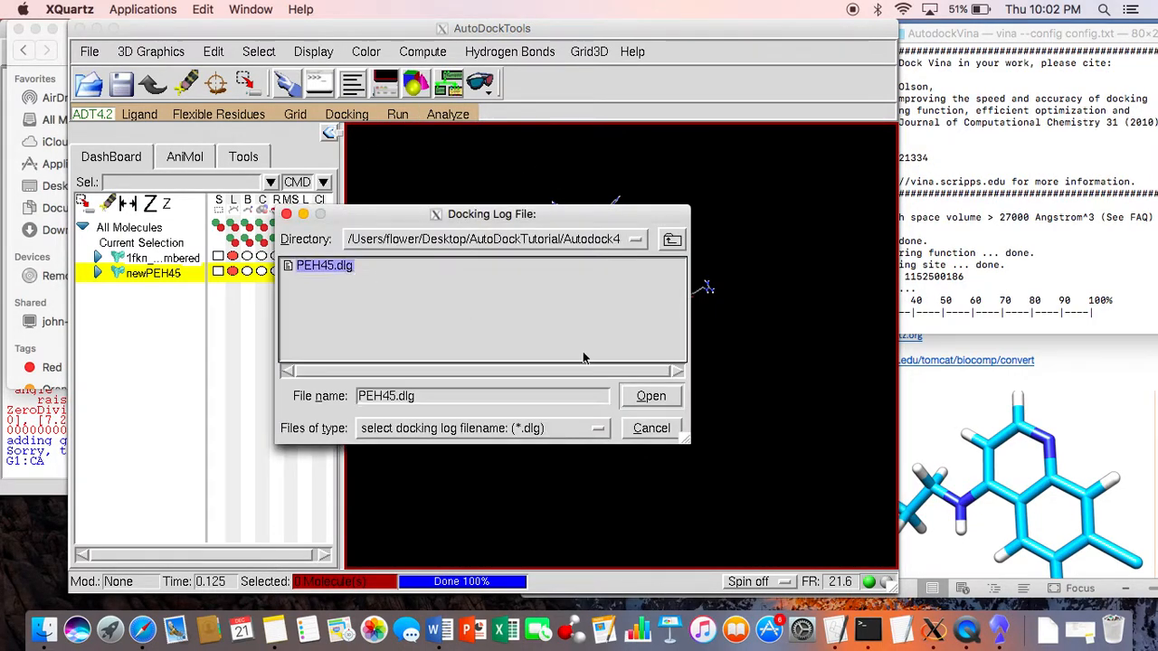
{"action": "left_click", "coordinate": [679, 397]}
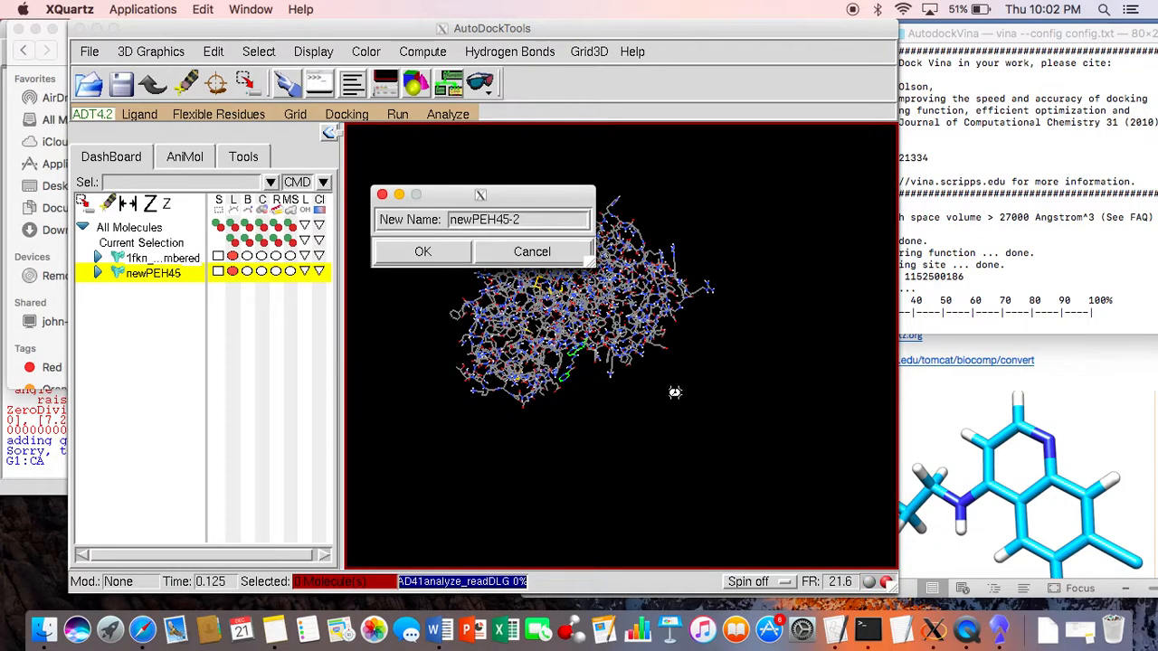
{"action": "left_click", "coordinate": [441, 252]}
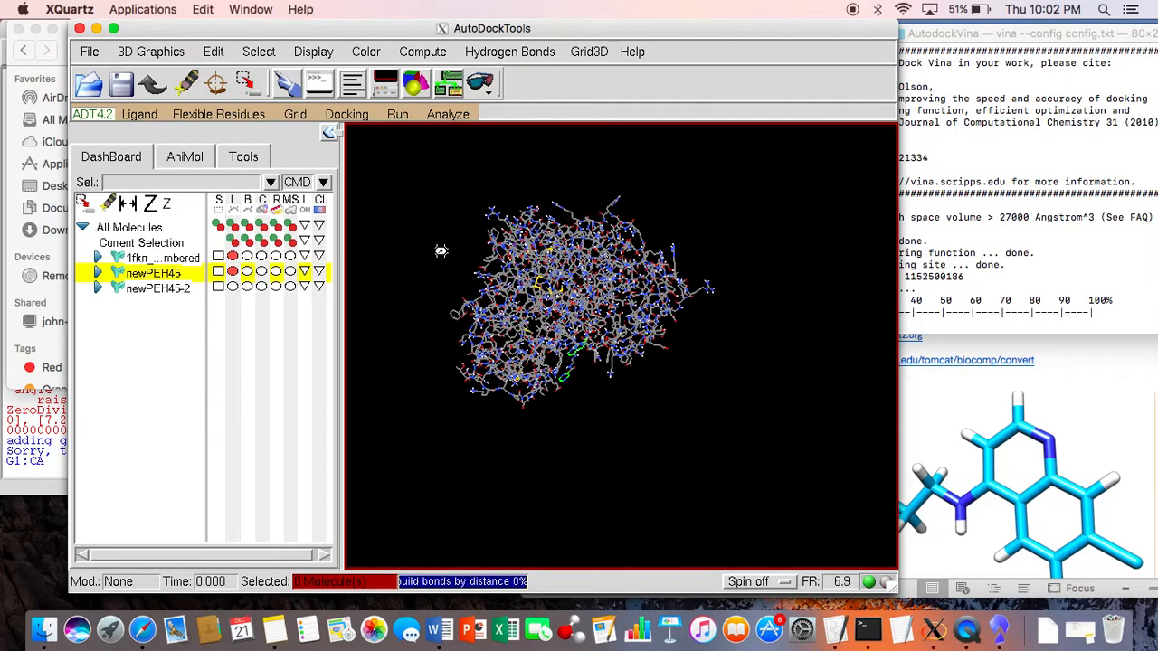
{"action": "left_click", "coordinate": [493, 363]}
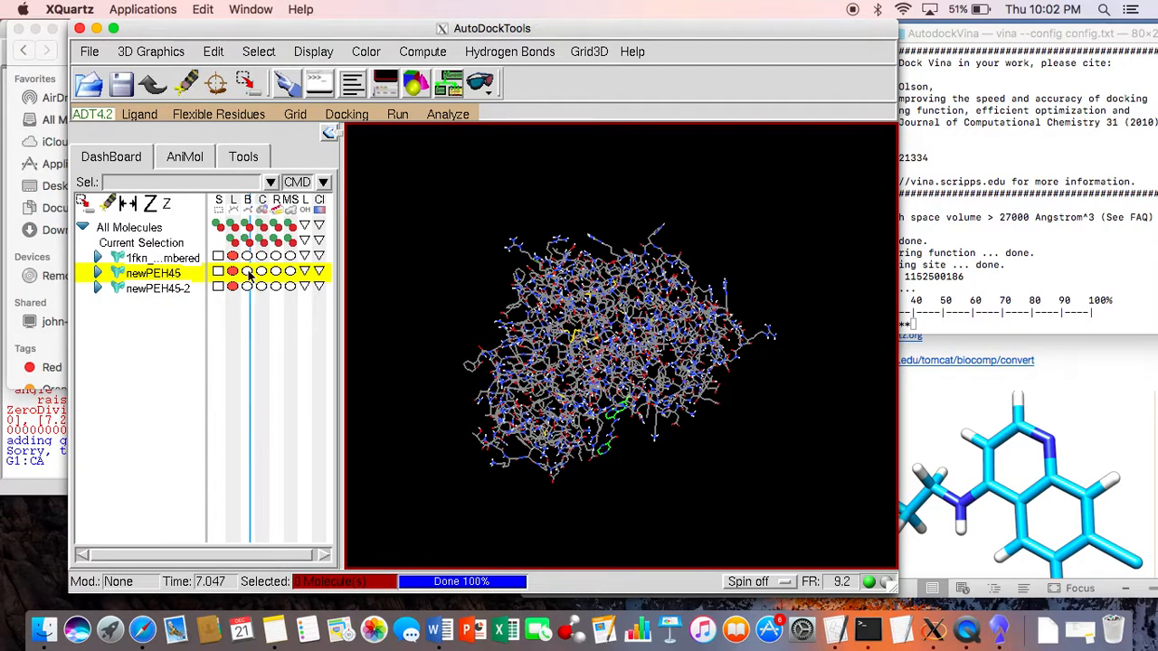
Step: Hide the lines of newPEH45 and the 1fkn protein so that only the docked ligand newPEH45-2 is displayed
{"action": "left_click", "coordinate": [234, 271]}
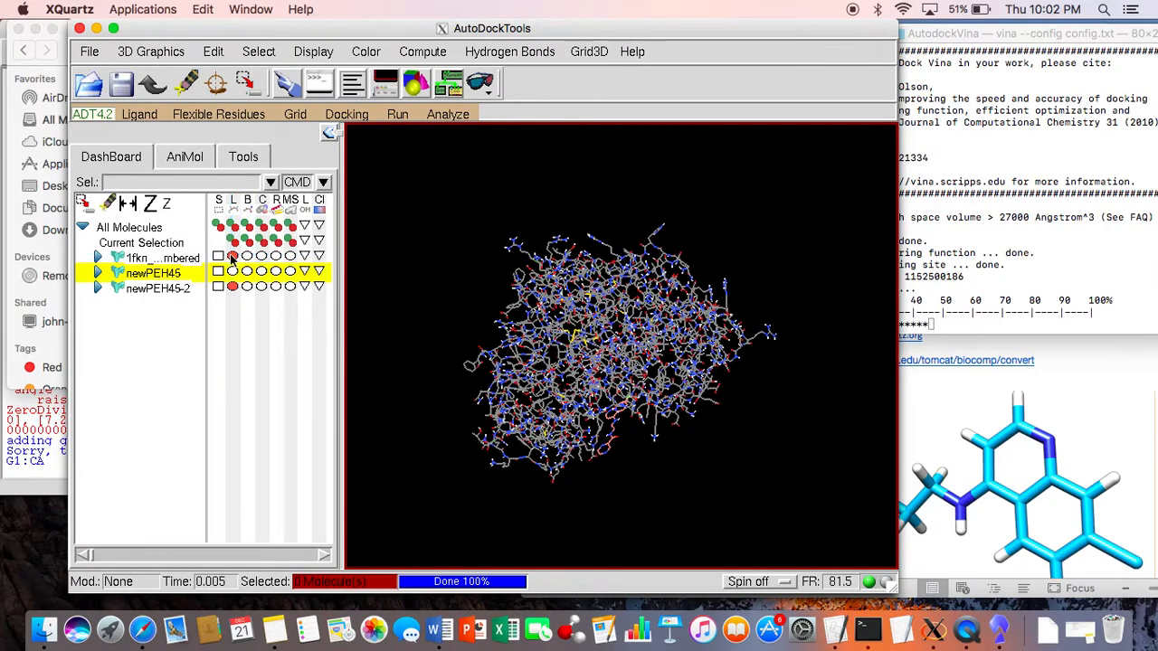
{"action": "left_click", "coordinate": [232, 257]}
{"action": "left_click_drag", "start_coordinate": [587, 390], "coordinate": [666, 478]}
{"action": "scroll", "coordinate": [467, 333], "scroll_direction": "up", "scroll_amount": 5}
{"action": "scroll", "coordinate": [467, 333], "scroll_direction": "down", "scroll_amount": 5}
{"action": "scroll", "coordinate": [467, 333], "scroll_direction": "up", "scroll_amount": 5}
{"action": "left_click_drag", "start_coordinate": [490, 326], "coordinate": [446, 207]}
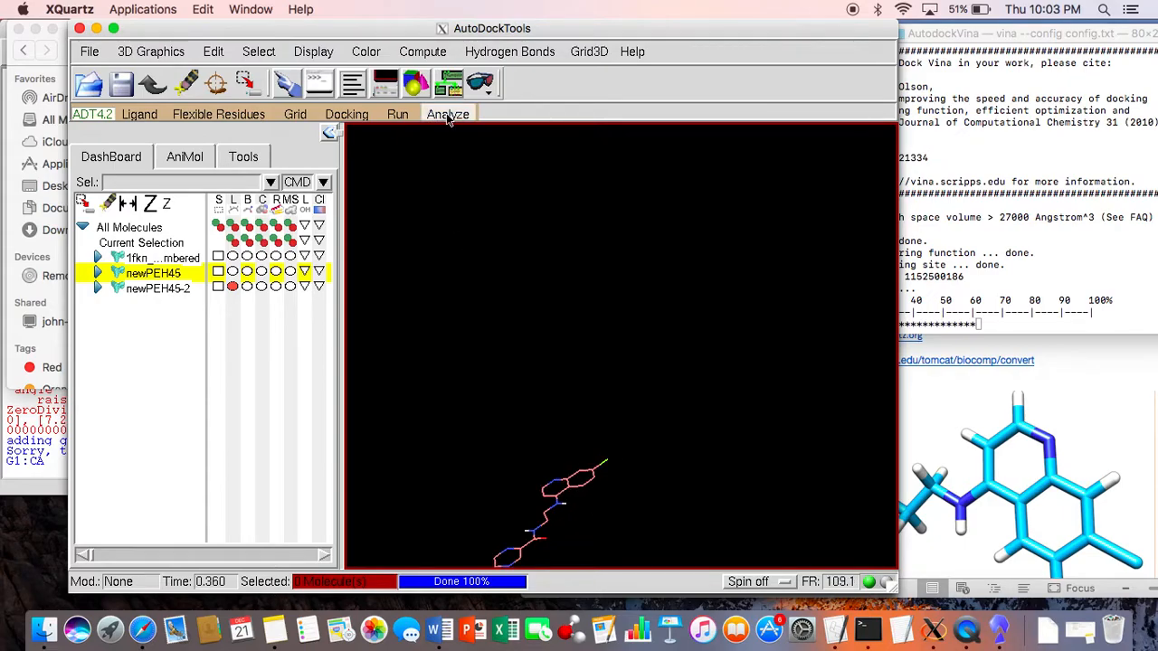
Step: Open the conformation player for newPEH45-2 and display the ligand's lines again
{"action": "left_click", "coordinate": [448, 114]}
{"action": "mouse_move", "coordinate": [527, 171]}
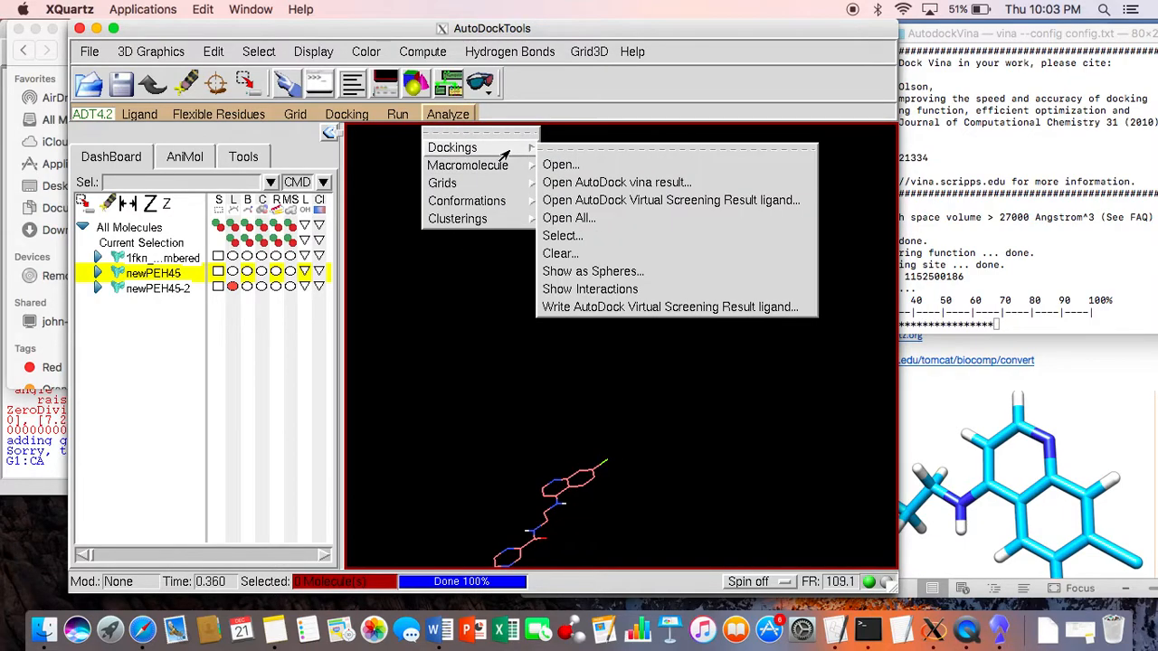
{"action": "mouse_move", "coordinate": [509, 151]}
{"action": "mouse_move", "coordinate": [527, 204]}
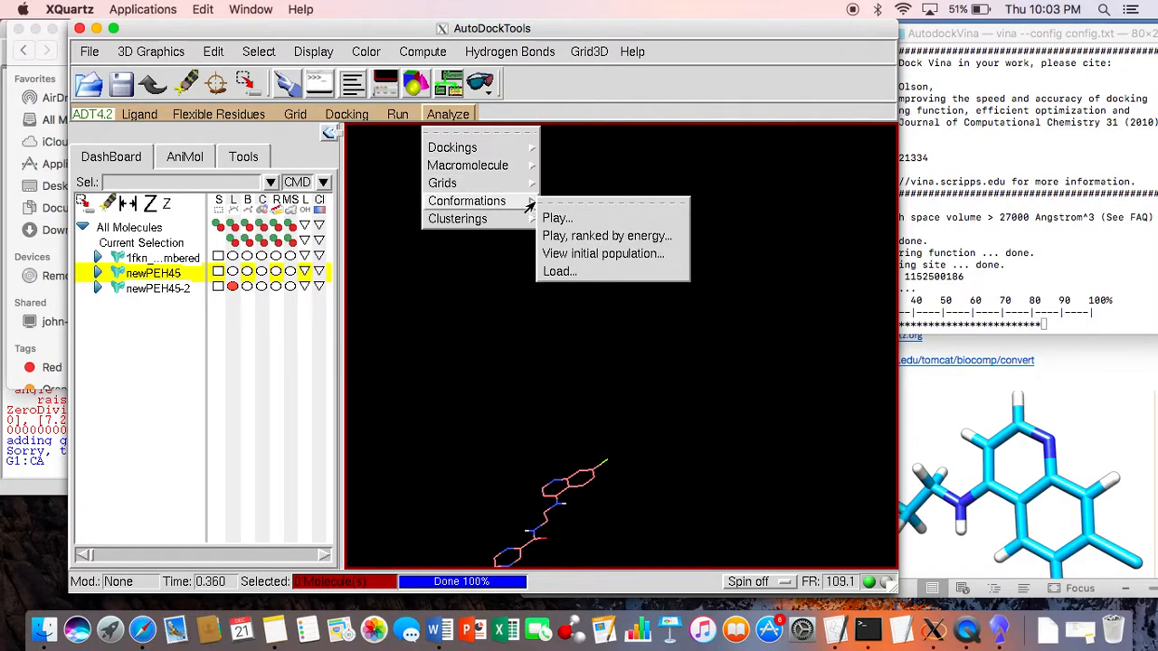
{"action": "left_click", "coordinate": [557, 230]}
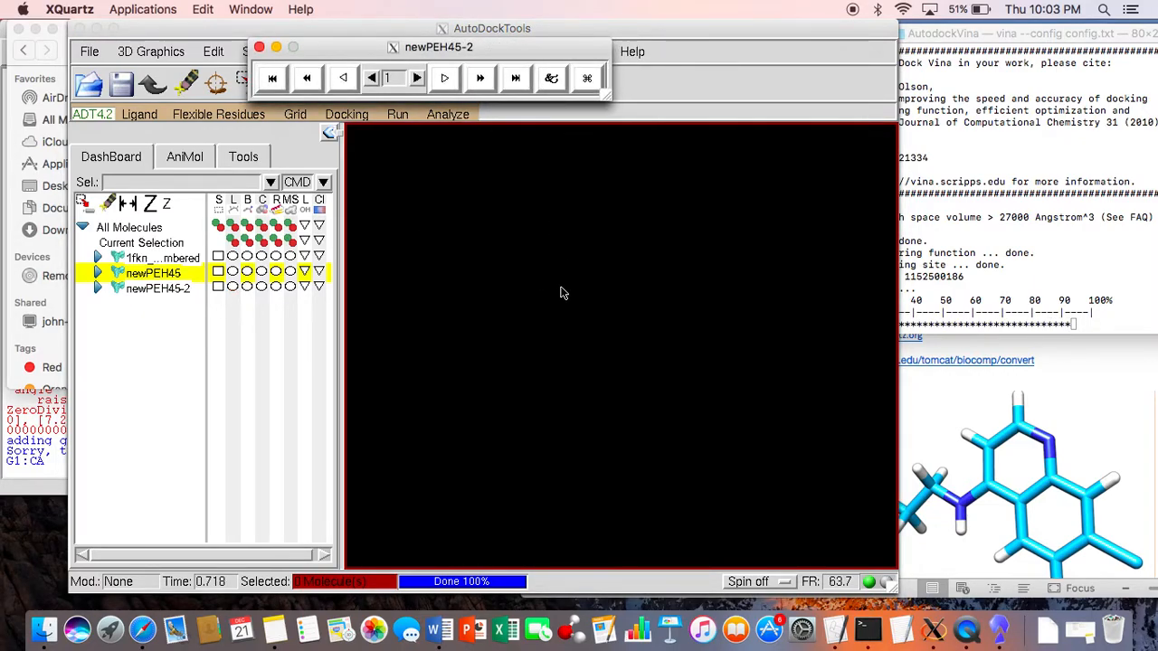
{"action": "left_click", "coordinate": [233, 286]}
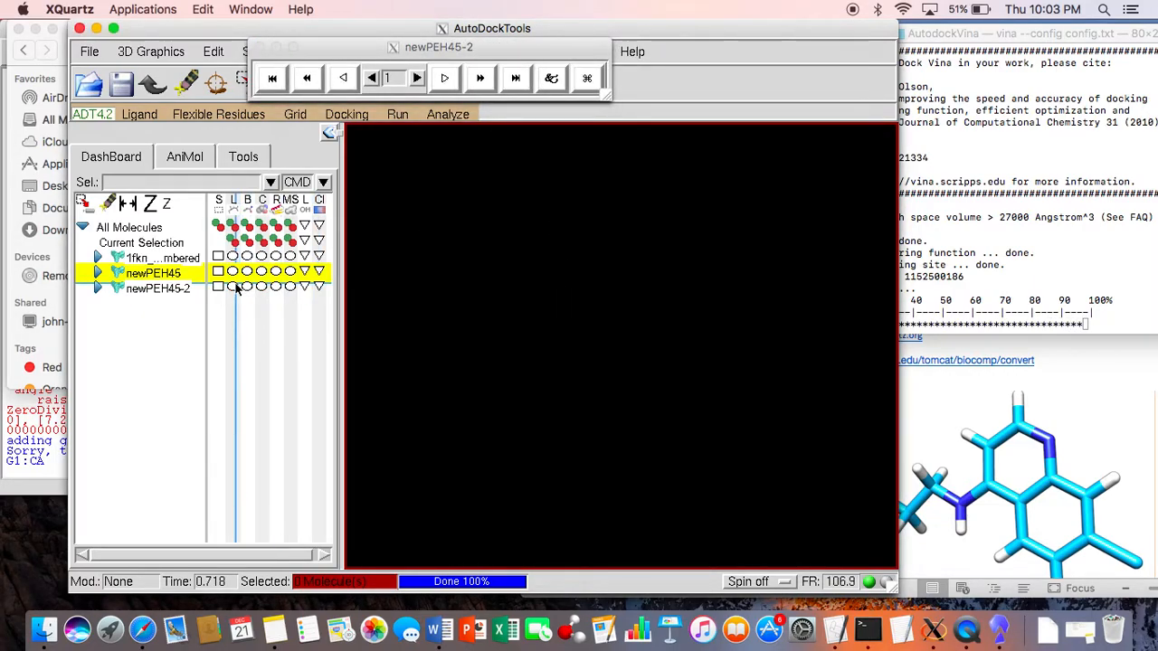
{"action": "left_click", "coordinate": [232, 286]}
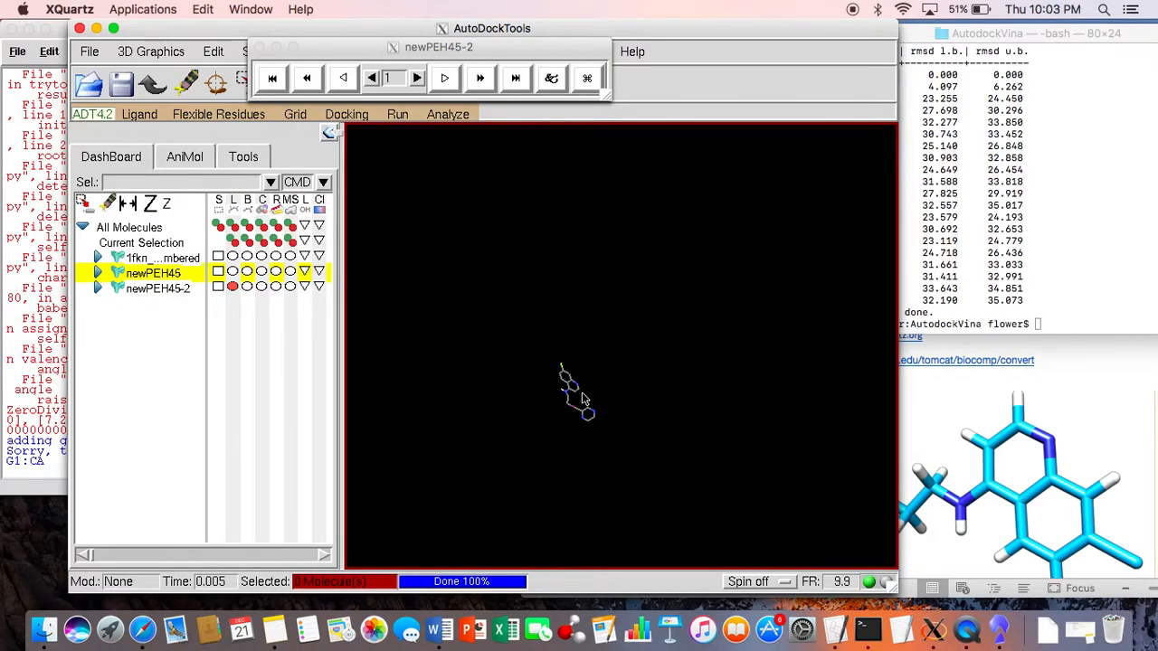
Step: Step through the docked conformations of newPEH45-2 up to conformation 14
{"action": "left_click_drag", "start_coordinate": [607, 387], "coordinate": [592, 416]}
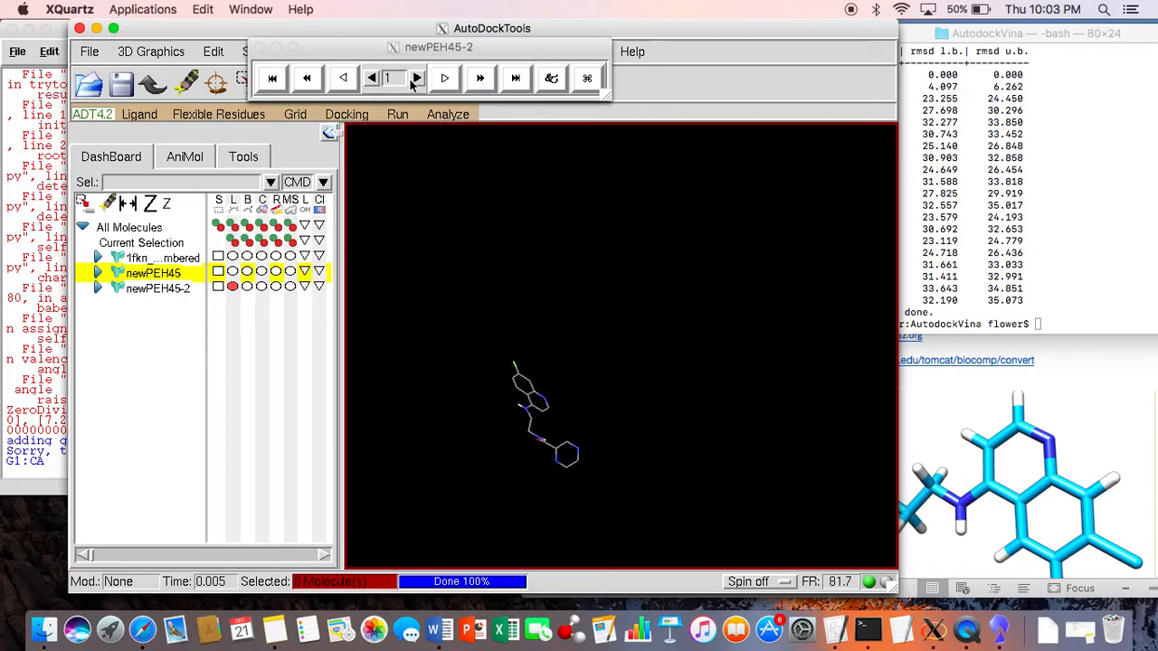
{"action": "left_click", "coordinate": [415, 79]}
{"action": "left_click", "coordinate": [415, 80]}
{"action": "left_click", "coordinate": [416, 80]}
{"action": "left_click", "coordinate": [415, 80]}
{"action": "left_click", "coordinate": [415, 80]}
{"action": "left_click", "coordinate": [415, 80]}
{"action": "left_click", "coordinate": [415, 79]}
{"action": "left_click", "coordinate": [415, 80]}
{"action": "left_click", "coordinate": [415, 79]}
{"action": "left_click", "coordinate": [416, 80]}
{"action": "left_click", "coordinate": [415, 79]}
{"action": "left_click", "coordinate": [415, 80]}
{"action": "left_click", "coordinate": [415, 79]}
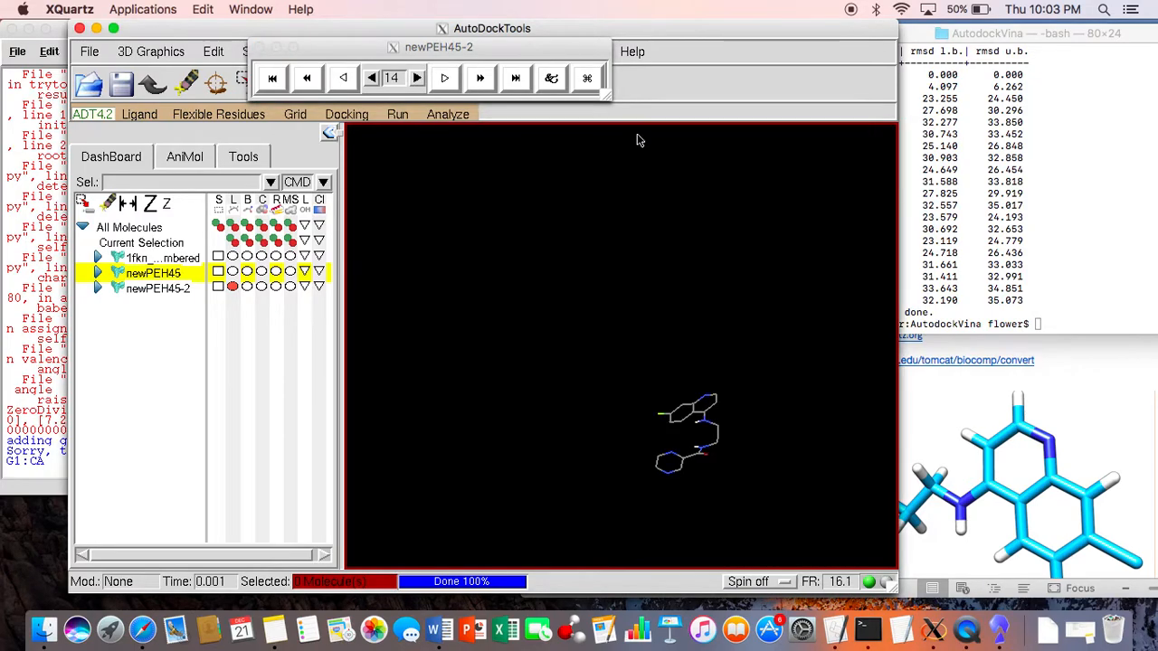
Step: Switch to Terminal, list the AutodockVina folder with ls -ltr and move the window so the full file names show
{"action": "left_click", "coordinate": [980, 183]}
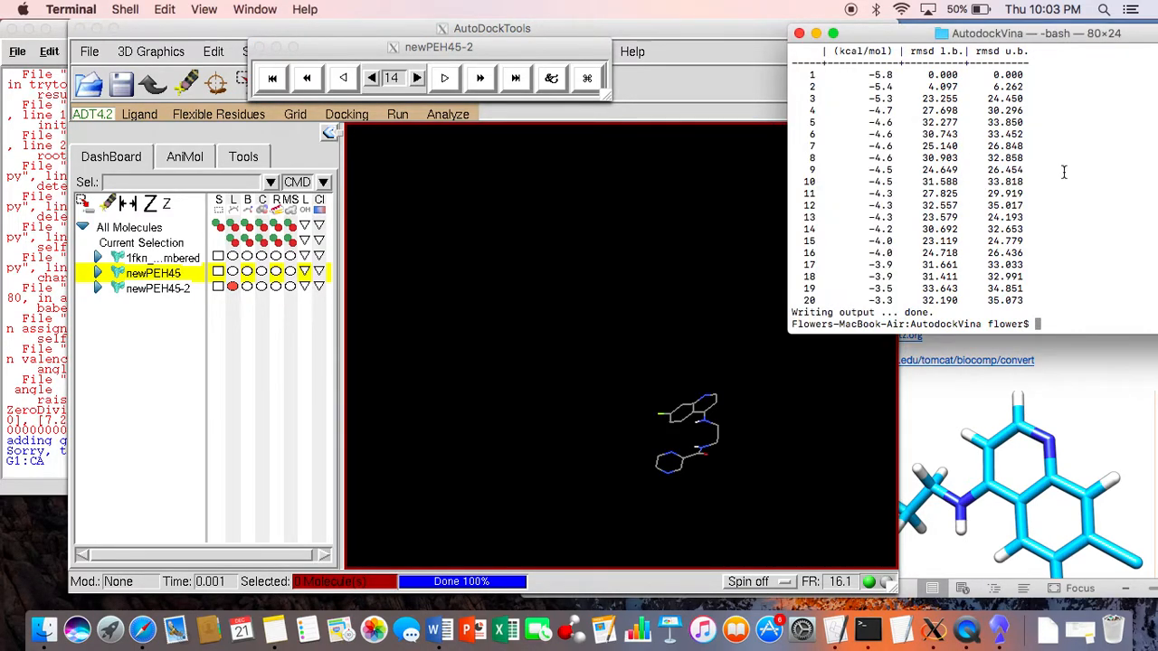
{"action": "type", "text": "cd "}
{"action": "type", "text": "ls -ltr"}
{"action": "key", "text": "Return"}
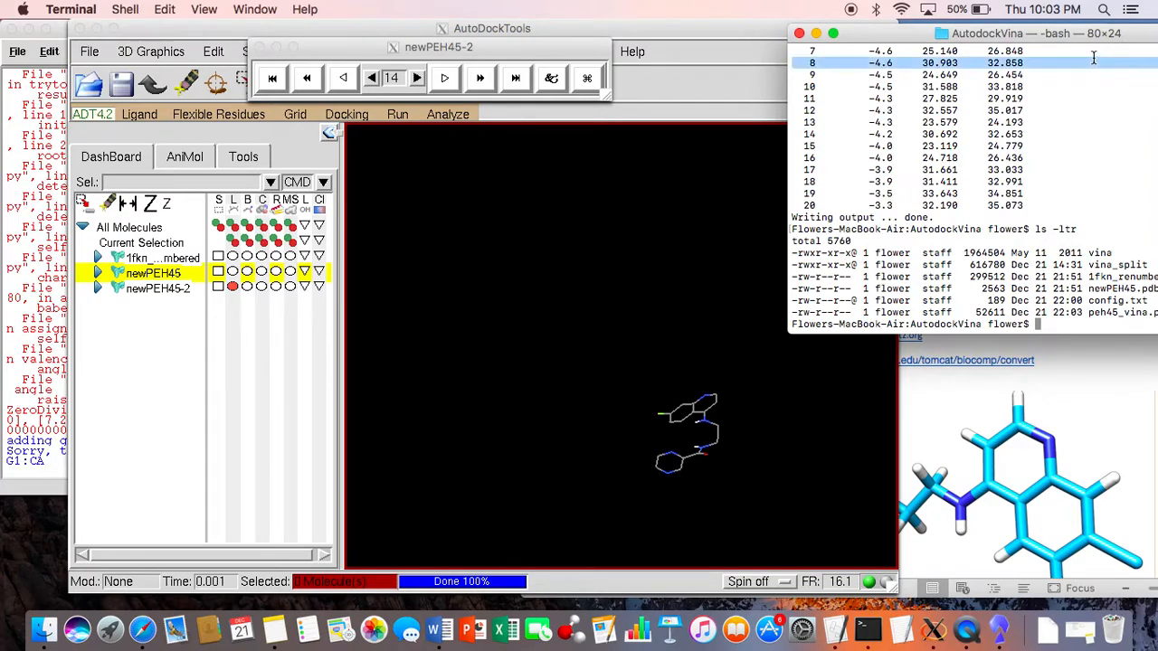
{"action": "left_click_drag", "start_coordinate": [1095, 36], "coordinate": [878, 9]}
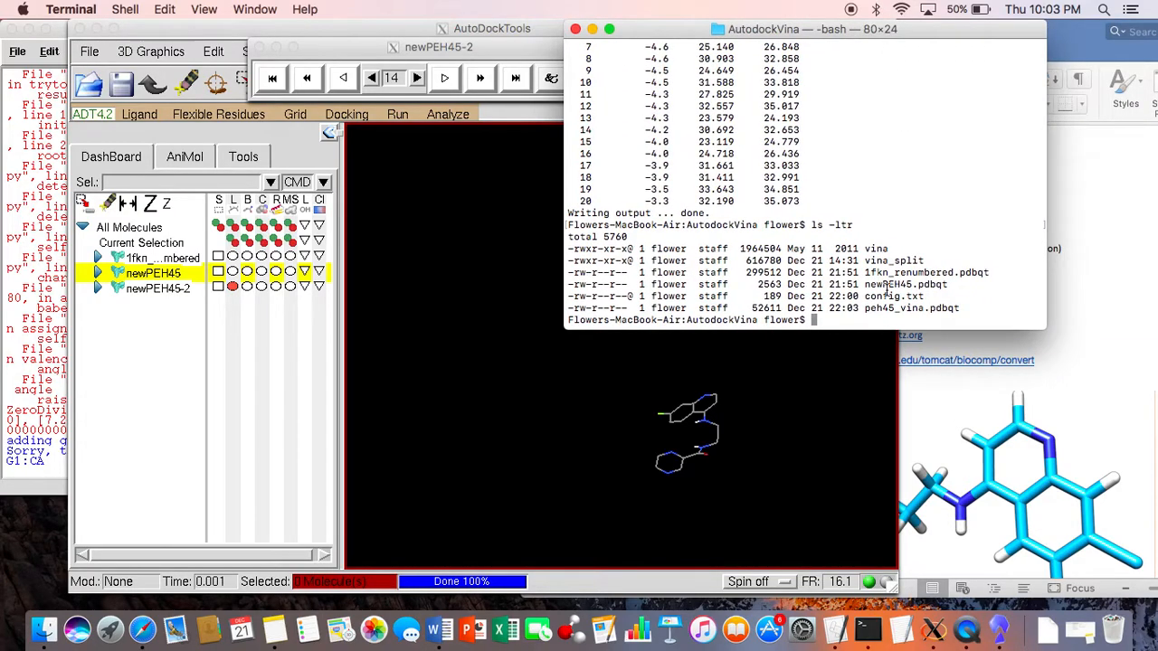
Step: Open 1fkn_renumbered.pdbqt from the Autodock4 folder as an AutoDock Vina result and load its models in AutoDockTools
{"action": "left_click", "coordinate": [513, 323]}
{"action": "left_click", "coordinate": [457, 121]}
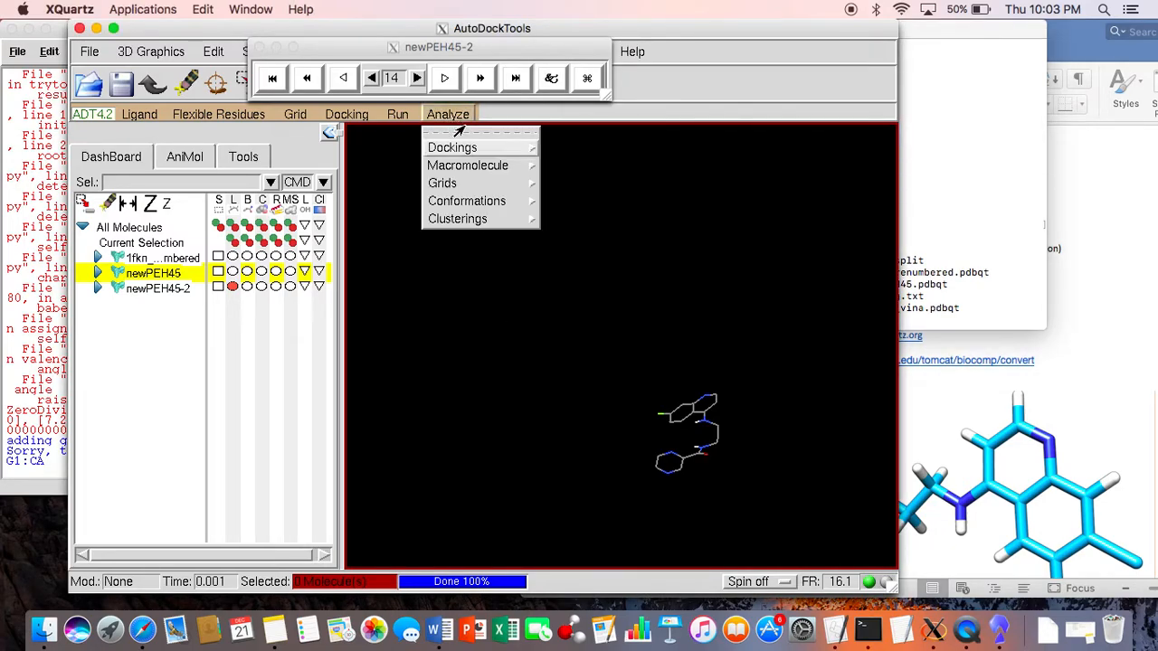
{"action": "mouse_move", "coordinate": [463, 150]}
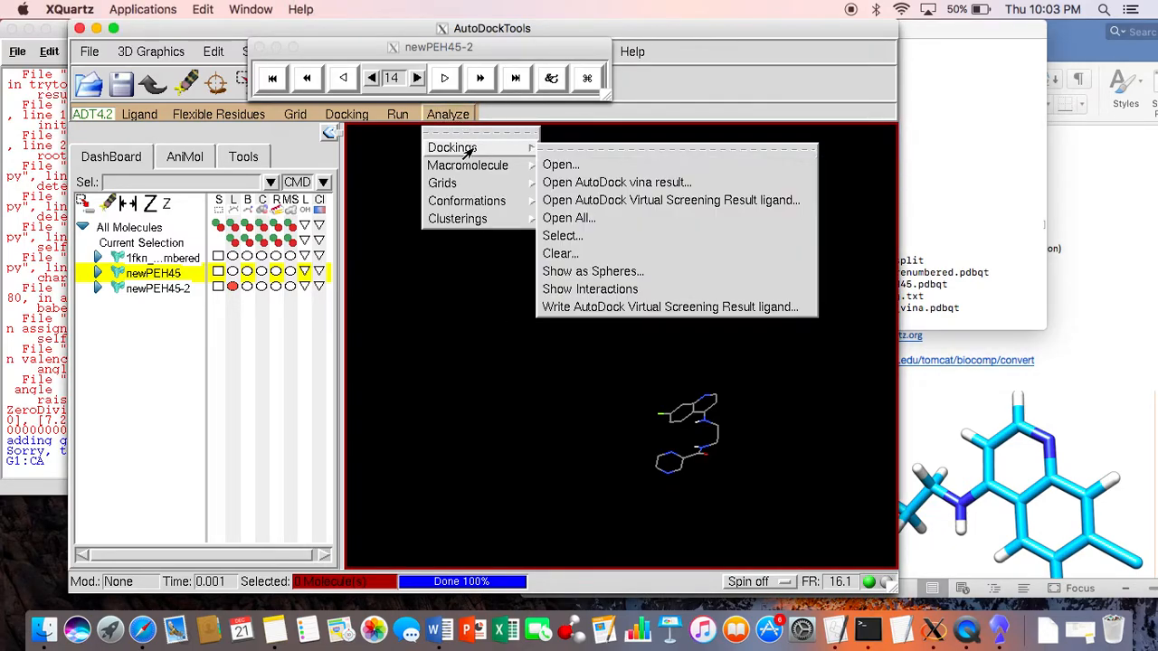
{"action": "left_click", "coordinate": [572, 182]}
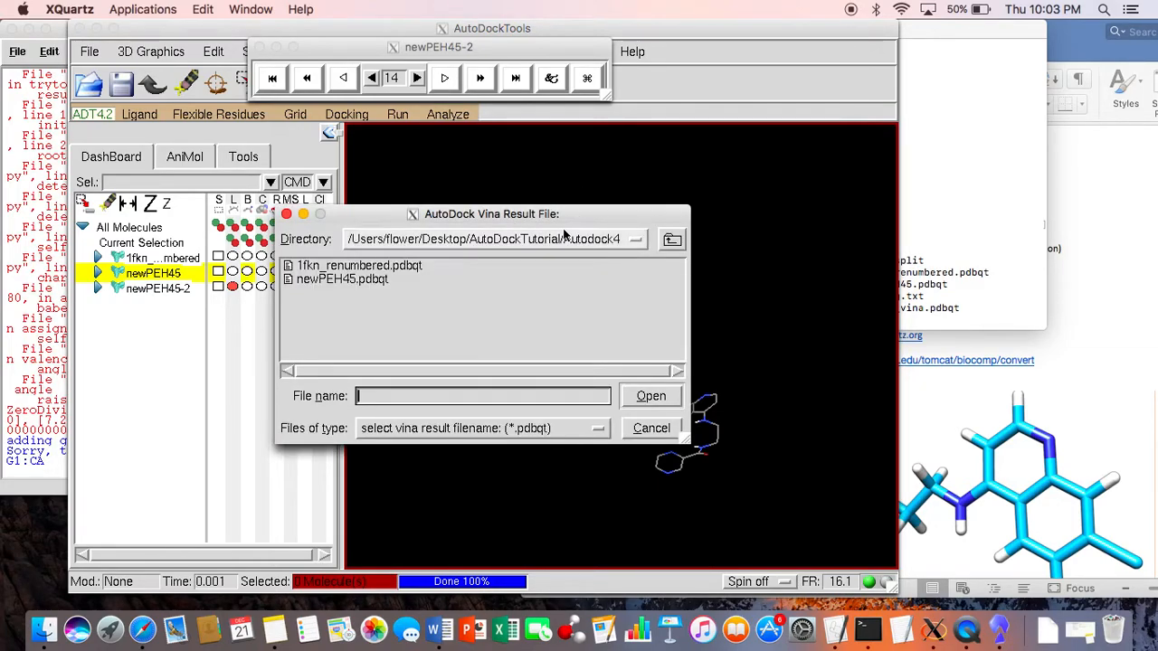
{"action": "left_click", "coordinate": [412, 268]}
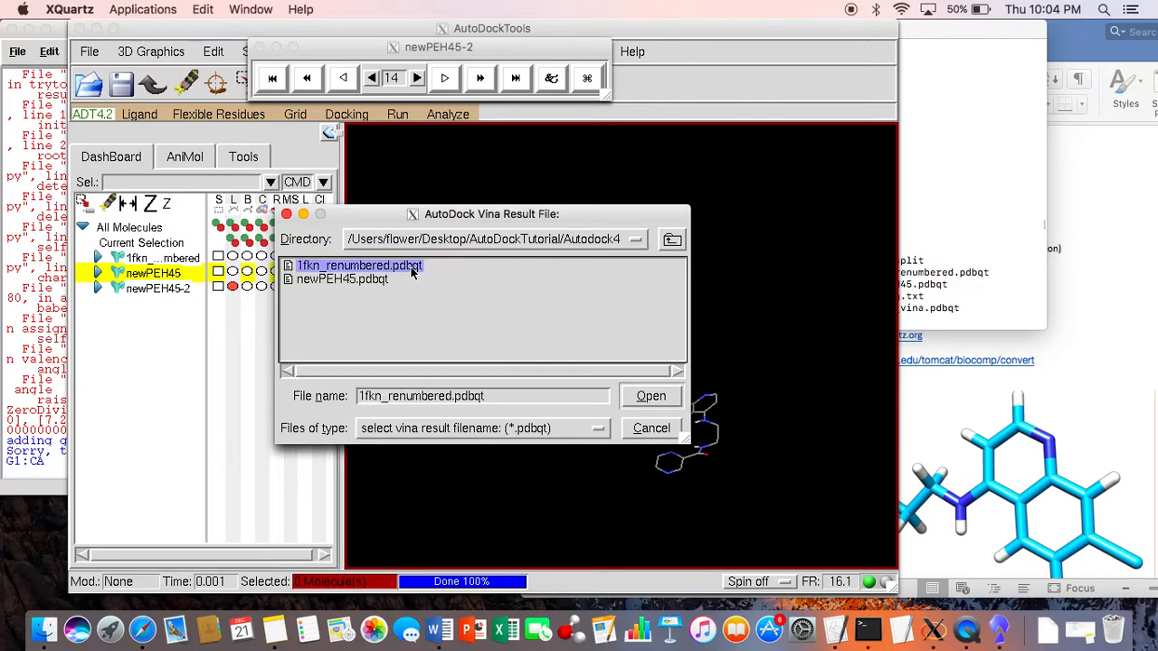
{"action": "left_click", "coordinate": [651, 398]}
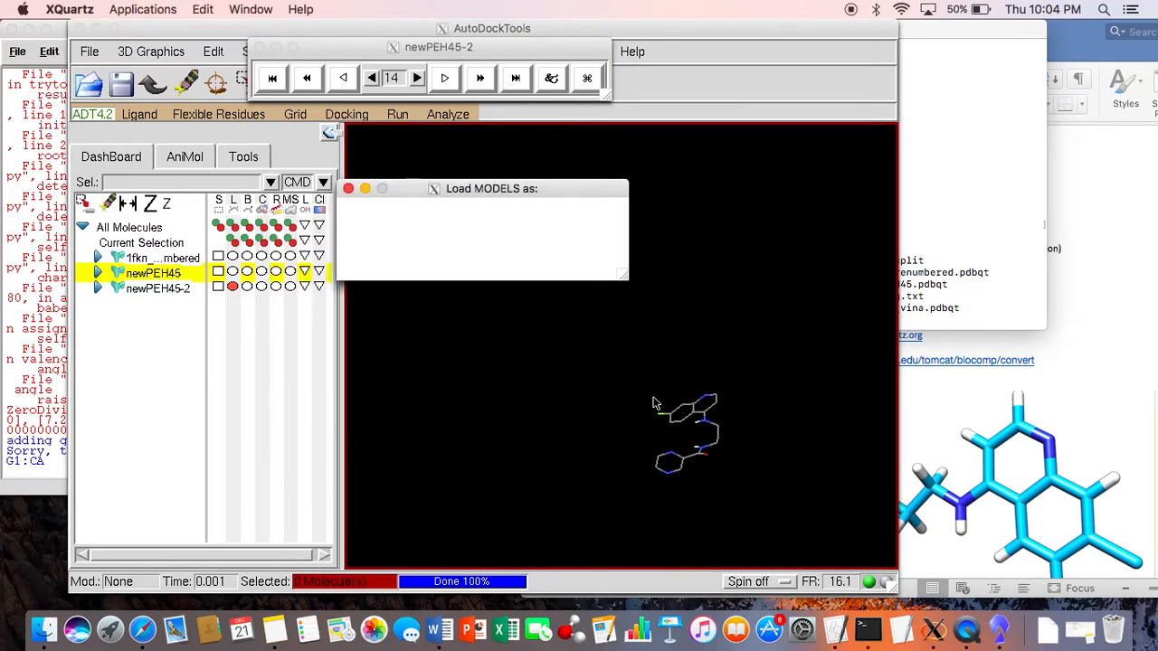
{"action": "left_click", "coordinate": [425, 268]}
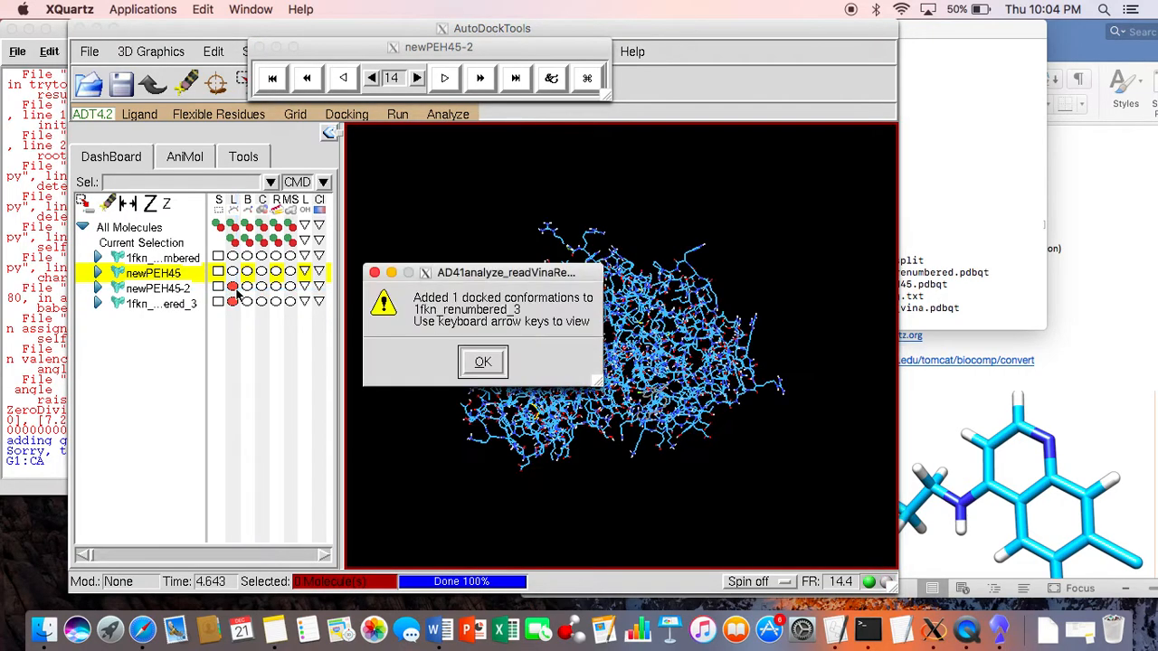
{"action": "left_click", "coordinate": [484, 362]}
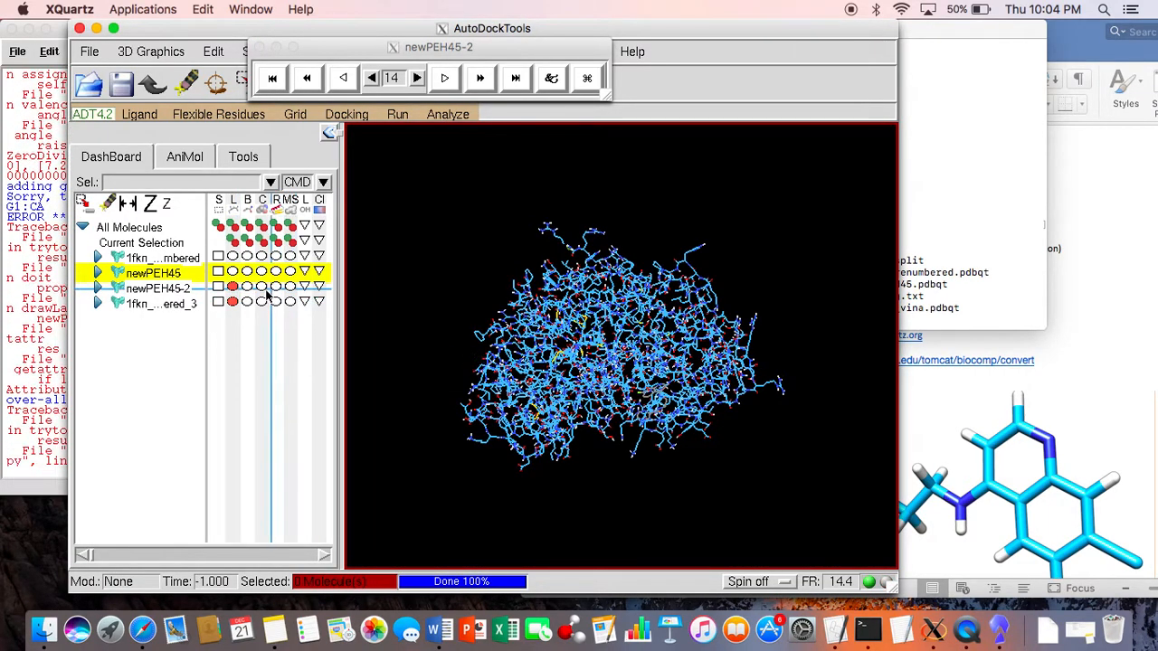
Step: Hide the lines of newPEH45-2 and inspect the loaded 1fkn_renumbered_3 structure up close
{"action": "left_click", "coordinate": [233, 286]}
{"action": "left_click", "coordinate": [232, 301]}
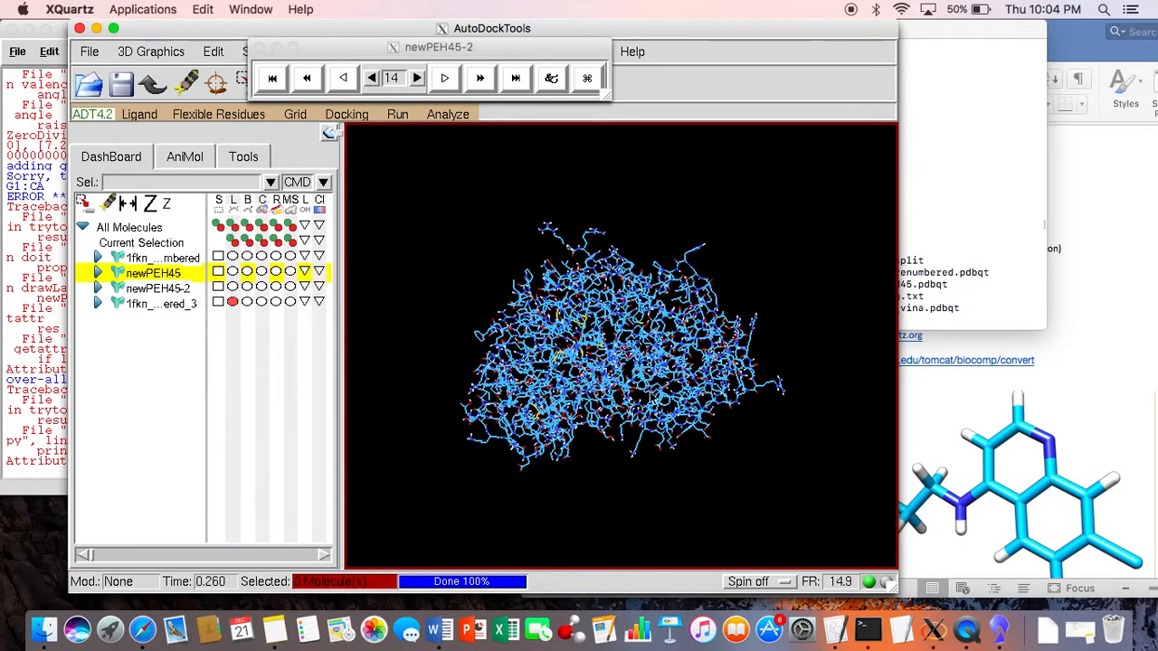
{"action": "left_click_drag", "start_coordinate": [624, 349], "coordinate": [240, 88]}
{"action": "scroll", "coordinate": [552, 270], "scroll_direction": "up", "scroll_amount": 5}
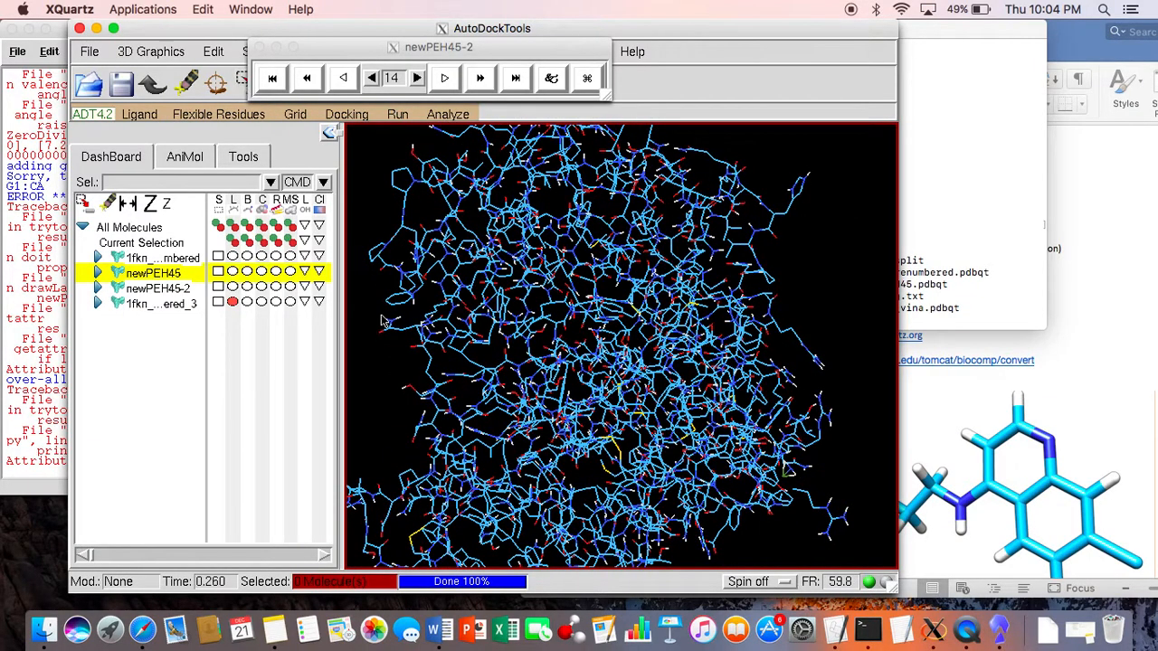
Step: Check the Vina file names in Terminal, then delete the 1fkn_renumbered_3 molecule from AutoDockTools
{"action": "left_click", "coordinate": [172, 305]}
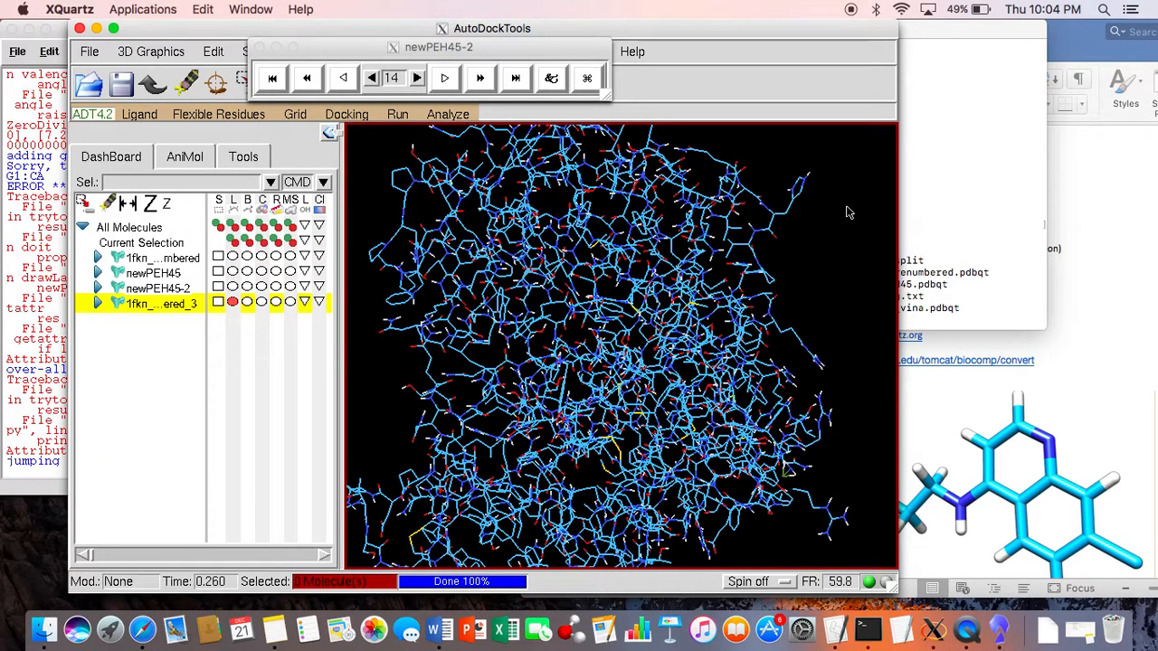
{"action": "left_click", "coordinate": [956, 236]}
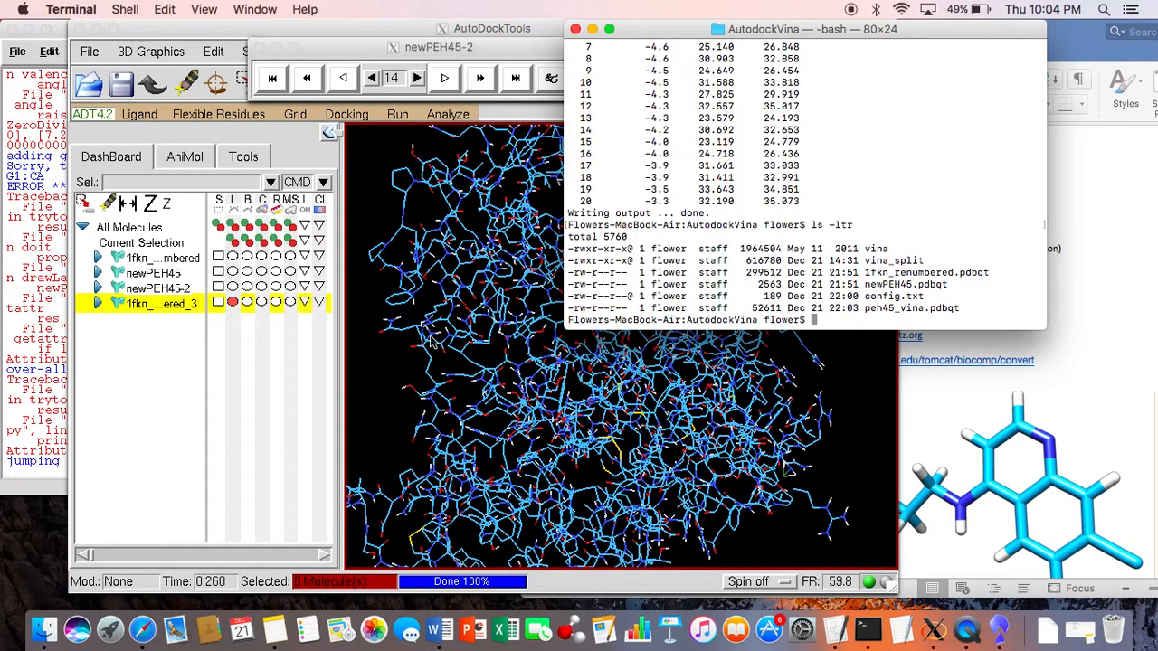
{"action": "left_click", "coordinate": [476, 338]}
{"action": "left_click", "coordinate": [172, 306]}
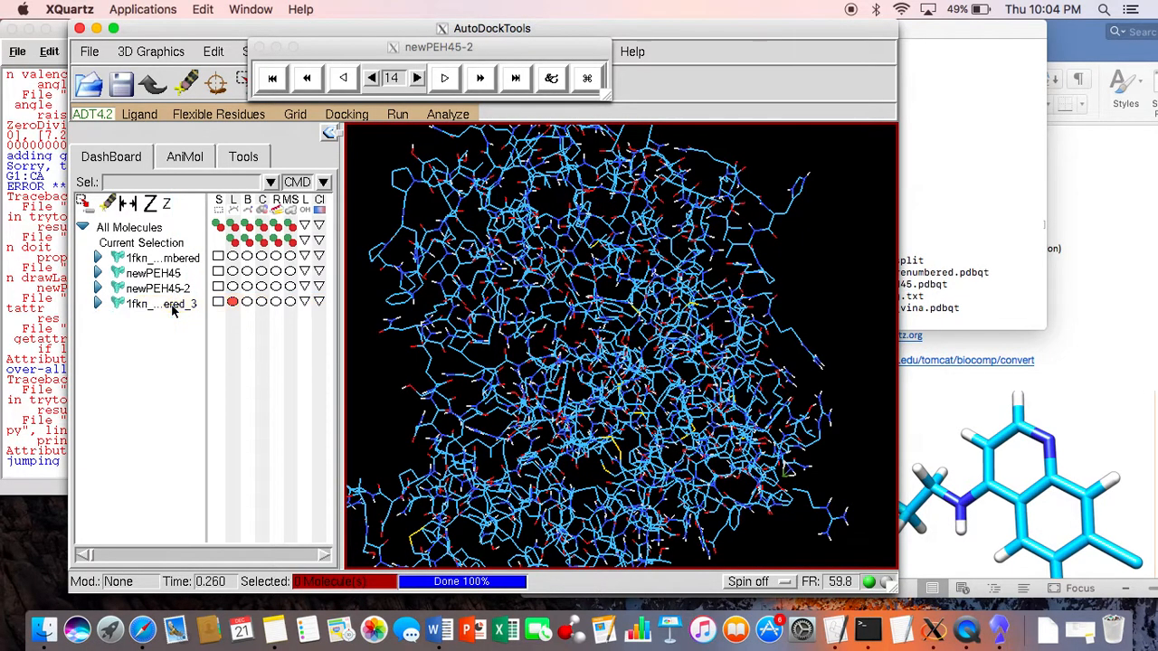
{"action": "right_click", "coordinate": [167, 307]}
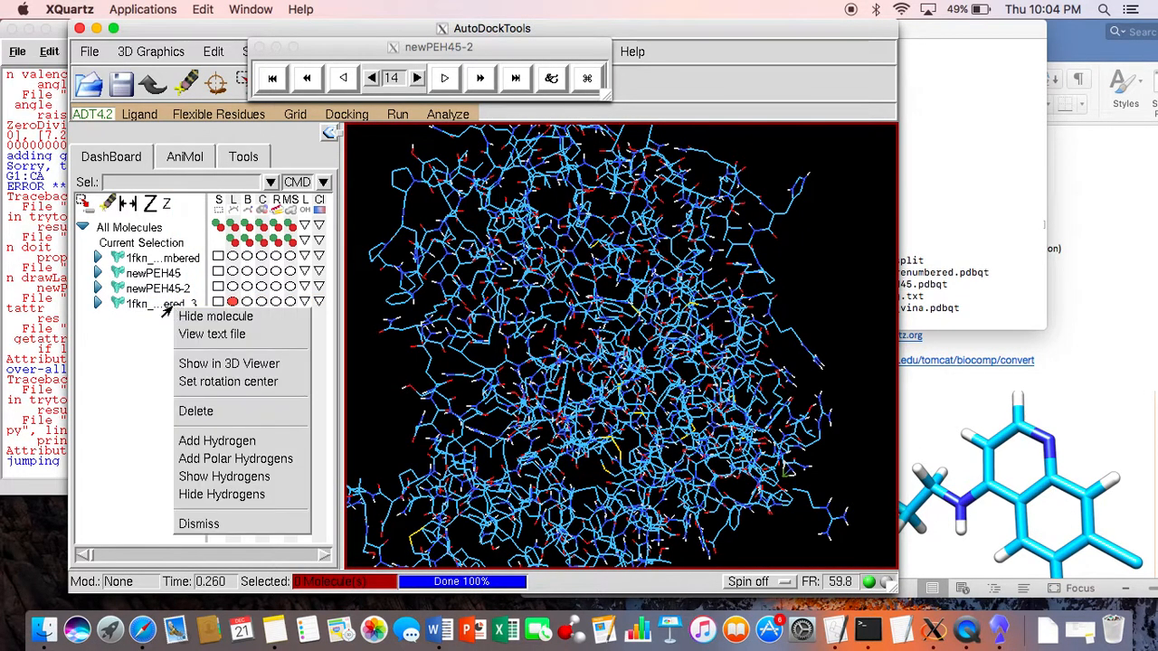
{"action": "left_click", "coordinate": [257, 413]}
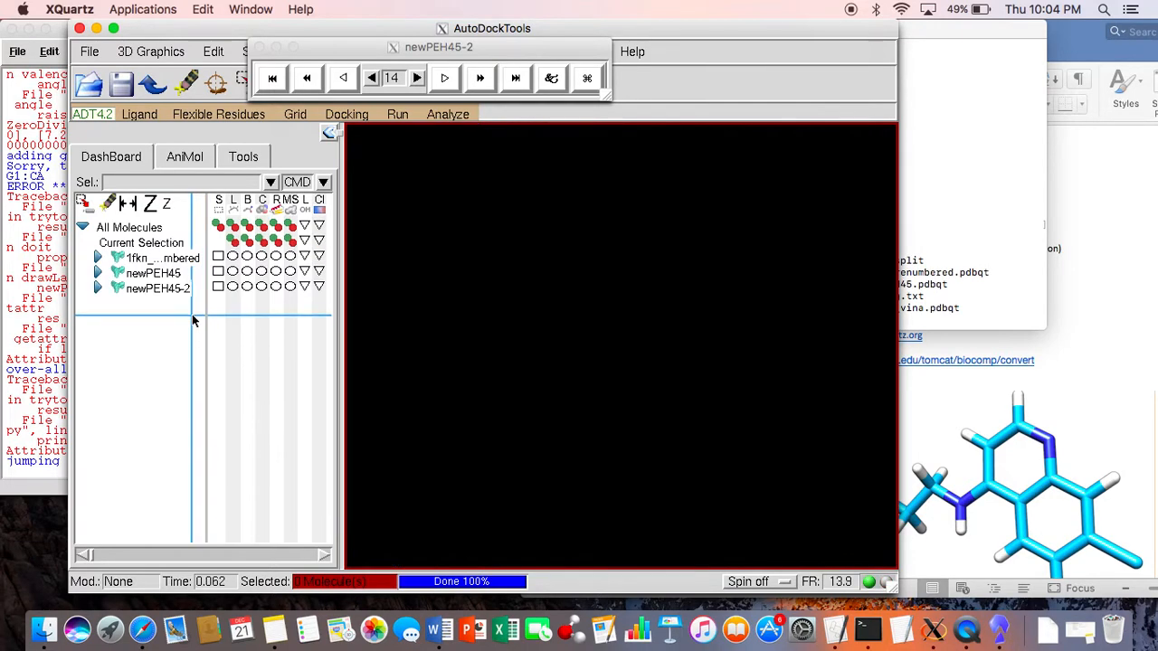
Step: Open peh45_vina.pdbqt from the AutodockVina folder as an AutoDock Vina result, loading it as a single molecule with multiple conformations
{"action": "left_click", "coordinate": [450, 118]}
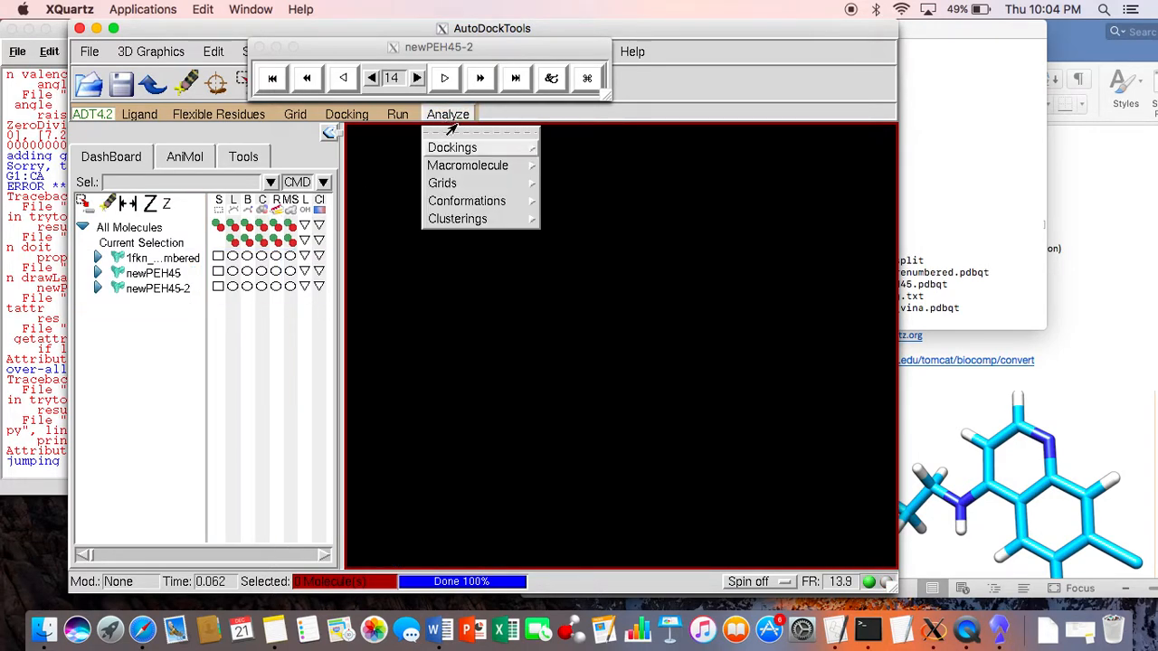
{"action": "mouse_move", "coordinate": [472, 155]}
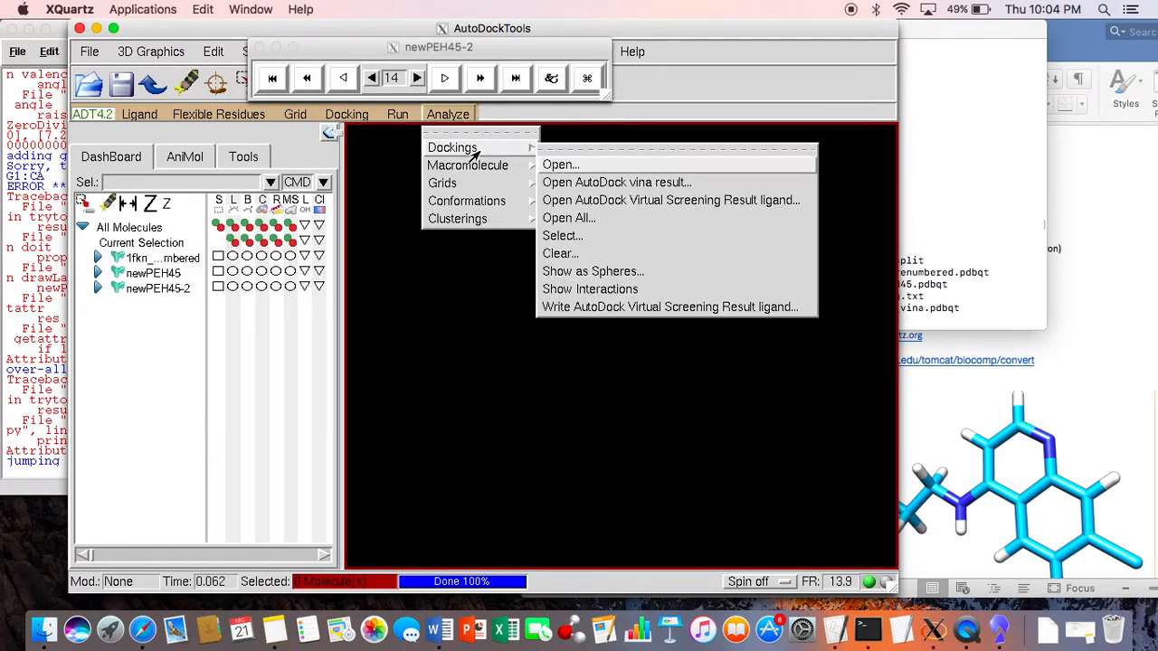
{"action": "left_click", "coordinate": [556, 182]}
{"action": "left_click", "coordinate": [368, 248]}
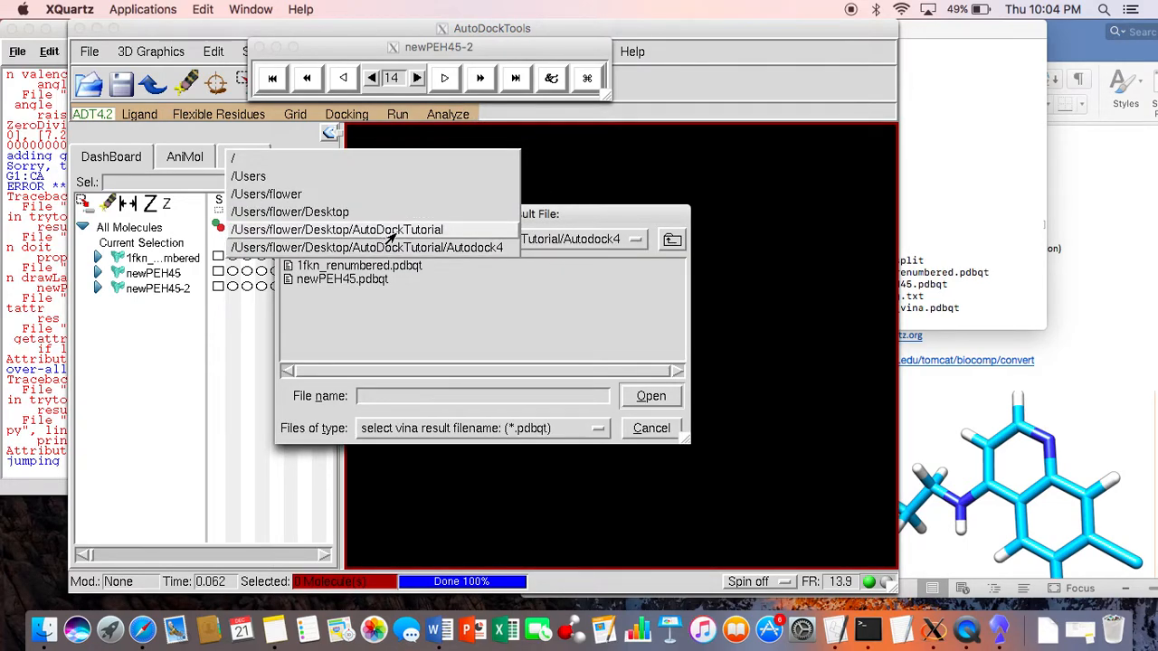
{"action": "left_click", "coordinate": [396, 233]}
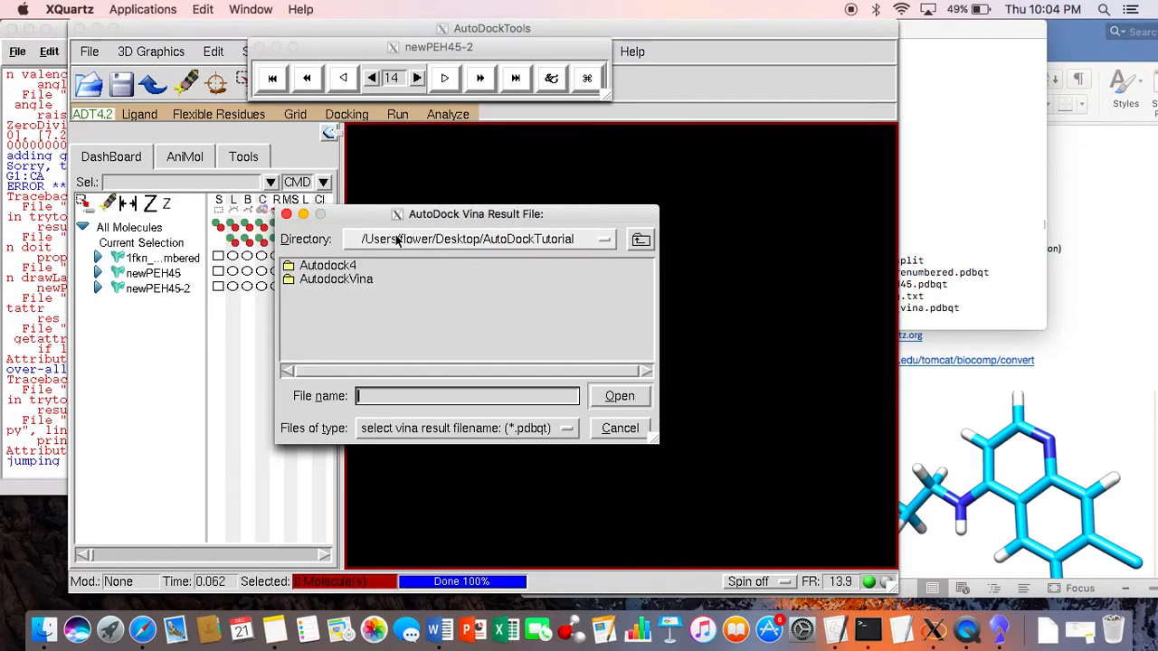
{"action": "double_click", "coordinate": [384, 279]}
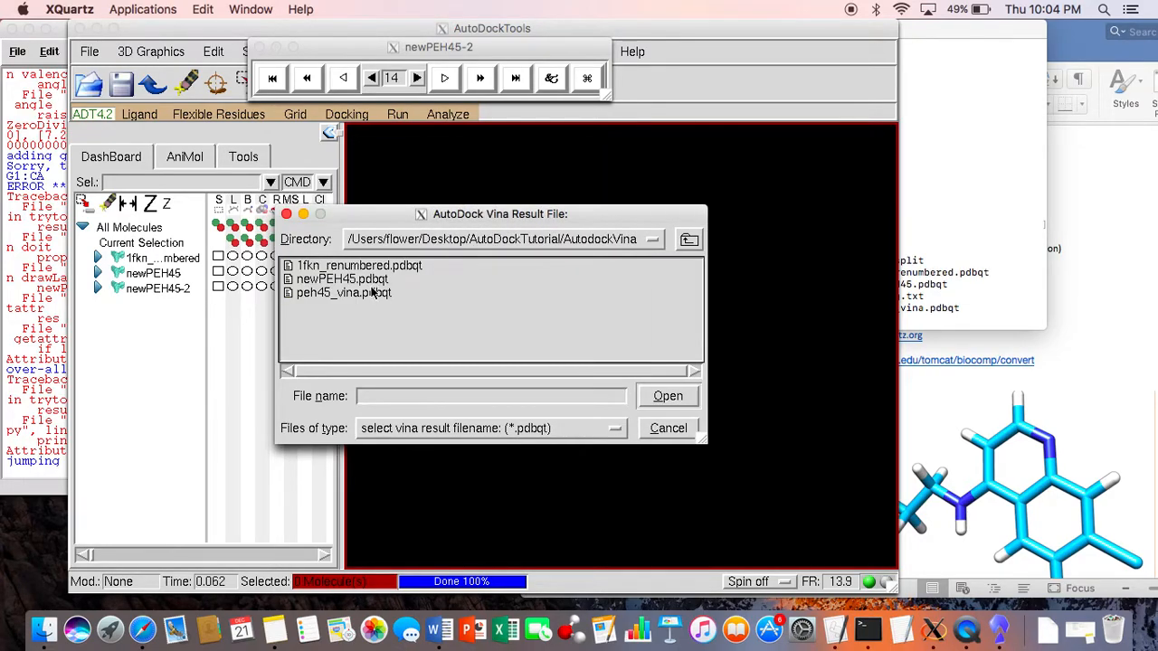
{"action": "left_click", "coordinate": [372, 292]}
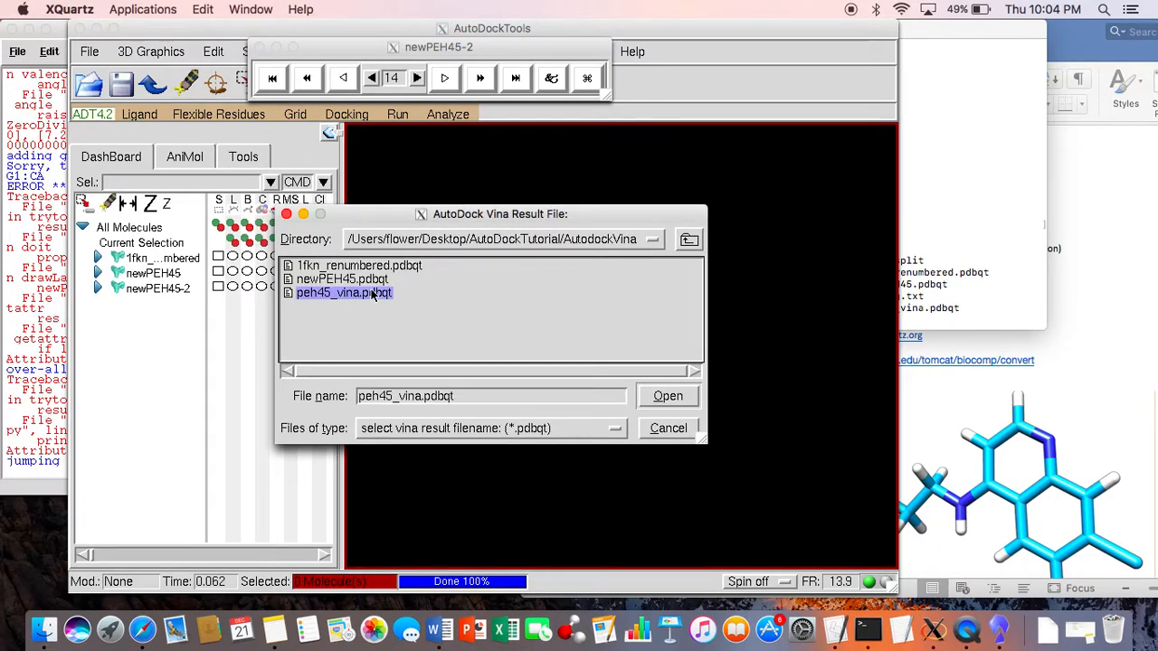
{"action": "left_click", "coordinate": [682, 402]}
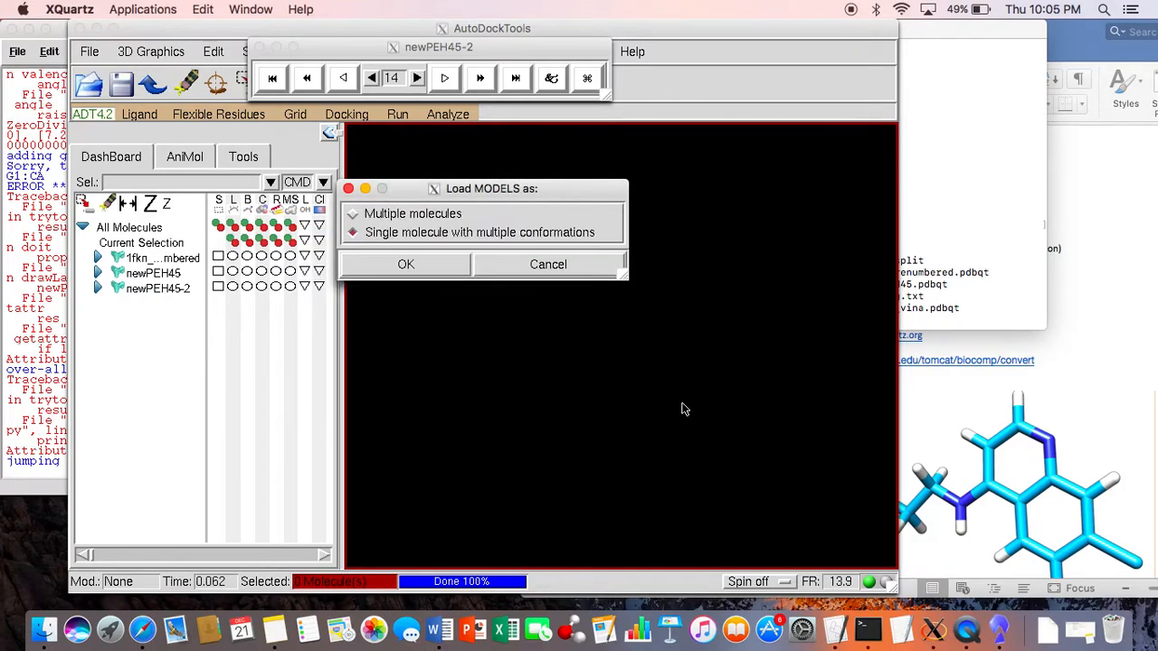
{"action": "left_click", "coordinate": [405, 264]}
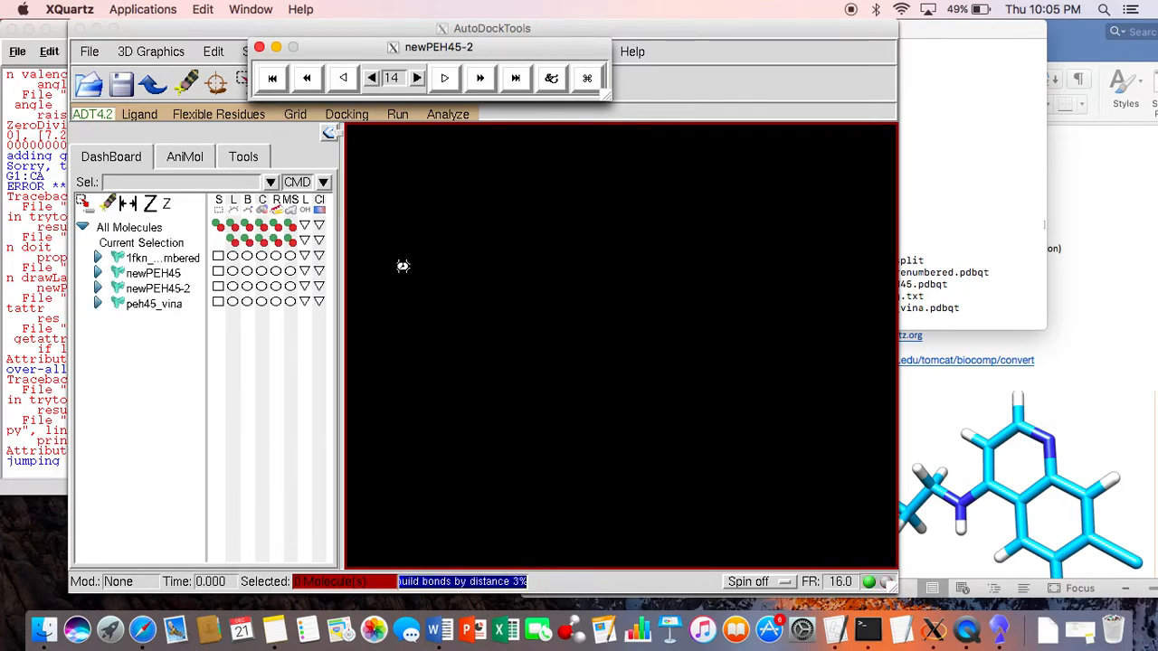
{"action": "left_click", "coordinate": [487, 369]}
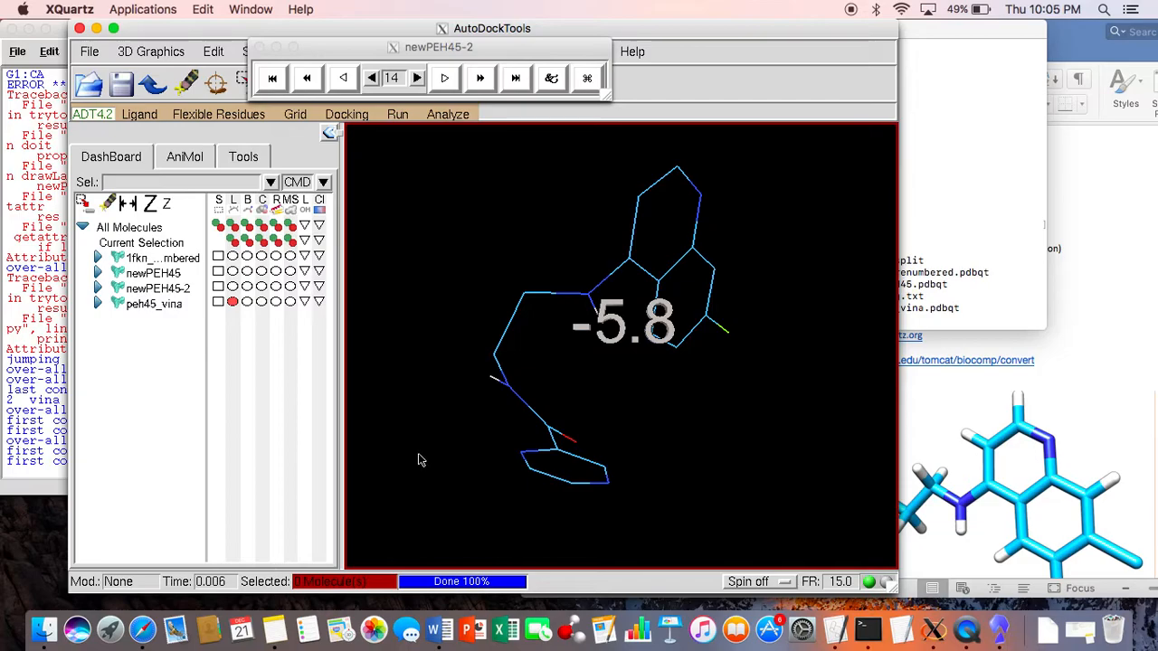
Step: Switch to Terminal and review the Vina output table of binding modes and their affinities
{"action": "left_click", "coordinate": [1038, 218]}
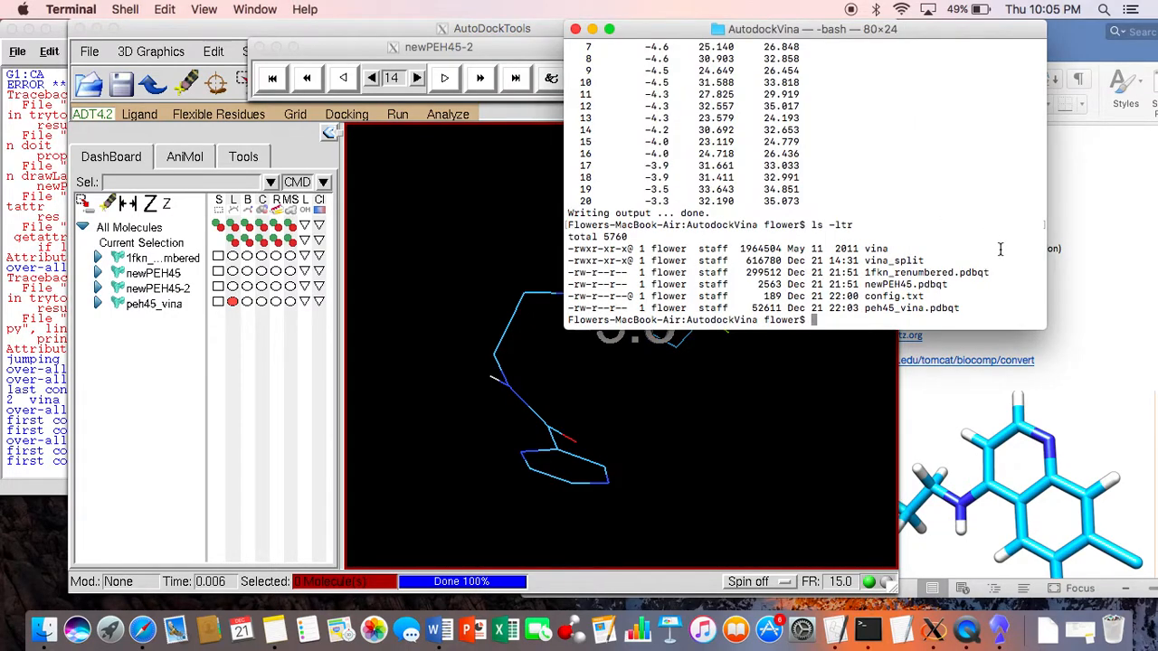
{"action": "scroll", "coordinate": [1001, 249], "scroll_direction": "up", "scroll_amount": 4}
{"action": "scroll", "coordinate": [1001, 249], "scroll_direction": "down", "scroll_amount": 2}
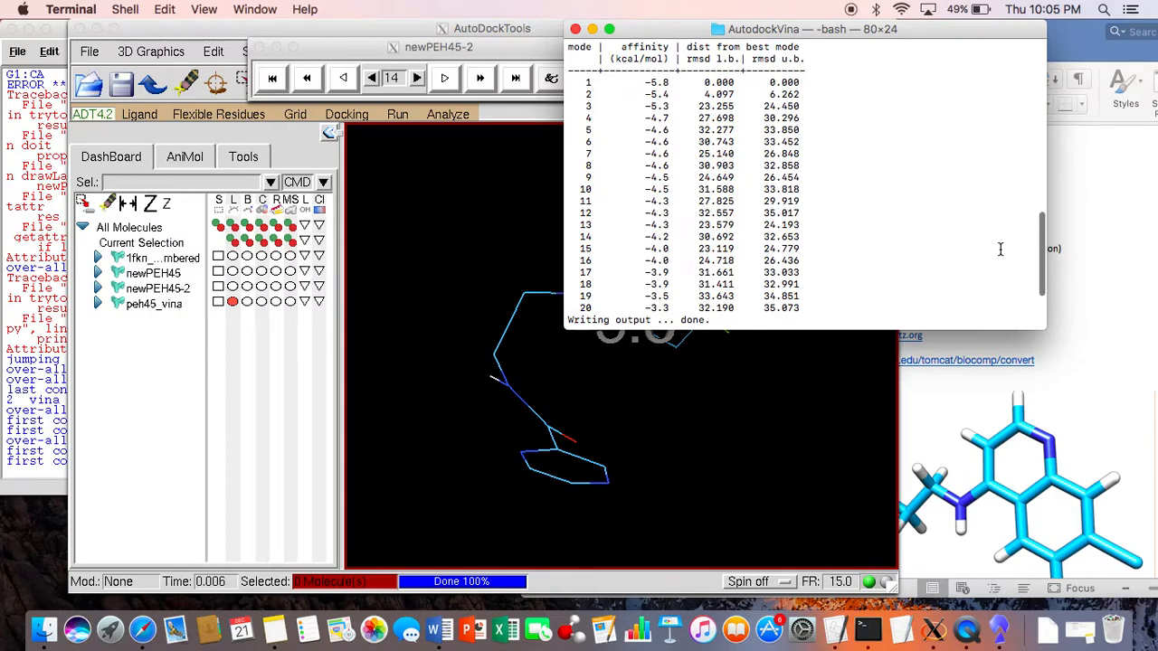
Step: Return to AutoDockTools, step through the peh45_vina conformations and inspect the docked pose of the ligand
{"action": "left_click", "coordinate": [535, 233]}
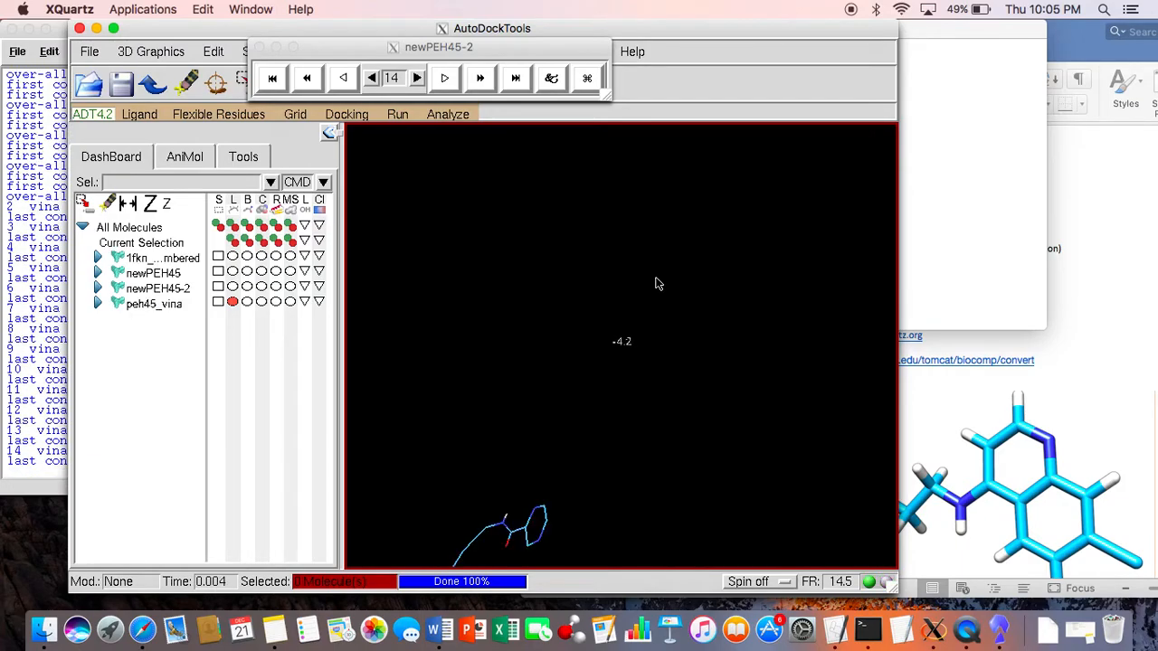
{"action": "left_click_drag", "start_coordinate": [588, 438], "coordinate": [618, 492]}
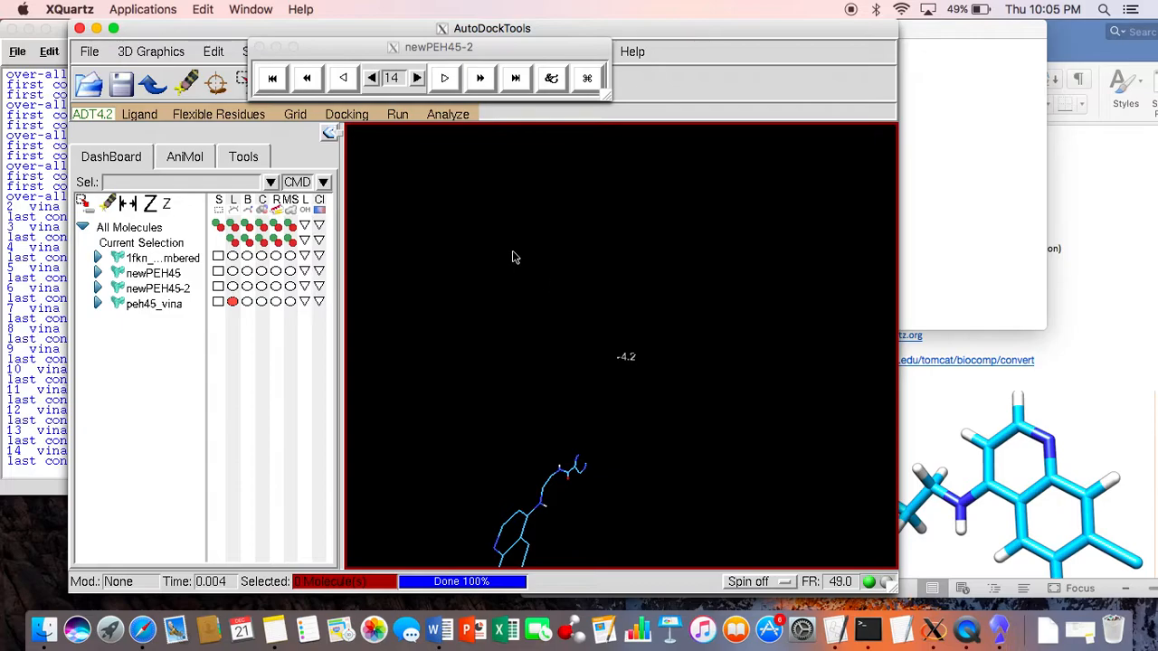